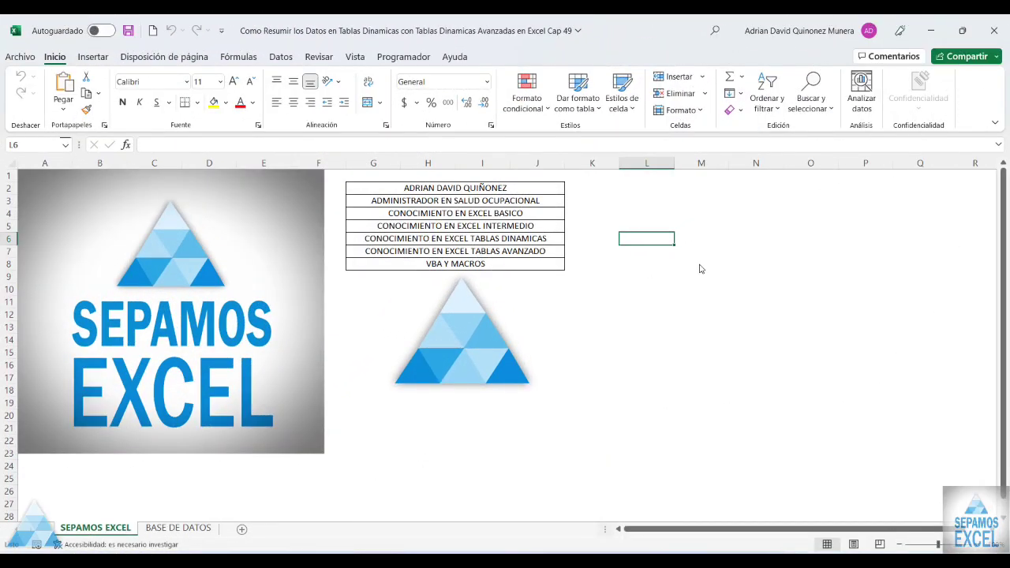
- On the BASE DE DATOS sheet, make the tutorial title box wider and shorter
{"action": "left_click", "coordinate": [207, 529]}
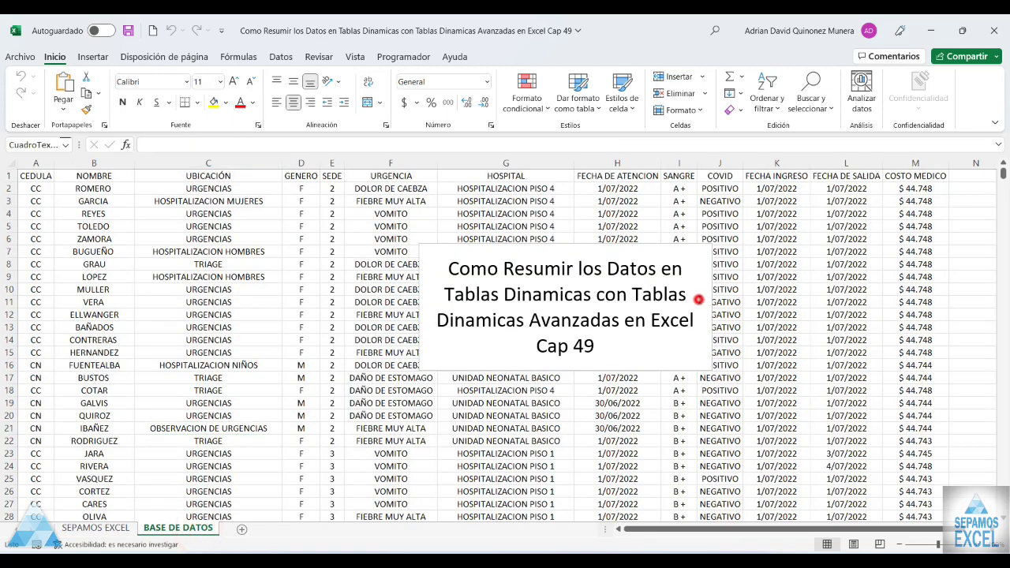
{"action": "left_click", "coordinate": [699, 299]}
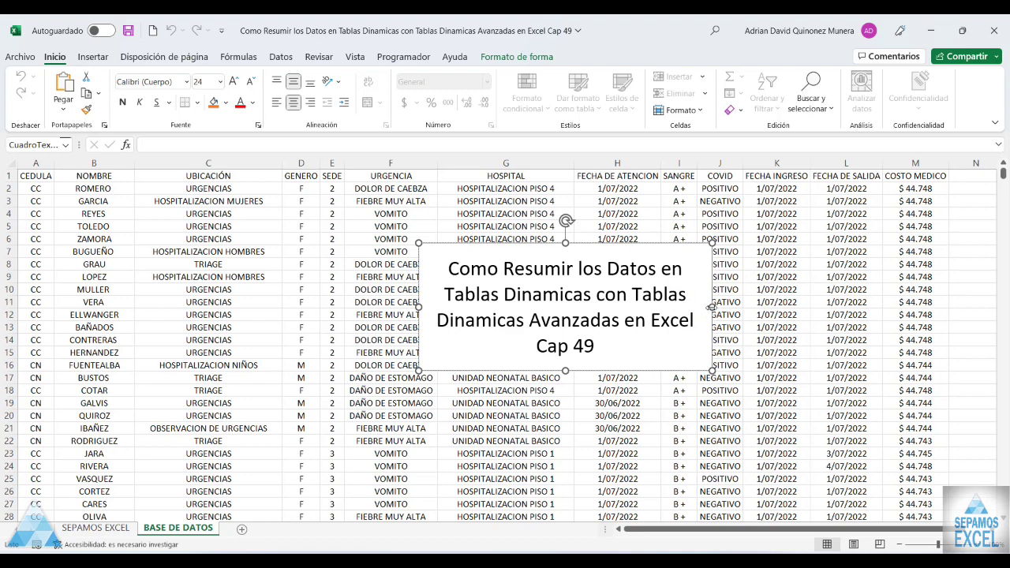
{"action": "left_click", "coordinate": [734, 303]}
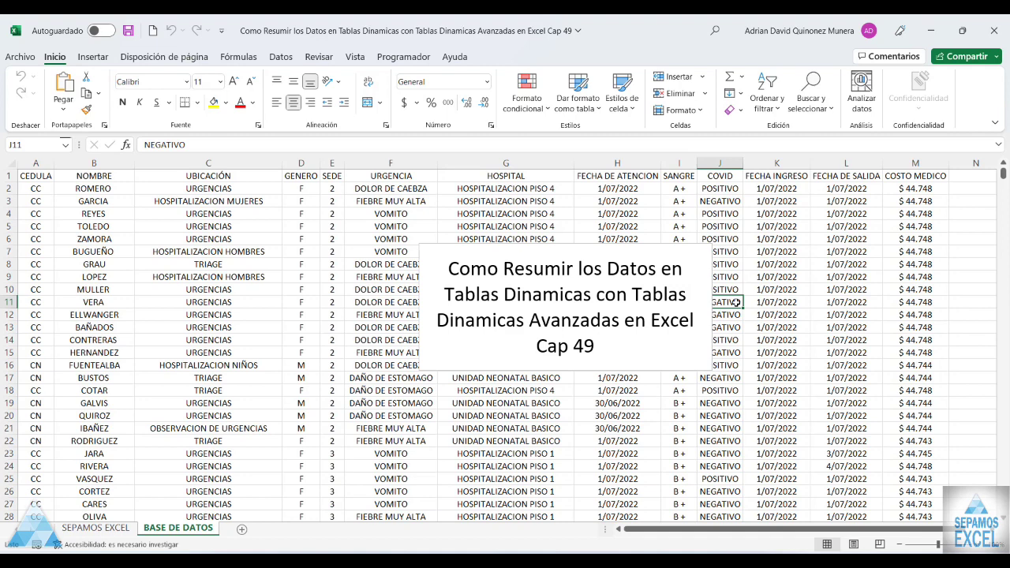
{"action": "left_click_drag", "start_coordinate": [713, 308], "coordinate": [765, 305]}
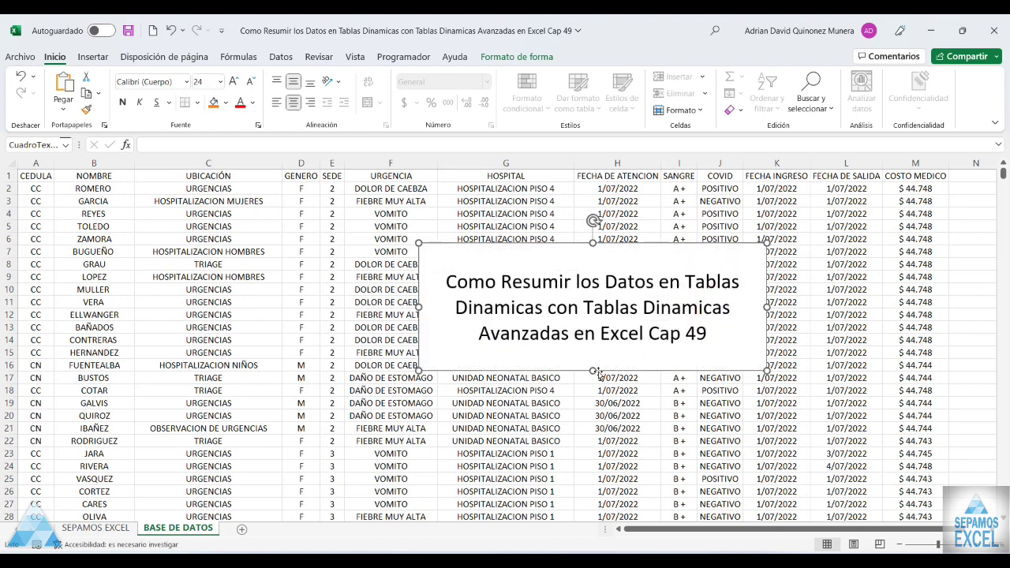
{"action": "left_click_drag", "start_coordinate": [593, 368], "coordinate": [593, 340]}
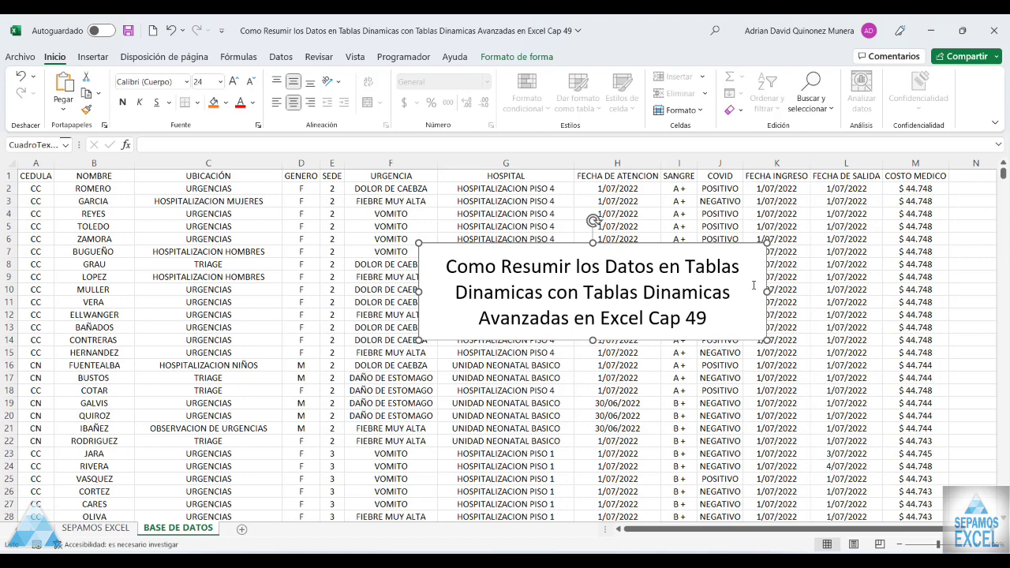
{"action": "left_click_drag", "start_coordinate": [667, 337], "coordinate": [683, 346]}
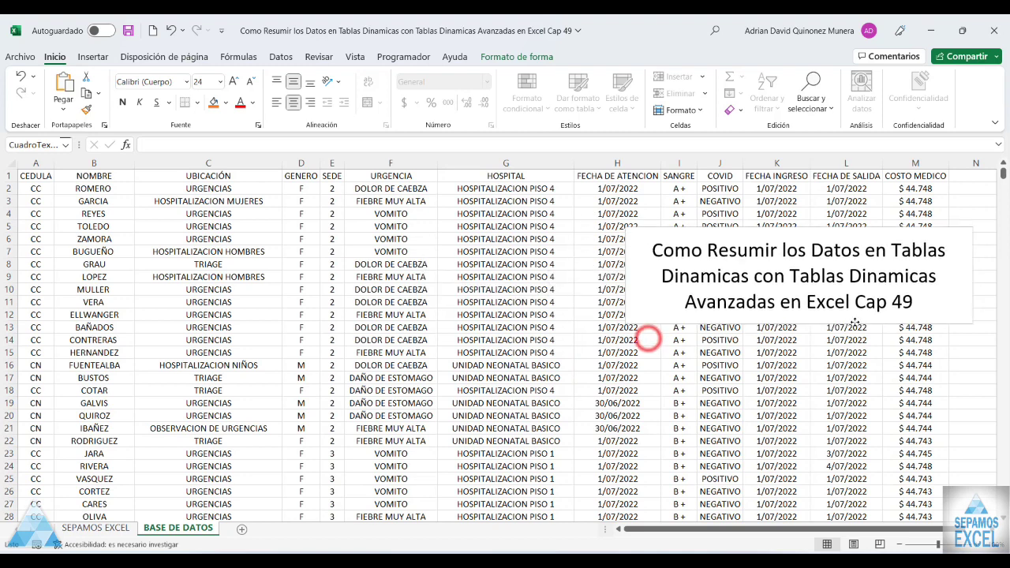
- Move the title box right past column M, clear of the COSTO MEDICO data
{"action": "left_click", "coordinate": [647, 383]}
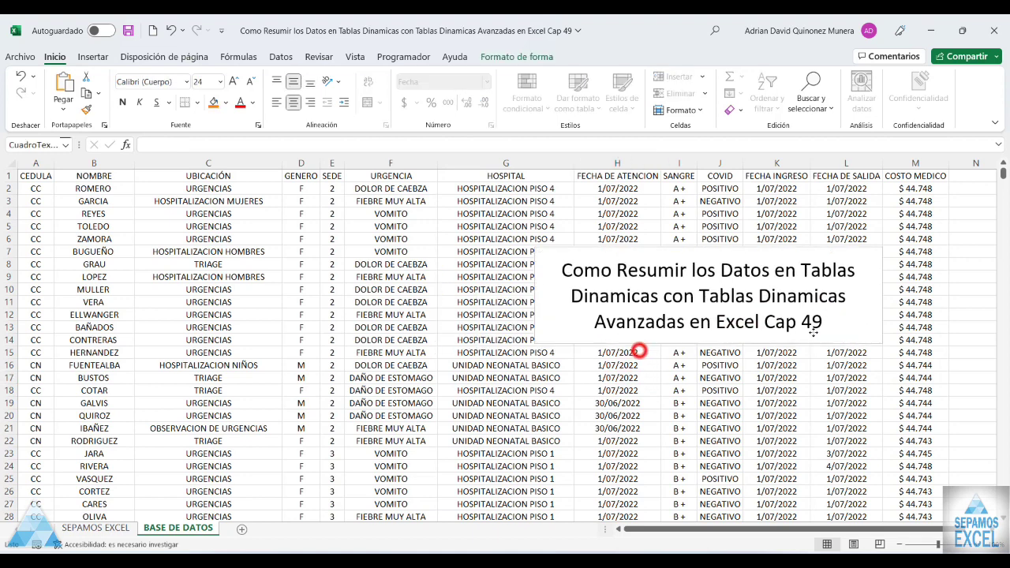
{"action": "left_click_drag", "start_coordinate": [643, 348], "coordinate": [915, 323]}
{"action": "left_click_drag", "start_coordinate": [849, 318], "coordinate": [853, 327]}
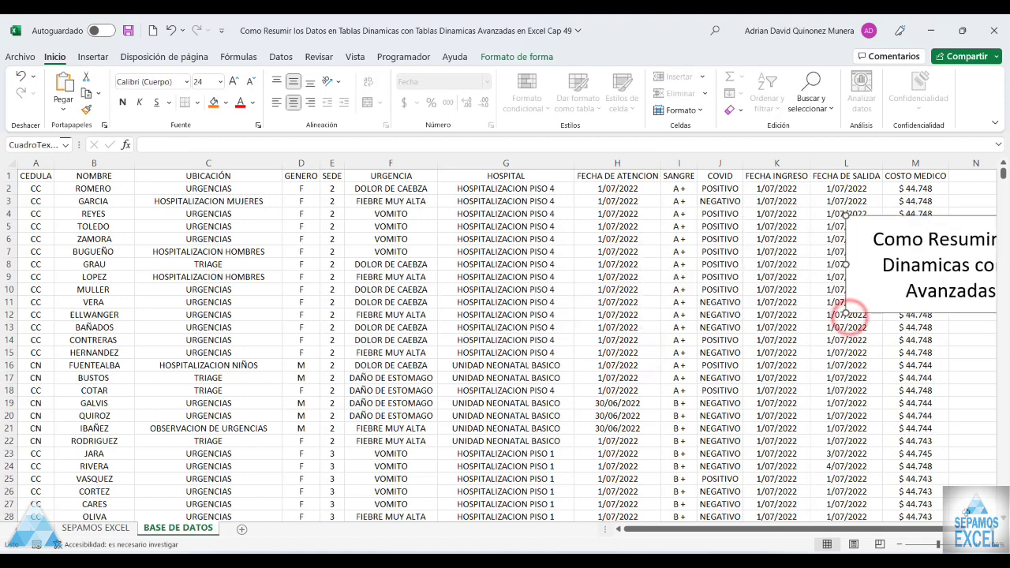
{"action": "scroll", "coordinate": [784, 316], "scroll_direction": "right", "scroll_amount": 5}
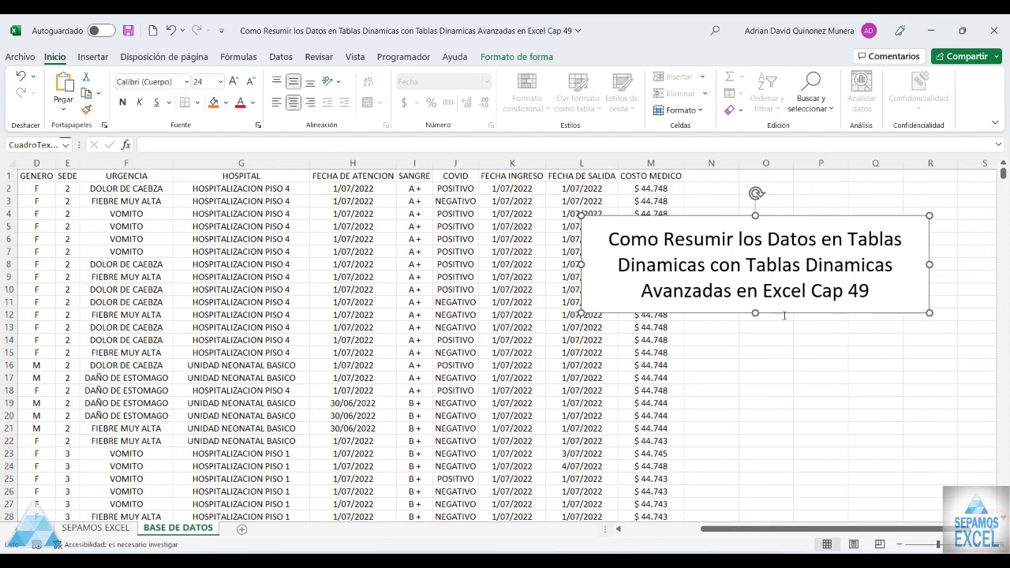
{"action": "left_click_drag", "start_coordinate": [794, 312], "coordinate": [911, 314]}
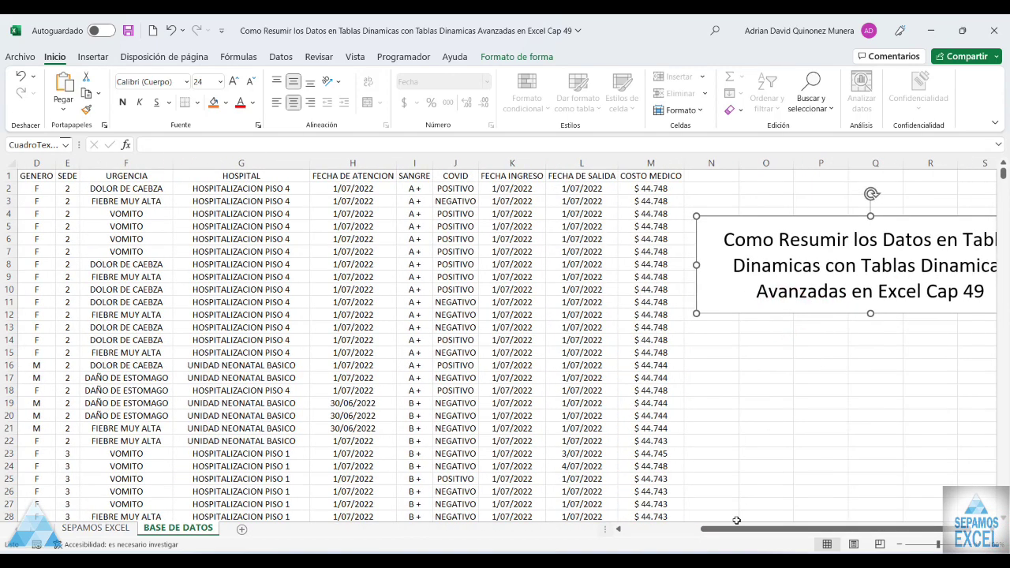
{"action": "left_click_drag", "start_coordinate": [730, 531], "coordinate": [652, 531]}
{"action": "left_click", "coordinate": [244, 316]}
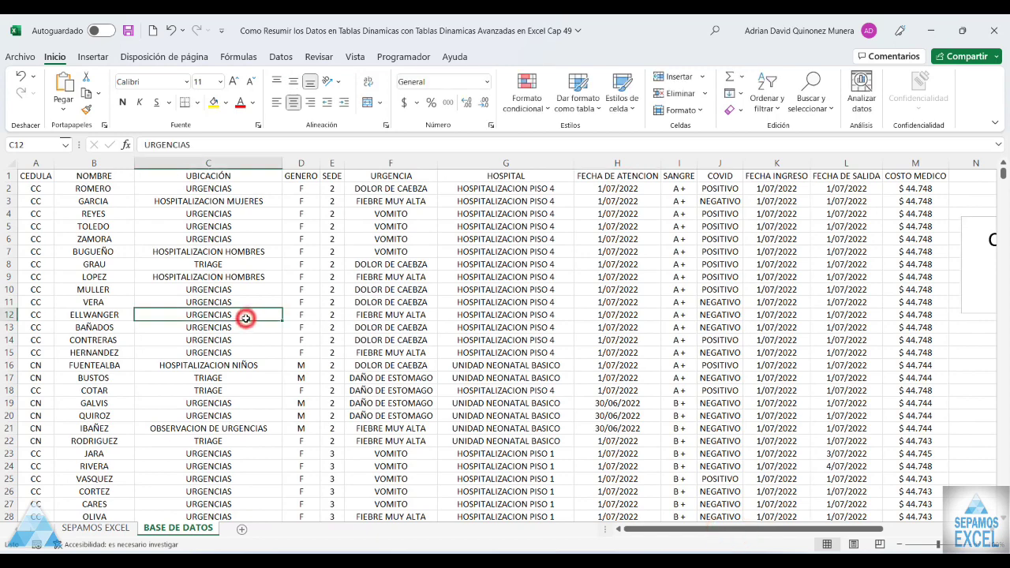
- Verify the patient data runs from A1 down to row 2000 and across to column M
{"action": "left_click", "coordinate": [36, 179]}
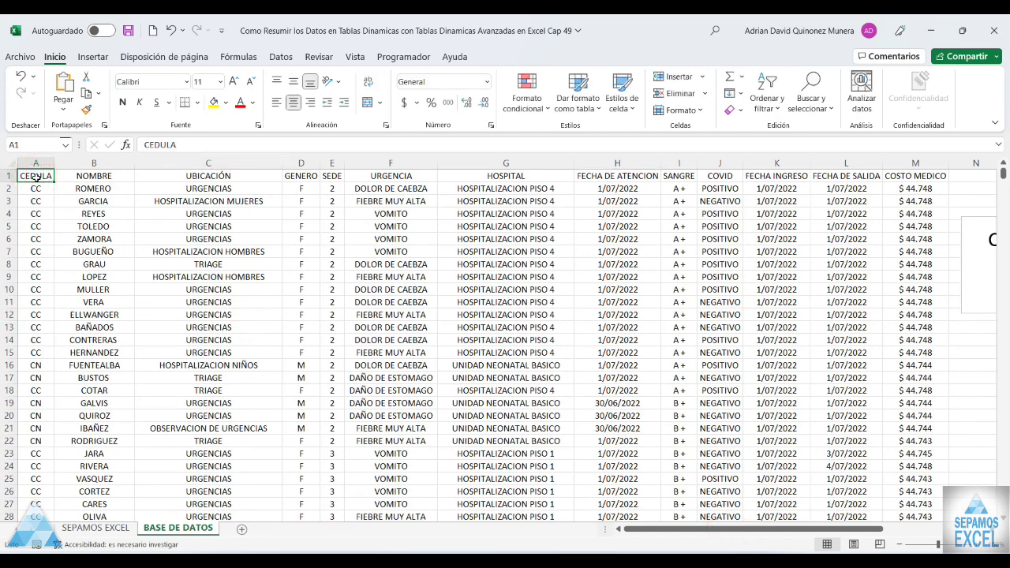
{"action": "key", "text": "ctrl+Down"}
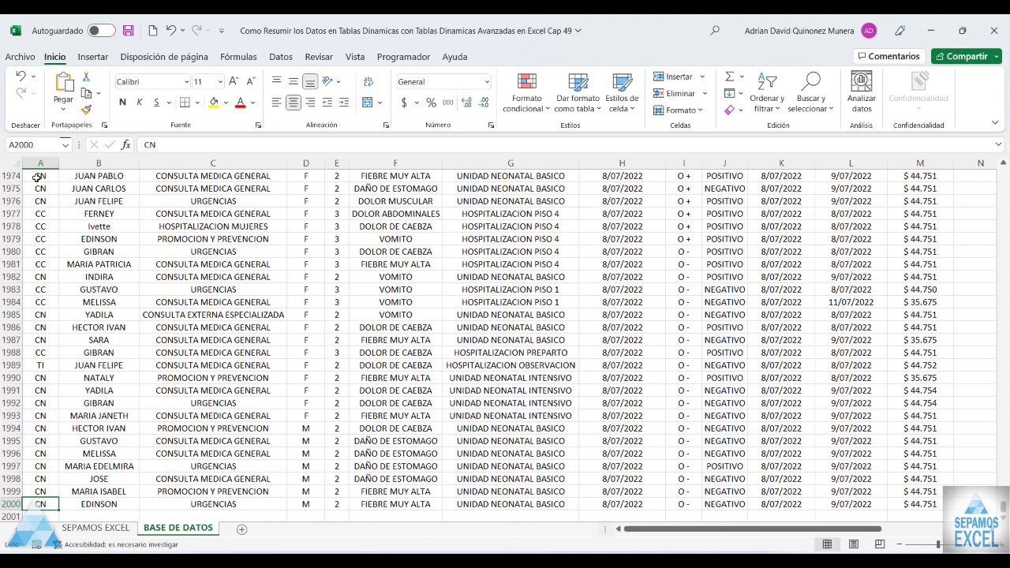
{"action": "key", "text": "Right"}
{"action": "key", "text": "Right"}
{"action": "key", "text": "Right"}
{"action": "key", "text": "Right"}
{"action": "key", "text": "Right"}
{"action": "key", "text": "Right"}
{"action": "key", "text": "Right"}
{"action": "key", "text": "Right"}
{"action": "key", "text": "Right"}
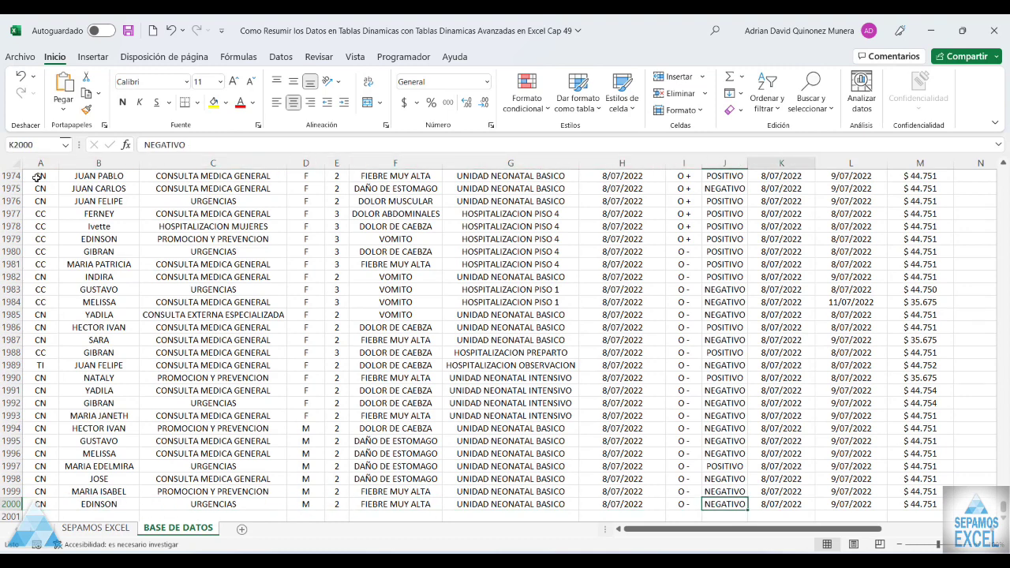
{"action": "key", "text": "Right"}
{"action": "key", "text": "Right"}
{"action": "key", "text": "Right"}
{"action": "key", "text": "Left"}
{"action": "key", "text": "Left"}
{"action": "key", "text": "Left"}
{"action": "key", "text": "Left"}
{"action": "key", "text": "Left"}
{"action": "key", "text": "Left"}
{"action": "key", "text": "Left"}
{"action": "key", "text": "Left"}
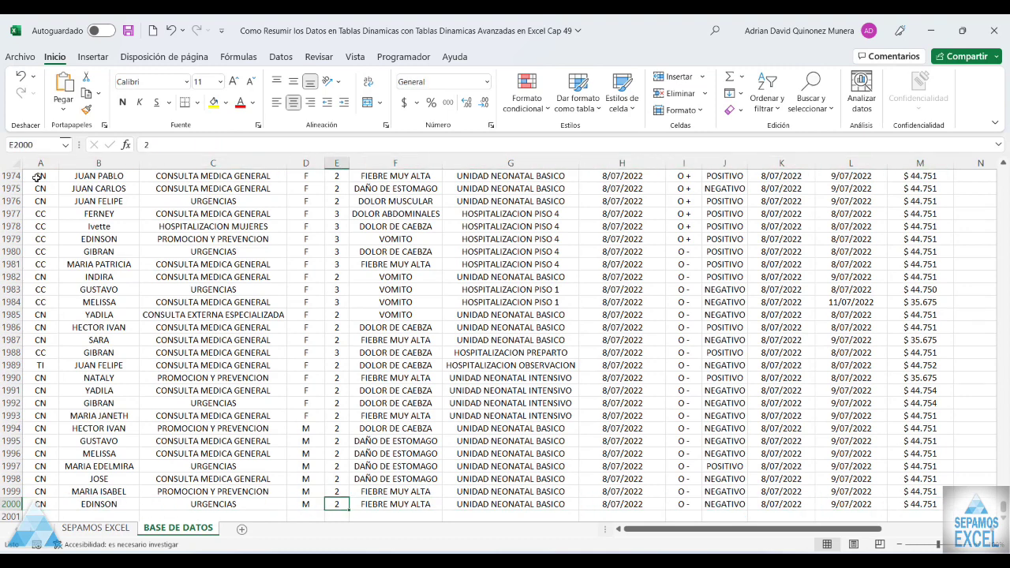
{"action": "key", "text": "Left"}
{"action": "key", "text": "Left"}
{"action": "key", "text": "Left"}
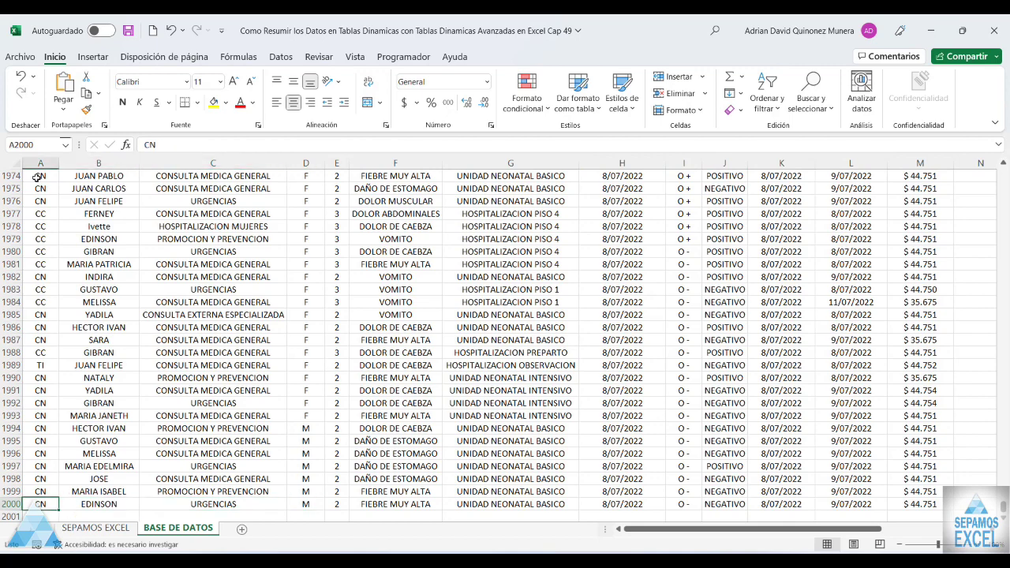
{"action": "key", "text": "ctrl+Up"}
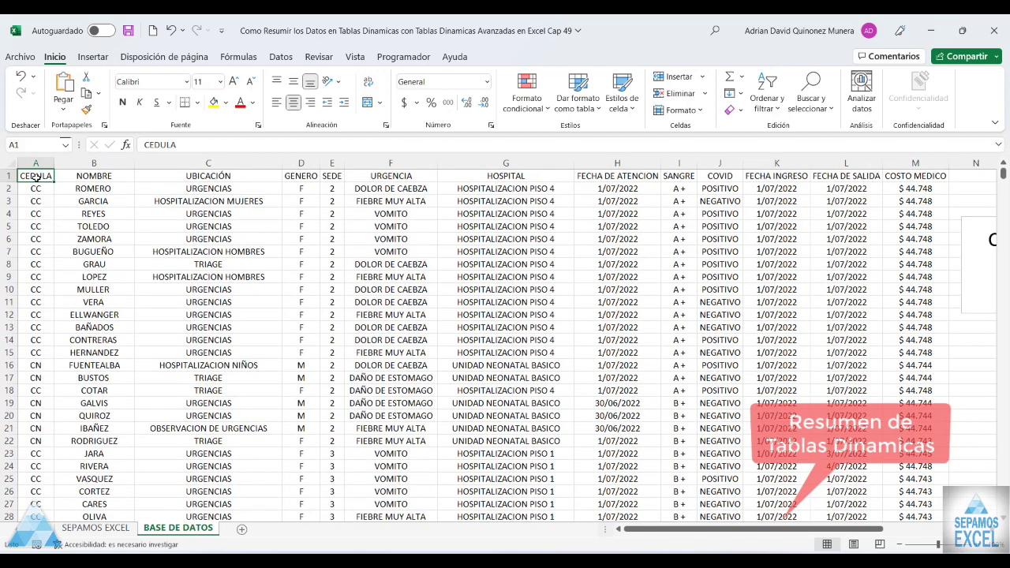
- Review the row-1 headers, then start a table from $A$1:$M$2000 with Ctrl+T
{"action": "key", "text": "Right"}
{"action": "key", "text": "Right"}
{"action": "key", "text": "Right"}
{"action": "key", "text": "Right"}
{"action": "key", "text": "Right"}
{"action": "key", "text": "Right"}
{"action": "key", "text": "Right"}
{"action": "key", "text": "Right"}
{"action": "key", "text": "Right"}
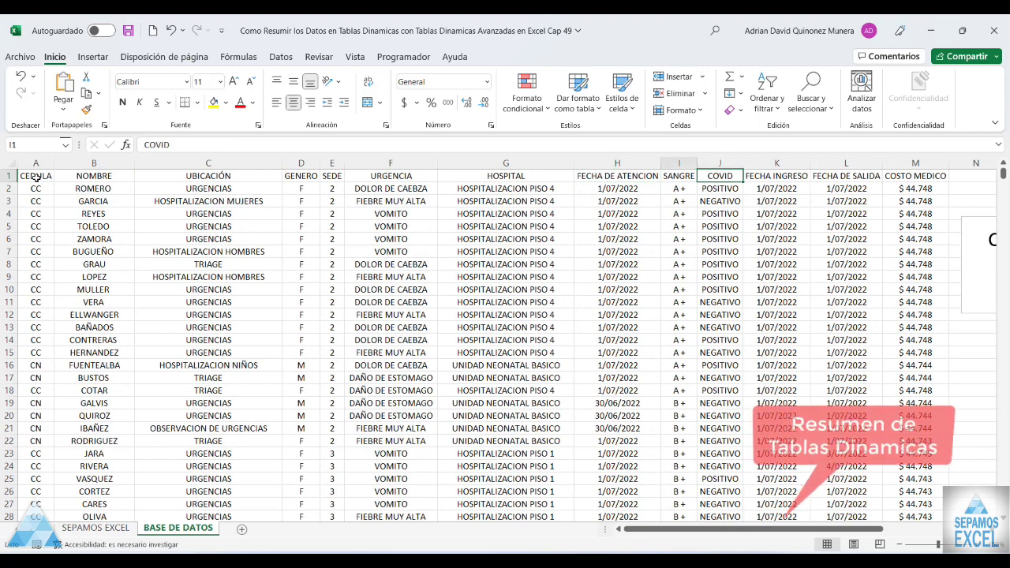
{"action": "key", "text": "Left"}
{"action": "key", "text": "Left"}
{"action": "key", "text": "Left"}
{"action": "key", "text": "Left"}
{"action": "key", "text": "Left"}
{"action": "key", "text": "Left"}
{"action": "key", "text": "Left"}
{"action": "key", "text": "Left"}
{"action": "key", "text": "Right"}
{"action": "key", "text": "Right"}
{"action": "key", "text": "Right"}
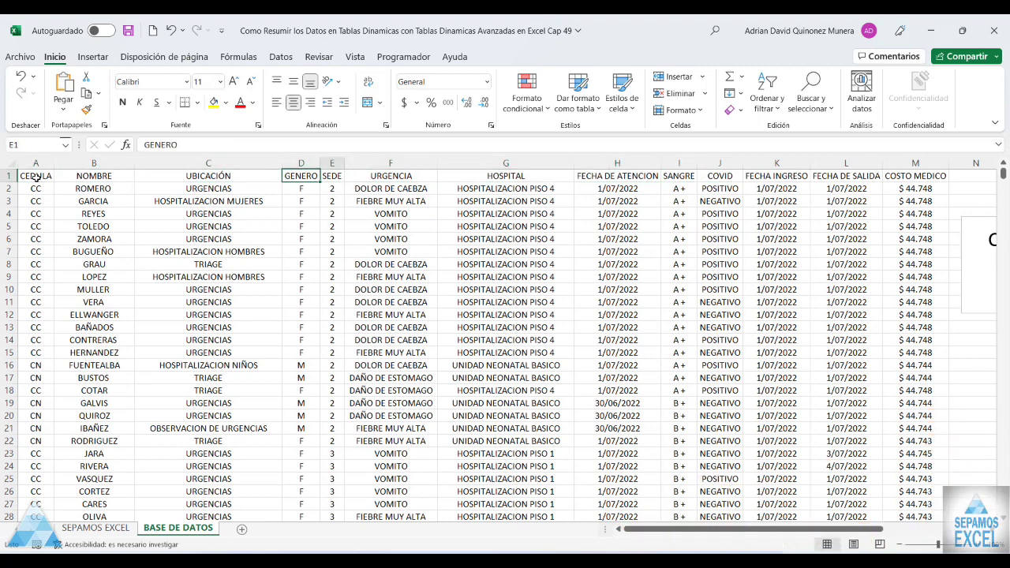
{"action": "key", "text": "Right"}
{"action": "key", "text": "Right"}
{"action": "key", "text": "Right"}
{"action": "key", "text": "Left"}
{"action": "key", "text": "Left"}
{"action": "key", "text": "Left"}
{"action": "key", "text": "Left"}
{"action": "key", "text": "Left"}
{"action": "key", "text": "Left"}
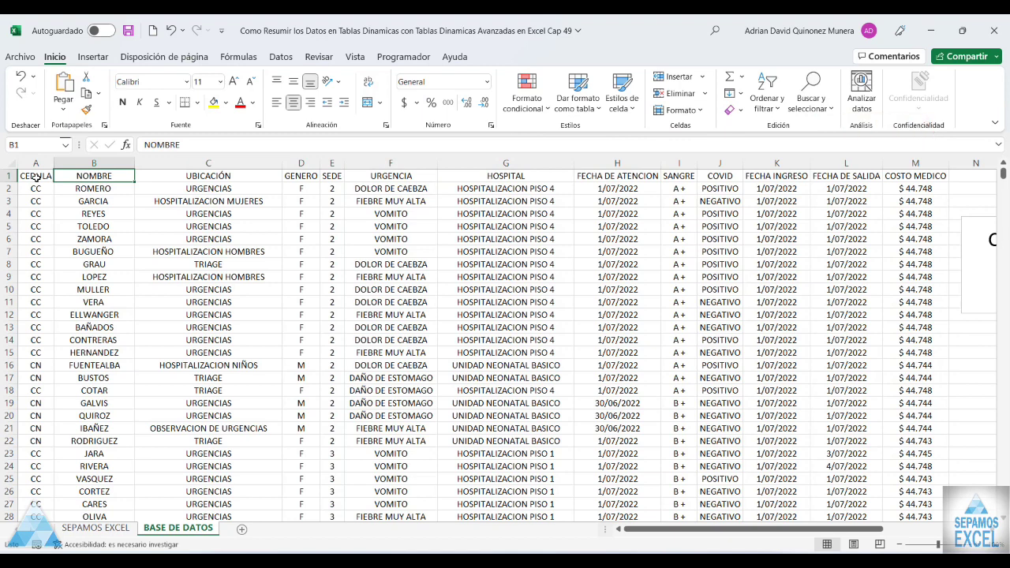
{"action": "key", "text": "Left"}
{"action": "key", "text": "Right"}
{"action": "key", "text": "Right"}
{"action": "key", "text": "Right"}
{"action": "key", "text": "Right"}
{"action": "key", "text": "Right"}
{"action": "key", "text": "Right"}
{"action": "key", "text": "Right"}
{"action": "key", "text": "Right"}
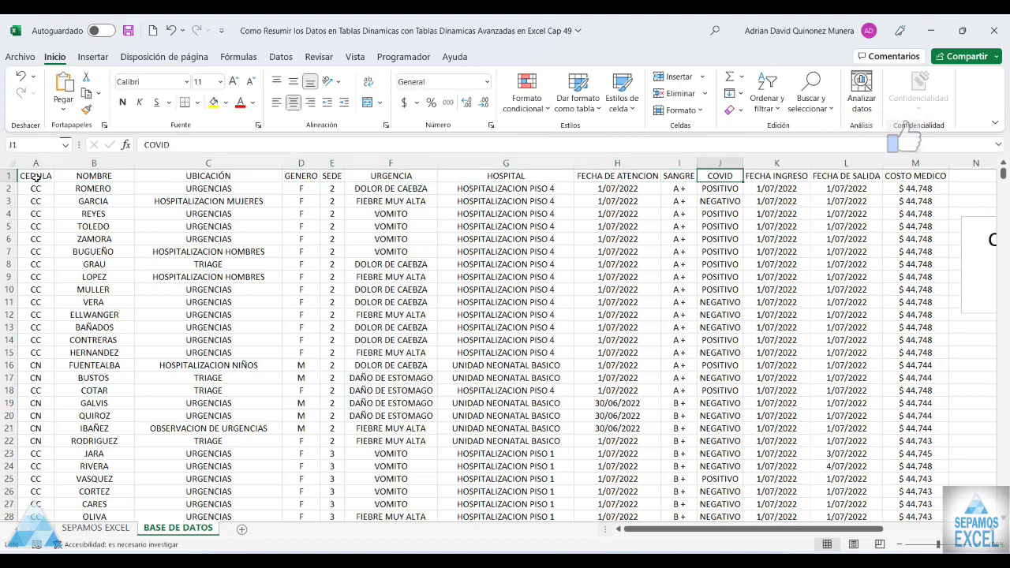
{"action": "key", "text": "Right"}
{"action": "key", "text": "Right"}
{"action": "key", "text": "Right"}
{"action": "key", "text": "Right"}
{"action": "key", "text": "Left"}
{"action": "key", "text": "Left"}
{"action": "key", "text": "Left"}
{"action": "key", "text": "Left"}
{"action": "key", "text": "Left"}
{"action": "key", "text": "Left"}
{"action": "key", "text": "Left"}
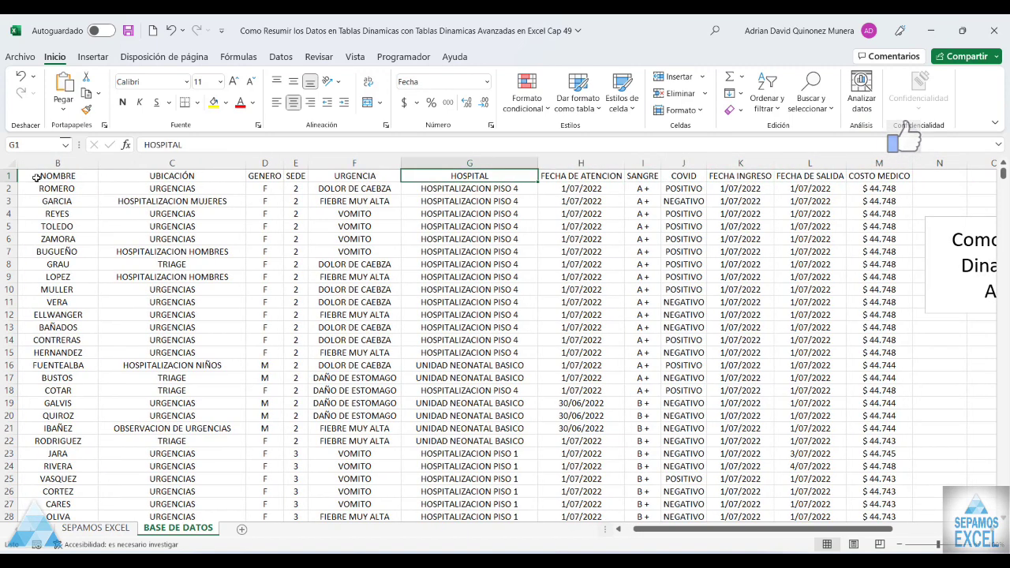
{"action": "key", "text": "Left"}
{"action": "key", "text": "Left"}
{"action": "key", "text": "Left"}
{"action": "key", "text": "Left"}
{"action": "key", "text": "Left"}
{"action": "key", "text": "Left"}
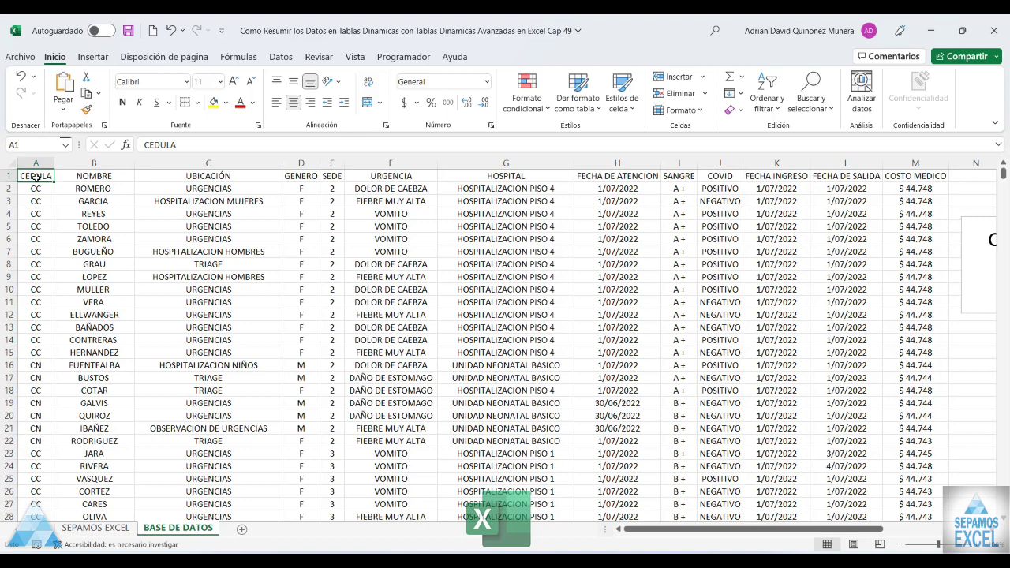
{"action": "key", "text": "ctrl+t"}
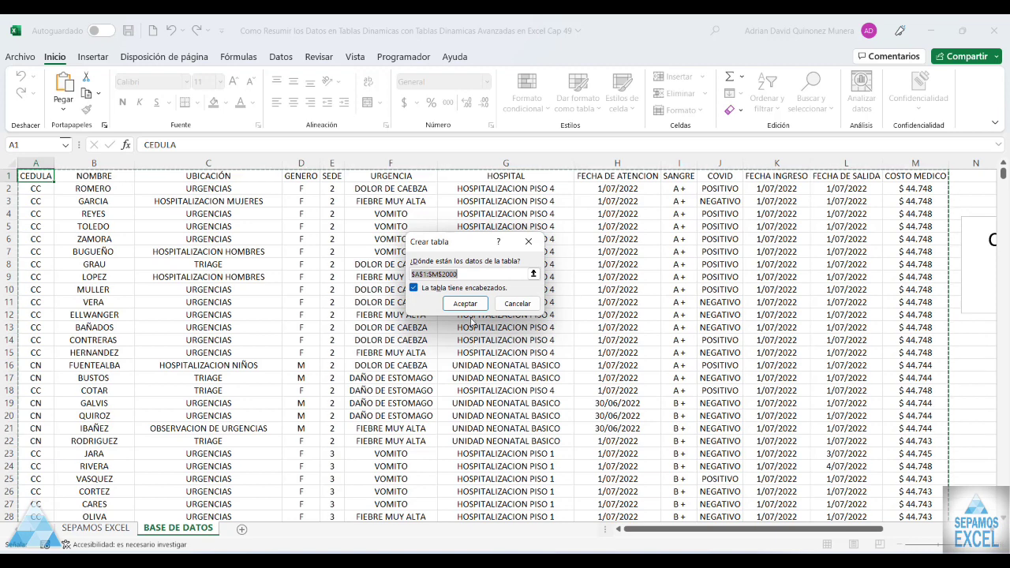
- Create Tabla1 with headers and give it a light blue banded table style
{"action": "left_click", "coordinate": [466, 307]}
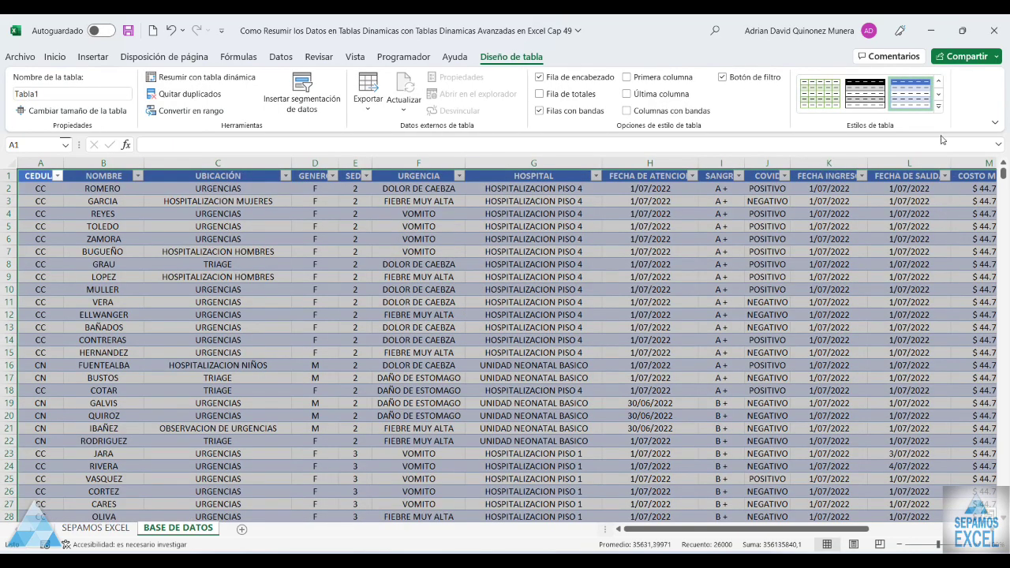
{"action": "left_click", "coordinate": [938, 106]}
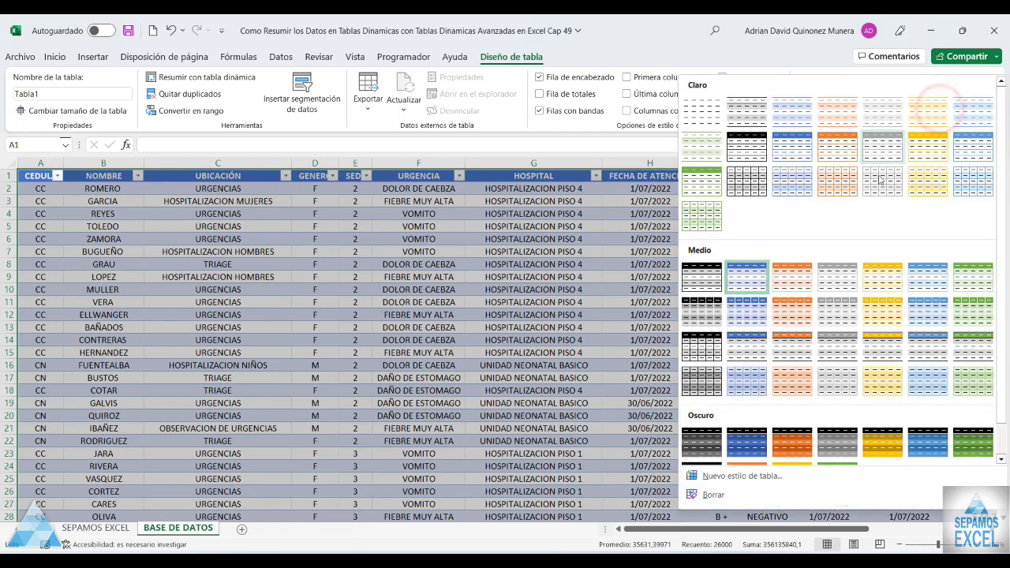
{"action": "left_click", "coordinate": [794, 187]}
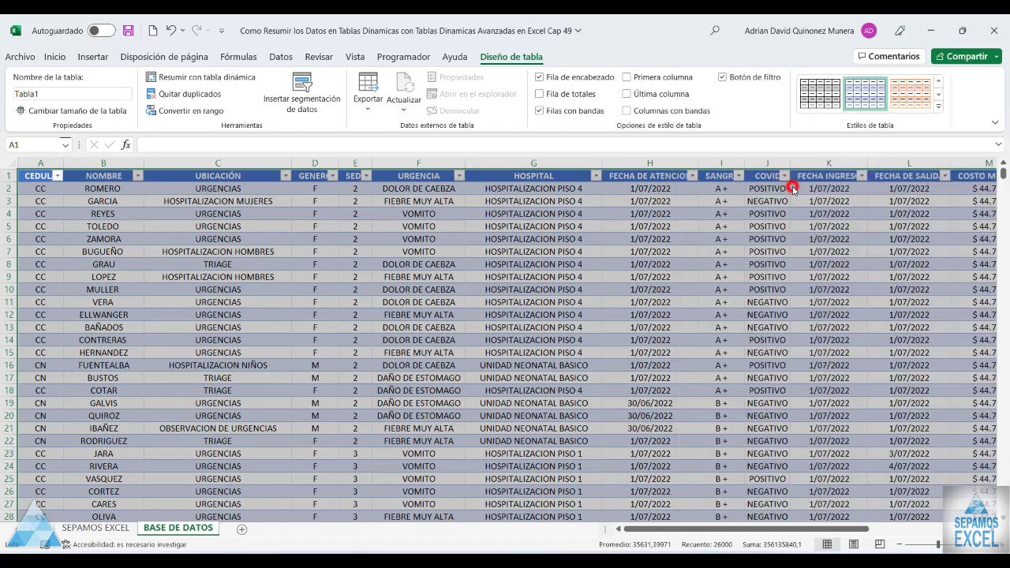
{"action": "left_click", "coordinate": [722, 252]}
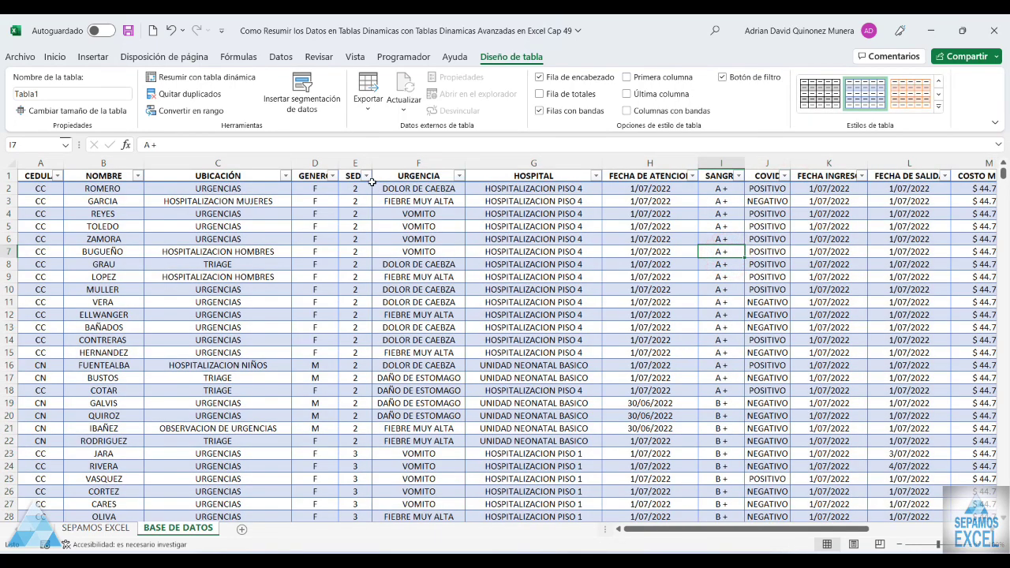
- AutoFit the SEDE (E) and GENERO (D) columns to their contents
{"action": "double_click", "coordinate": [372, 157]}
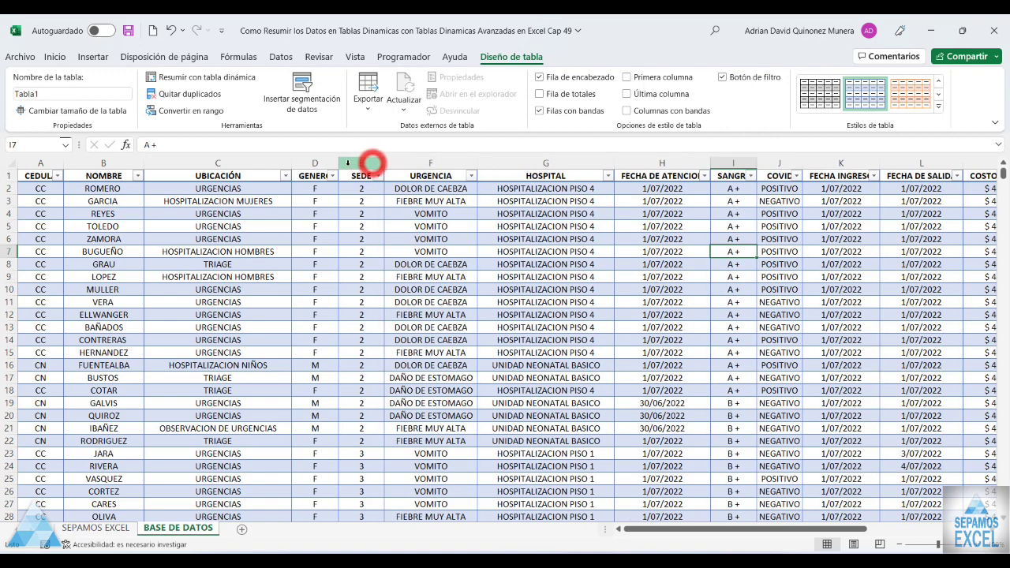
{"action": "double_click", "coordinate": [339, 163]}
{"action": "left_click", "coordinate": [341, 236]}
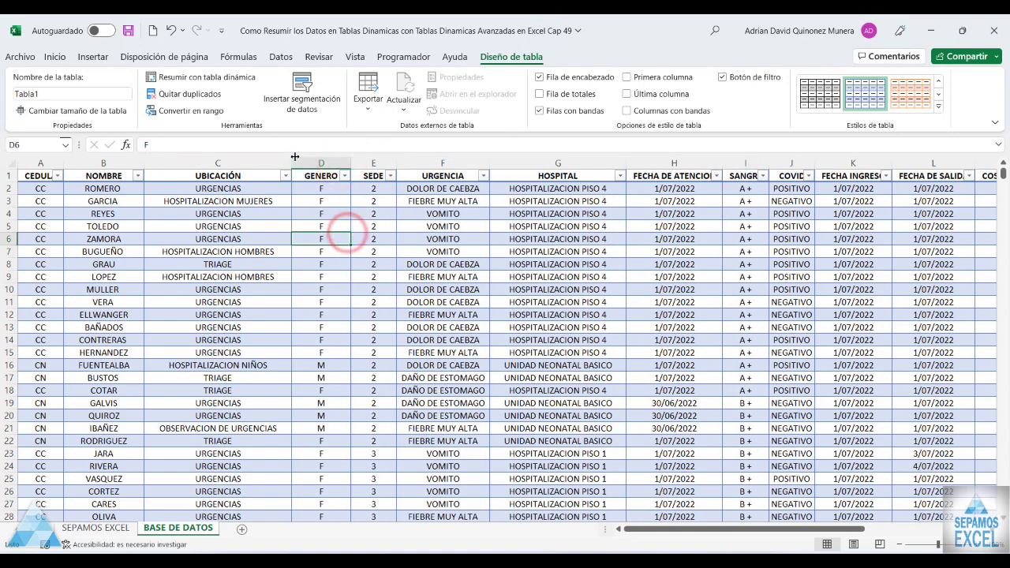
- Insert empty pivot TablaDinámica1 from Tabla1 on new sheet Hoja1, then return to BASE DE DATOS
{"action": "left_click", "coordinate": [91, 59]}
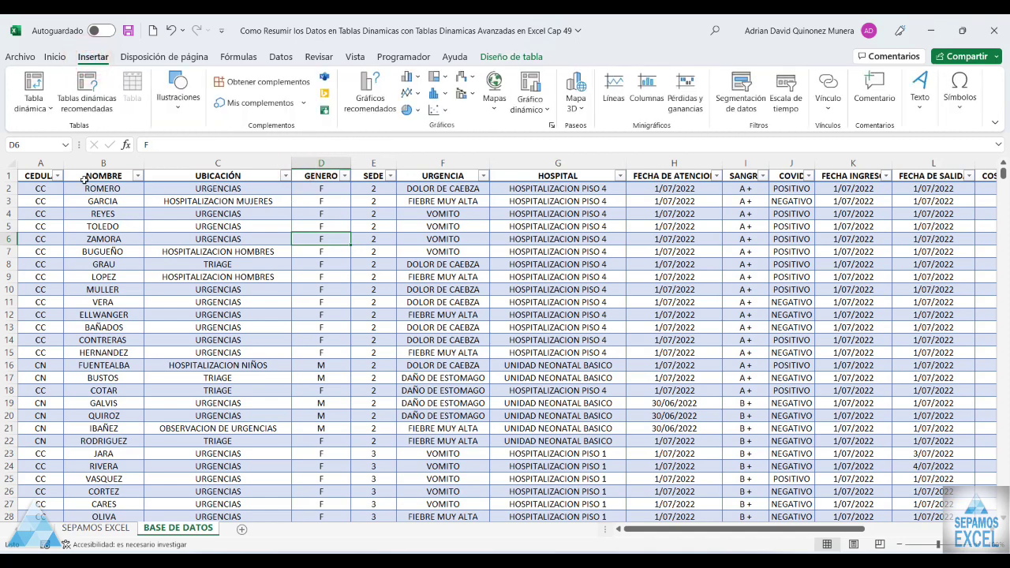
{"action": "left_click", "coordinate": [35, 86]}
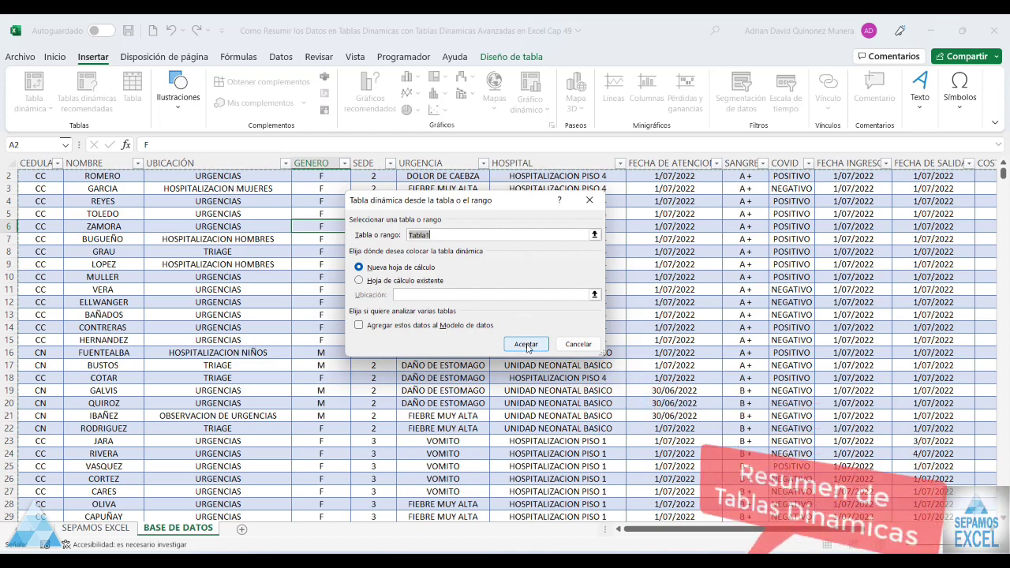
{"action": "left_click", "coordinate": [526, 345]}
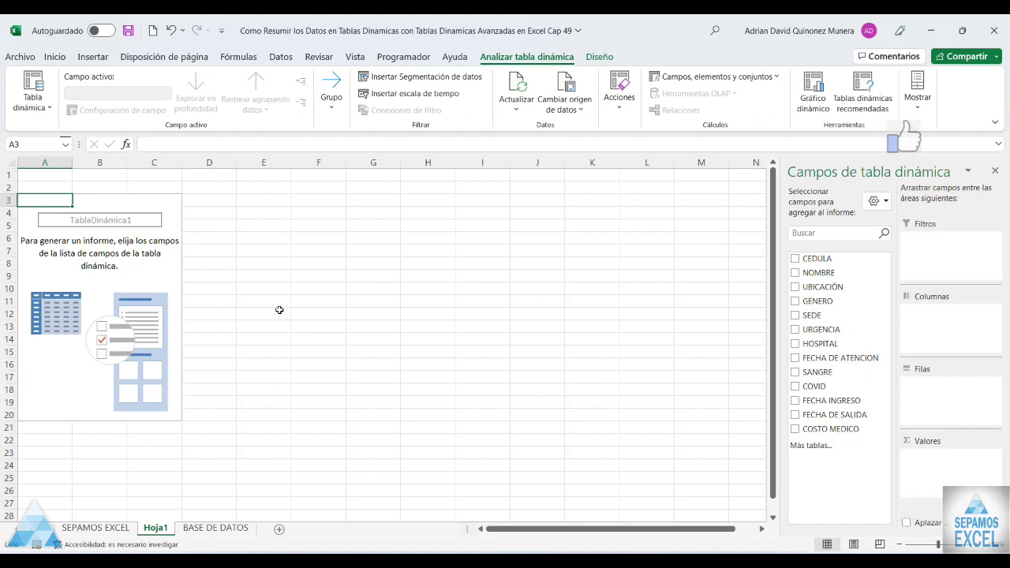
{"action": "left_click", "coordinate": [227, 528]}
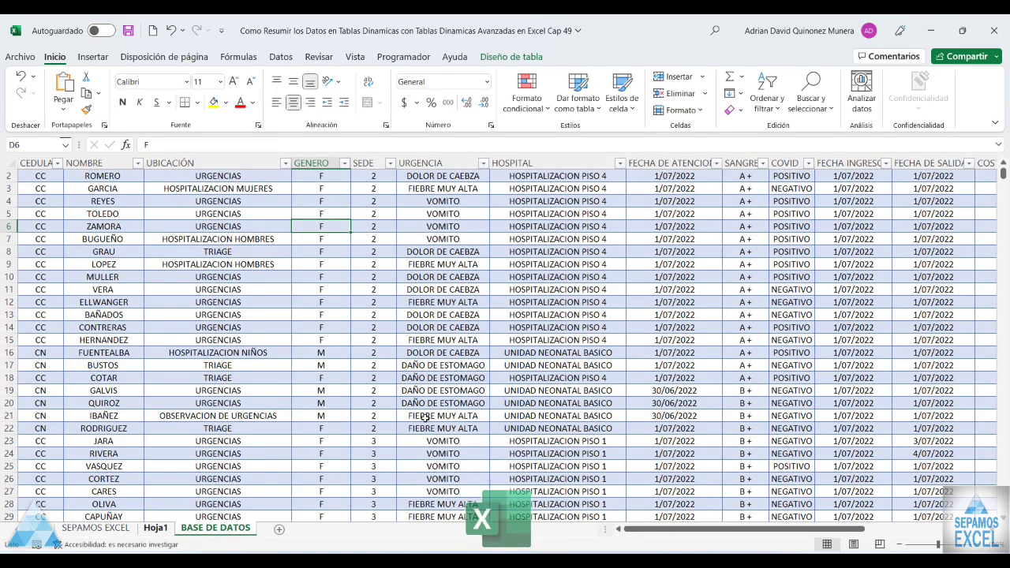
{"action": "scroll", "coordinate": [552, 349], "scroll_direction": "up", "scroll_amount": 2}
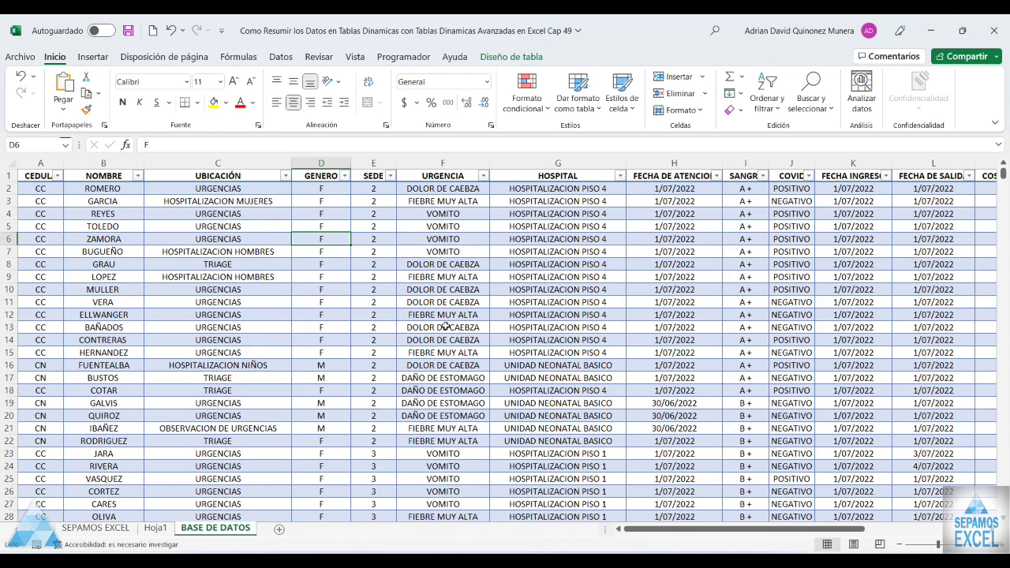
- On Hoja1, nest URGENCIA under UBICACIÓN rows with a Cuenta de URGENCIA count totalling 1999
{"action": "left_click", "coordinate": [157, 532]}
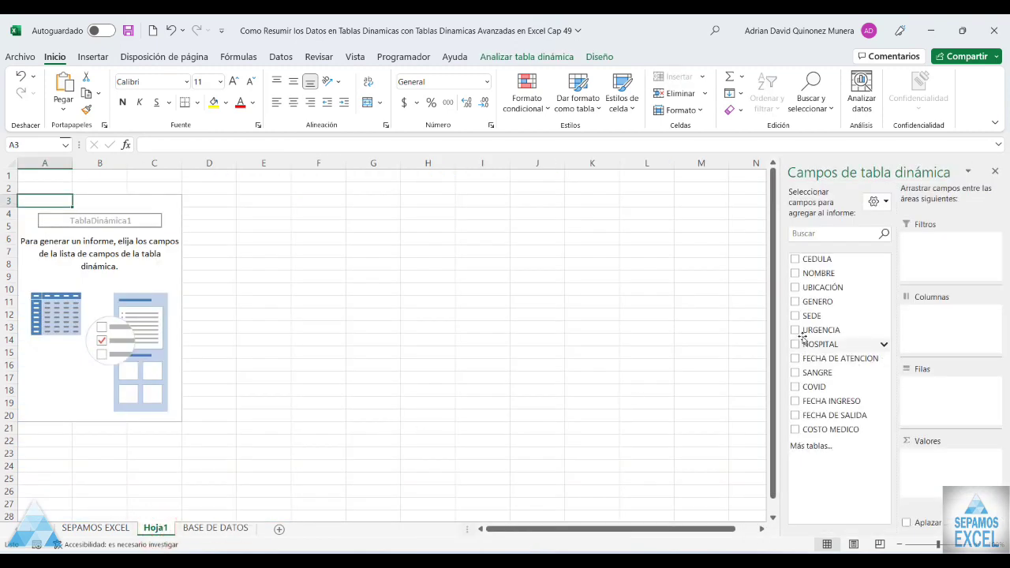
{"action": "left_click", "coordinate": [795, 288]}
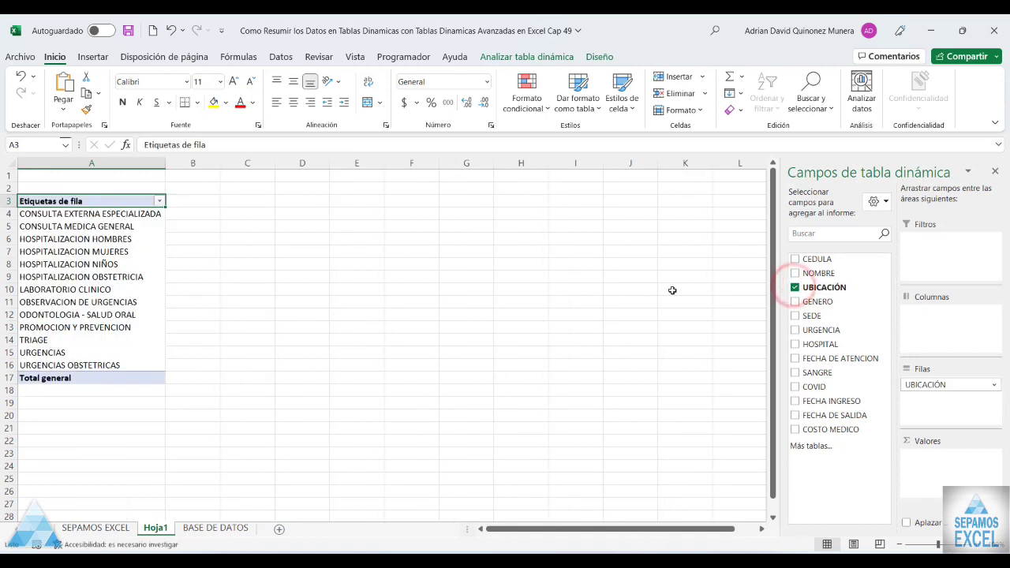
{"action": "left_click", "coordinate": [796, 331]}
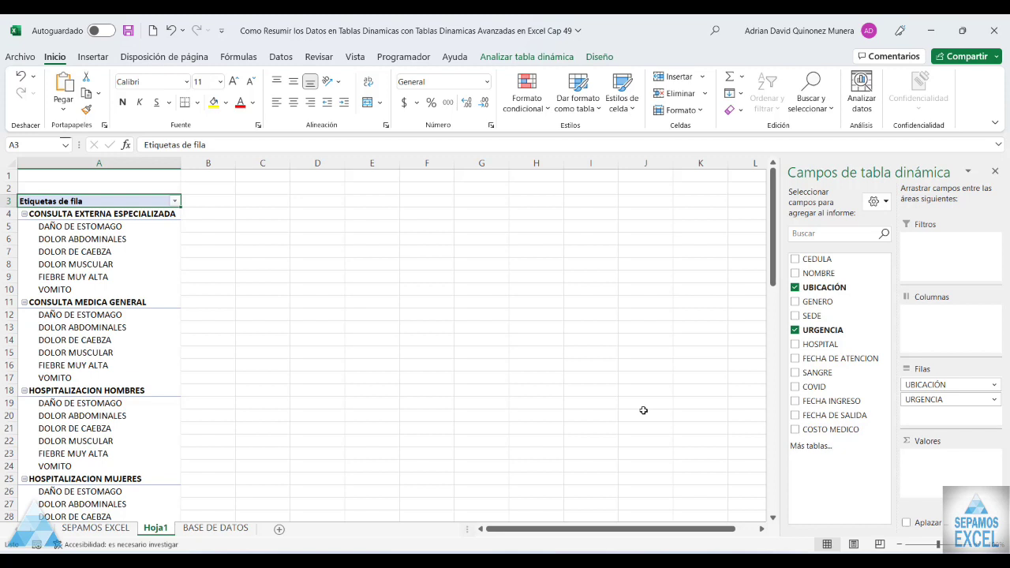
{"action": "left_click_drag", "start_coordinate": [813, 334], "coordinate": [943, 466]}
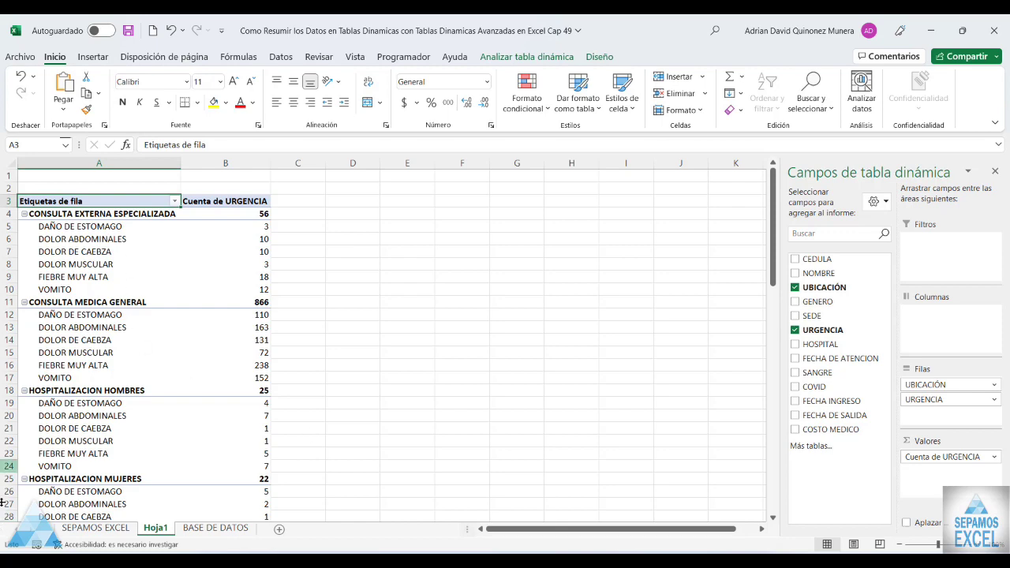
{"action": "scroll", "coordinate": [197, 302], "scroll_direction": "down", "scroll_amount": 4}
{"action": "scroll", "coordinate": [216, 323], "scroll_direction": "down", "scroll_amount": 4}
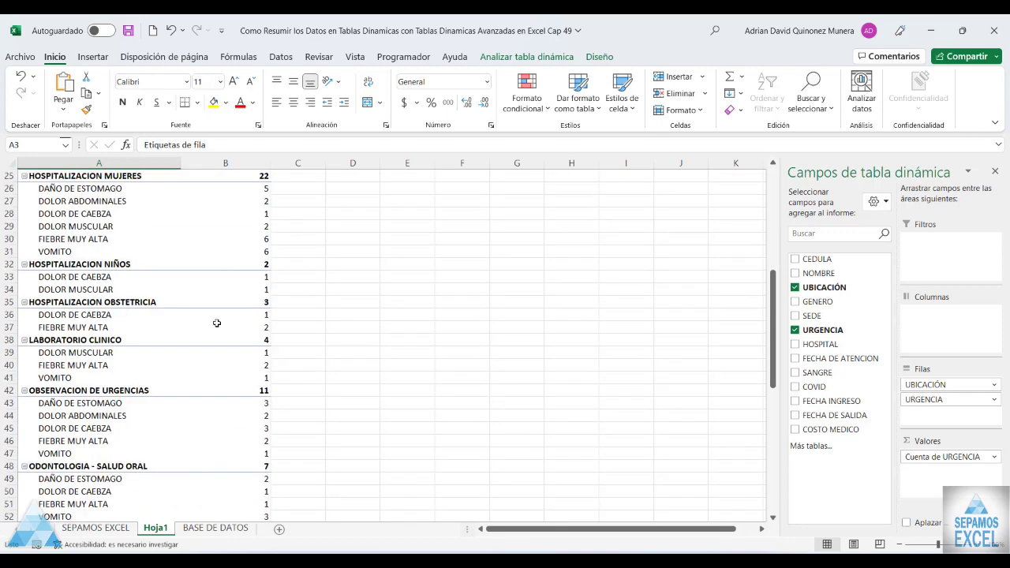
{"action": "scroll", "coordinate": [217, 323], "scroll_direction": "up", "scroll_amount": 6}
{"action": "scroll", "coordinate": [216, 323], "scroll_direction": "up", "scroll_amount": 2}
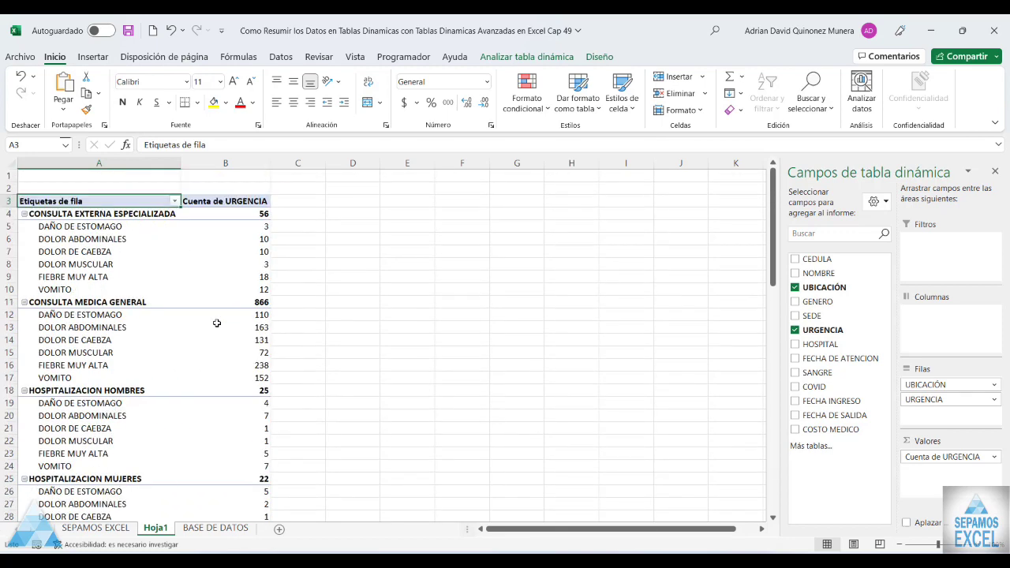
{"action": "scroll", "coordinate": [222, 324], "scroll_direction": "down", "scroll_amount": 6}
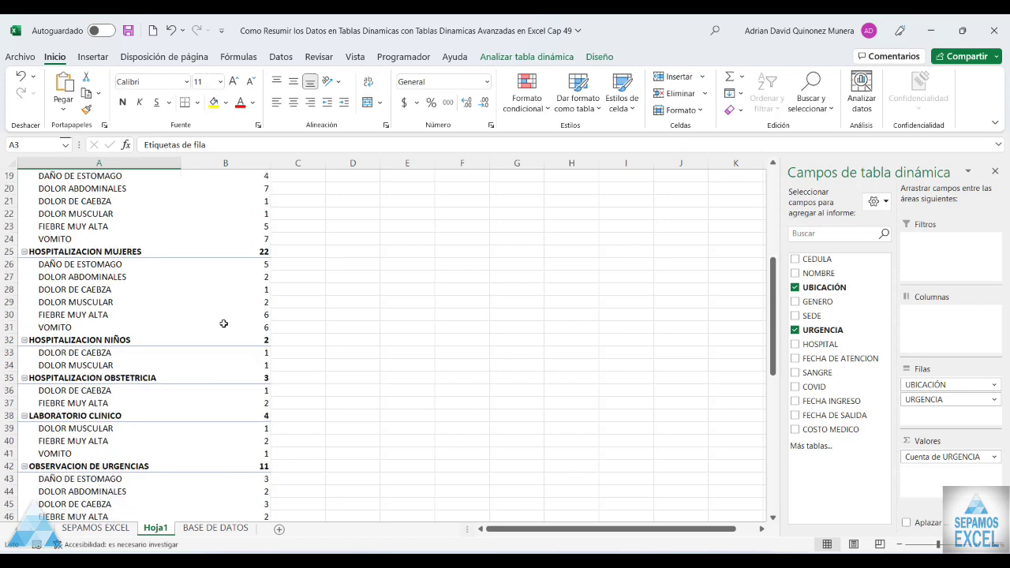
{"action": "scroll", "coordinate": [222, 323], "scroll_direction": "down", "scroll_amount": 6}
{"action": "scroll", "coordinate": [224, 324], "scroll_direction": "down", "scroll_amount": 4}
{"action": "scroll", "coordinate": [224, 323], "scroll_direction": "down", "scroll_amount": 1}
{"action": "scroll", "coordinate": [224, 323], "scroll_direction": "down", "scroll_amount": 5}
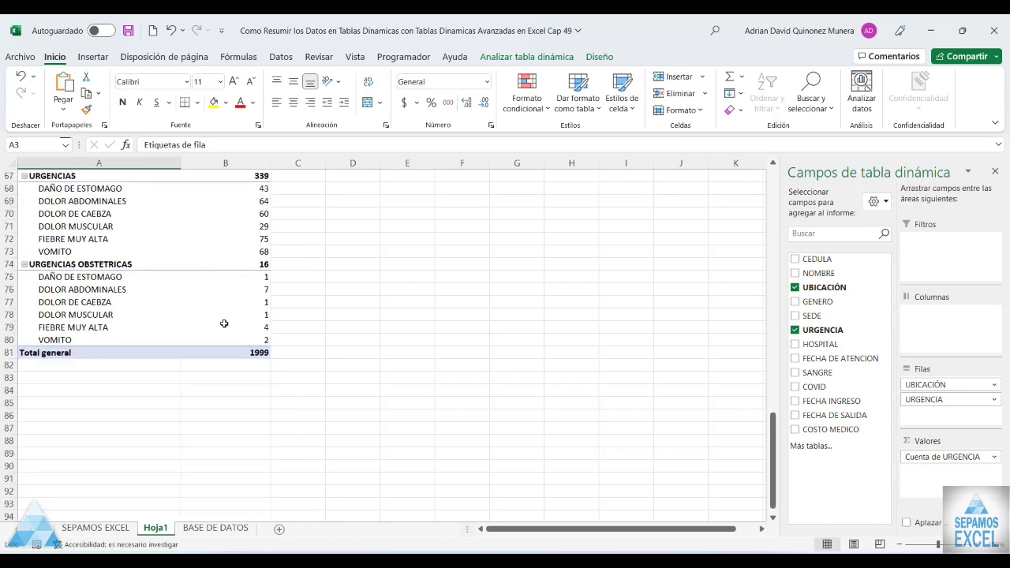
{"action": "scroll", "coordinate": [224, 323], "scroll_direction": "up", "scroll_amount": 6}
{"action": "scroll", "coordinate": [224, 323], "scroll_direction": "up", "scroll_amount": 11}
{"action": "scroll", "coordinate": [224, 323], "scroll_direction": "up", "scroll_amount": 5}
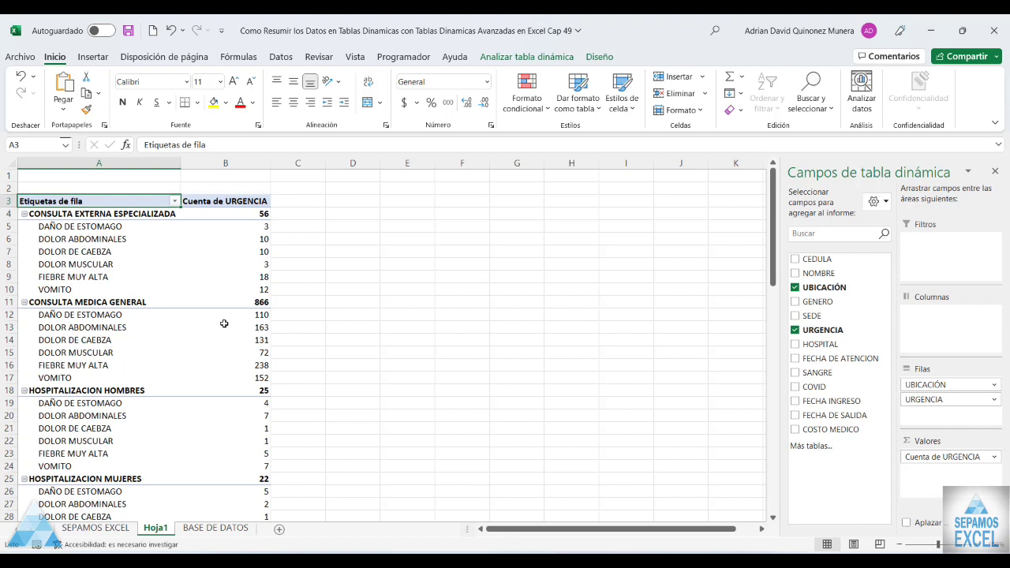
{"action": "left_click", "coordinate": [610, 56]}
{"action": "left_click", "coordinate": [140, 118]}
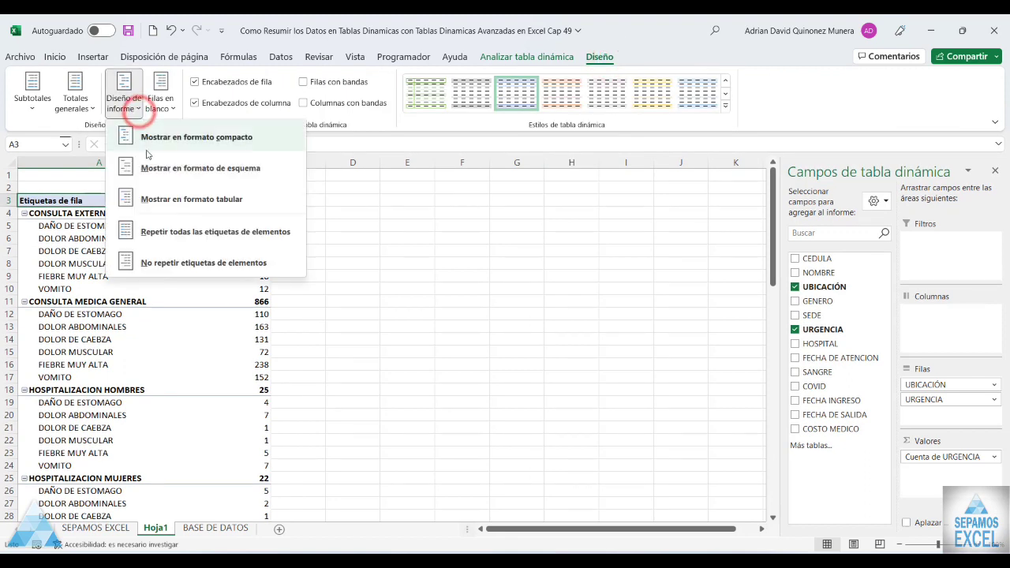
{"action": "left_click", "coordinate": [431, 258]}
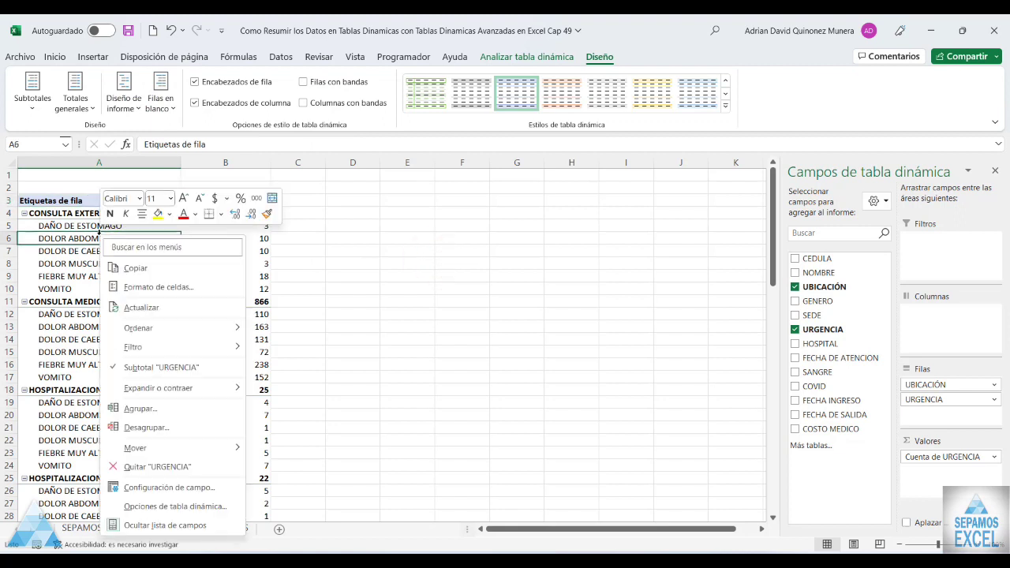
{"action": "right_click", "coordinate": [104, 238]}
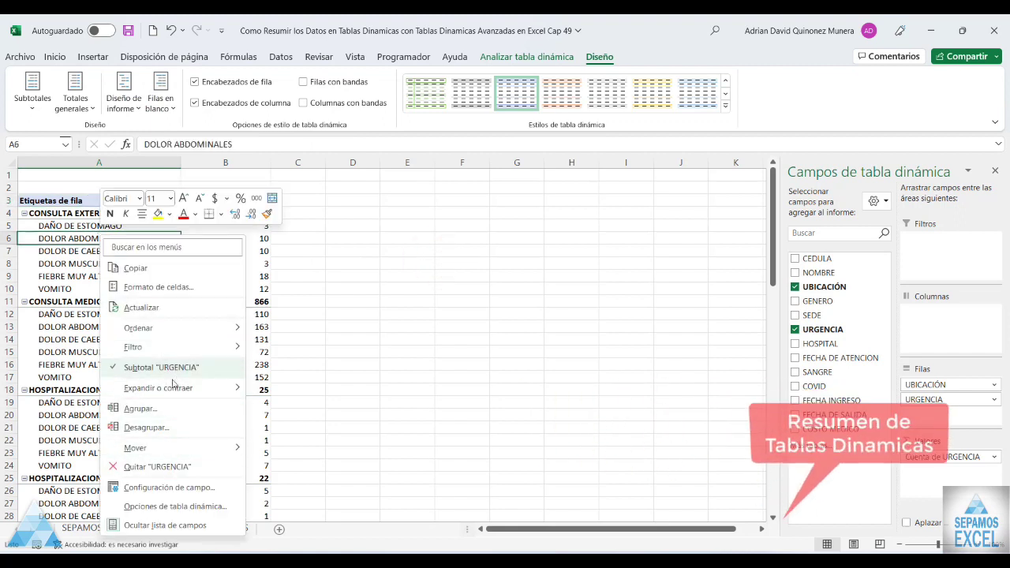
{"action": "left_click", "coordinate": [363, 338]}
{"action": "right_click", "coordinate": [248, 280]}
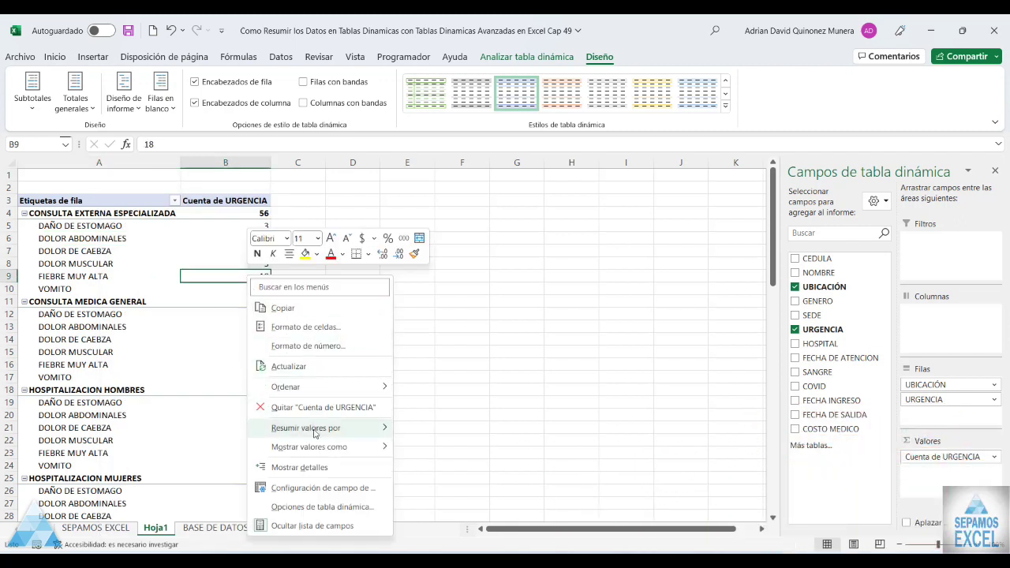
{"action": "left_click", "coordinate": [538, 324]}
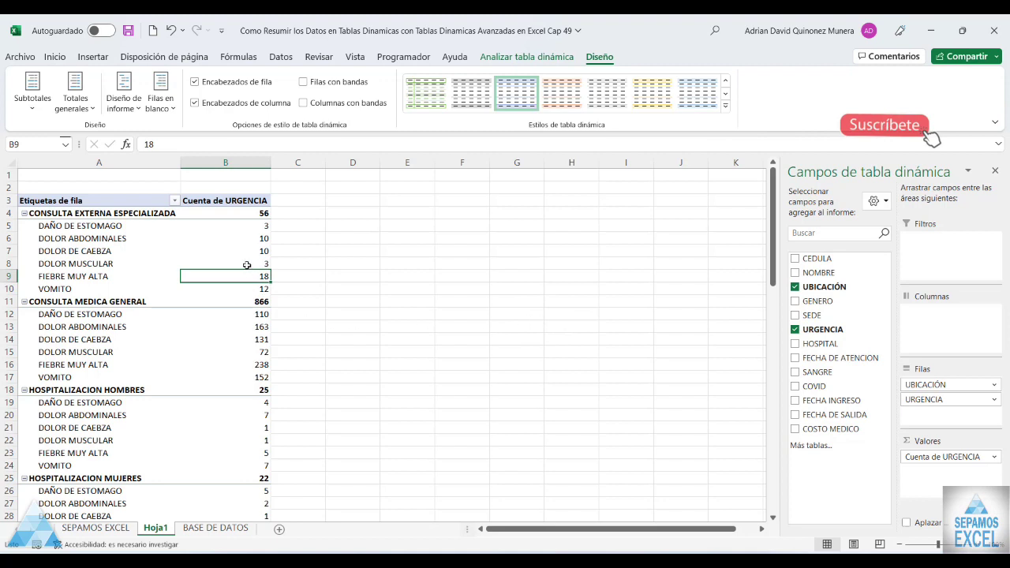
{"action": "left_click", "coordinate": [245, 226]}
{"action": "left_click", "coordinate": [240, 239]}
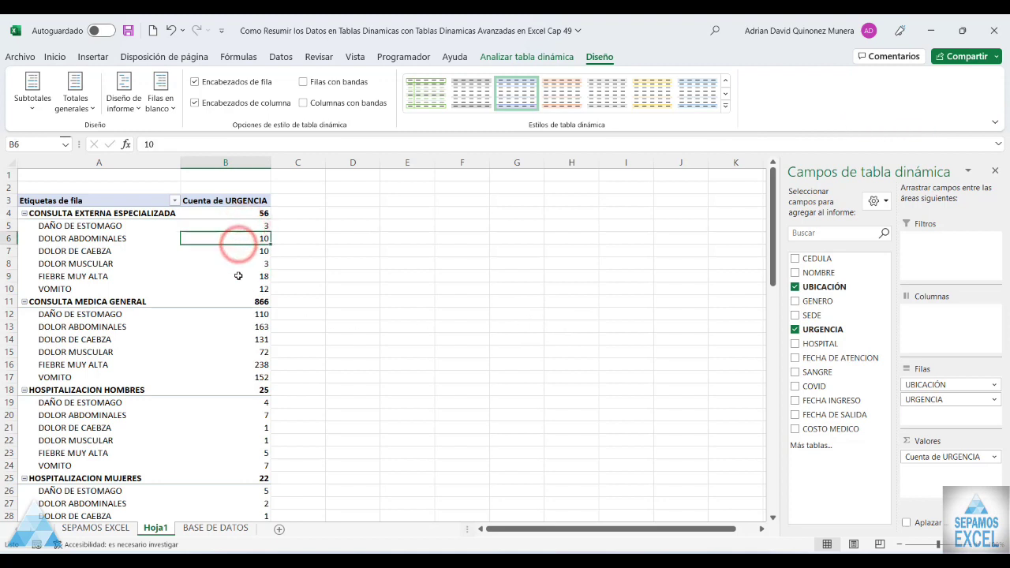
{"action": "left_click", "coordinate": [232, 290]}
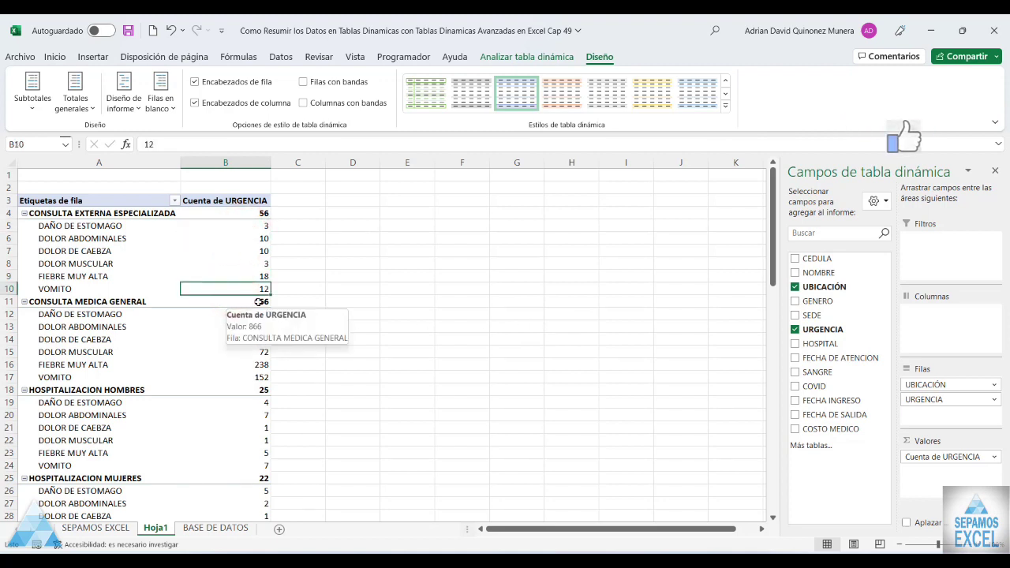
{"action": "left_click", "coordinate": [262, 301]}
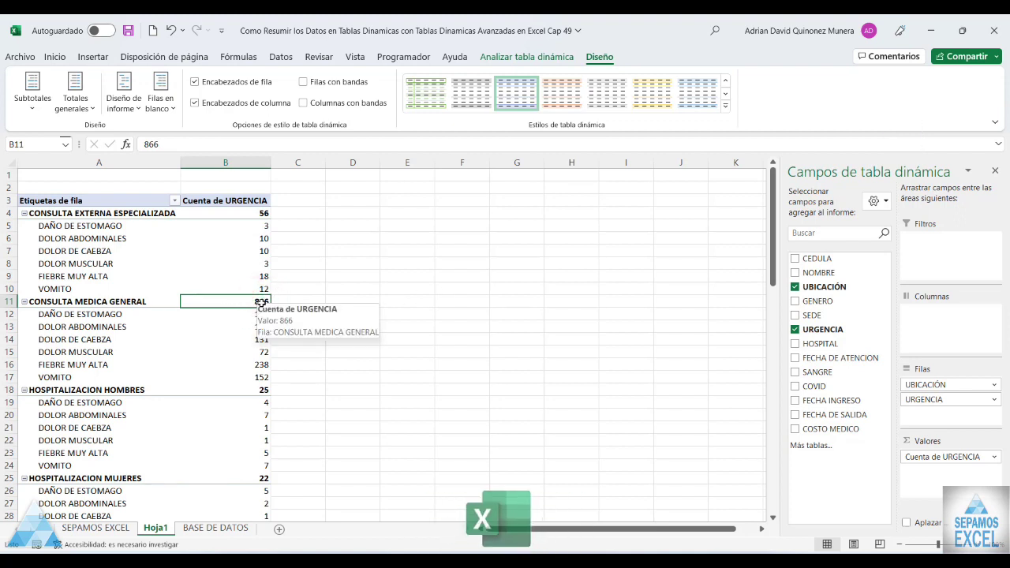
- Drill into the 866 CONSULTA MEDICA GENERAL records and AutoFit columns A through H
{"action": "double_click", "coordinate": [253, 301]}
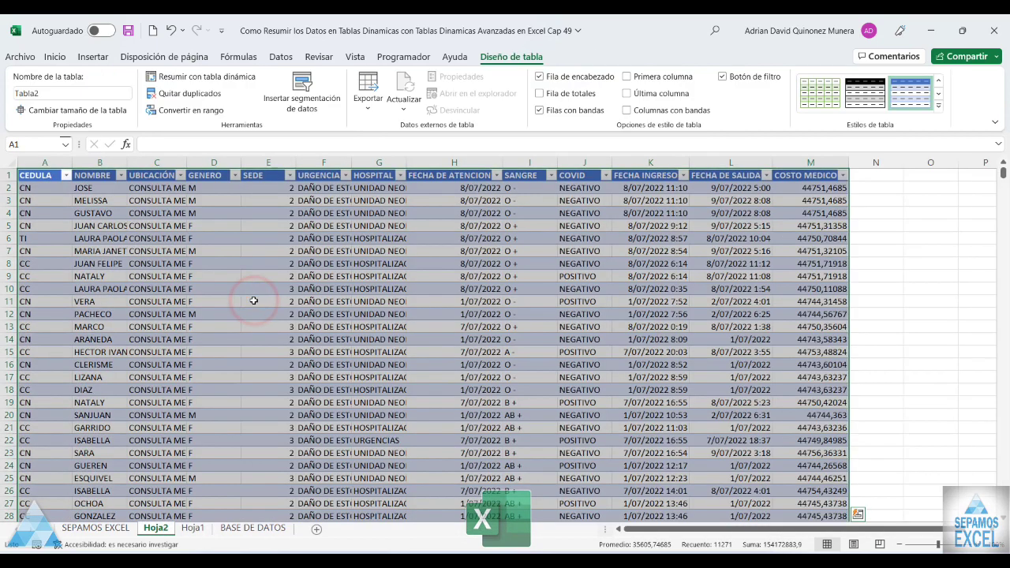
{"action": "left_click", "coordinate": [358, 289]}
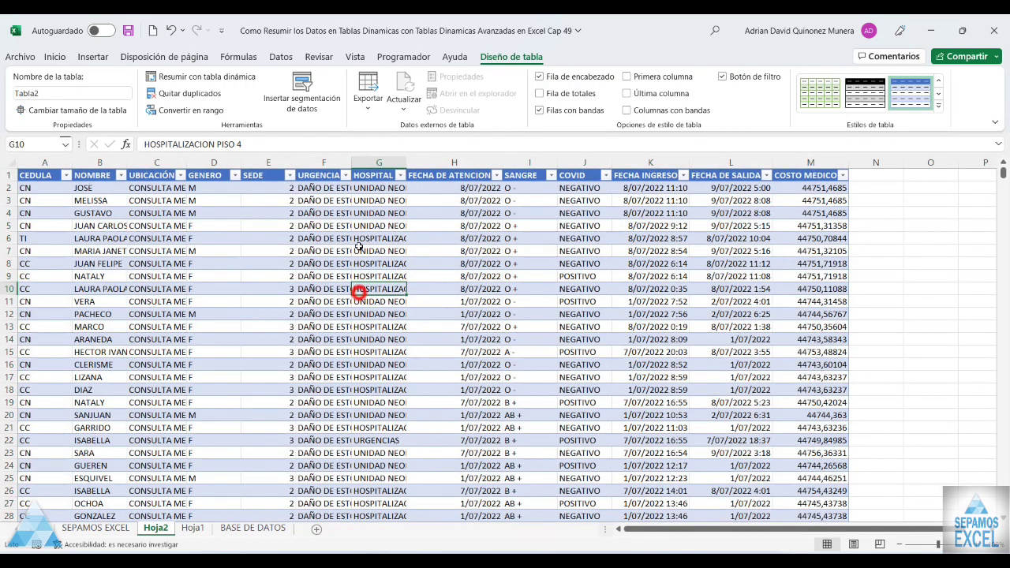
{"action": "double_click", "coordinate": [350, 161]}
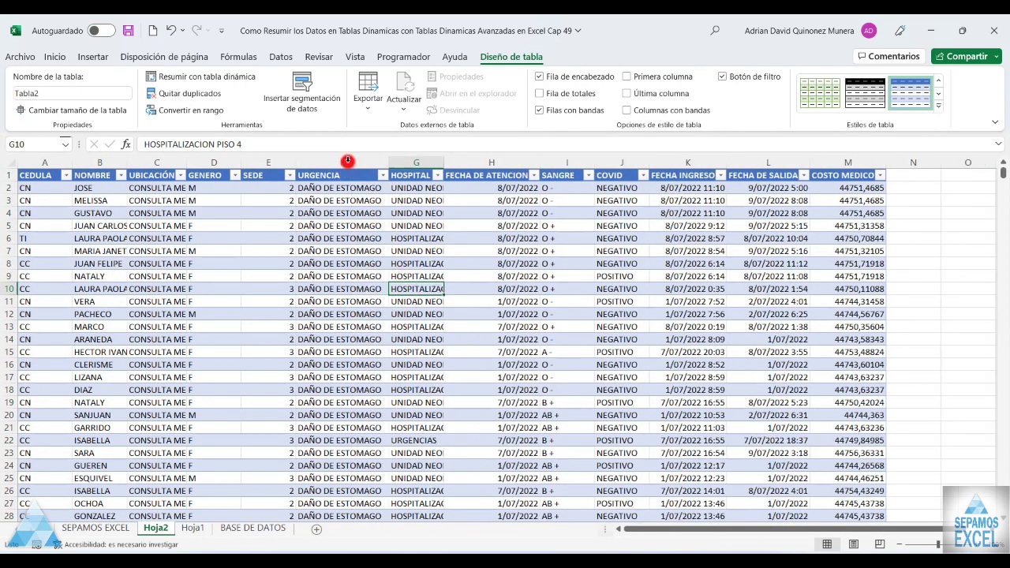
{"action": "double_click", "coordinate": [442, 162]}
{"action": "double_click", "coordinate": [620, 162]}
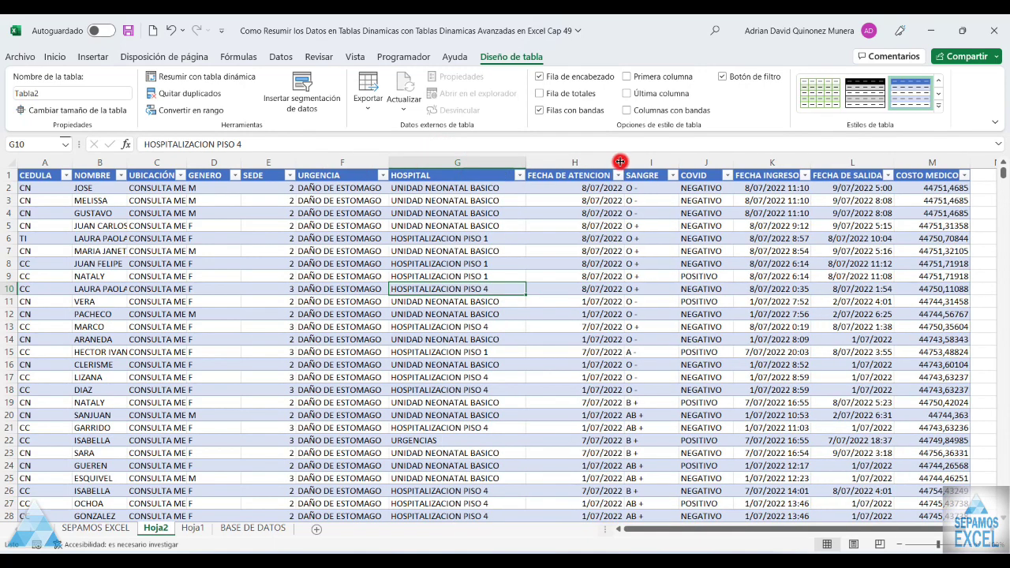
{"action": "double_click", "coordinate": [292, 161]}
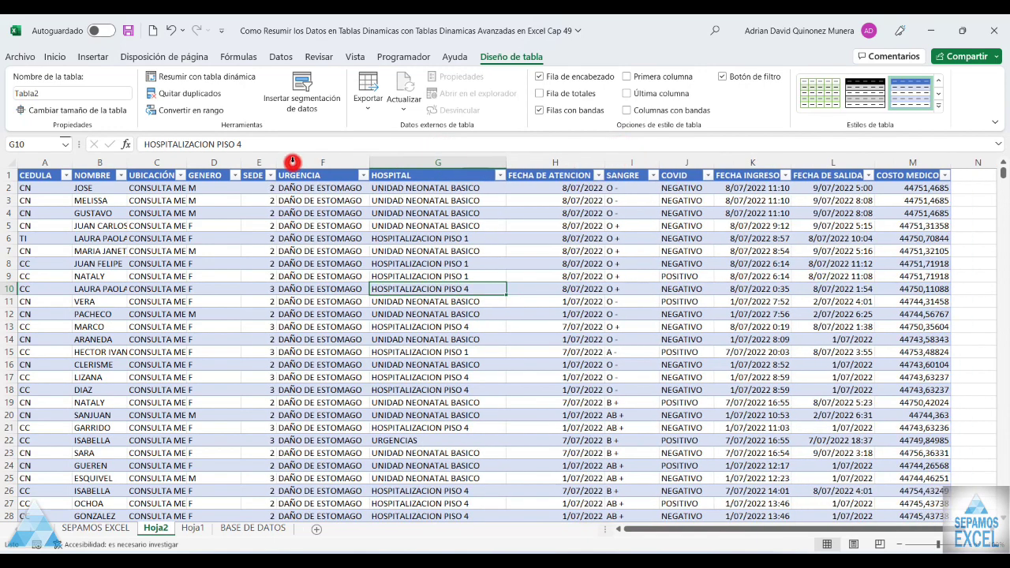
{"action": "double_click", "coordinate": [184, 161]}
{"action": "double_click", "coordinate": [127, 162]}
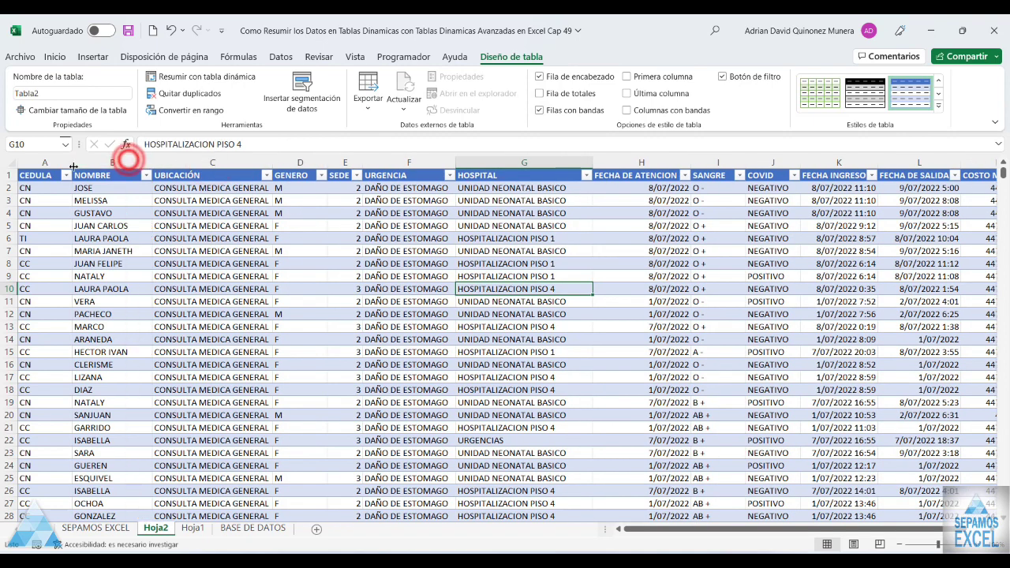
{"action": "double_click", "coordinate": [74, 163]}
- Confirm the drilled-down records in Hoja2's Tabla2 end at row 867
{"action": "scroll", "coordinate": [597, 306], "scroll_direction": "down", "scroll_amount": 5}
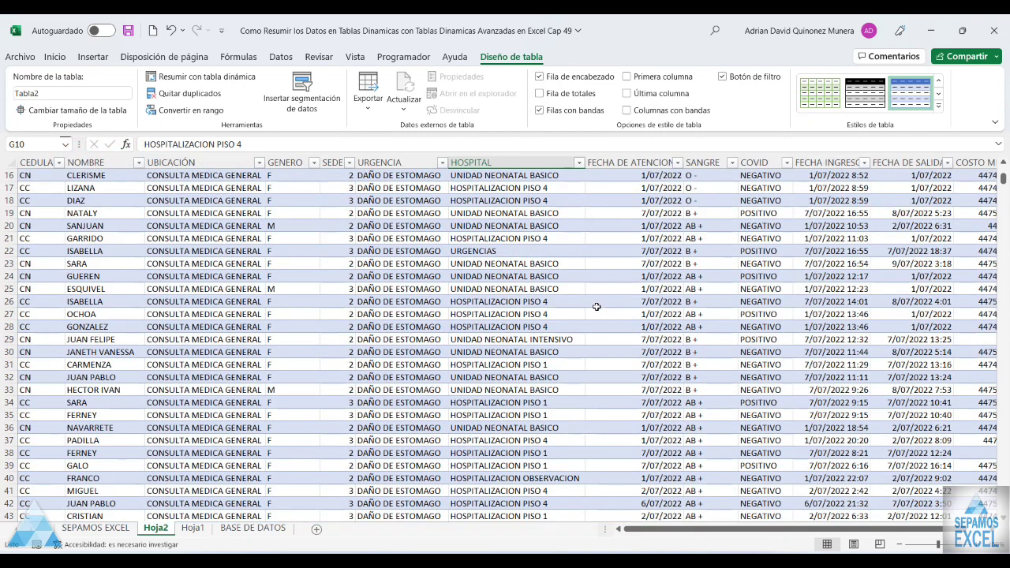
{"action": "scroll", "coordinate": [585, 312], "scroll_direction": "down", "scroll_amount": 5}
{"action": "scroll", "coordinate": [561, 316], "scroll_direction": "down", "scroll_amount": 5}
{"action": "scroll", "coordinate": [543, 323], "scroll_direction": "down", "scroll_amount": 10}
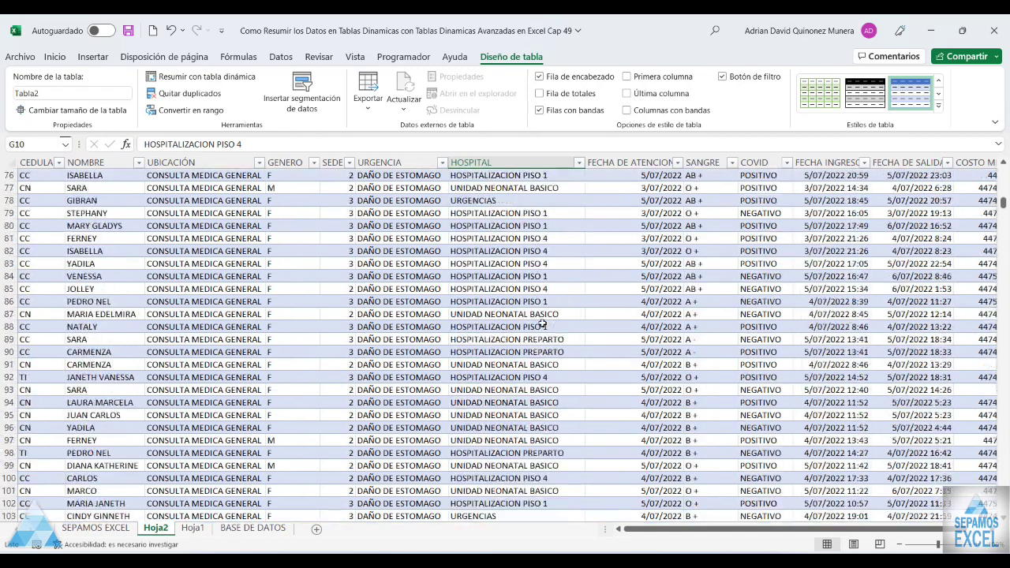
{"action": "scroll", "coordinate": [543, 324], "scroll_direction": "up", "scroll_amount": 15}
{"action": "scroll", "coordinate": [541, 320], "scroll_direction": "up", "scroll_amount": 10}
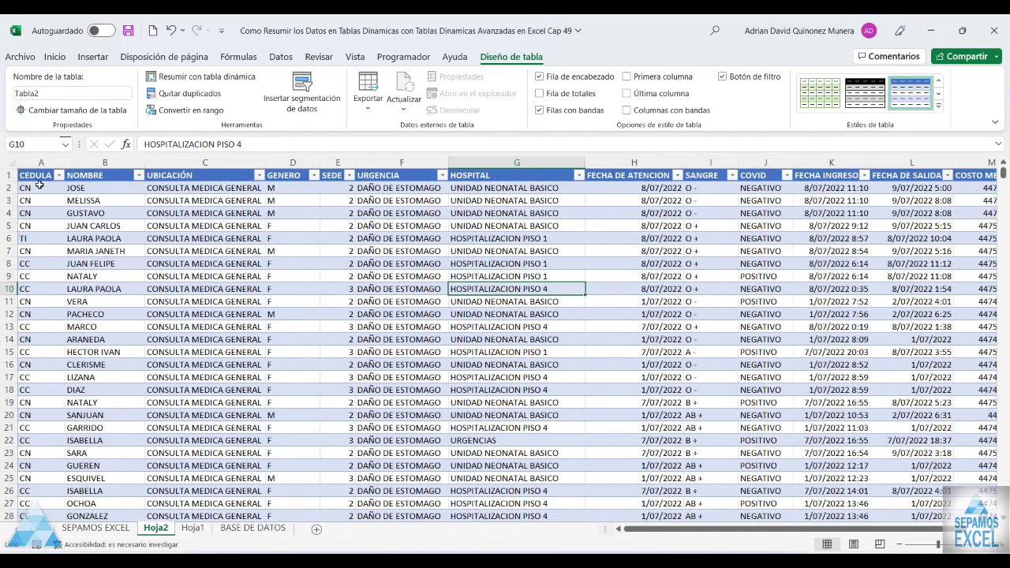
{"action": "left_click", "coordinate": [37, 176]}
{"action": "key", "text": "ctrl+Down"}
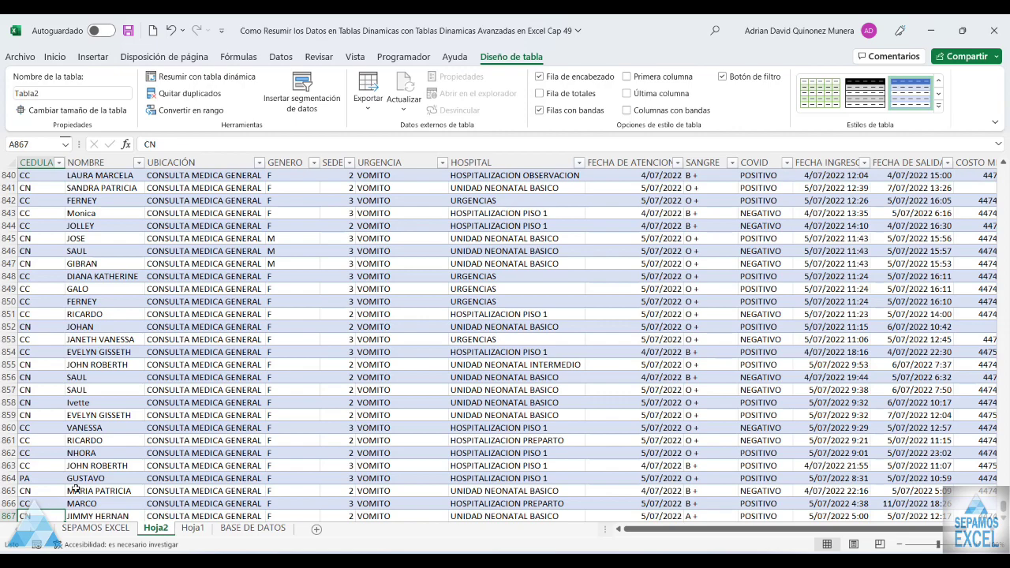
{"action": "scroll", "coordinate": [961, 438], "scroll_direction": "up", "scroll_amount": 20}
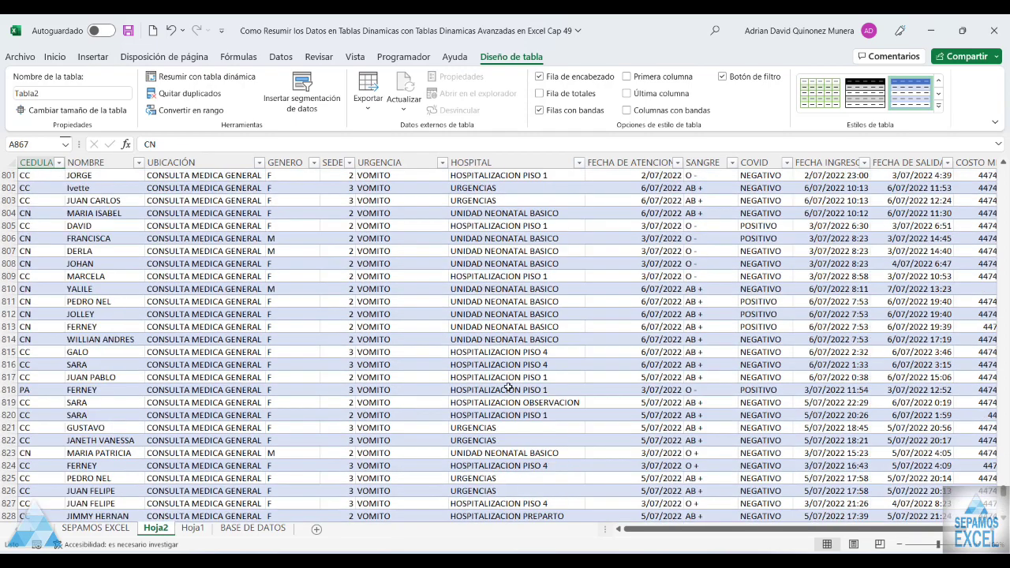
{"action": "scroll", "coordinate": [961, 438], "scroll_direction": "up", "scroll_amount": 2}
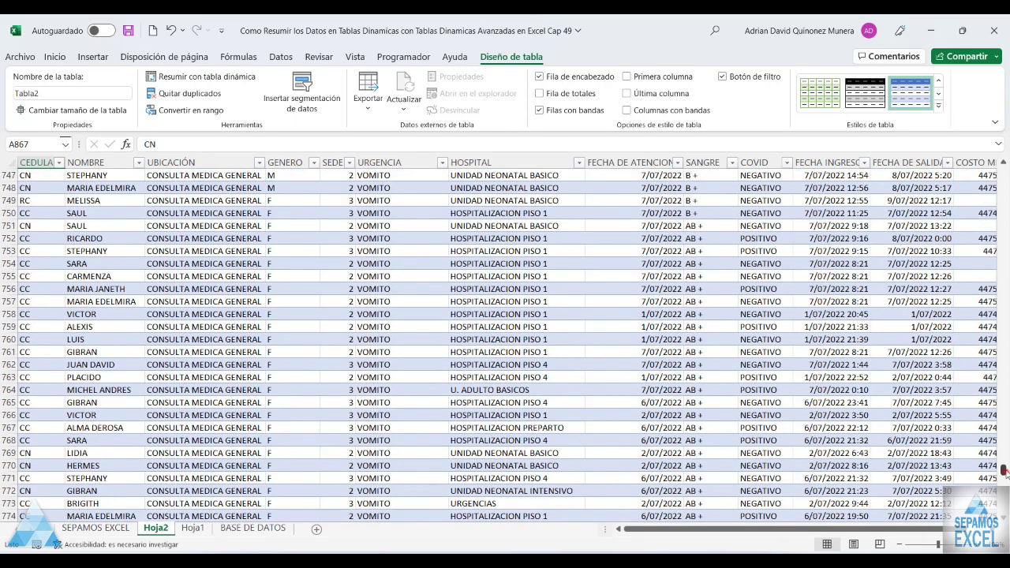
{"action": "left_click_drag", "start_coordinate": [1004, 470], "coordinate": [996, 157]}
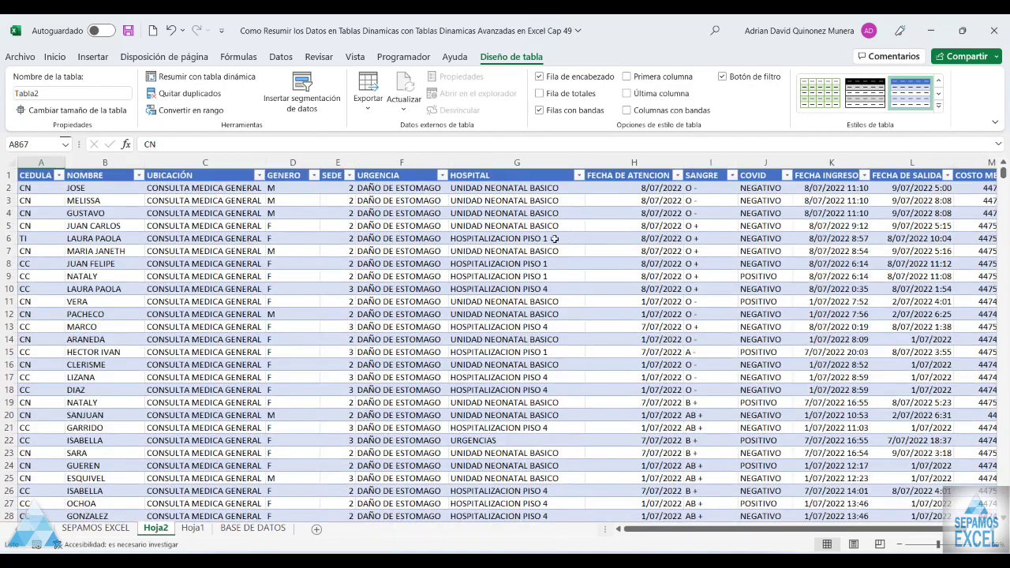
{"action": "left_click", "coordinate": [237, 226]}
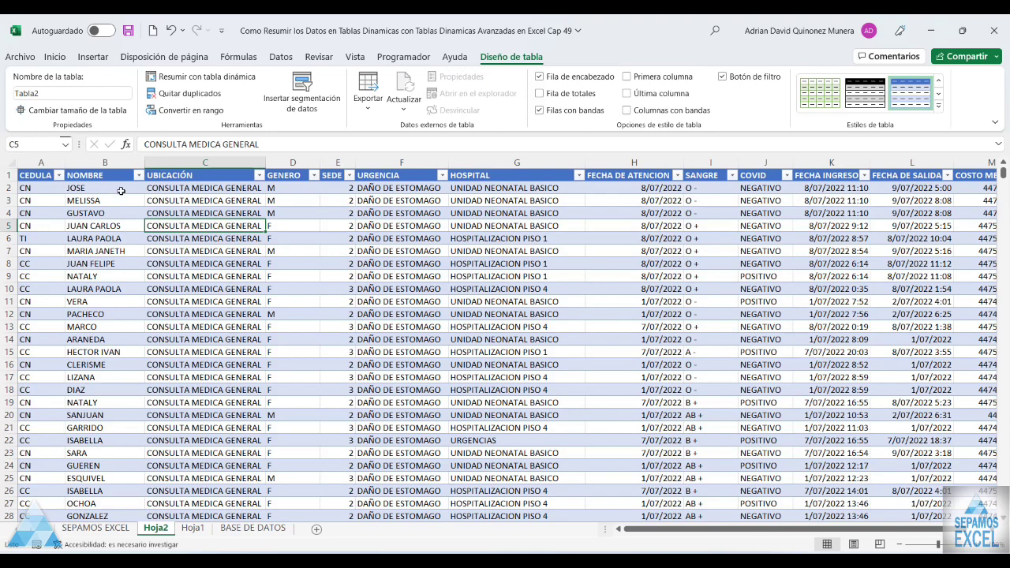
{"action": "left_click", "coordinate": [93, 59]}
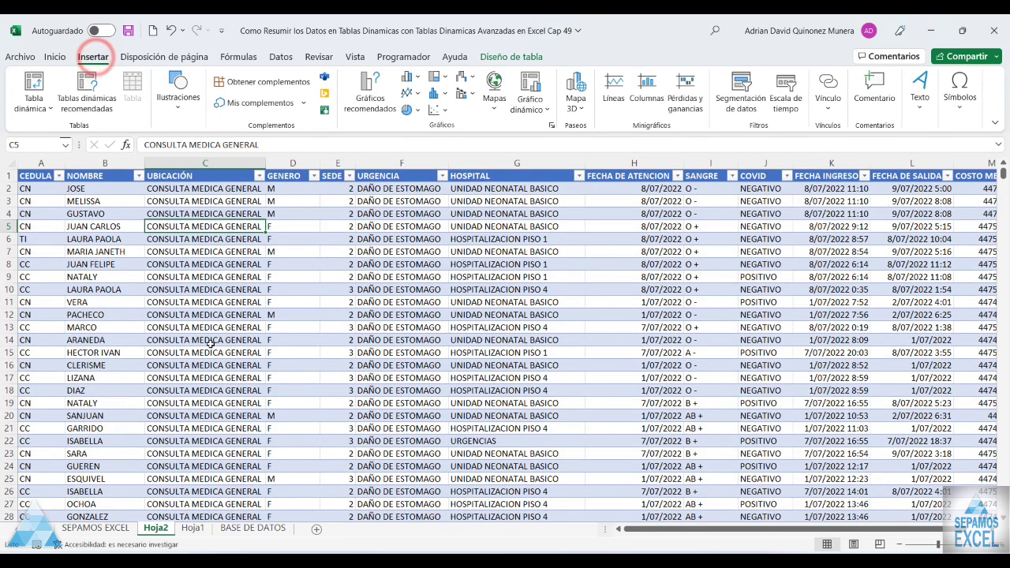
- Insert empty pivot TablaDinámica2 from Tabla2 on new sheet Hoja3, then compare tabs and return to Hoja2
{"action": "left_click", "coordinate": [35, 84]}
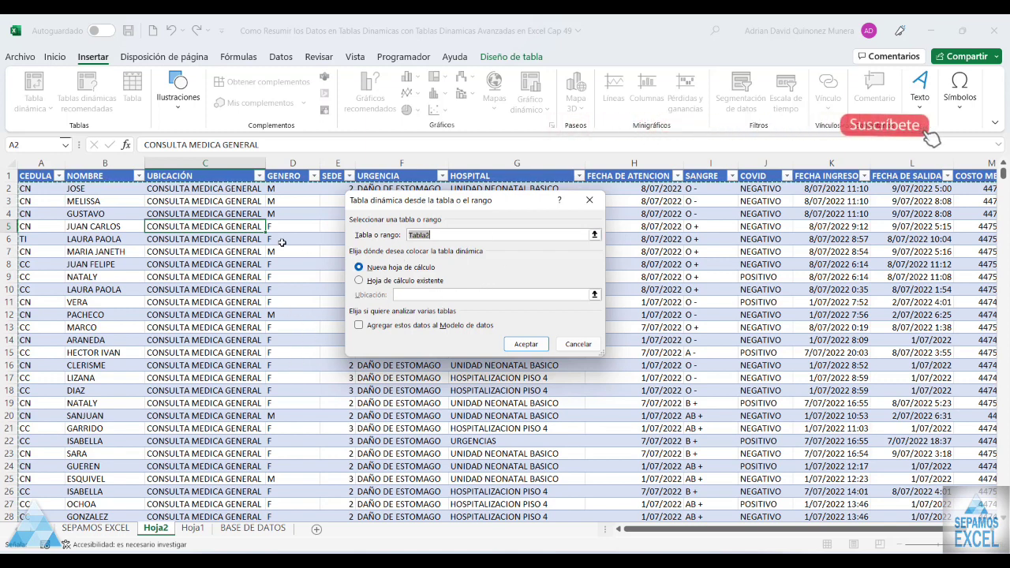
{"action": "left_click", "coordinate": [526, 345]}
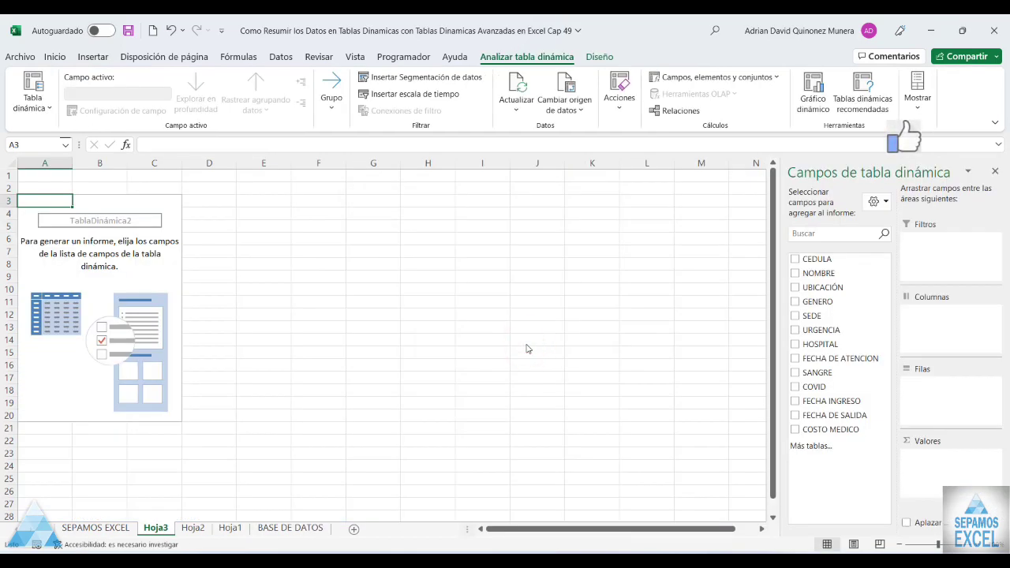
{"action": "left_click", "coordinate": [231, 528]}
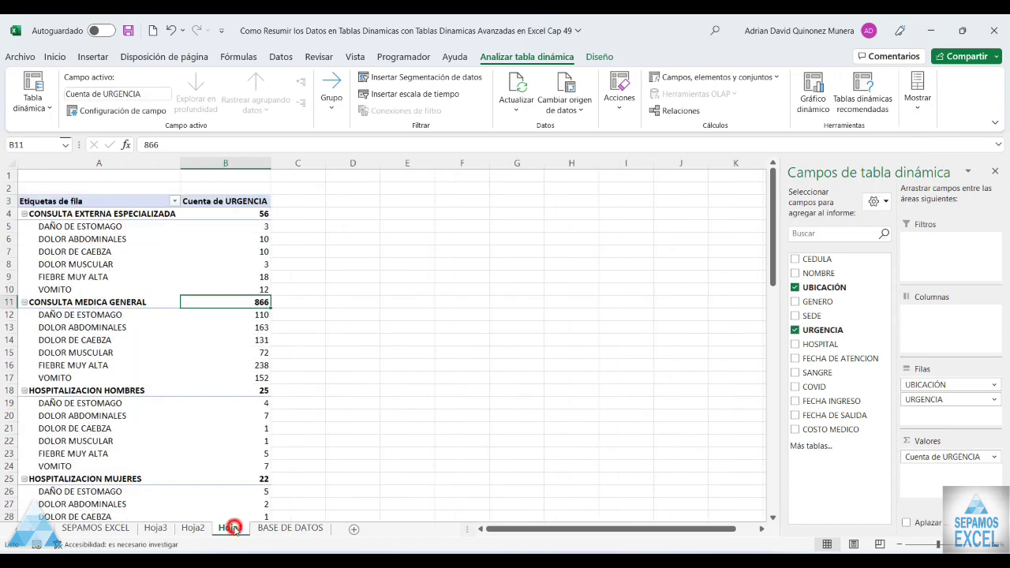
{"action": "left_click", "coordinate": [165, 532]}
{"action": "left_click", "coordinate": [228, 530]}
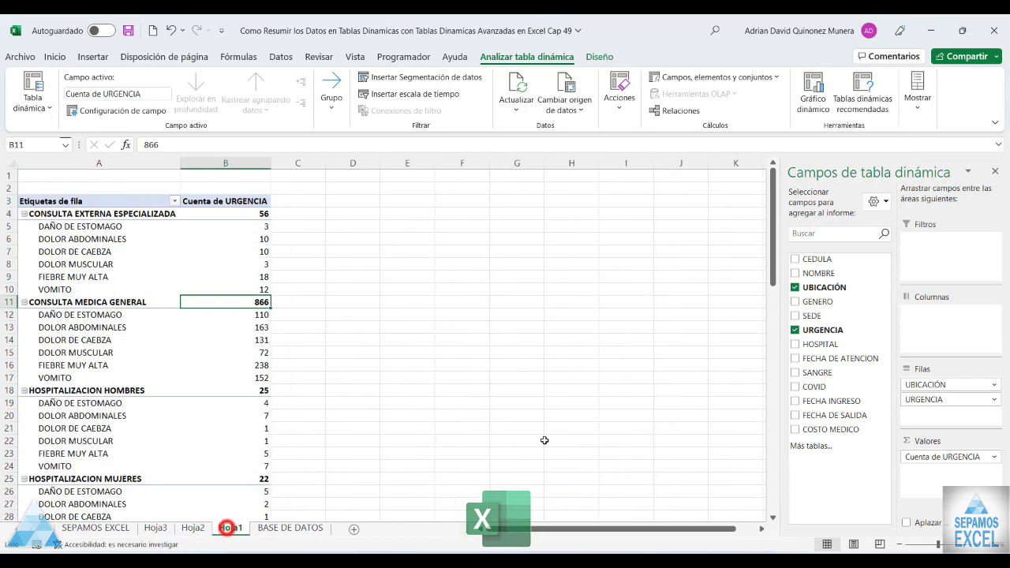
{"action": "left_click", "coordinate": [156, 529]}
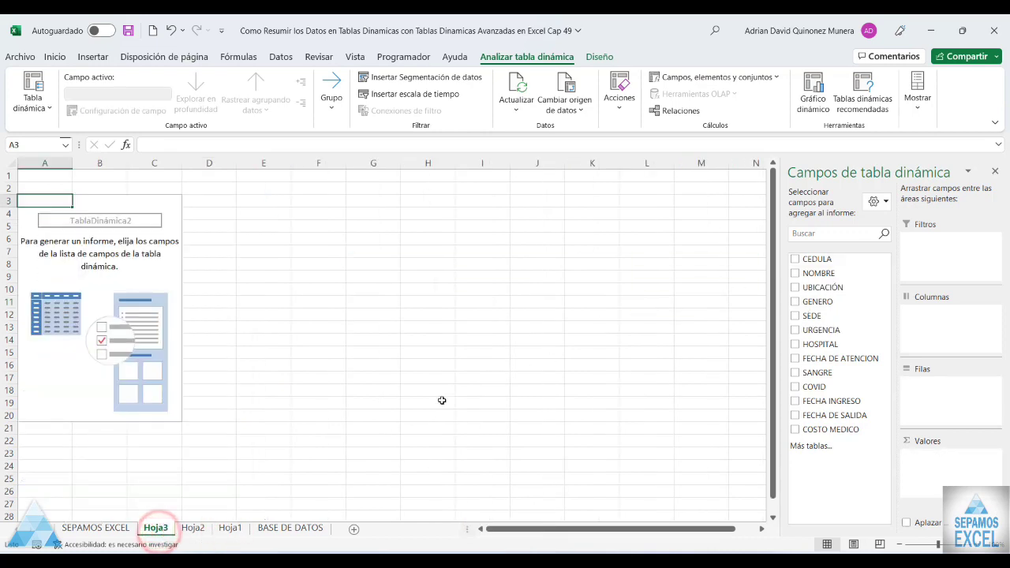
{"action": "left_click", "coordinate": [193, 529]}
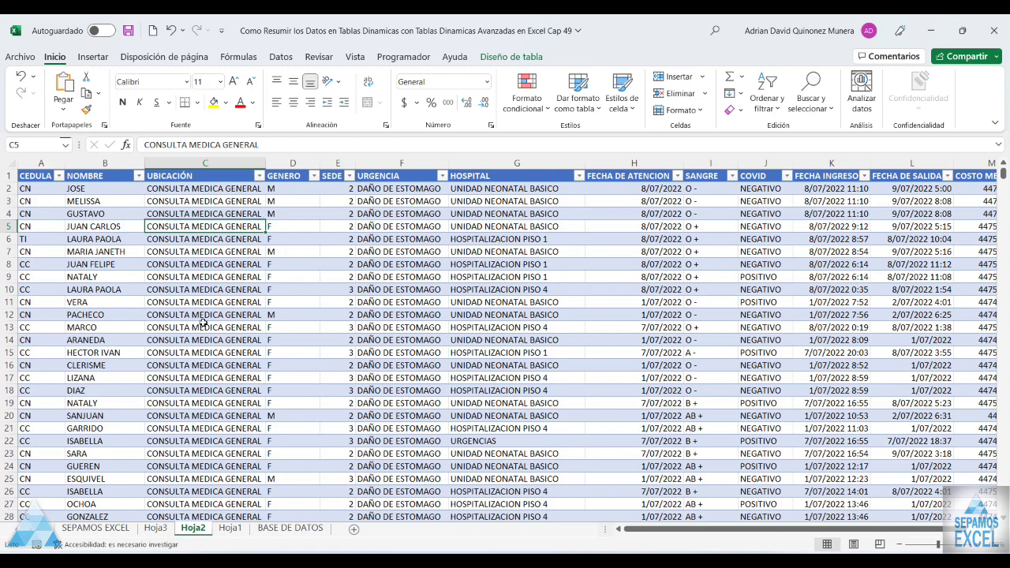
- On Hoja3, use UBICACIÓN and HOSPITAL as rows with a Cuenta de HOSPITAL count, then view Hoja1
{"action": "left_click", "coordinate": [156, 529]}
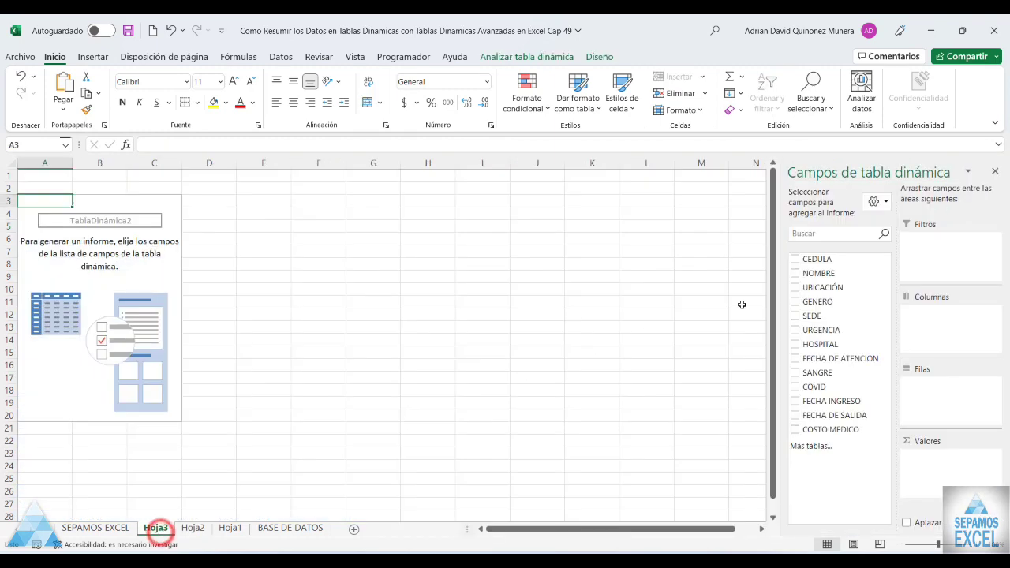
{"action": "left_click", "coordinate": [796, 287]}
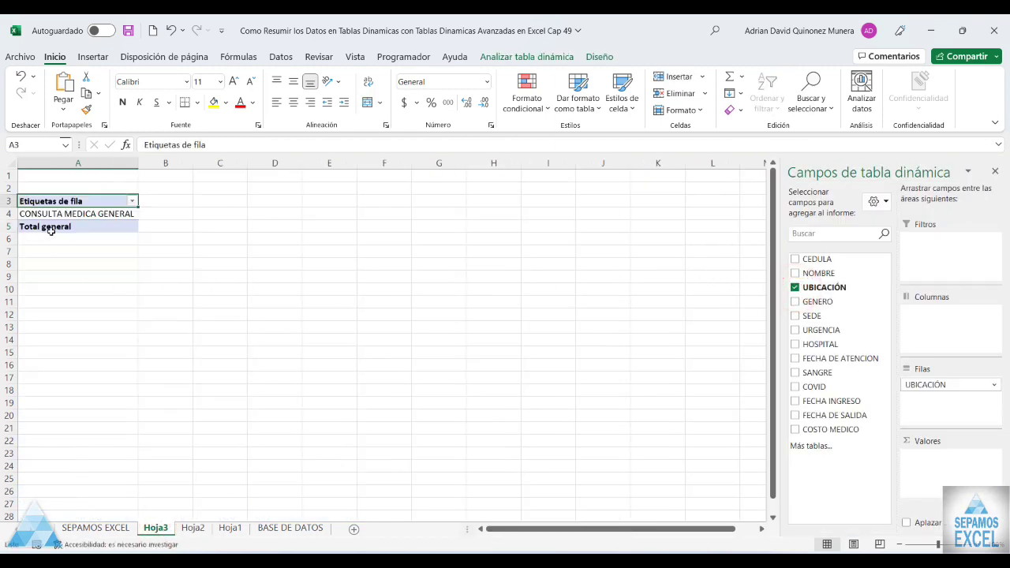
{"action": "left_click", "coordinate": [795, 344]}
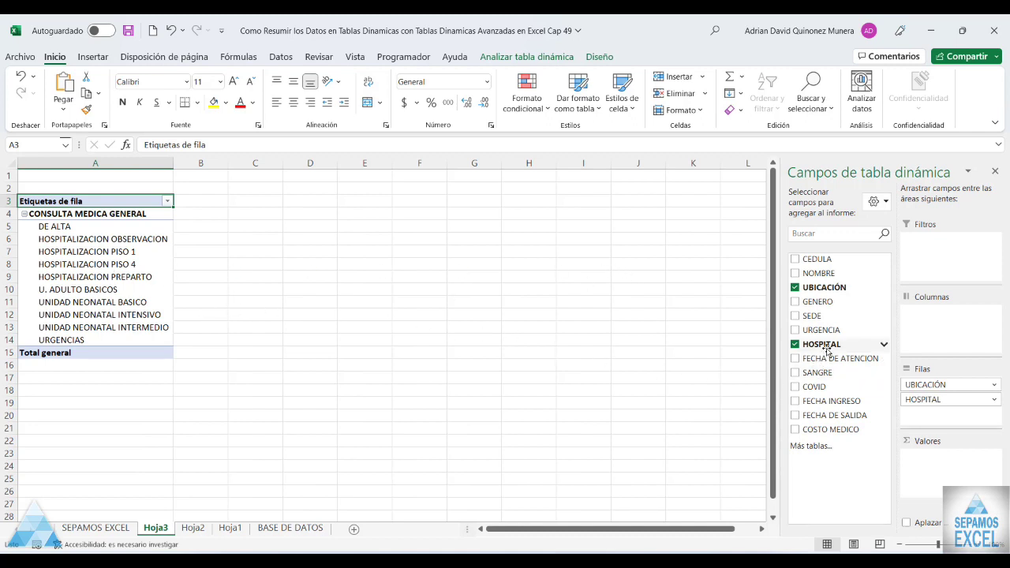
{"action": "left_click_drag", "start_coordinate": [821, 345], "coordinate": [950, 466]}
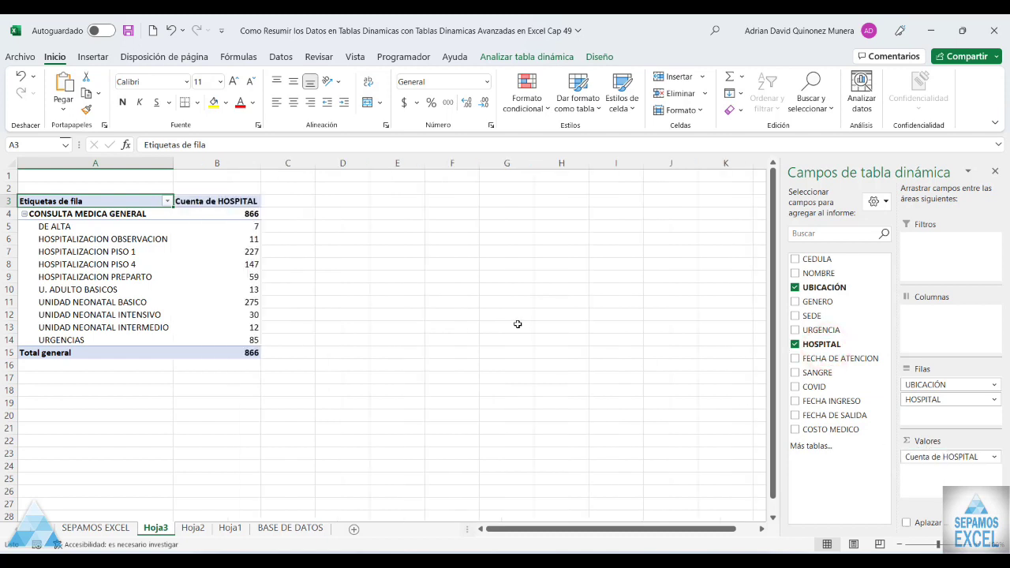
{"action": "left_click", "coordinate": [231, 529]}
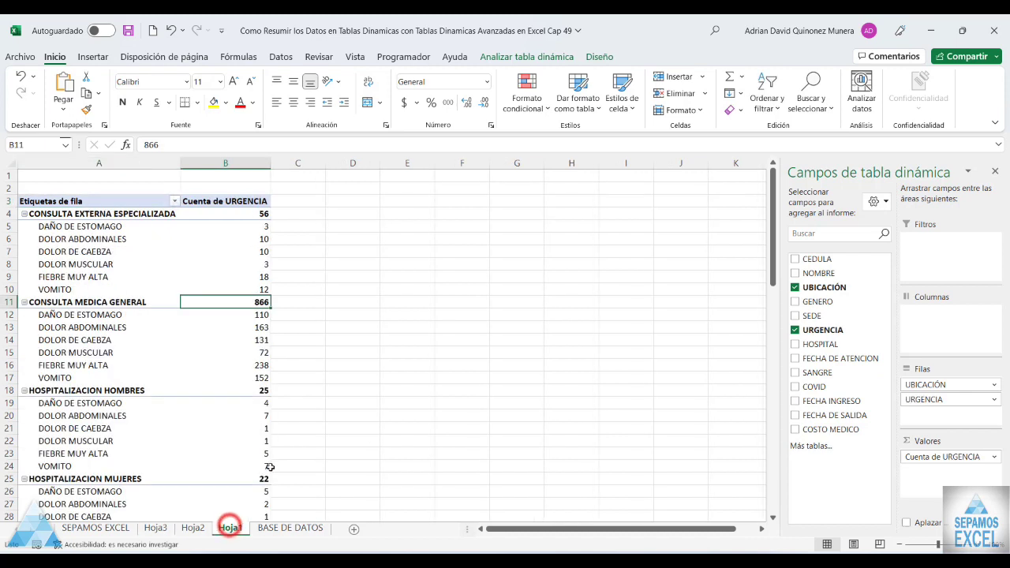
- Switch back and forth between the Hoja1 urgency pivot and Hoja3 hospital pivot, ending on Hoja3
{"action": "left_click", "coordinate": [41, 211]}
{"action": "mouse_move", "coordinate": [45, 225]}
{"action": "left_mouse_down"}
{"action": "mouse_move", "coordinate": [92, 292]}
{"action": "mouse_move", "coordinate": [83, 303]}
{"action": "left_mouse_up"}
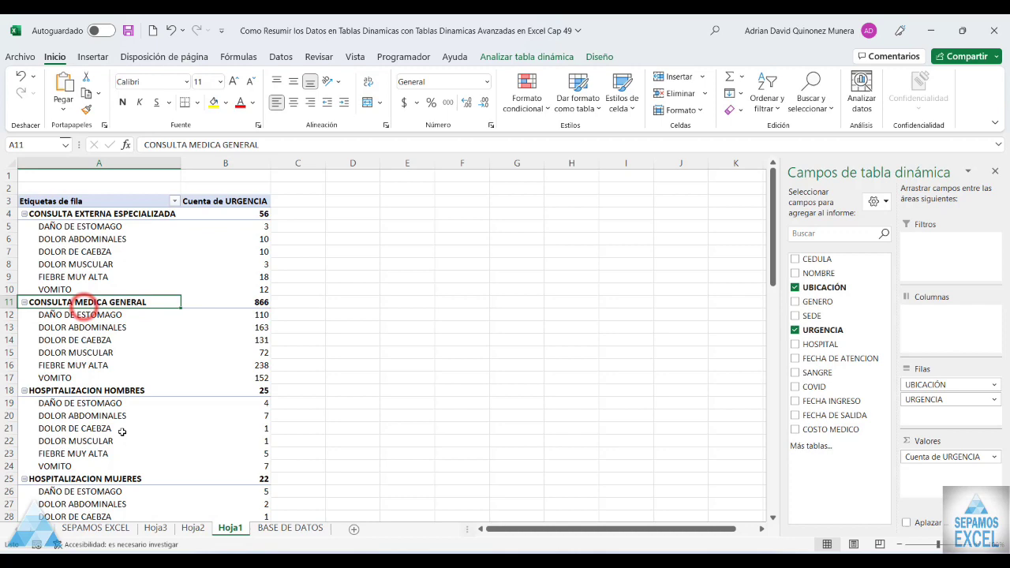
{"action": "left_click", "coordinate": [154, 529]}
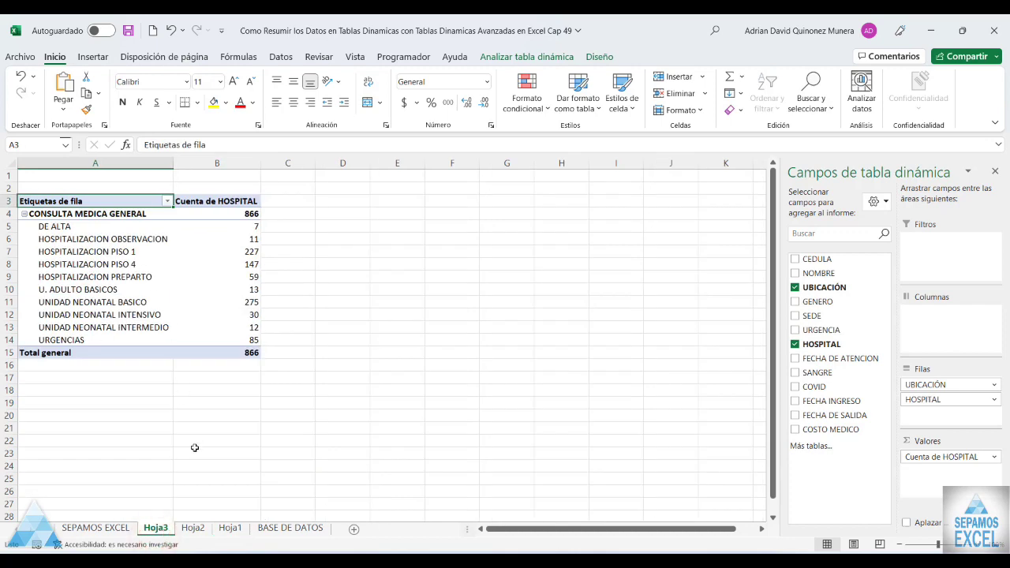
{"action": "left_click", "coordinate": [228, 527]}
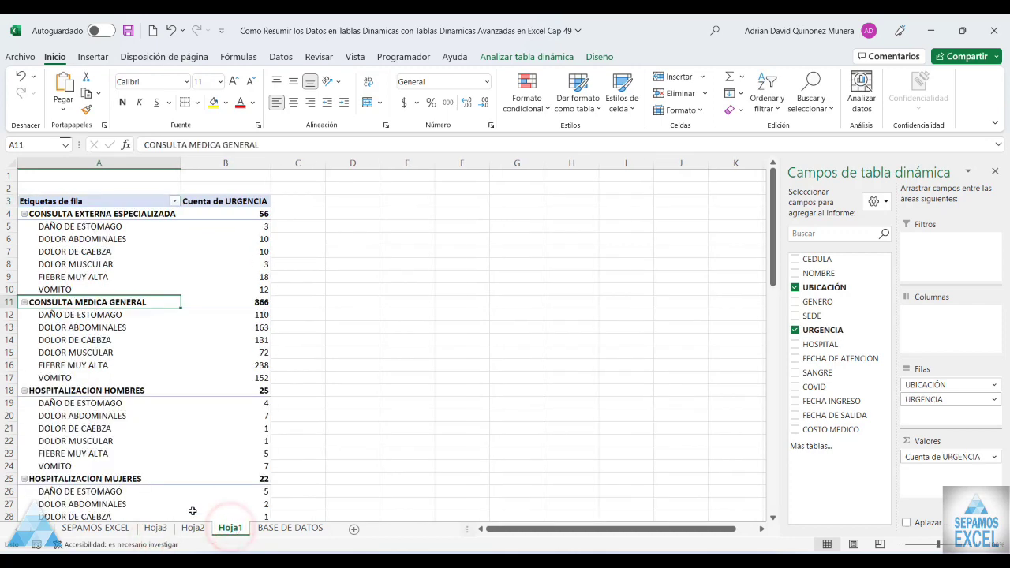
{"action": "left_click", "coordinate": [168, 528]}
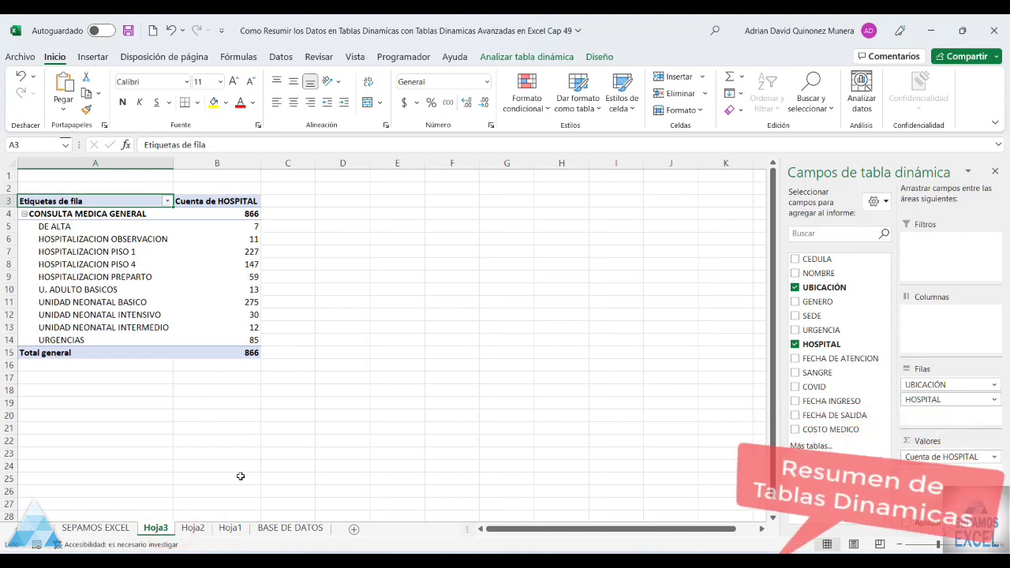
{"action": "left_click", "coordinate": [230, 528]}
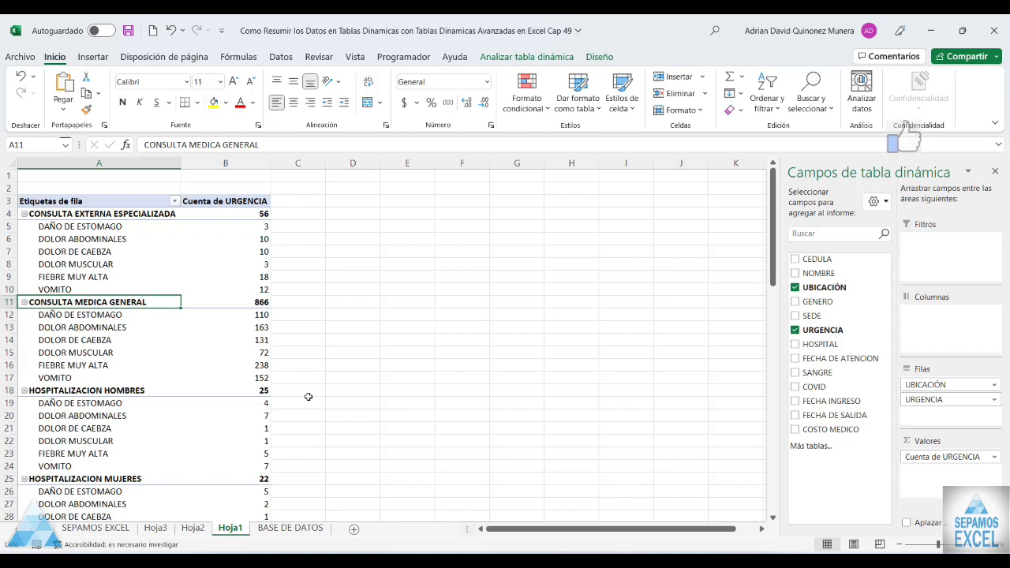
{"action": "left_click", "coordinate": [168, 530]}
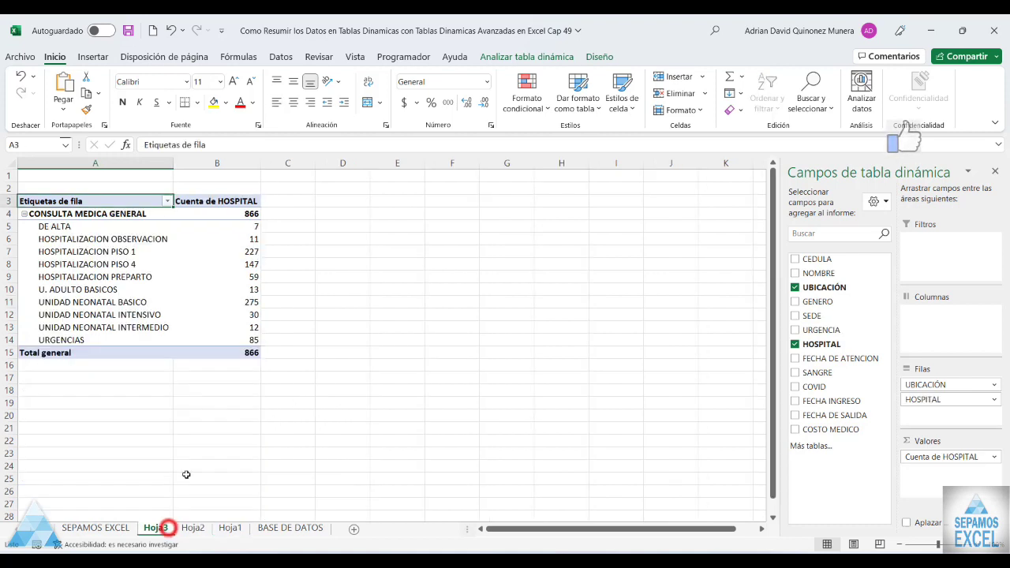
- Rename sheet Hoja2 to RESUMIR DATOS and move the Hoja1 tab in front of it
{"action": "left_click", "coordinate": [193, 529]}
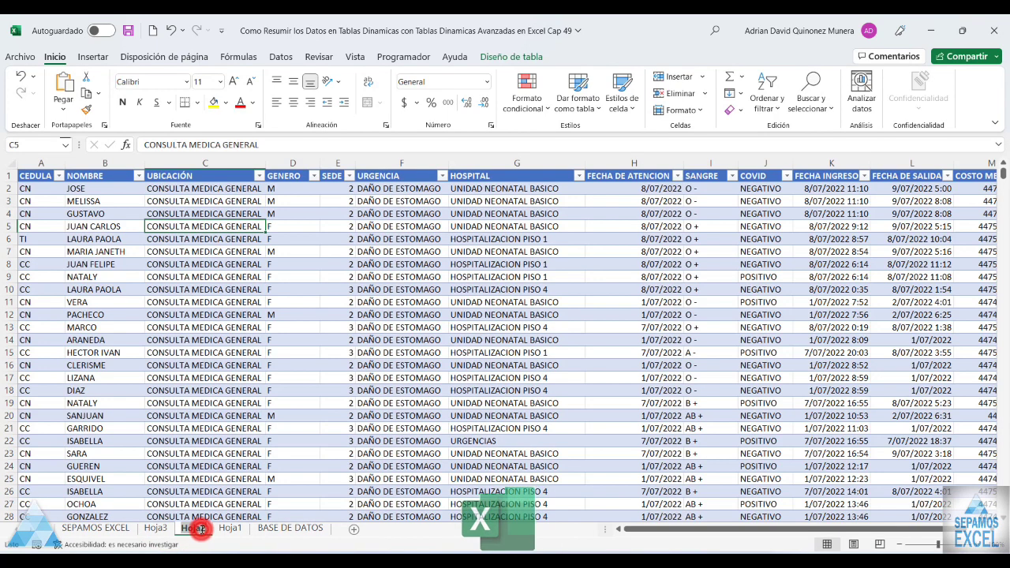
{"action": "double_click", "coordinate": [193, 529]}
{"action": "type", "text": "REUMS"}
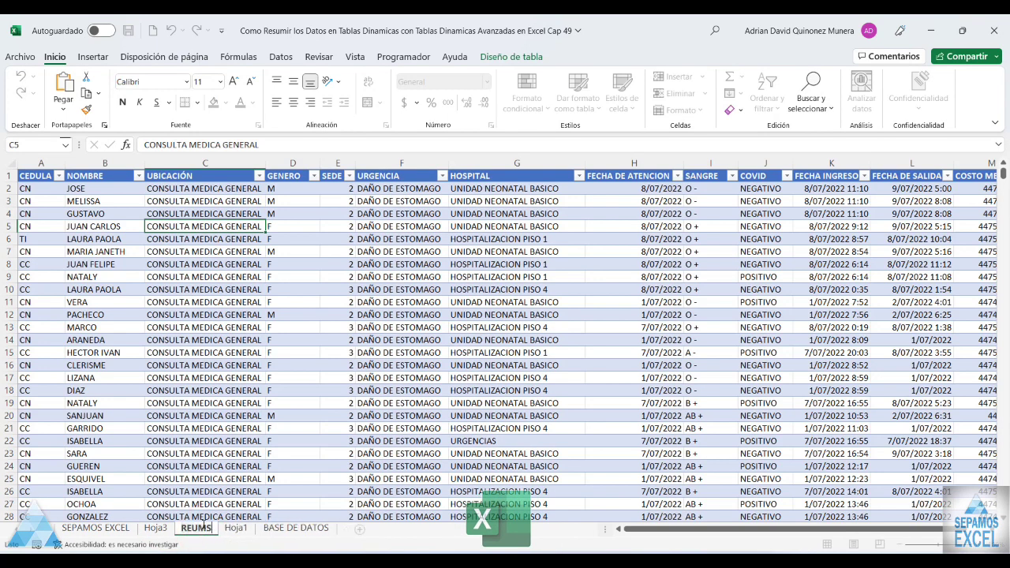
{"action": "key", "text": "BackSpace"}
{"action": "key", "text": "BackSpace"}
{"action": "key", "text": "BackSpace"}
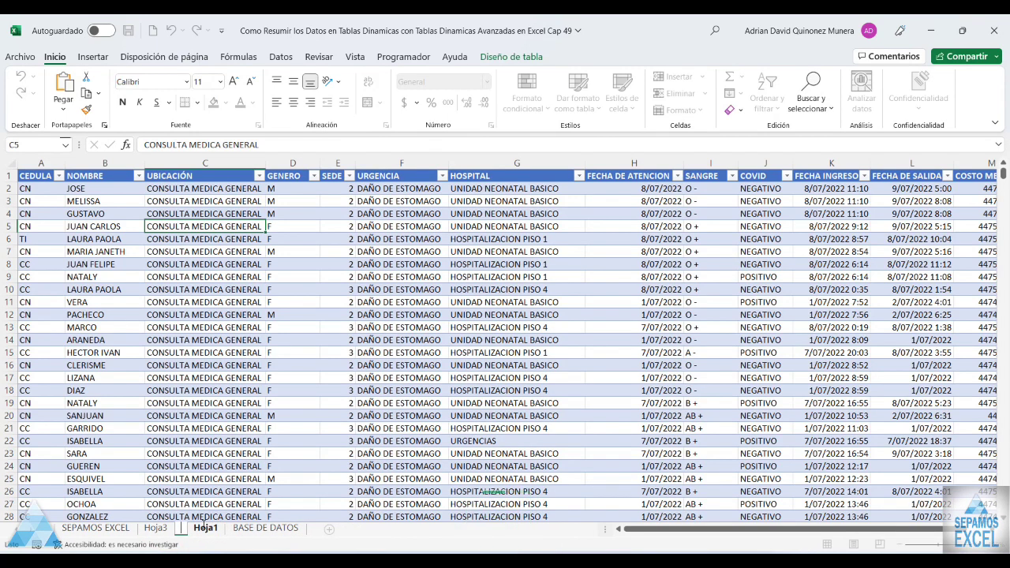
{"action": "type", "text": "RESUMI"}
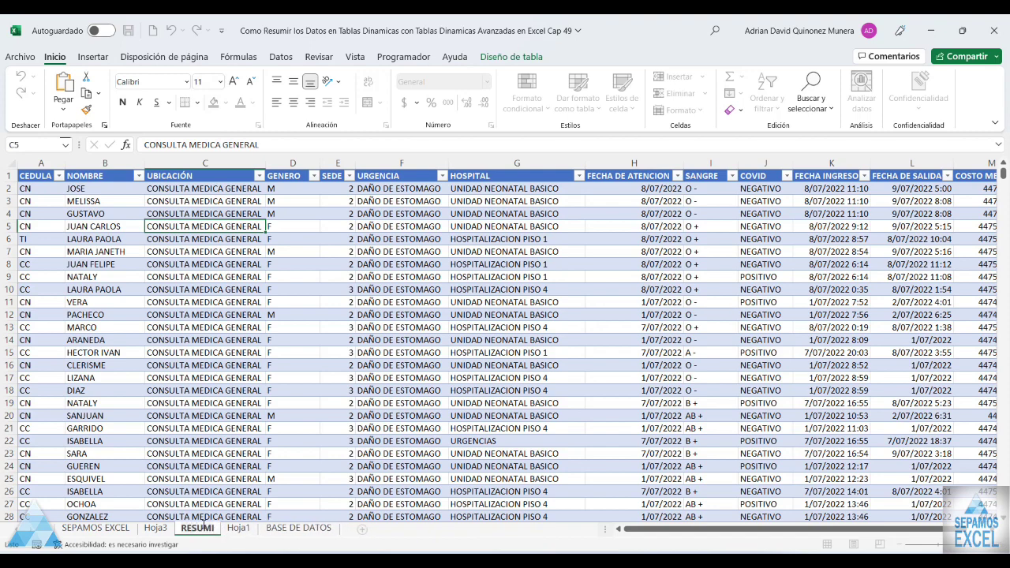
{"action": "type", "text": "R DATOS"}
{"action": "key", "text": "Return"}
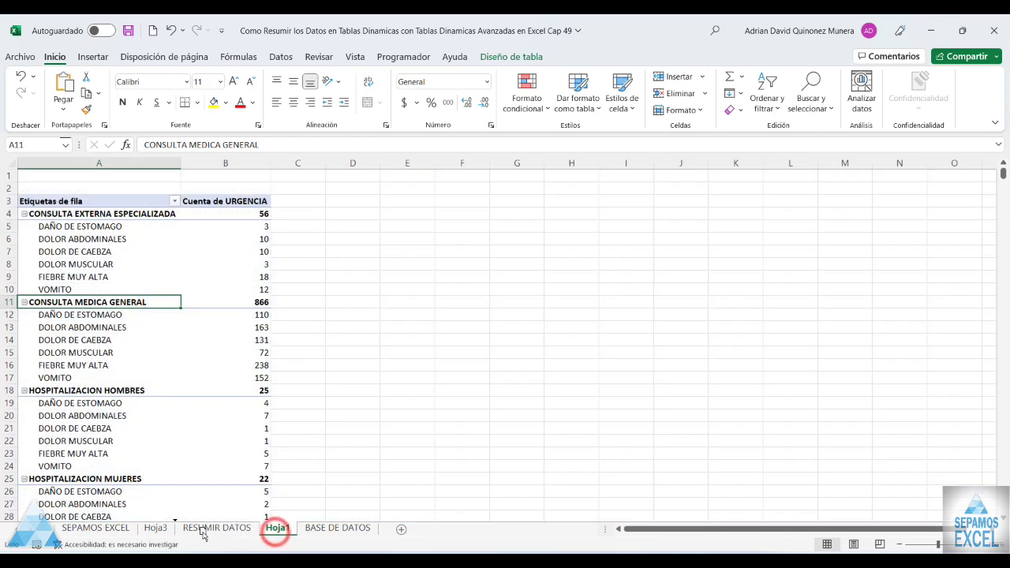
{"action": "left_click_drag", "start_coordinate": [276, 530], "coordinate": [170, 530]}
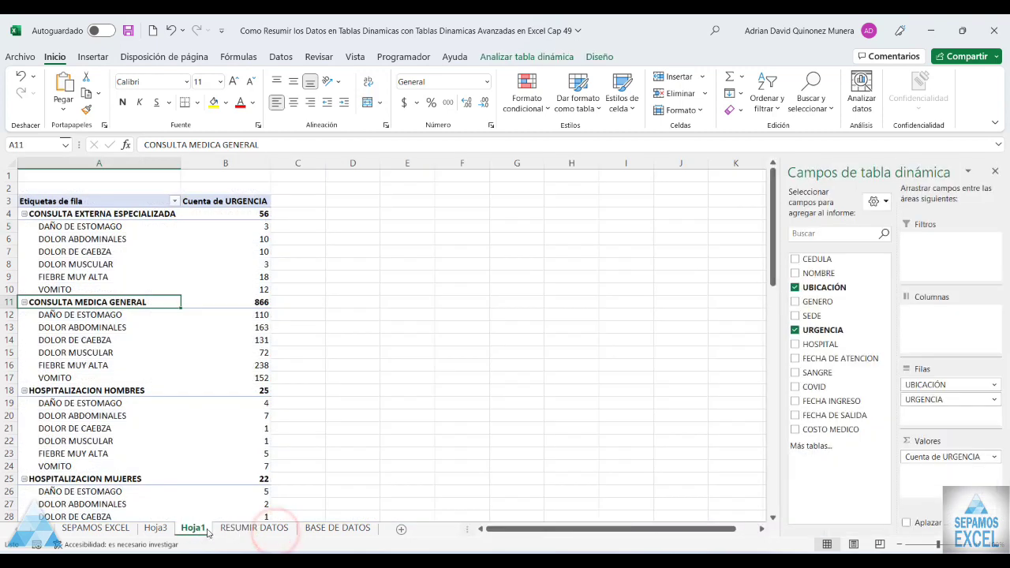
- Compare the Hoja3 and Hoja1 pivots, finishing on Hoja3's HOSPITAL count pivot (866 cases)
{"action": "left_click", "coordinate": [161, 529]}
{"action": "left_click", "coordinate": [192, 529]}
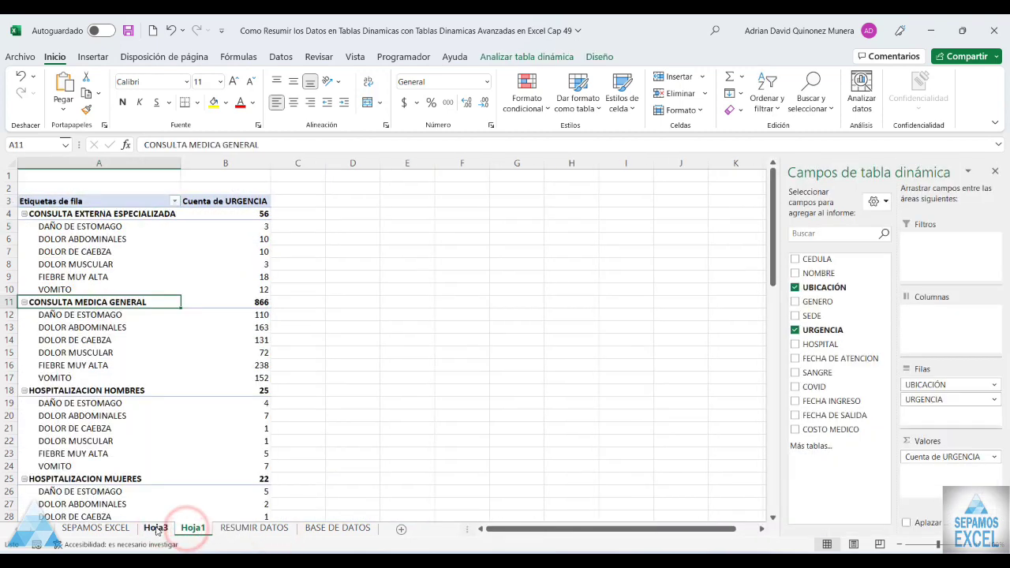
{"action": "left_click", "coordinate": [156, 531]}
{"action": "left_click", "coordinate": [192, 529]}
{"action": "left_click", "coordinate": [155, 530]}
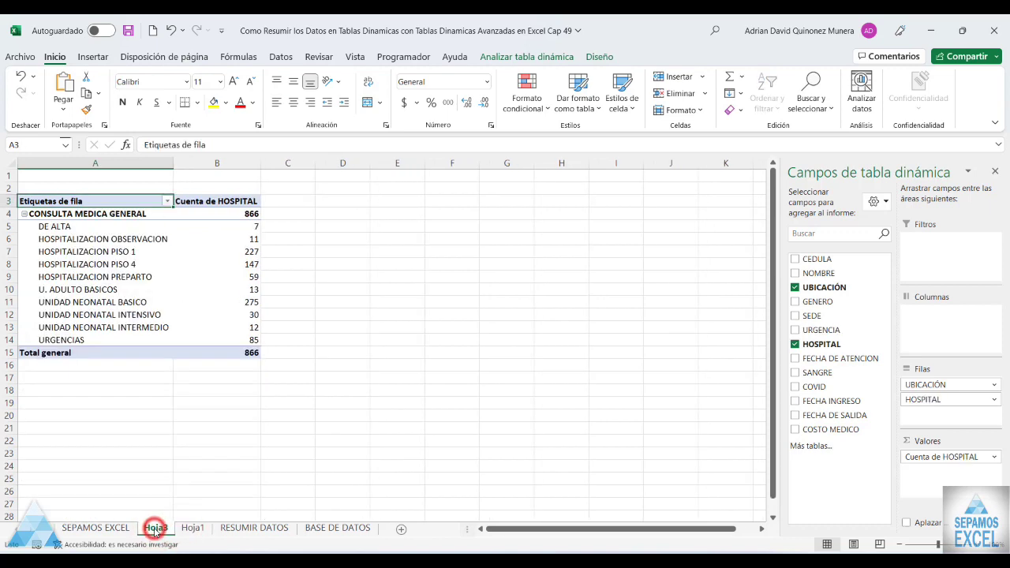
{"action": "left_click", "coordinate": [189, 529]}
{"action": "left_click", "coordinate": [161, 529]}
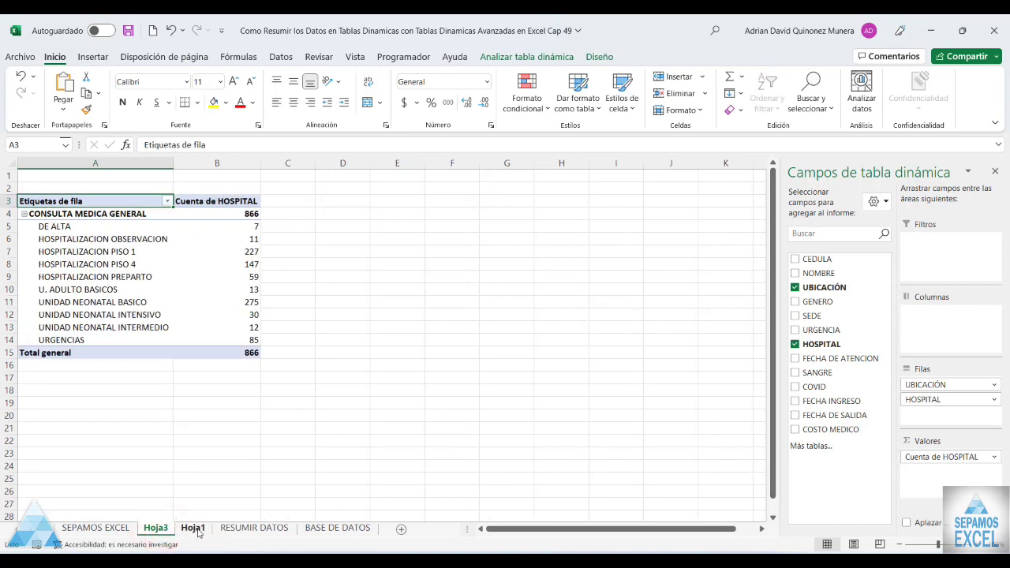
{"action": "left_click", "coordinate": [193, 529]}
{"action": "left_click", "coordinate": [155, 529]}
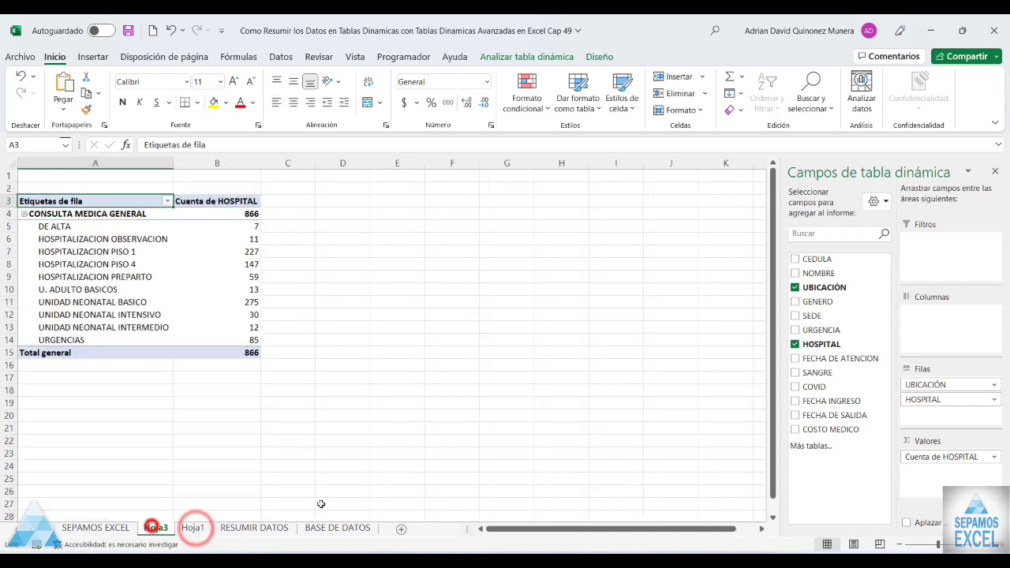
- Nest URGENCIA under HOSPITAL in the Hoja3 pivot rows and review the breakdown
{"action": "left_click", "coordinate": [797, 331]}
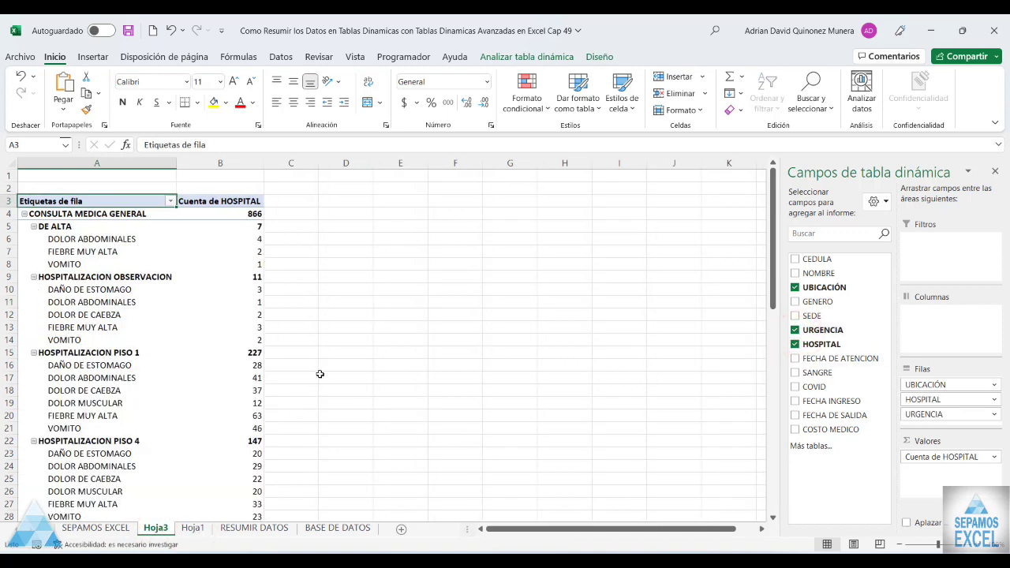
{"action": "scroll", "coordinate": [322, 374], "scroll_direction": "down", "scroll_amount": 5}
{"action": "scroll", "coordinate": [205, 366], "scroll_direction": "down", "scroll_amount": 5}
{"action": "scroll", "coordinate": [204, 367], "scroll_direction": "down", "scroll_amount": 5}
{"action": "scroll", "coordinate": [204, 367], "scroll_direction": "up", "scroll_amount": 6}
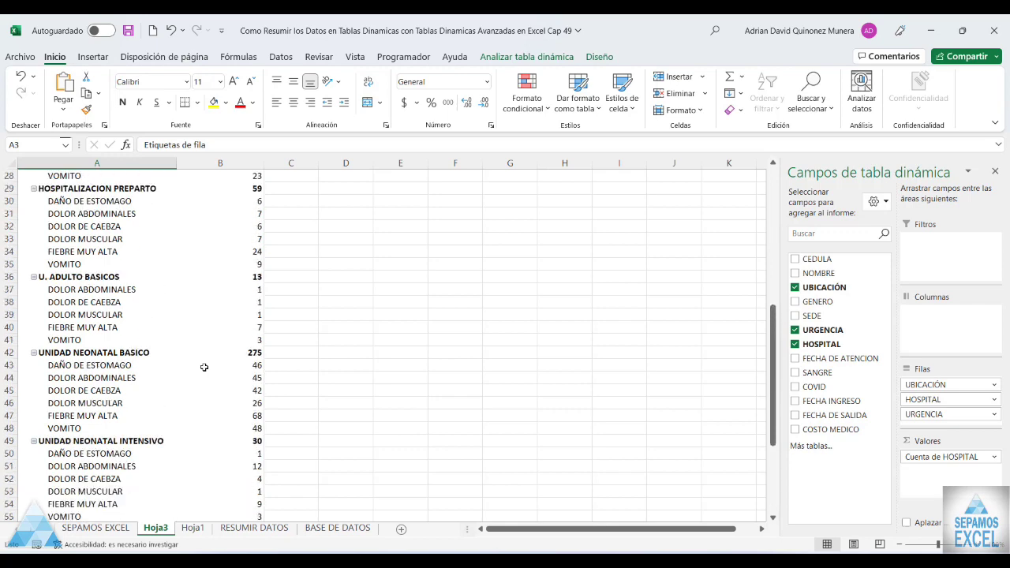
{"action": "scroll", "coordinate": [204, 367], "scroll_direction": "down", "scroll_amount": 2}
{"action": "scroll", "coordinate": [213, 387], "scroll_direction": "down", "scroll_amount": 4}
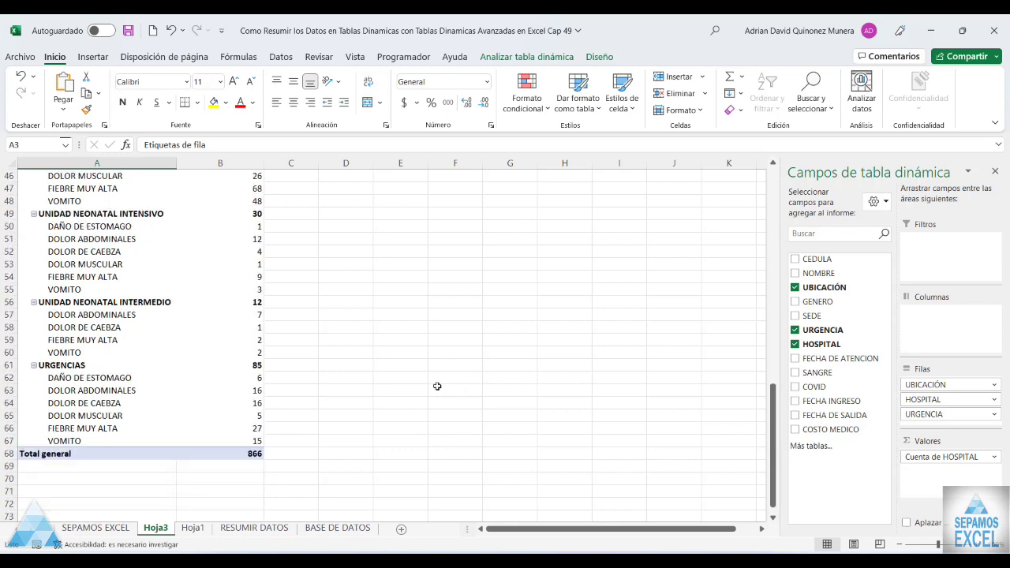
{"action": "scroll", "coordinate": [279, 370], "scroll_direction": "up", "scroll_amount": 6}
{"action": "scroll", "coordinate": [235, 347], "scroll_direction": "up", "scroll_amount": 5}
{"action": "scroll", "coordinate": [177, 291], "scroll_direction": "up", "scroll_amount": 4}
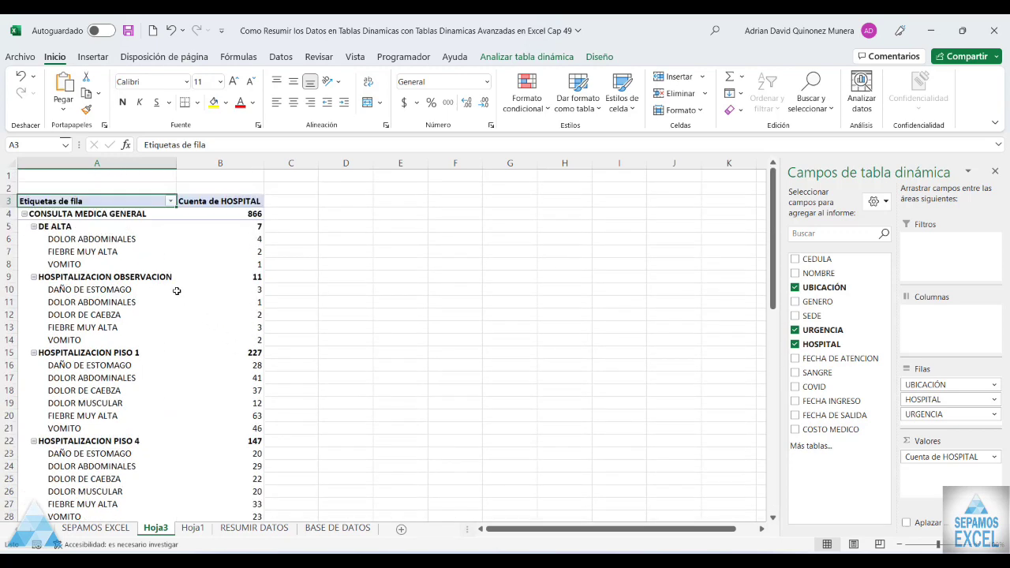
{"action": "scroll", "coordinate": [174, 340], "scroll_direction": "down", "scroll_amount": 5}
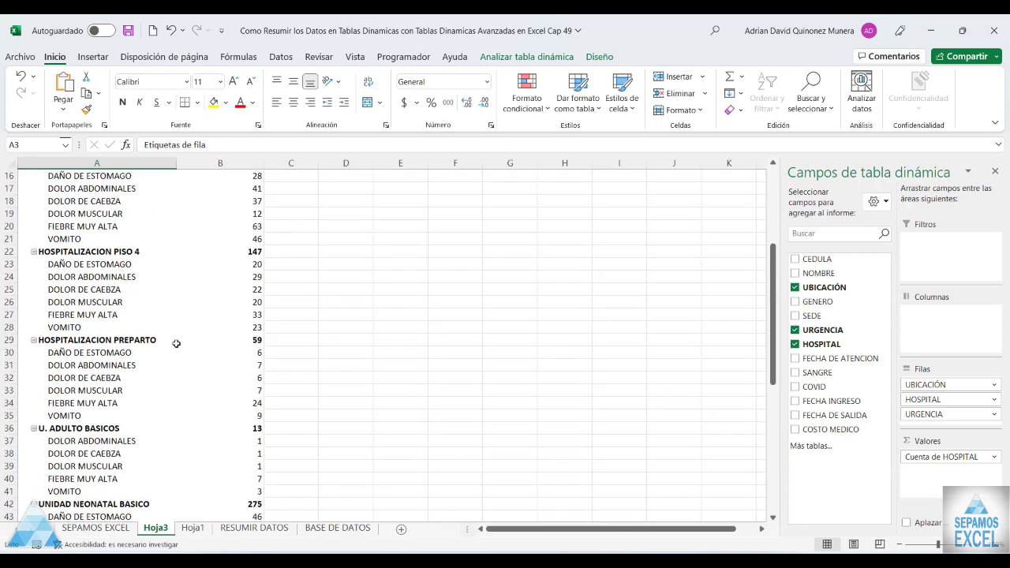
{"action": "scroll", "coordinate": [185, 377], "scroll_direction": "down", "scroll_amount": 7}
{"action": "scroll", "coordinate": [201, 406], "scroll_direction": "down", "scroll_amount": 5}
{"action": "scroll", "coordinate": [566, 327], "scroll_direction": "up", "scroll_amount": 12}
- Compare the Hoja1 pivot against Hoja3, ending back on Hoja3
{"action": "left_click", "coordinate": [192, 529]}
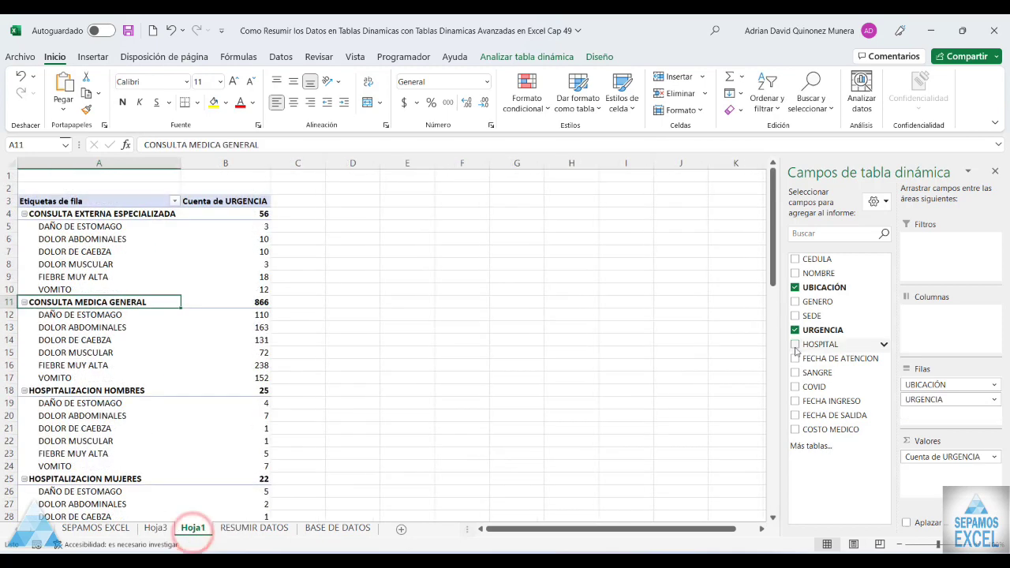
{"action": "left_click", "coordinate": [164, 529]}
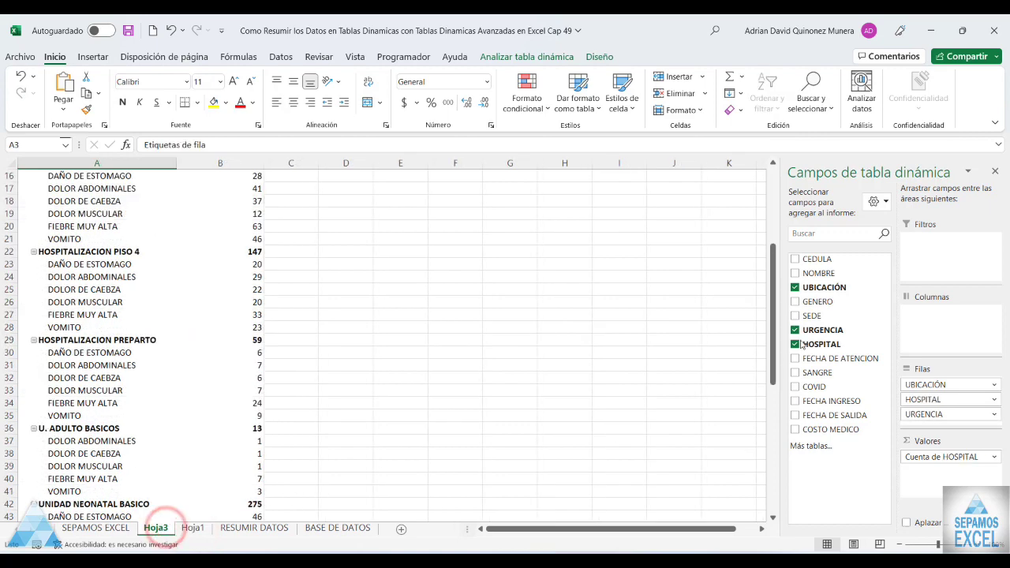
{"action": "left_click", "coordinate": [198, 529]}
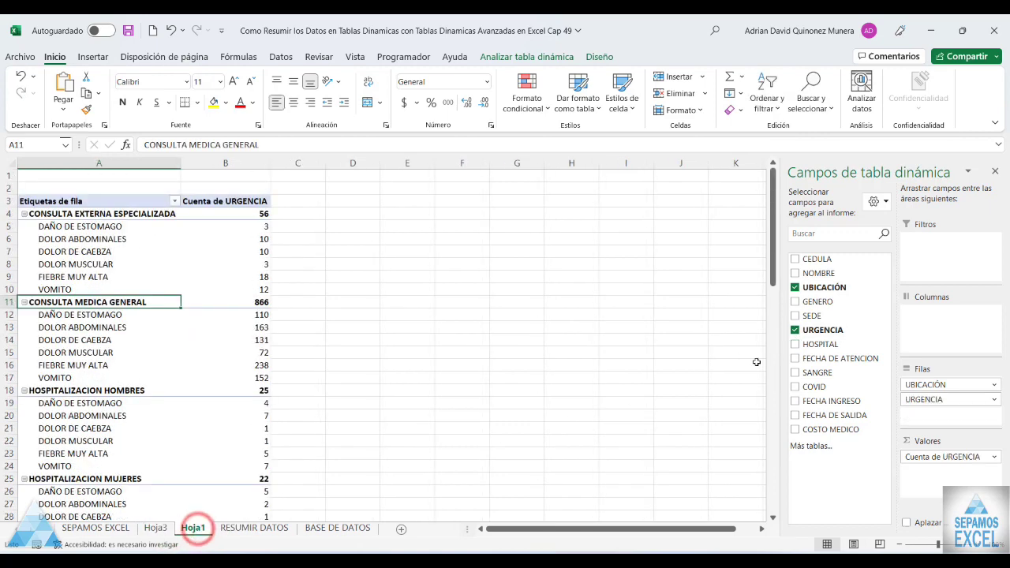
{"action": "left_click", "coordinate": [161, 535]}
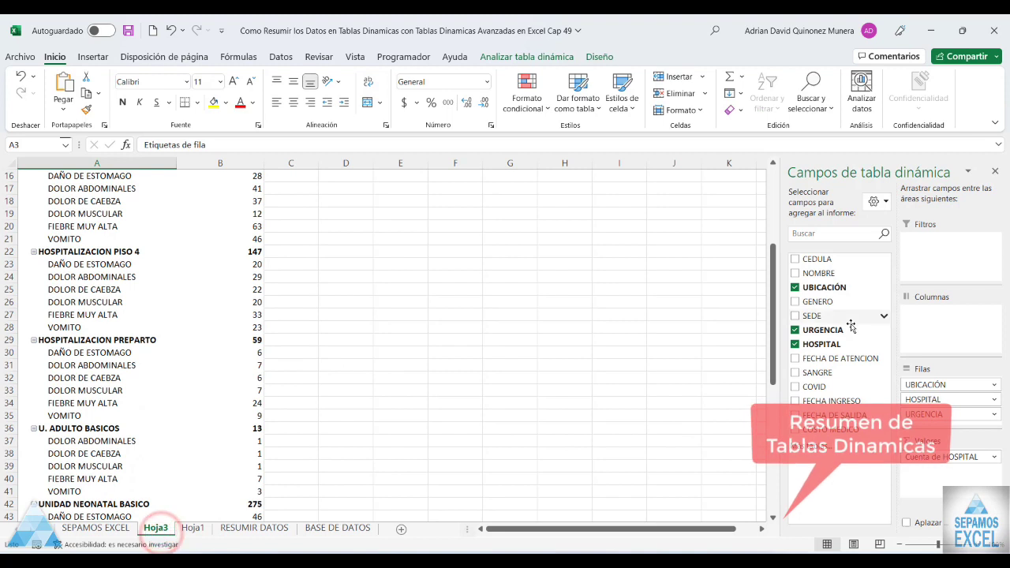
- Drop HOSPITAL from the Hoja3 pivot and count URGENCIA in Values, comparing with Hoja1
{"action": "left_click", "coordinate": [795, 345]}
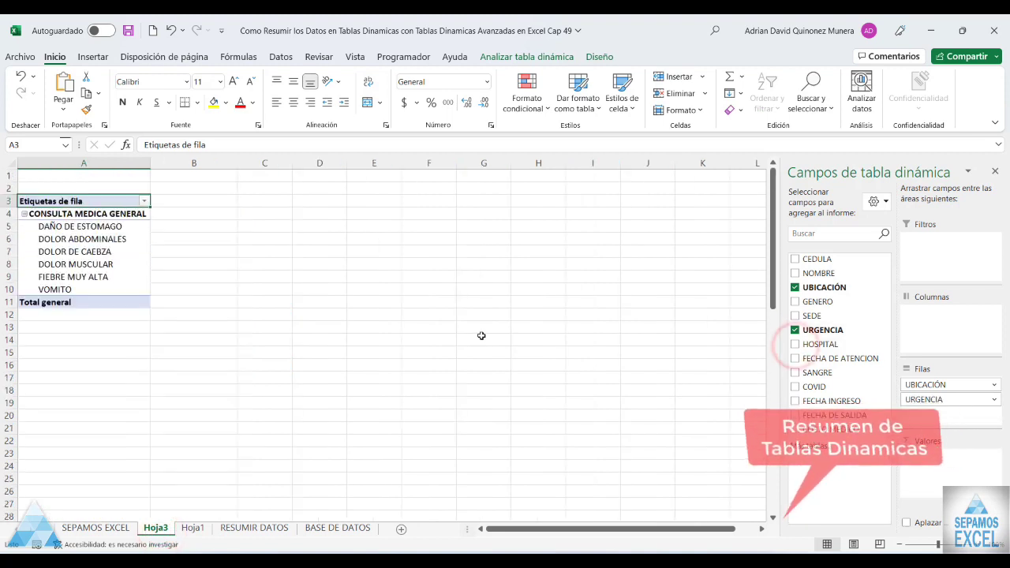
{"action": "left_click_drag", "start_coordinate": [854, 341], "coordinate": [943, 470]}
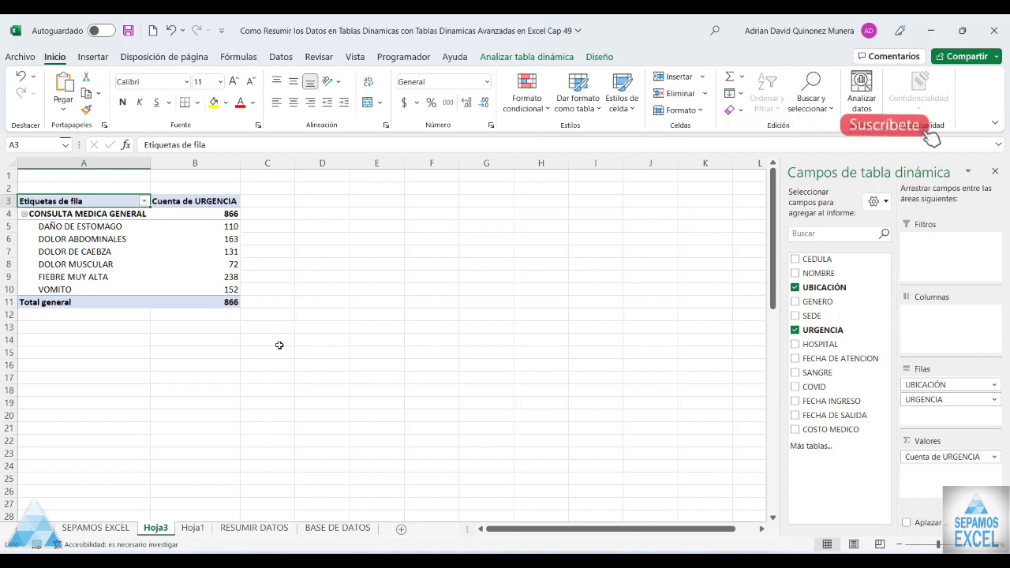
{"action": "left_click", "coordinate": [189, 529]}
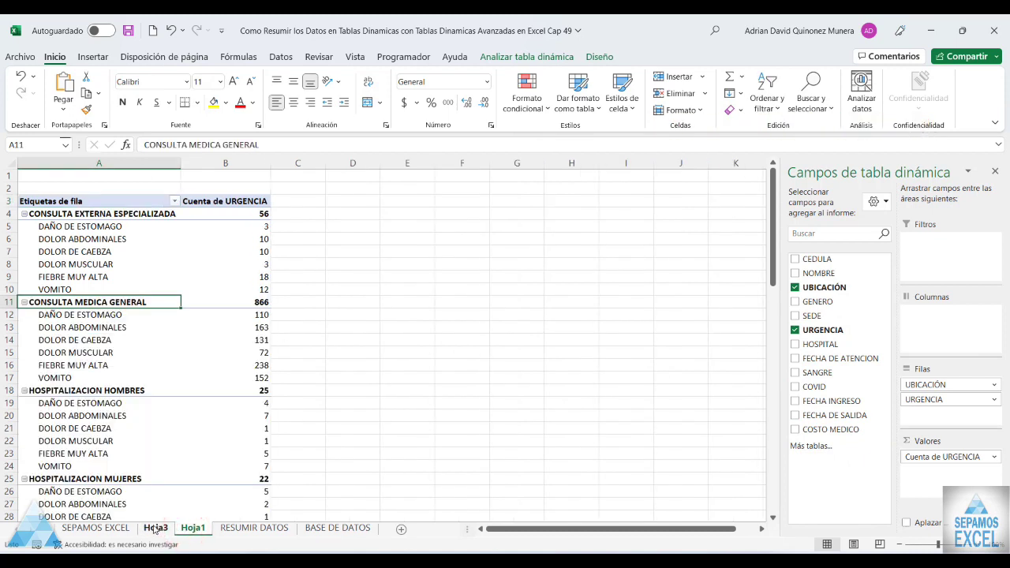
{"action": "left_click", "coordinate": [155, 529]}
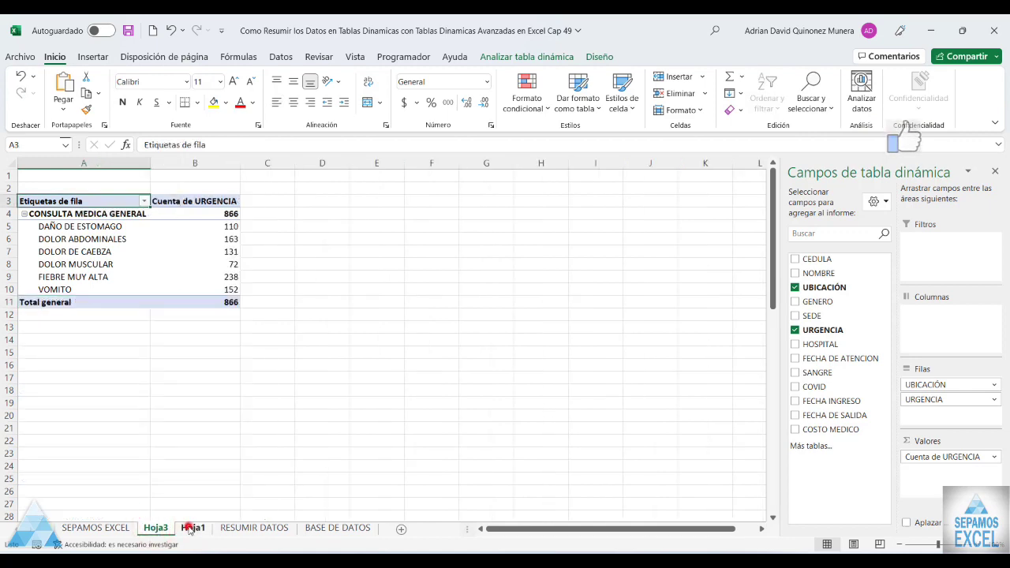
{"action": "left_click", "coordinate": [189, 529]}
{"action": "left_click", "coordinate": [156, 529]}
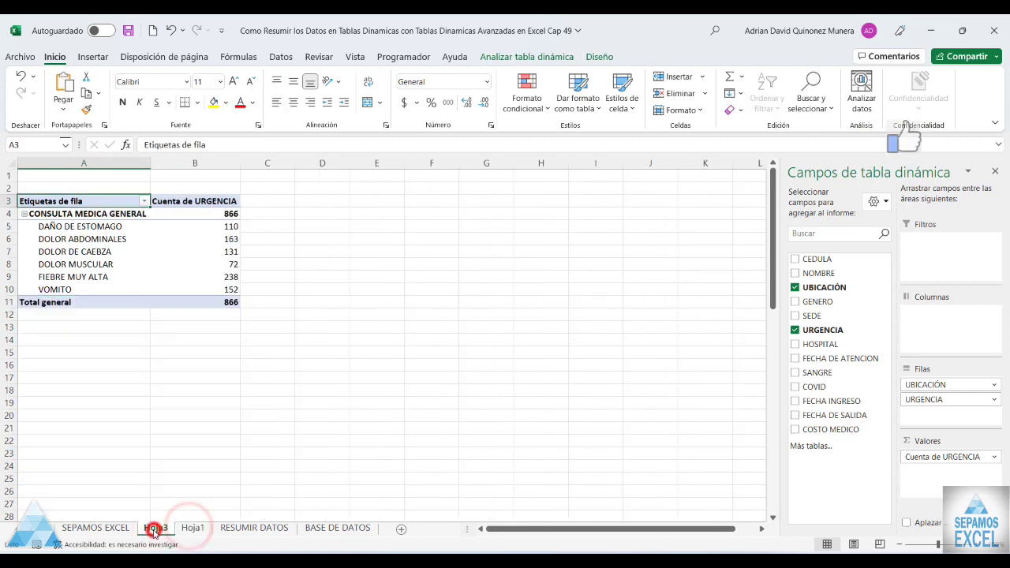
- Review the RESUMIR DATOS data sheet, then return to the Hoja1 pivot
{"action": "left_click", "coordinate": [245, 530]}
{"action": "scroll", "coordinate": [405, 352], "scroll_direction": "down", "scroll_amount": 5}
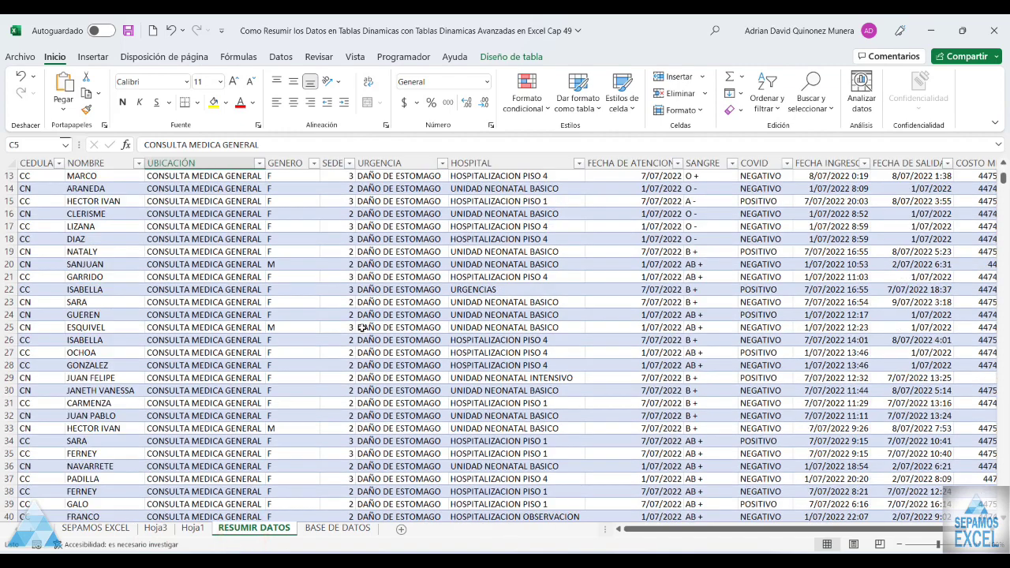
{"action": "scroll", "coordinate": [405, 351], "scroll_direction": "down", "scroll_amount": 5}
{"action": "scroll", "coordinate": [405, 351], "scroll_direction": "down", "scroll_amount": 5}
{"action": "scroll", "coordinate": [603, 386], "scroll_direction": "up", "scroll_amount": 15}
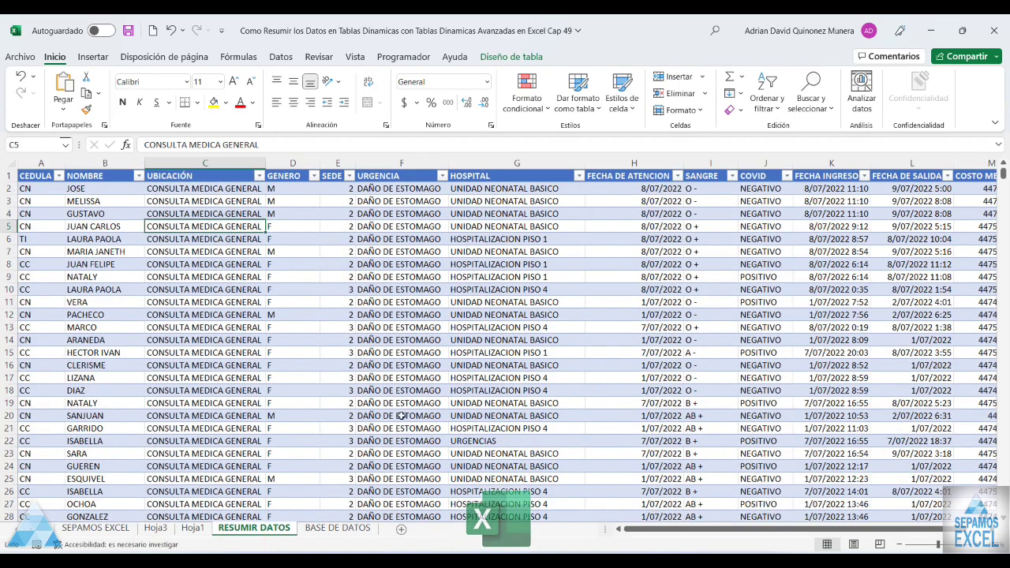
{"action": "left_click", "coordinate": [193, 527]}
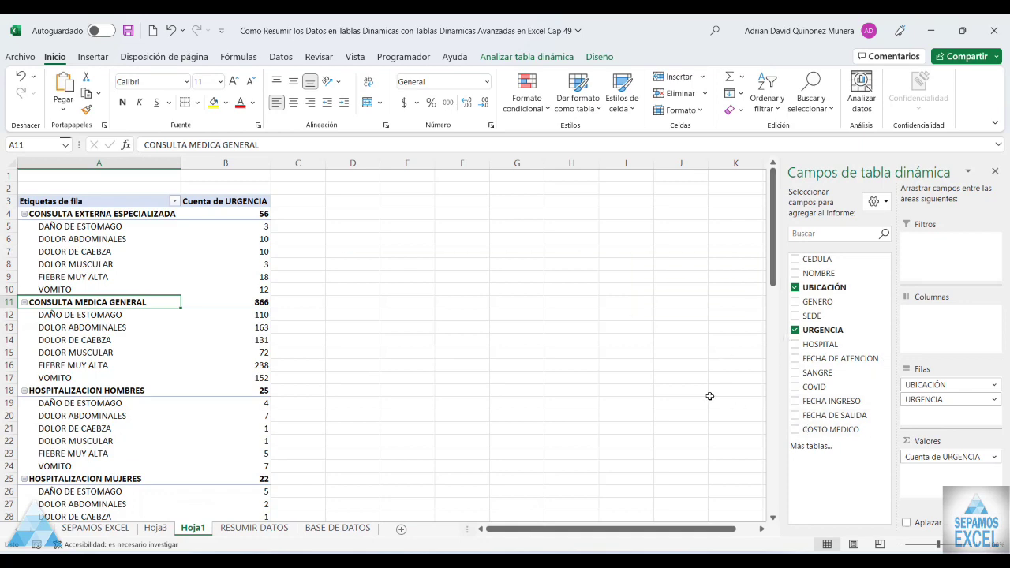
- Put COVID in the Columns of both the Hoja1 and Hoja3 pivots (Hoja3: 477 NEGATIVO, 389 POSITIVO)
{"action": "left_click", "coordinate": [795, 387]}
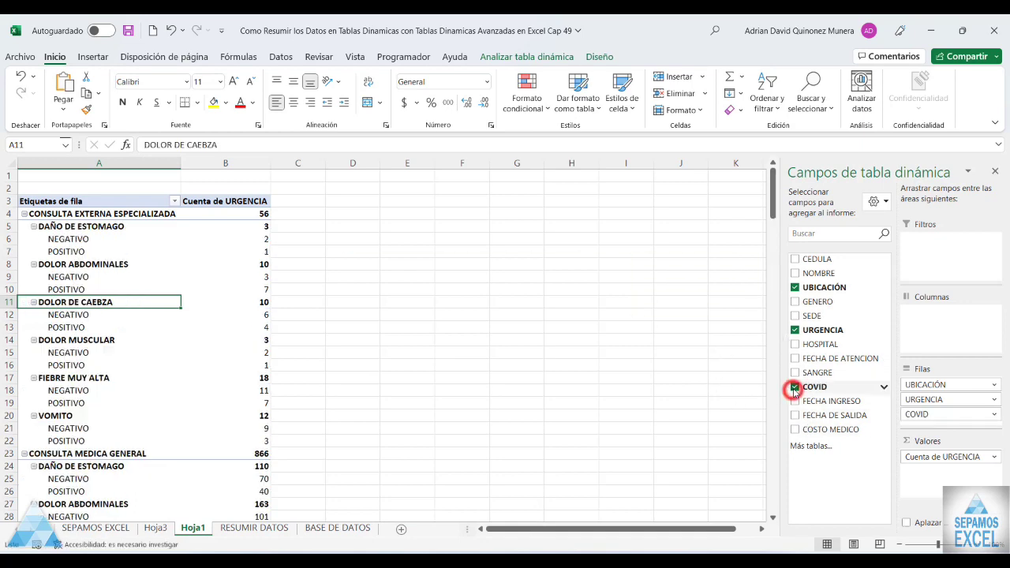
{"action": "left_click_drag", "start_coordinate": [917, 414], "coordinate": [938, 335]}
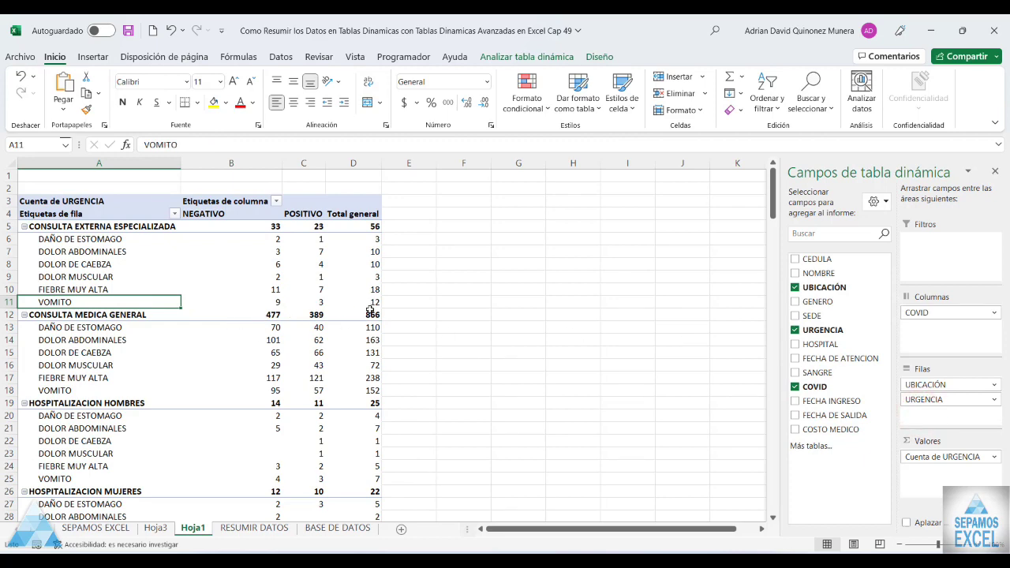
{"action": "left_click", "coordinate": [162, 528]}
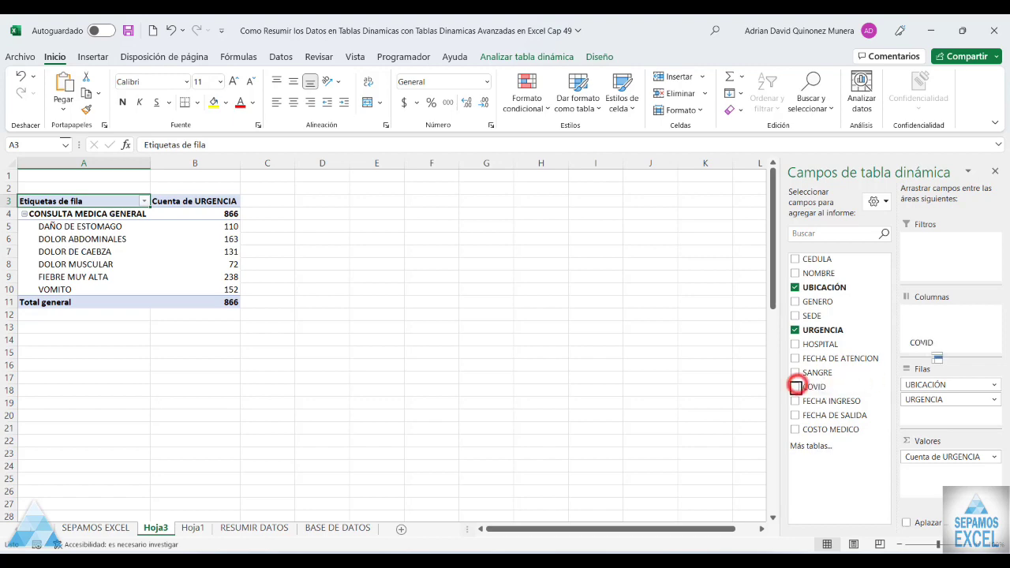
{"action": "left_click_drag", "start_coordinate": [799, 388], "coordinate": [947, 313]}
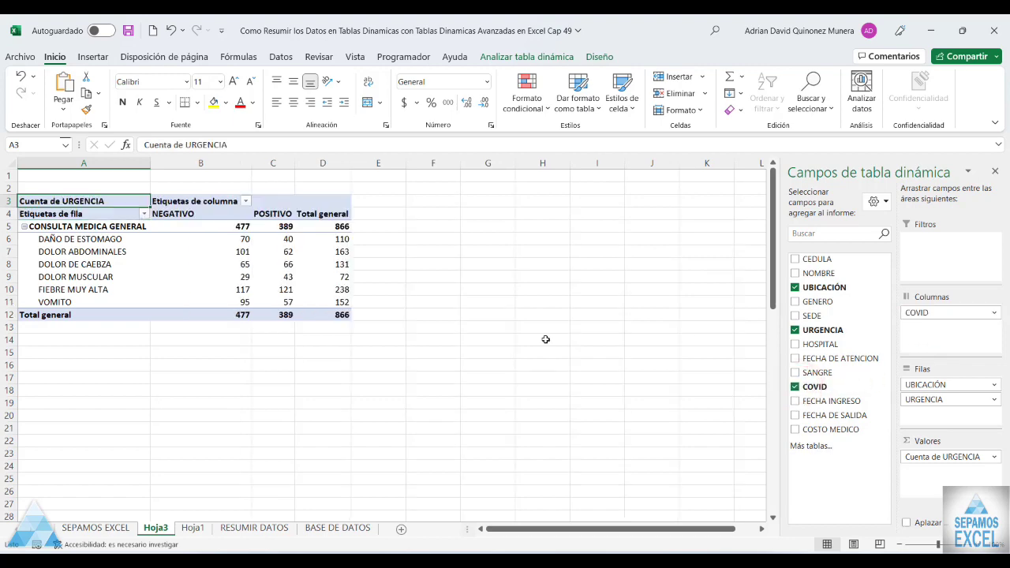
{"action": "left_click", "coordinate": [194, 528]}
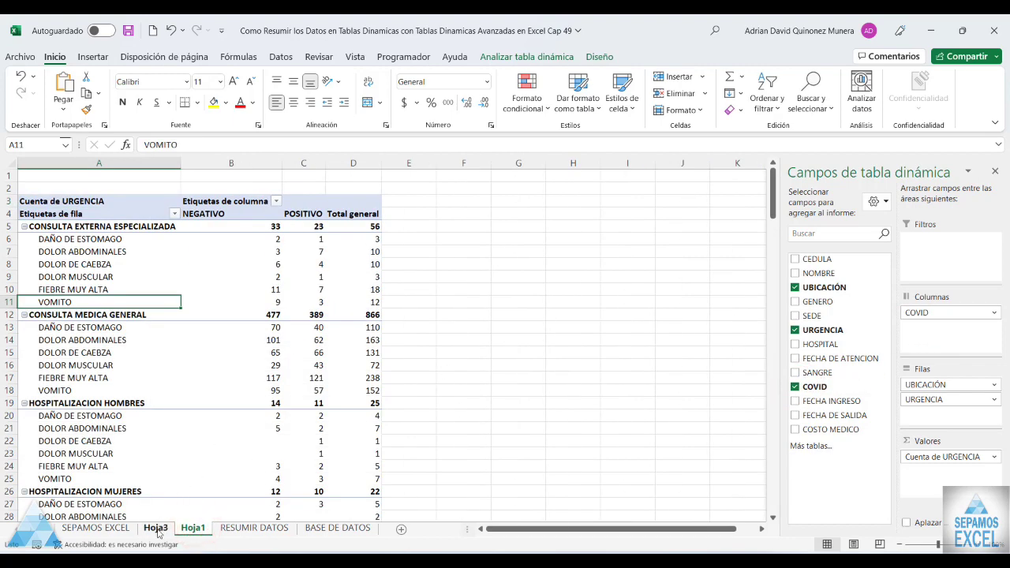
{"action": "left_click", "coordinate": [157, 529]}
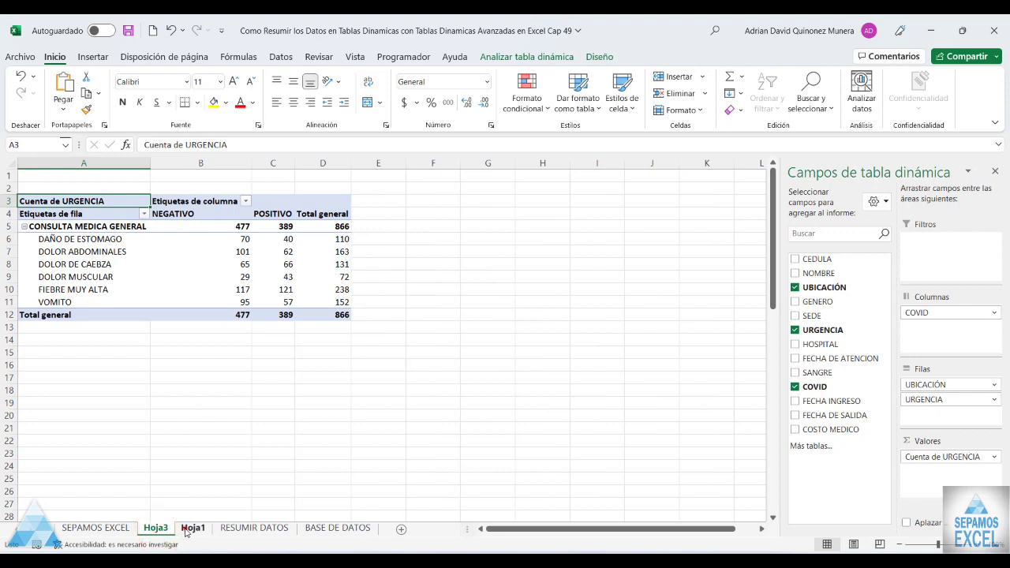
{"action": "left_click", "coordinate": [188, 528]}
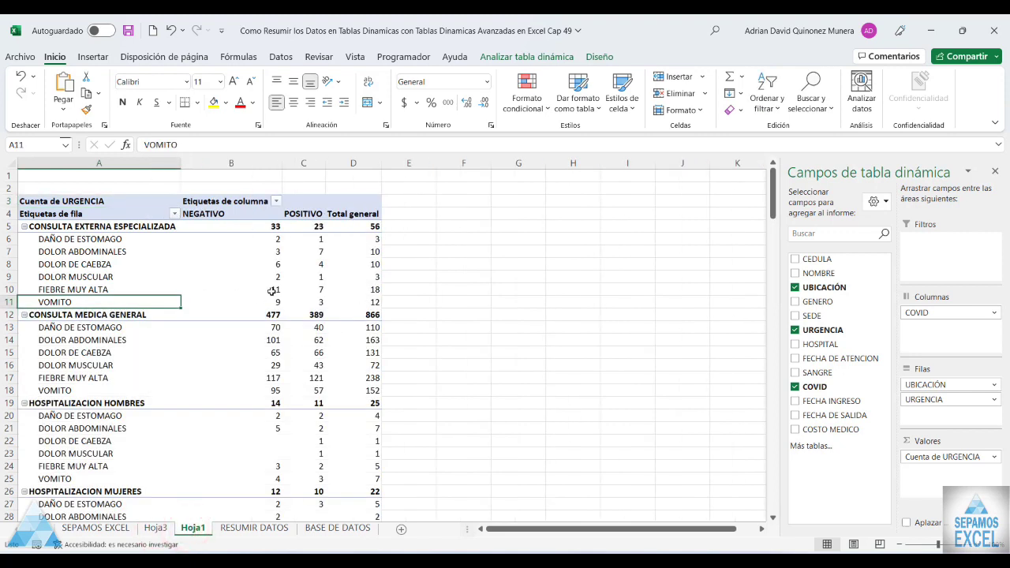
{"action": "mouse_move", "coordinate": [272, 291]}
{"action": "left_click", "coordinate": [157, 528]}
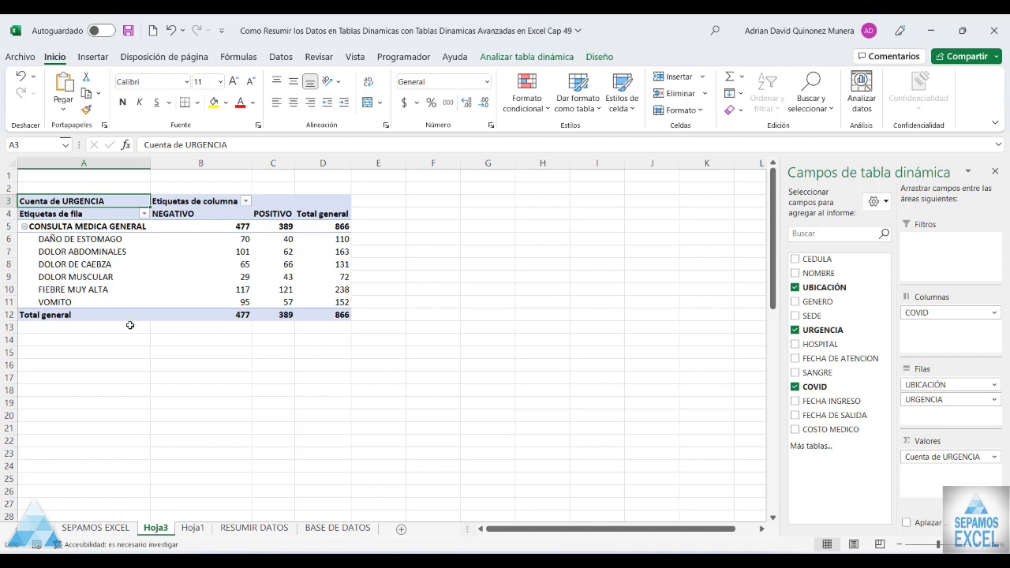
{"action": "left_click", "coordinate": [199, 529]}
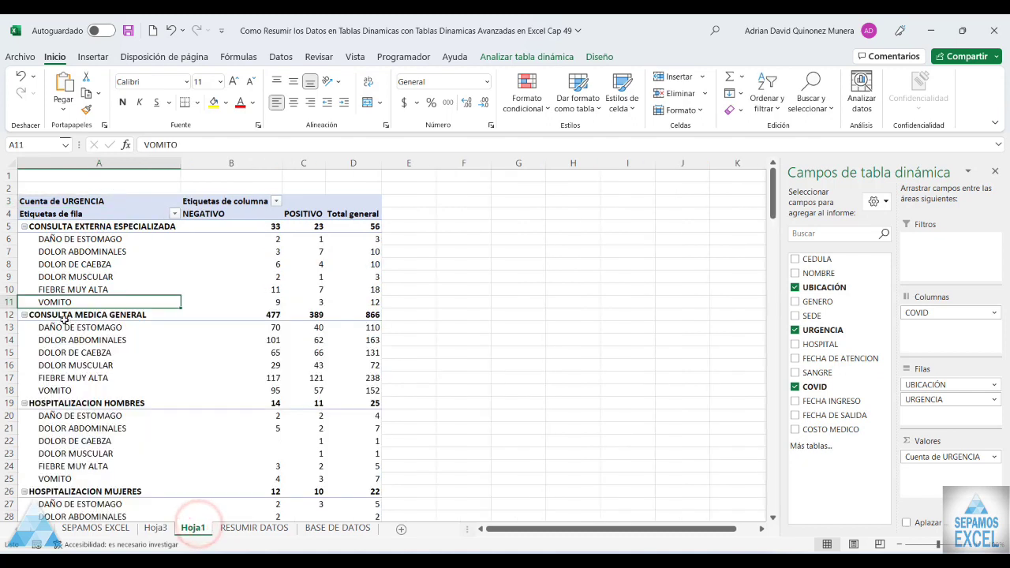
{"action": "left_click", "coordinate": [271, 315]}
{"action": "left_click", "coordinate": [316, 314]}
{"action": "left_click", "coordinate": [383, 314]}
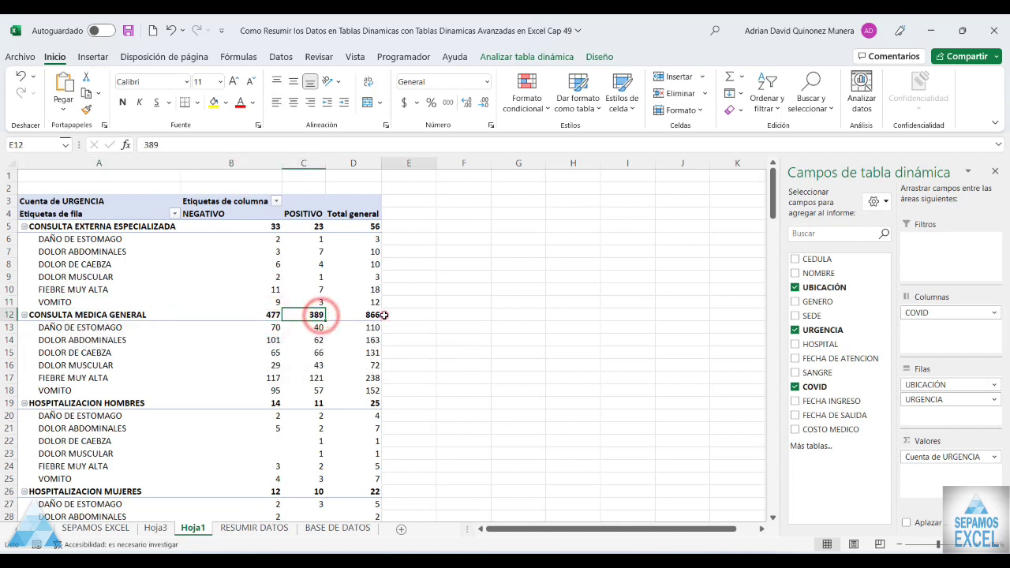
{"action": "left_click", "coordinate": [315, 314]}
{"action": "left_click", "coordinate": [374, 314]}
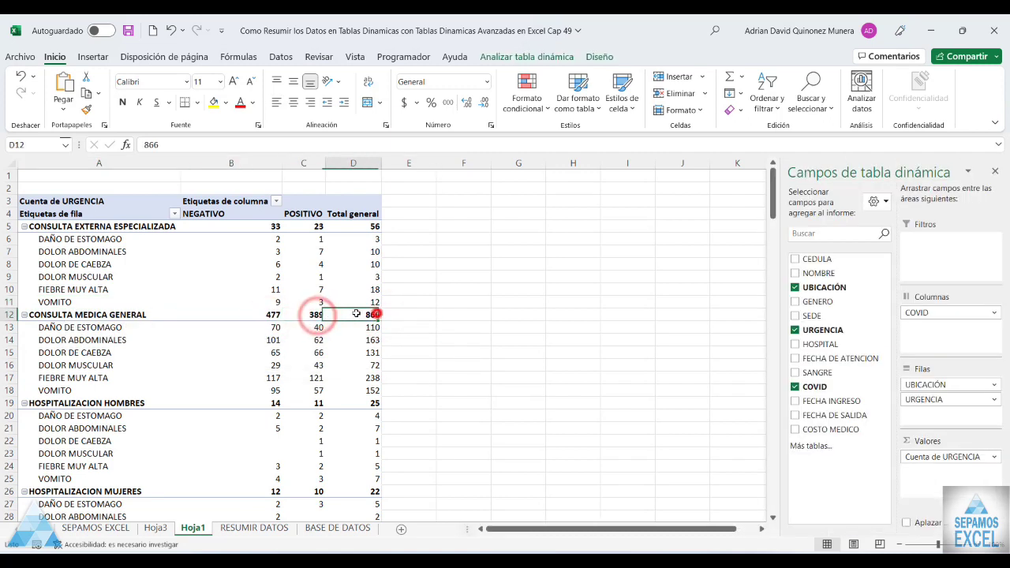
{"action": "left_click", "coordinate": [270, 314]}
{"action": "left_click", "coordinate": [313, 314]}
{"action": "left_click", "coordinate": [368, 314]}
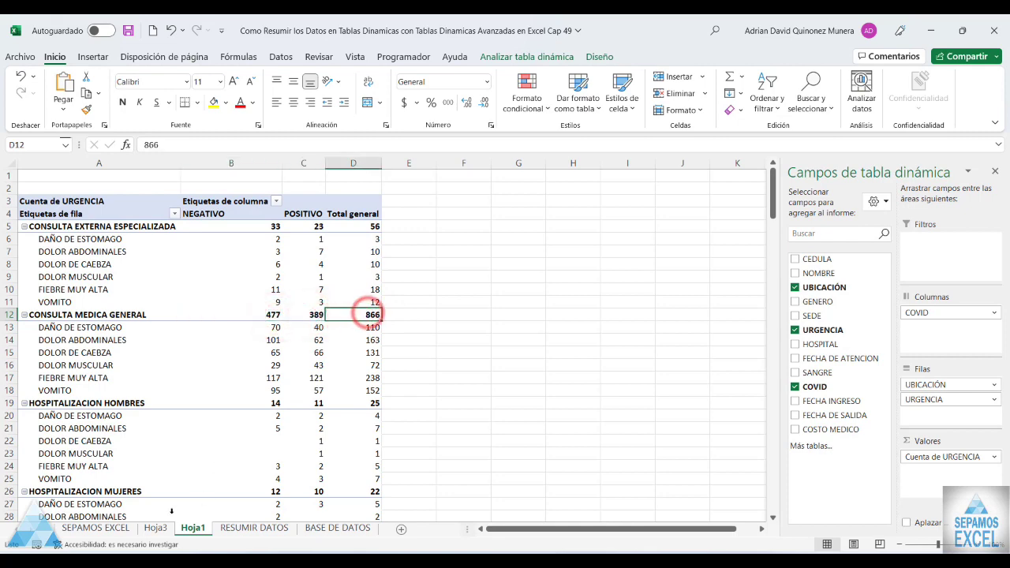
{"action": "left_click", "coordinate": [156, 527]}
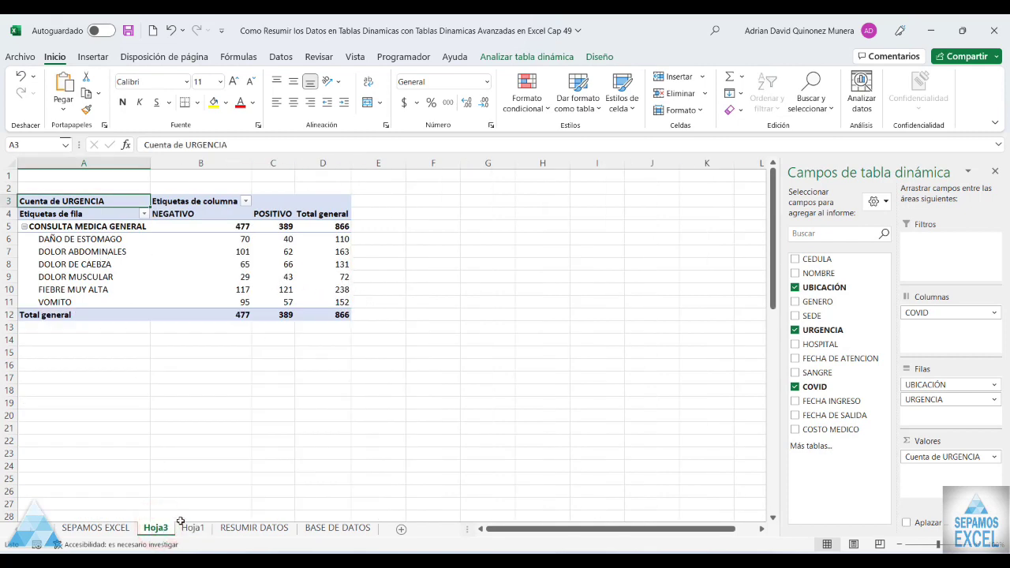
{"action": "left_click", "coordinate": [189, 527]}
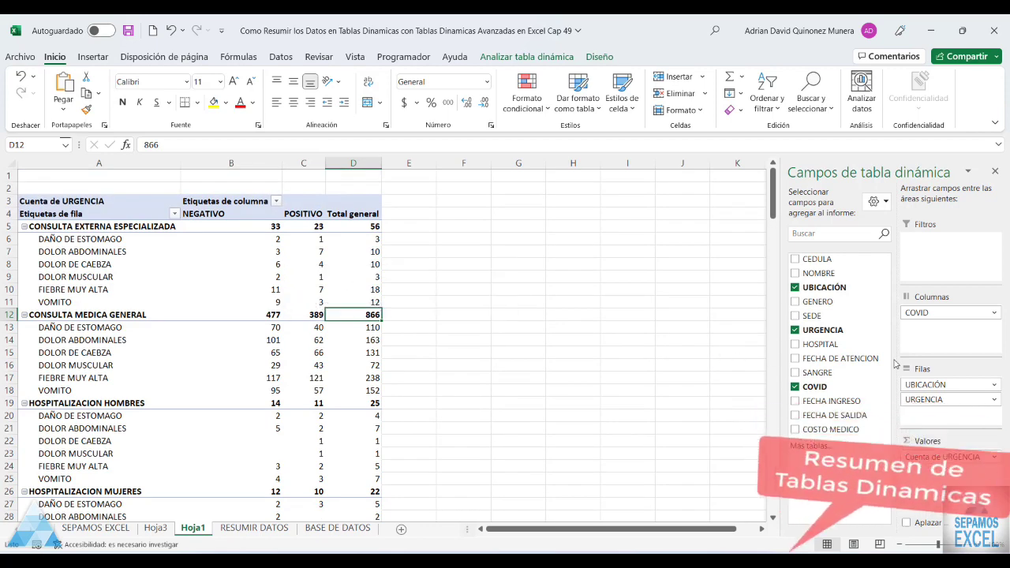
- Remove COVID from Hoja1's columns and drill into PROMOCION Y PREVENCION's 558 on a new sheet
{"action": "left_click", "coordinate": [994, 313]}
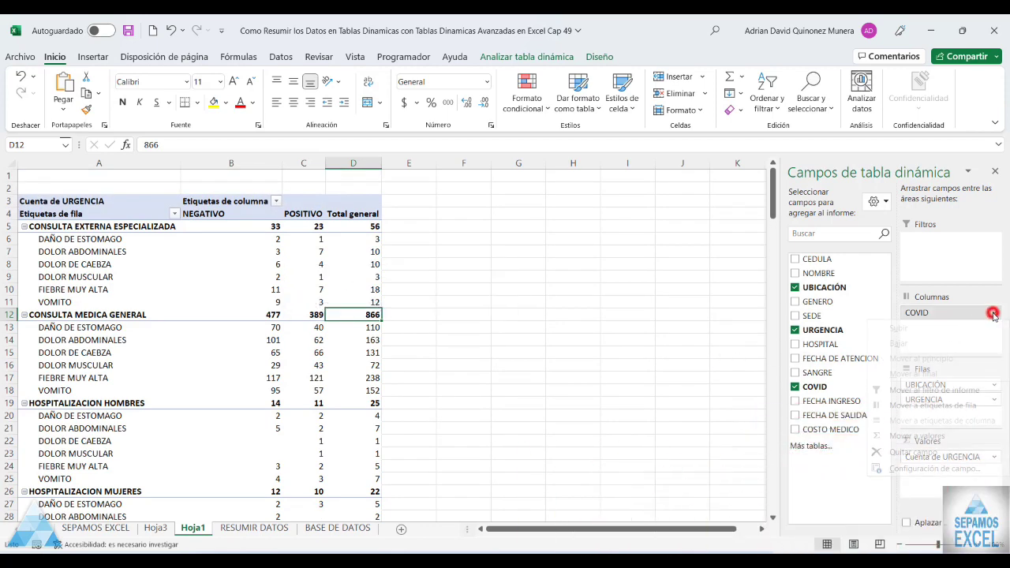
{"action": "left_click", "coordinate": [896, 451]}
{"action": "scroll", "coordinate": [252, 327], "scroll_direction": "down", "scroll_amount": 3}
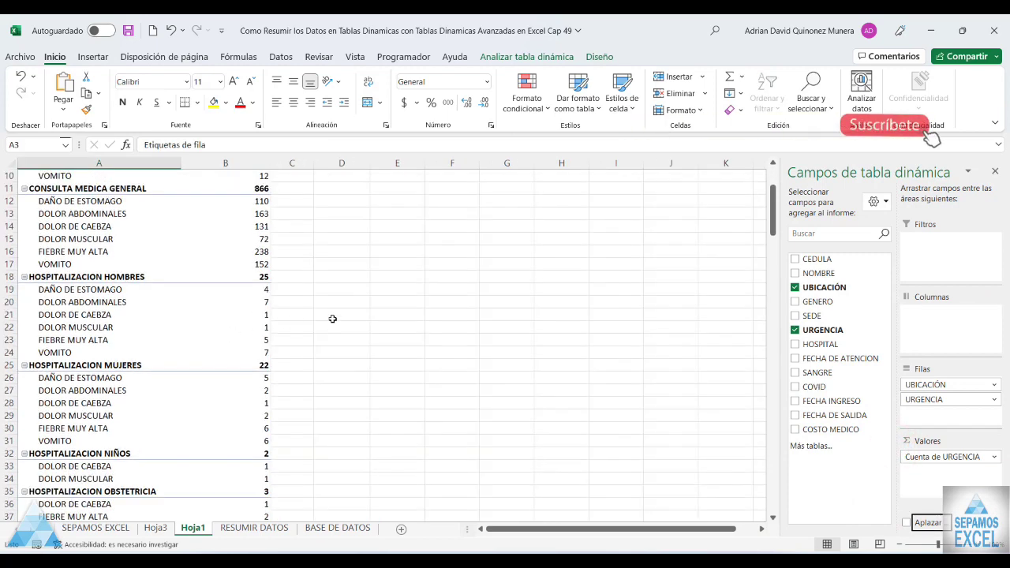
{"action": "scroll", "coordinate": [332, 319], "scroll_direction": "down", "scroll_amount": 2}
{"action": "scroll", "coordinate": [333, 319], "scroll_direction": "down", "scroll_amount": 1}
{"action": "scroll", "coordinate": [332, 319], "scroll_direction": "down", "scroll_amount": 3}
{"action": "scroll", "coordinate": [332, 318], "scroll_direction": "down", "scroll_amount": 3}
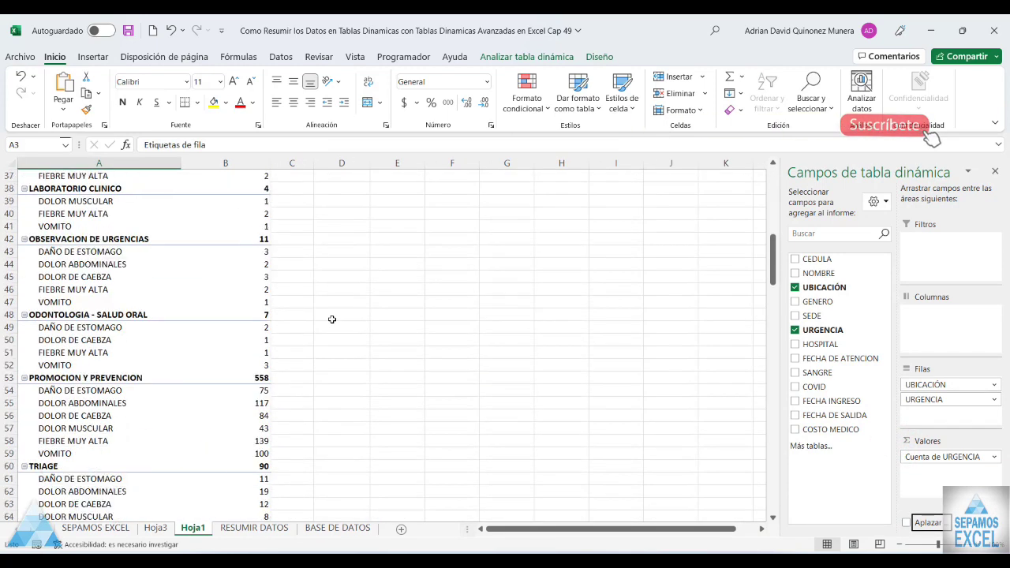
{"action": "left_click", "coordinate": [85, 379]}
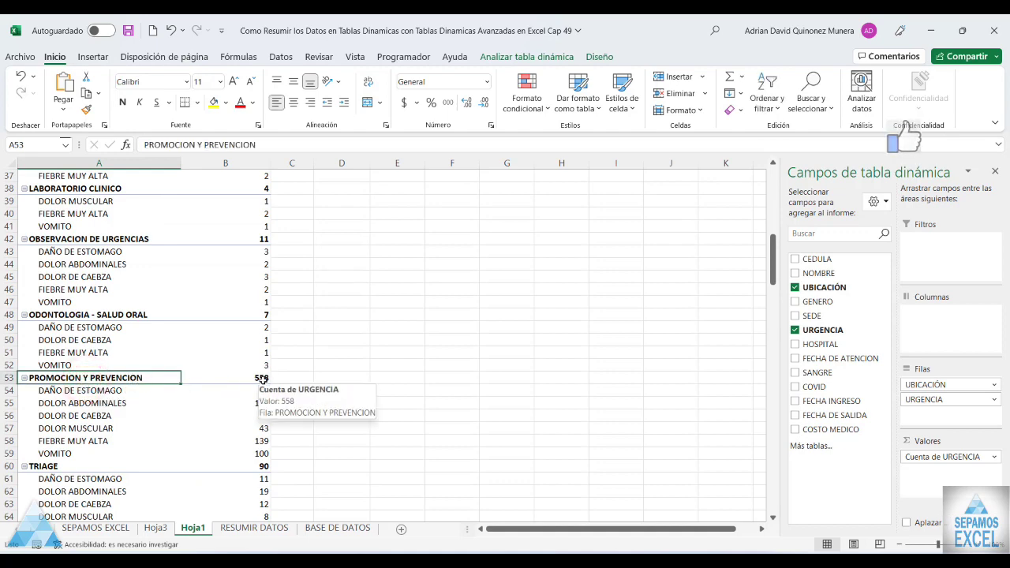
{"action": "double_click", "coordinate": [261, 379]}
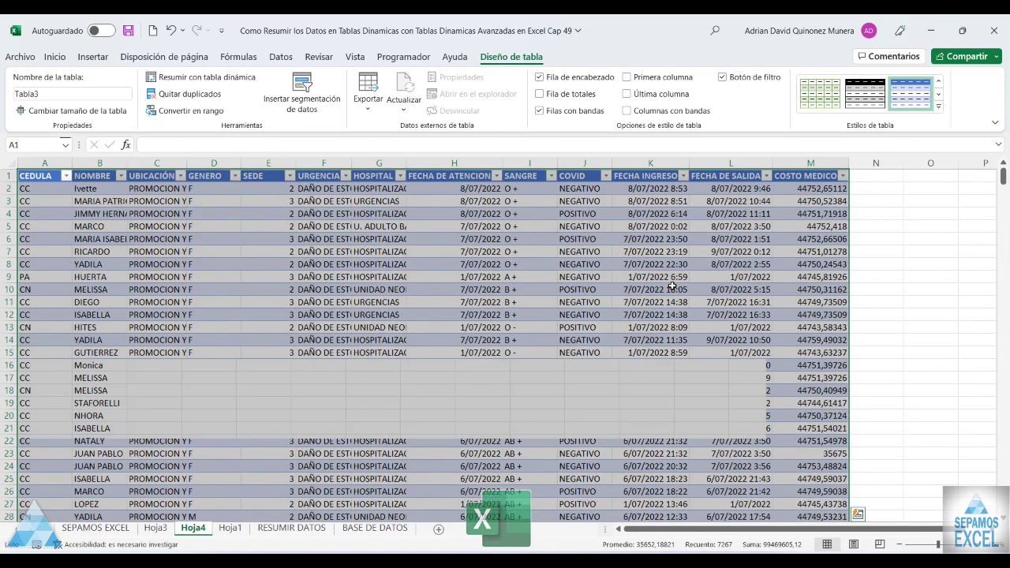
- Autofit the URGENCIA, HOSPITAL and NOMBRE columns of Tabla3 on Hoja4
{"action": "left_click", "coordinate": [671, 287]}
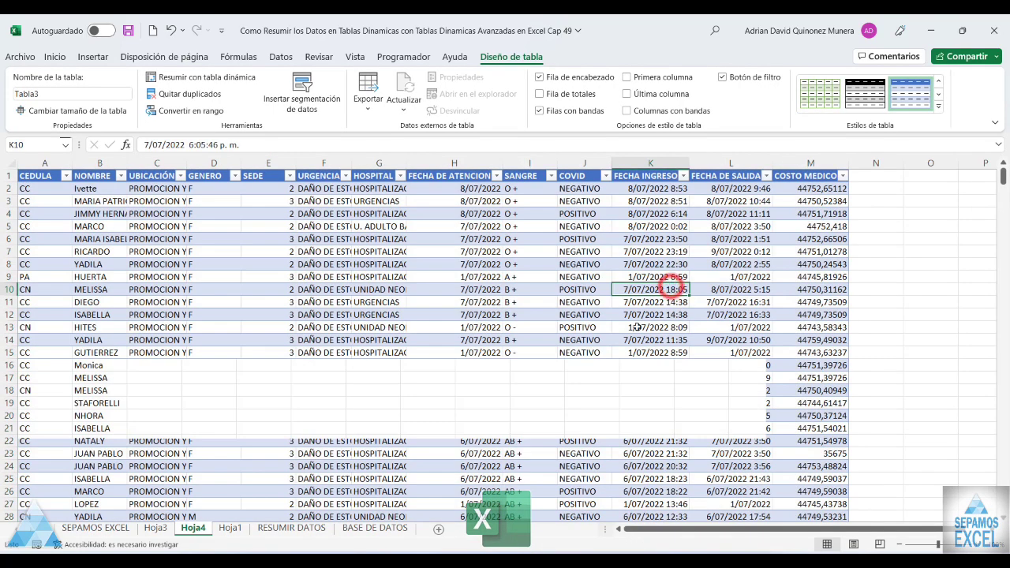
{"action": "left_click", "coordinate": [378, 344]}
{"action": "scroll", "coordinate": [319, 345], "scroll_direction": "down", "scroll_amount": 1}
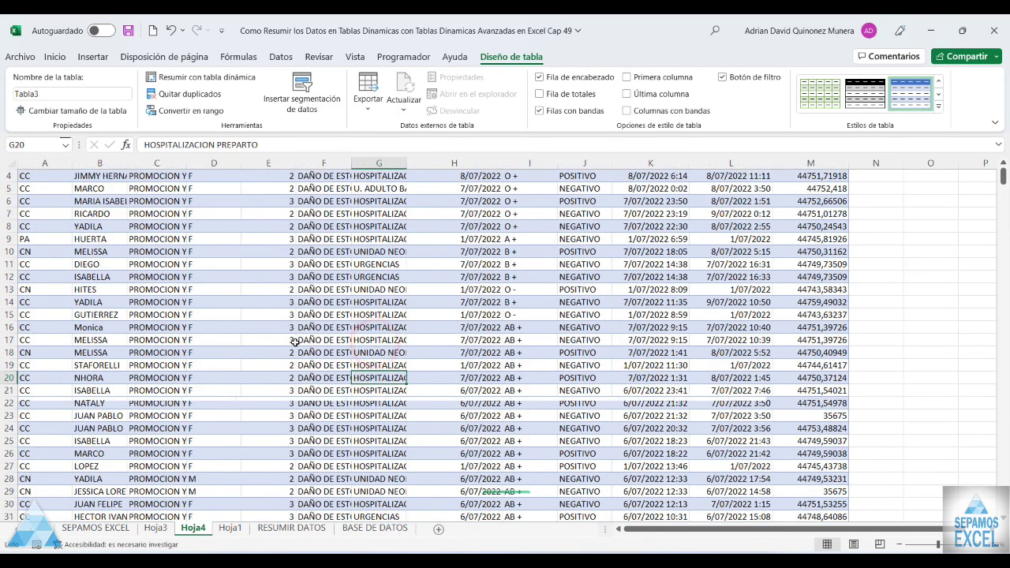
{"action": "scroll", "coordinate": [294, 341], "scroll_direction": "up", "scroll_amount": 3}
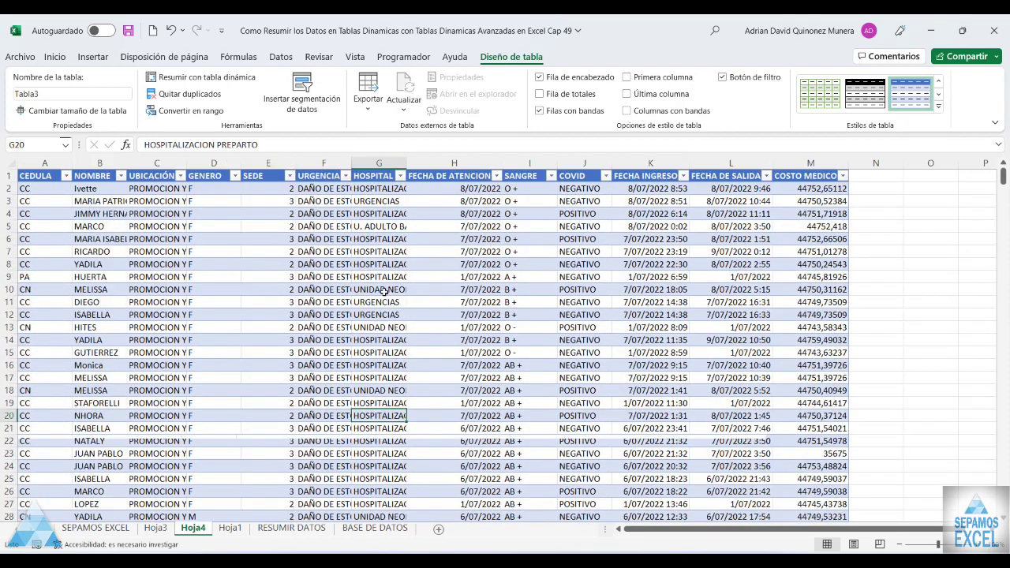
{"action": "double_click", "coordinate": [351, 162]}
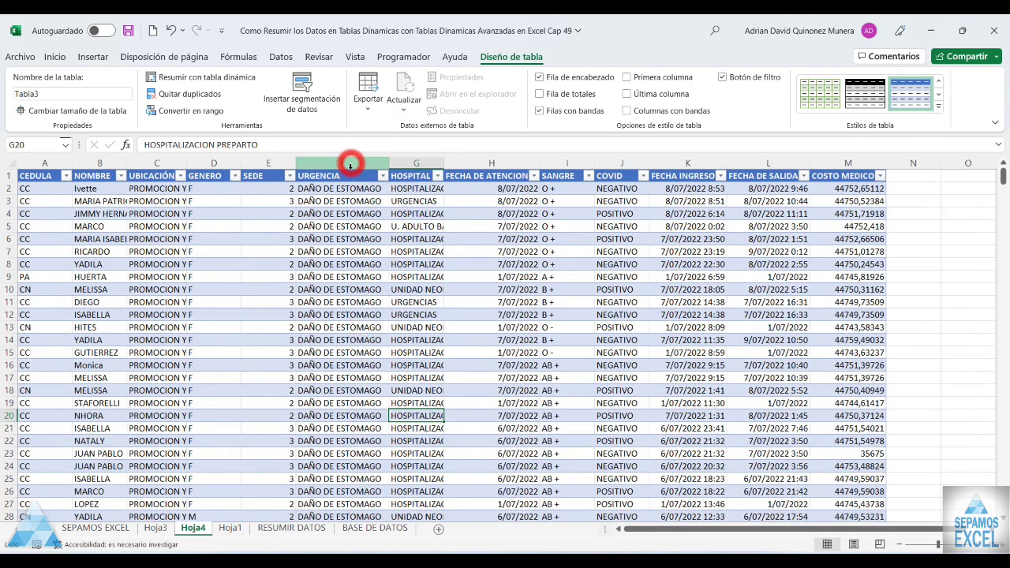
{"action": "double_click", "coordinate": [442, 164]}
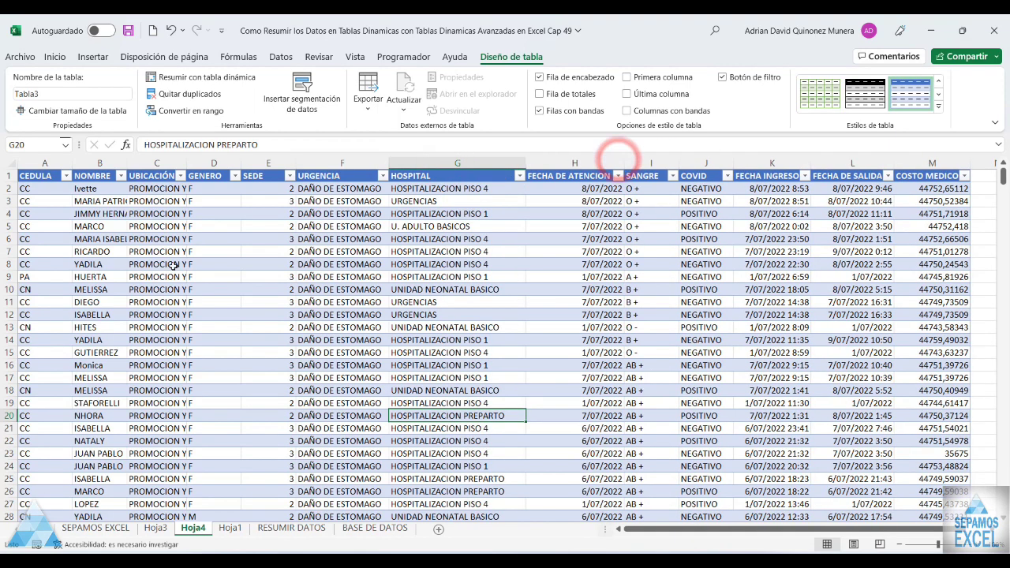
{"action": "double_click", "coordinate": [128, 163]}
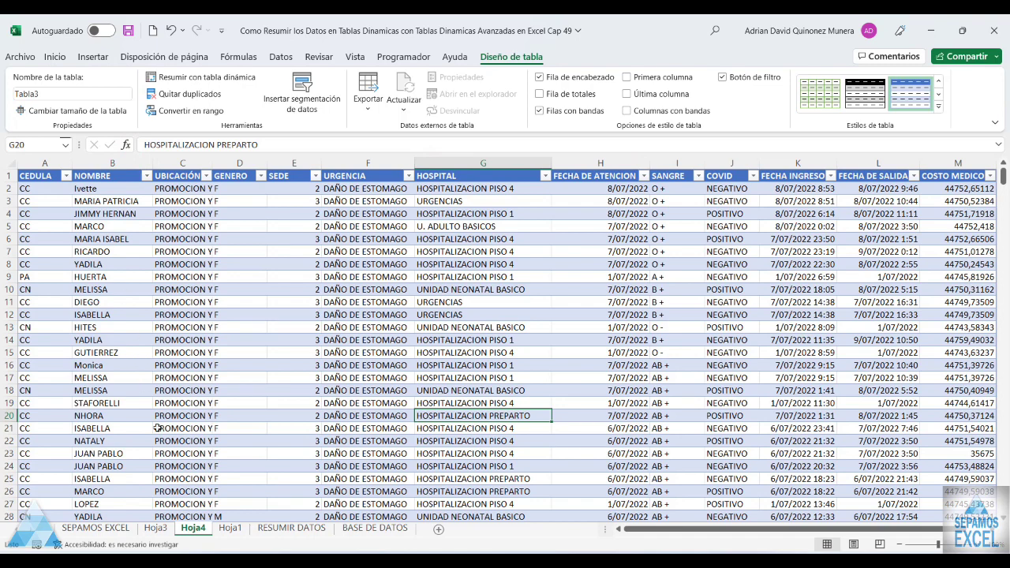
- Glance at the RESUMIR DATOS and Hoja1 sheets, then return to the Hoja4 detail sheet
{"action": "left_click", "coordinate": [276, 530]}
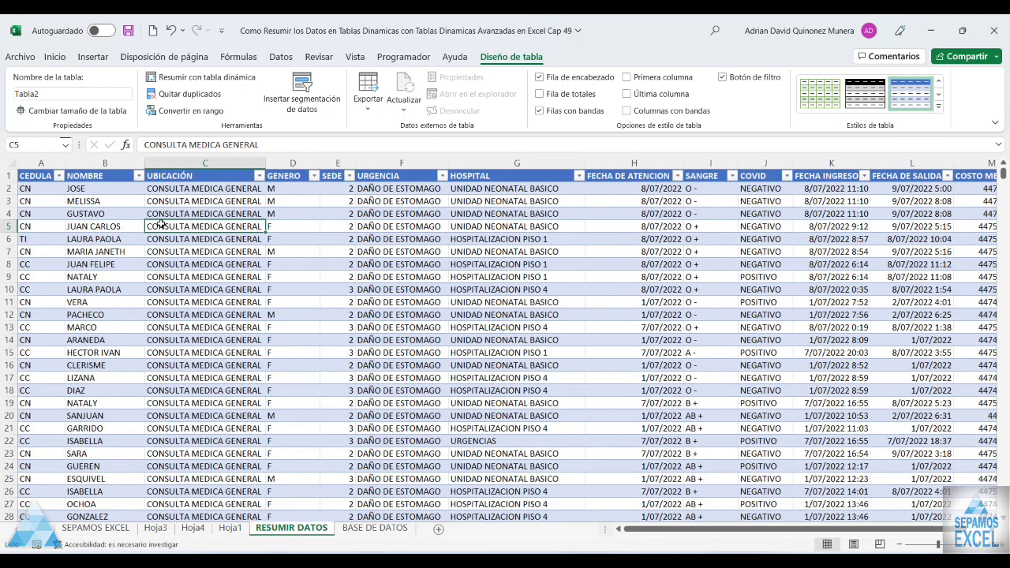
{"action": "left_click", "coordinate": [231, 527]}
{"action": "left_click", "coordinate": [192, 528]}
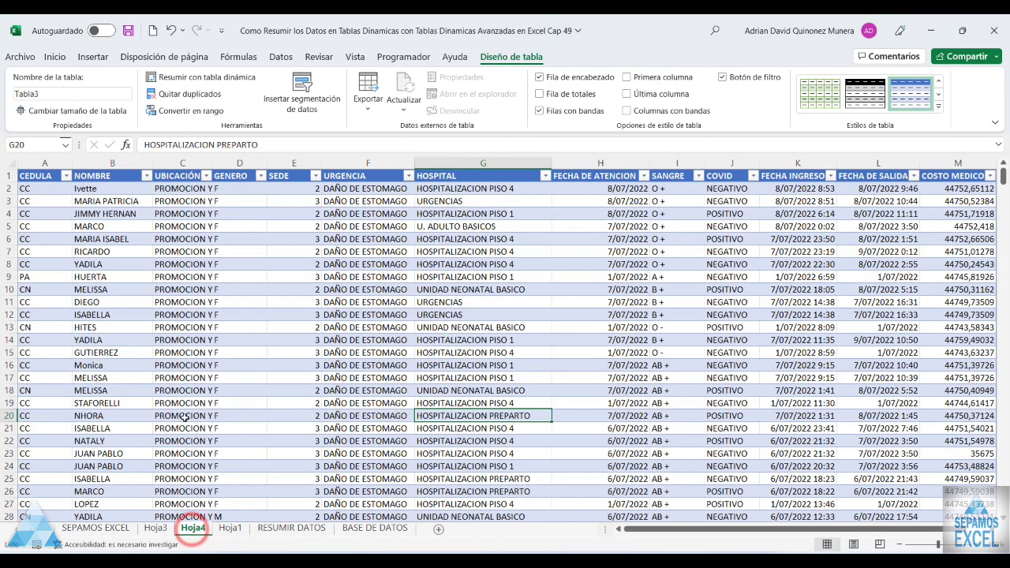
- Rename the Hoja4 sheet to 'RESUMIR DATOS2'
{"action": "double_click", "coordinate": [193, 528]}
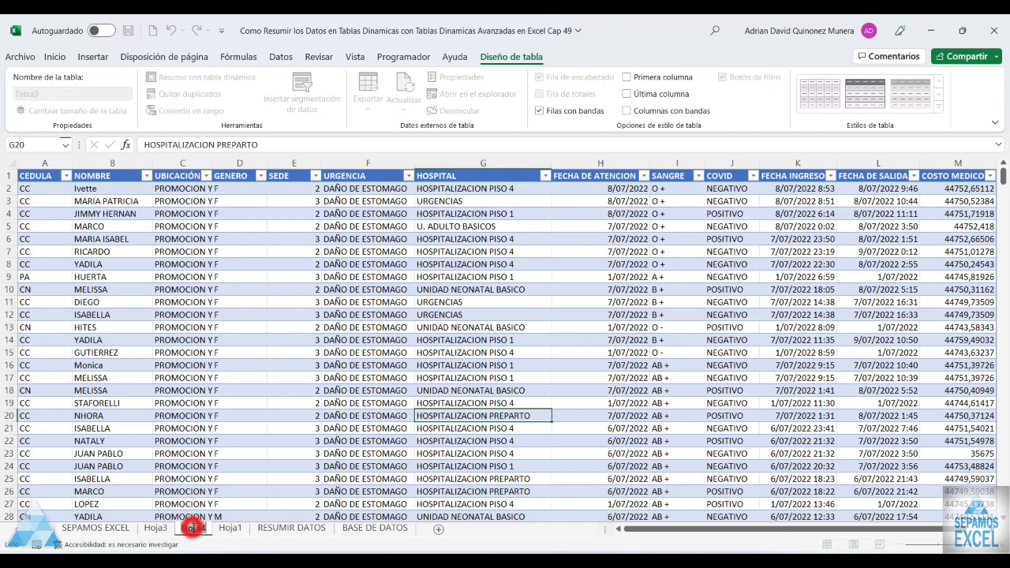
{"action": "type", "text": "RESUM"}
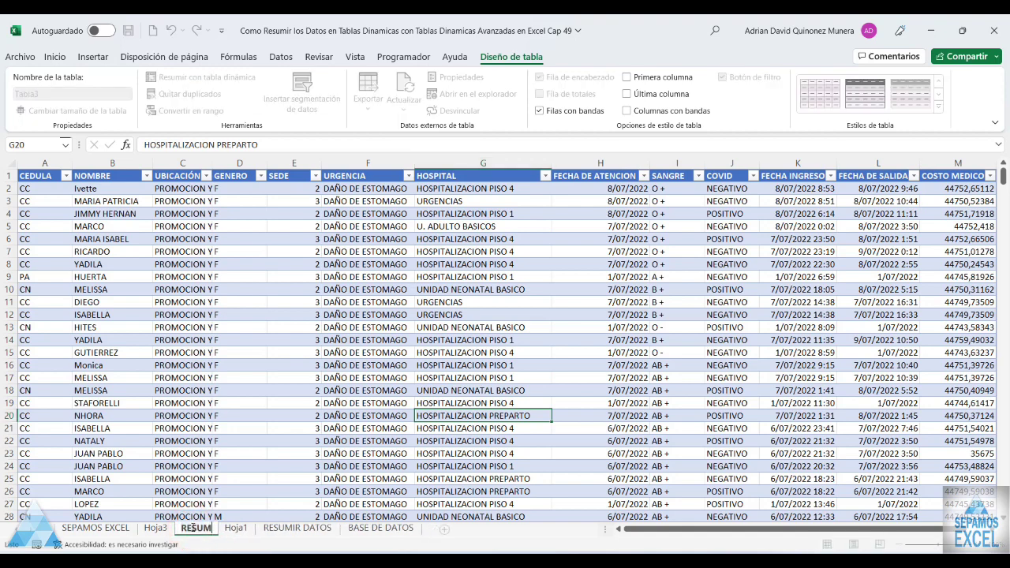
{"action": "type", "text": "IR DATOS"}
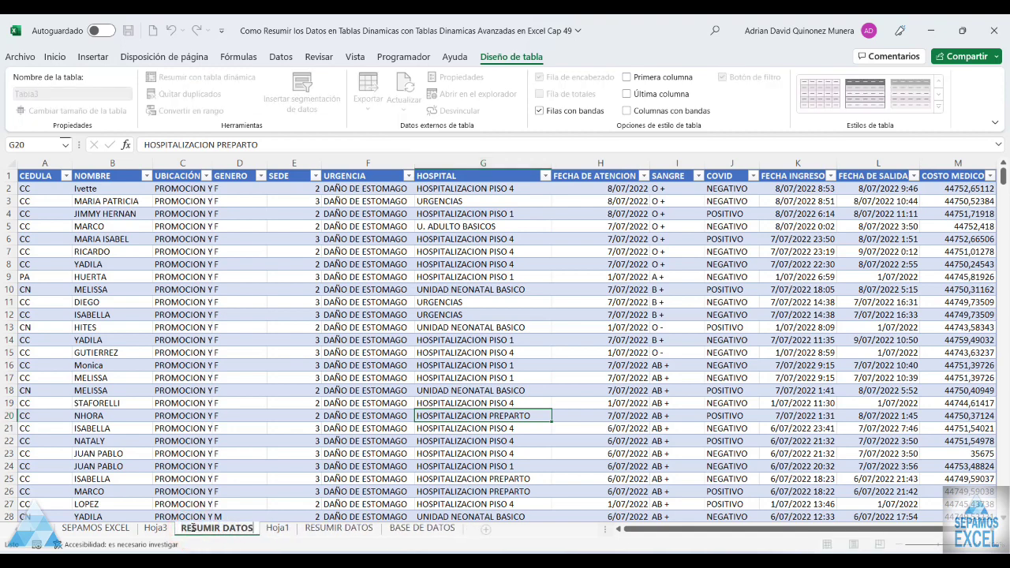
{"action": "type", "text": "2"}
{"action": "key", "text": "Return"}
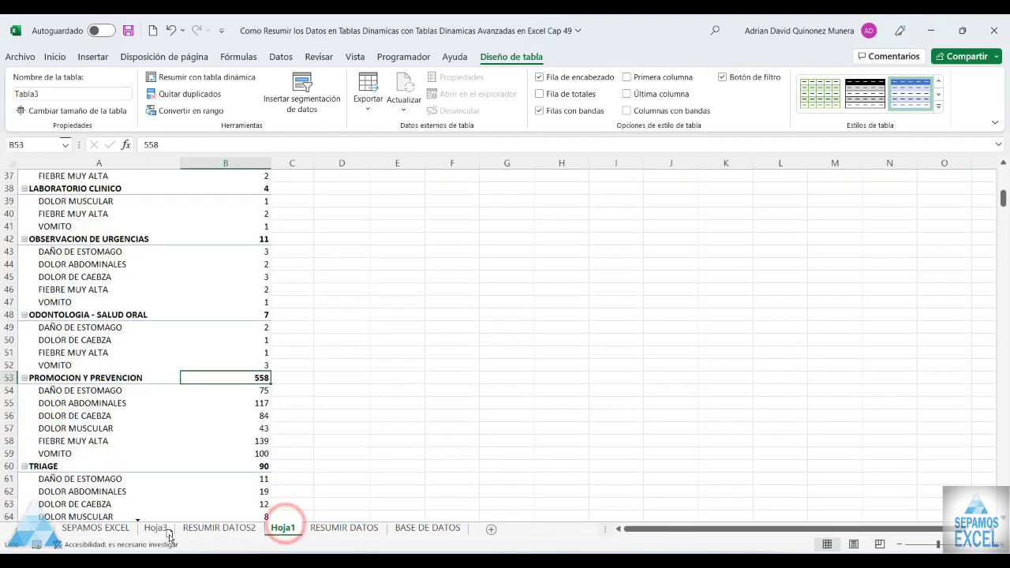
- Move Hoja1 to sit after SEPAMOS EXCEL and view the BASE DE DATOS sheet
{"action": "left_click_drag", "start_coordinate": [282, 528], "coordinate": [170, 530]}
{"action": "left_click", "coordinate": [255, 529]}
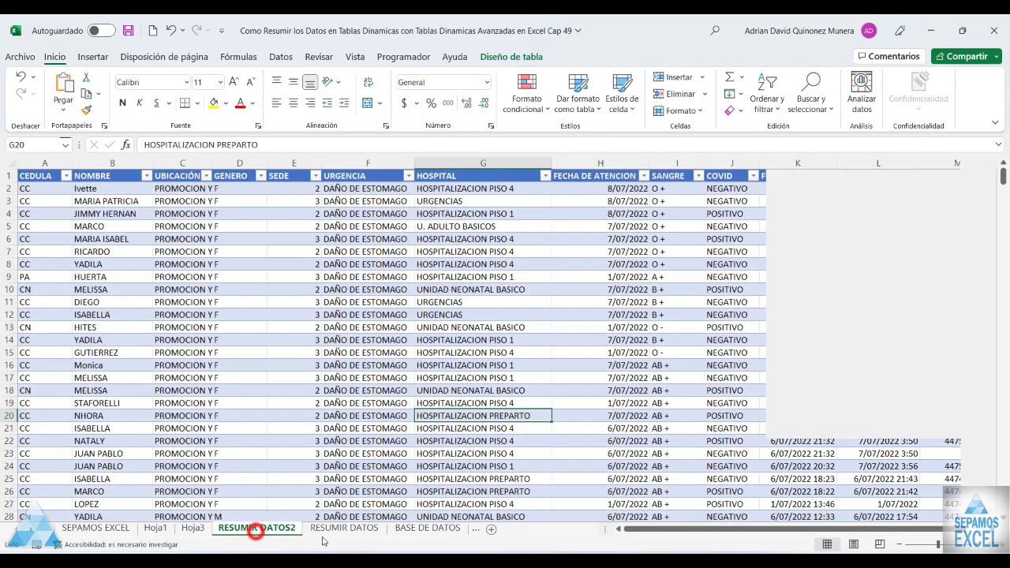
{"action": "left_click", "coordinate": [435, 528]}
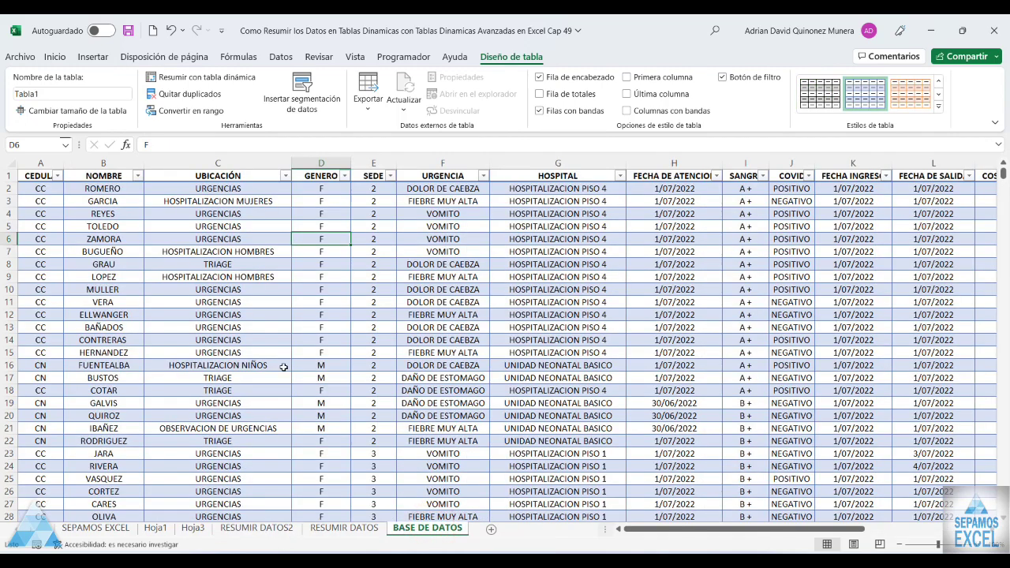
- Go back to the RESUMIR DATOS2 sheet showing the Tabla3 PROMOCION Y PREVENCION records
{"action": "left_click", "coordinate": [341, 530]}
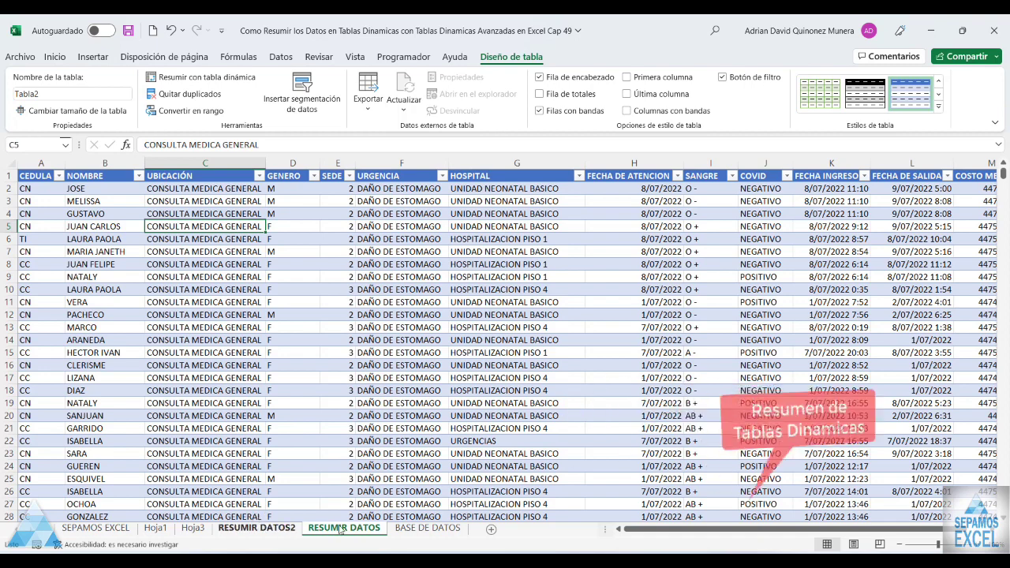
{"action": "left_click", "coordinate": [281, 529]}
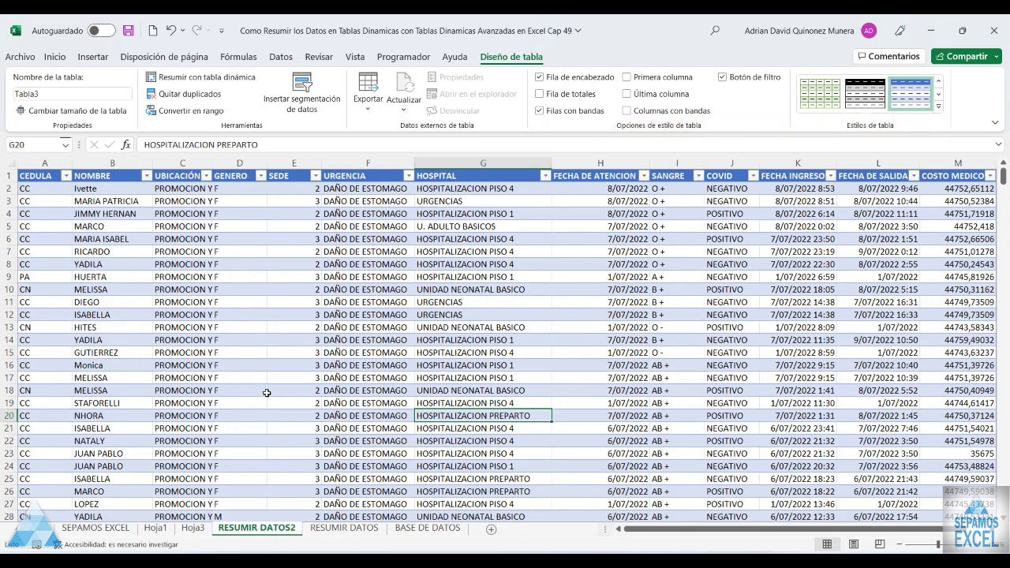
- Insert a pivot table from Tabla3 on the existing Hoja3 sheet at cell G3
{"action": "left_click", "coordinate": [92, 56]}
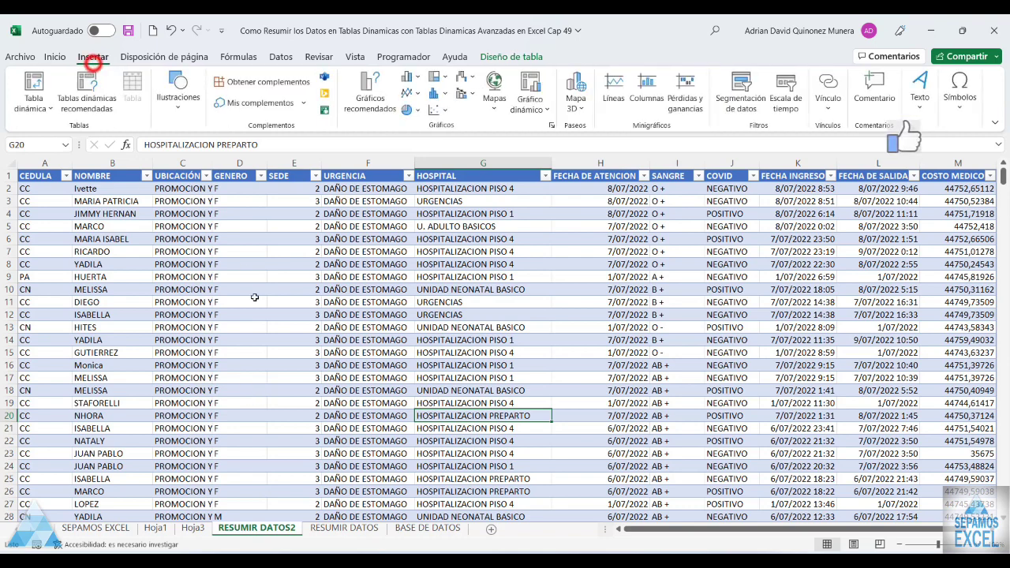
{"action": "left_click", "coordinate": [37, 89]}
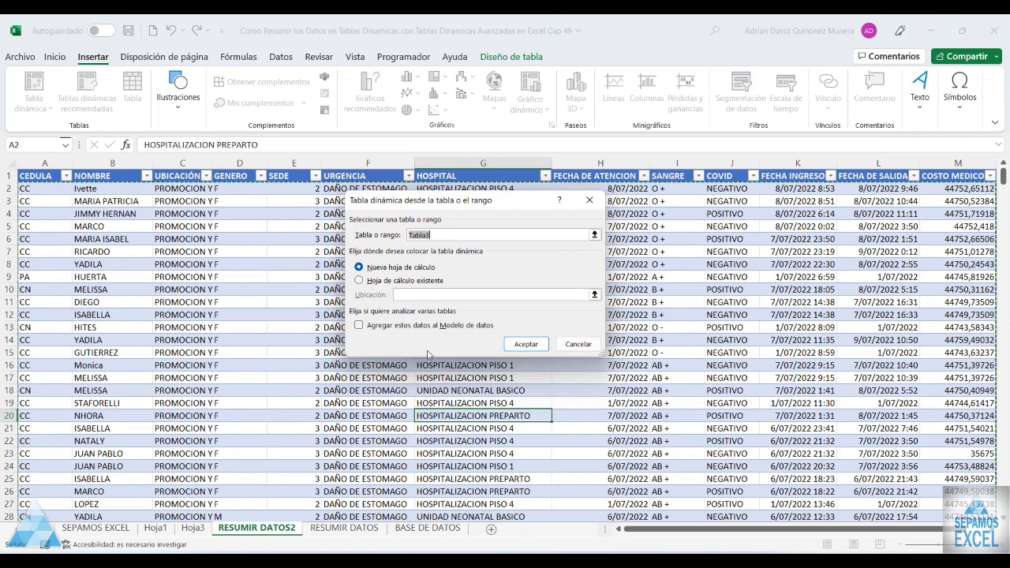
{"action": "left_click", "coordinate": [361, 281]}
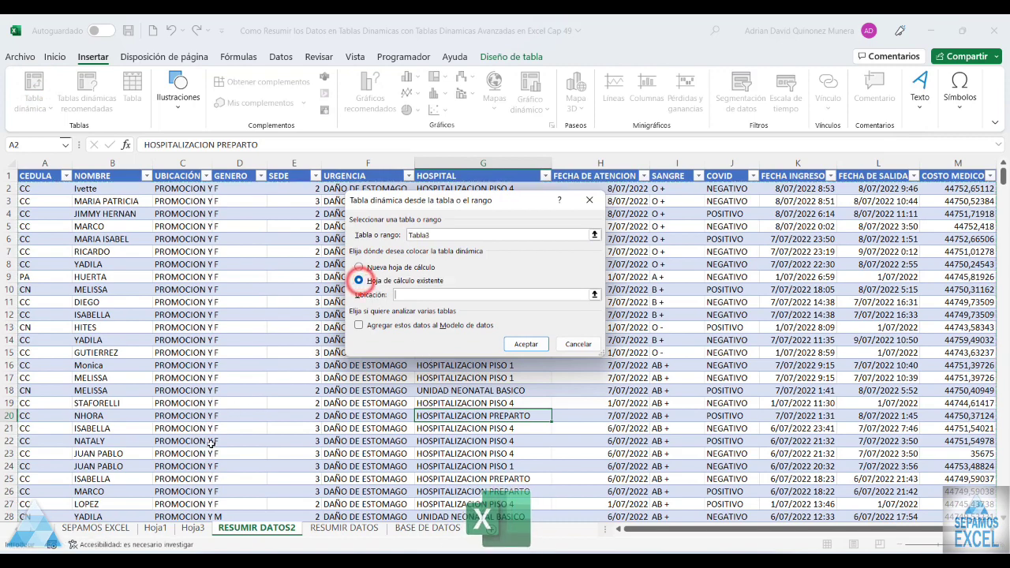
{"action": "left_click", "coordinate": [186, 529]}
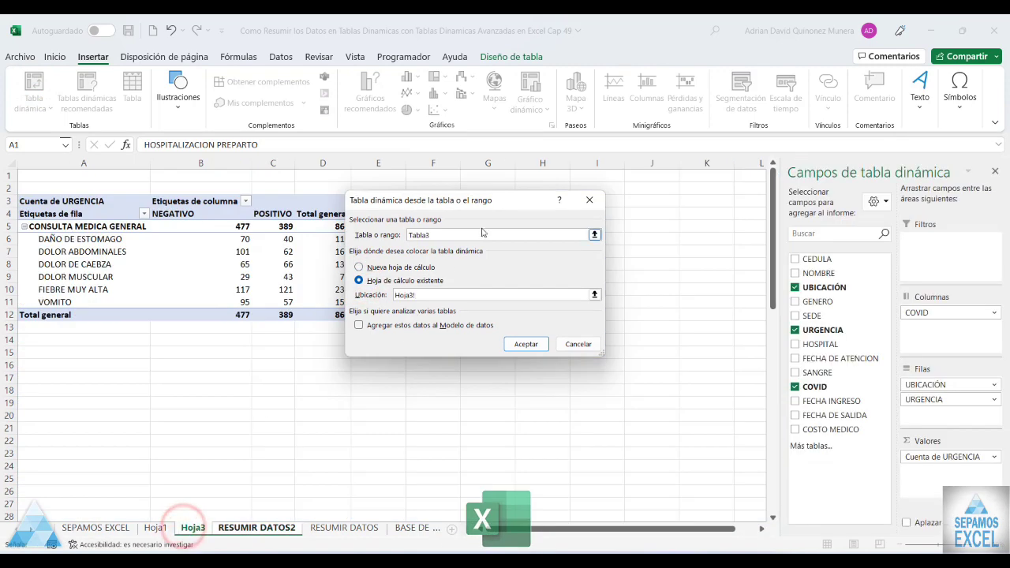
{"action": "left_click_drag", "start_coordinate": [504, 210], "coordinate": [546, 317]}
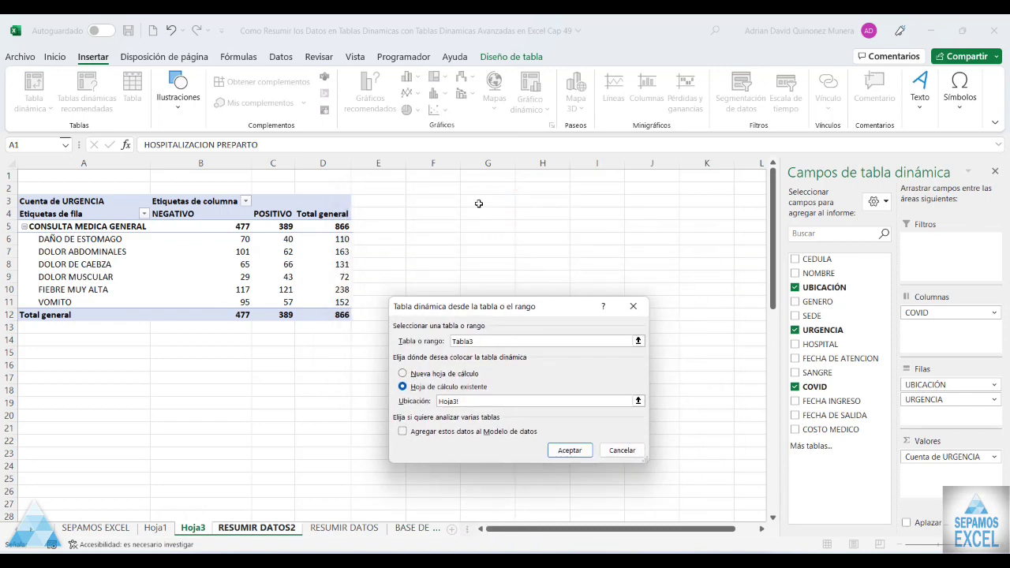
{"action": "left_click", "coordinate": [576, 450]}
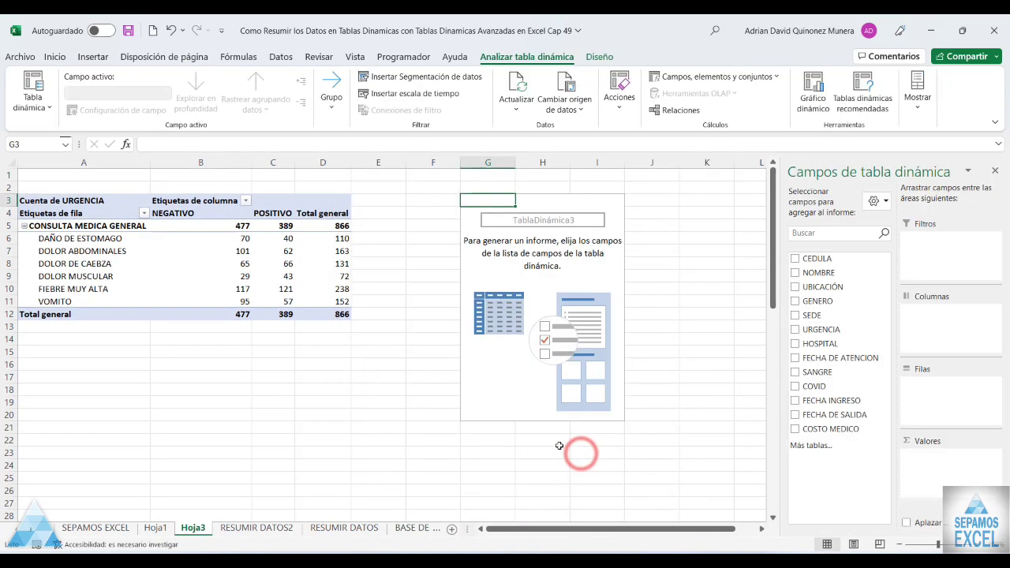
- Remove COVID from the first Hoja3 pivot and check the Hoja1 pivot
{"action": "left_click", "coordinate": [307, 304]}
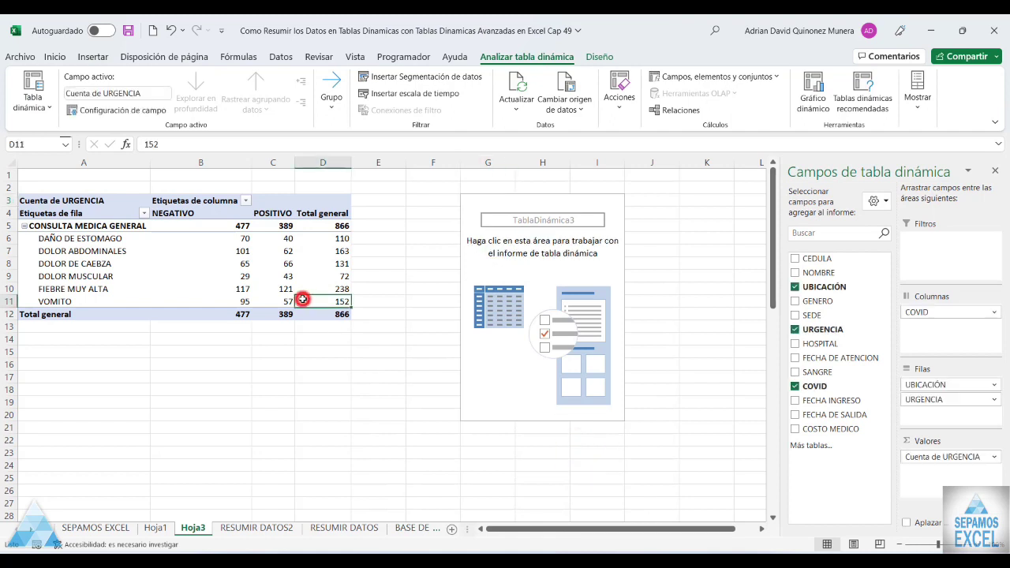
{"action": "left_click", "coordinate": [794, 386]}
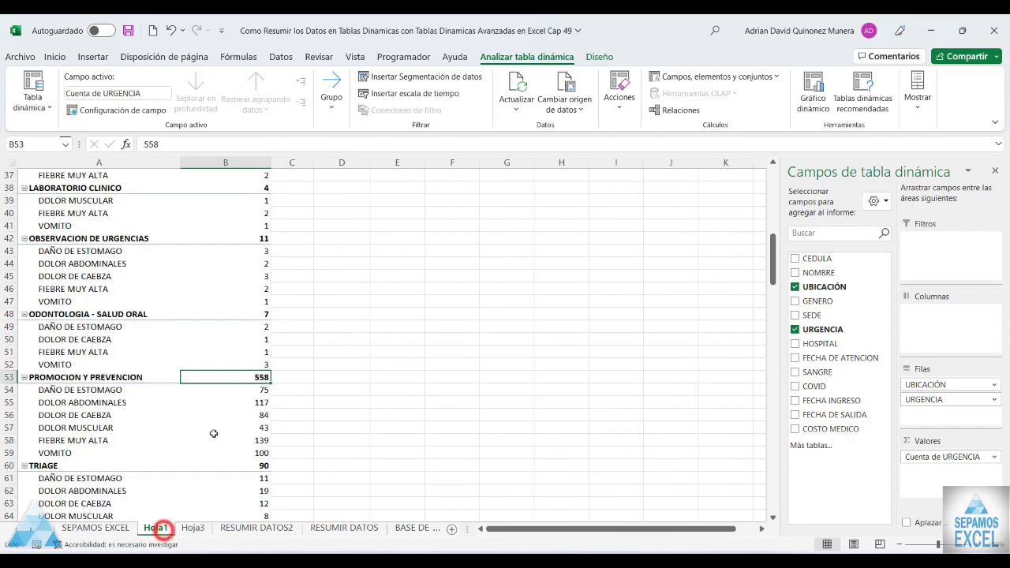
{"action": "left_click", "coordinate": [156, 527]}
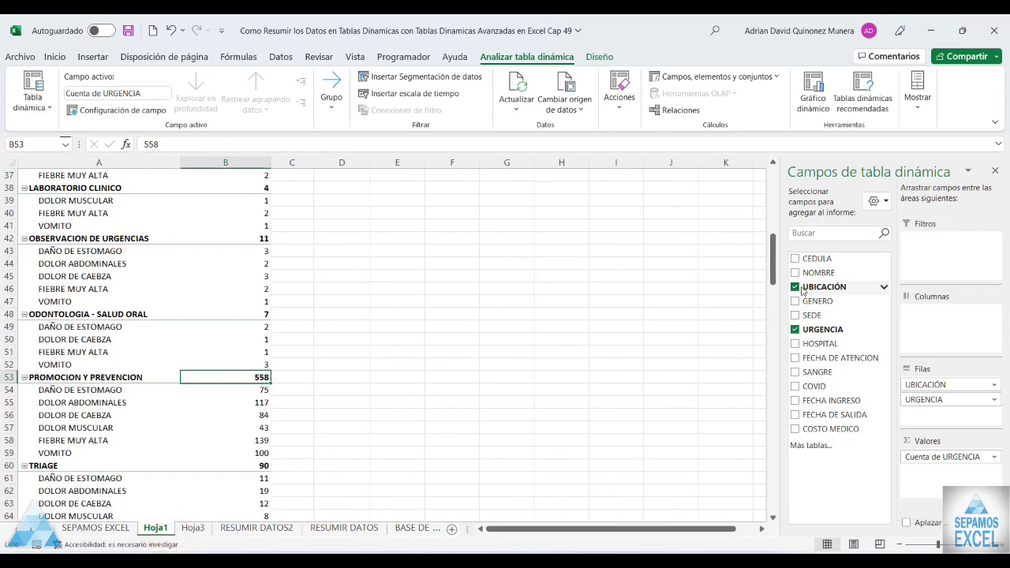
{"action": "left_click", "coordinate": [193, 528]}
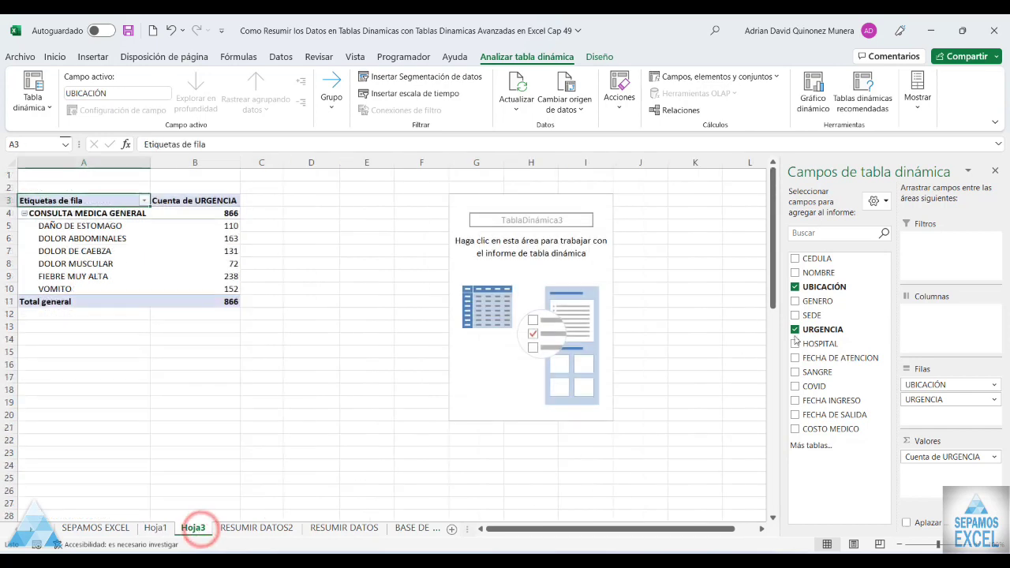
- Give the new pivot UBICACIÓN and URGENCIA rows with a count of URGENCIA as values
{"action": "left_click", "coordinate": [539, 324]}
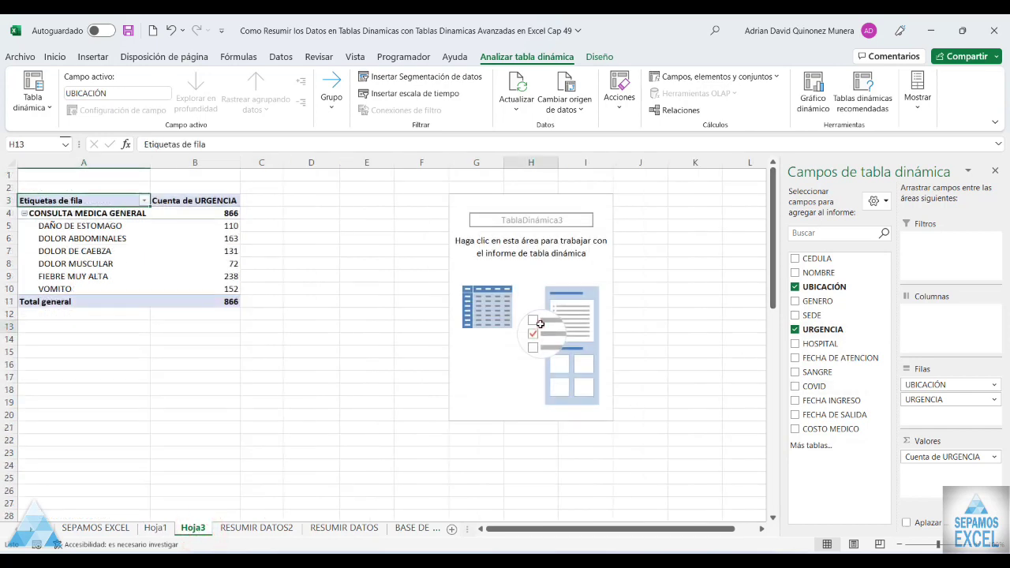
{"action": "left_click", "coordinate": [795, 286]}
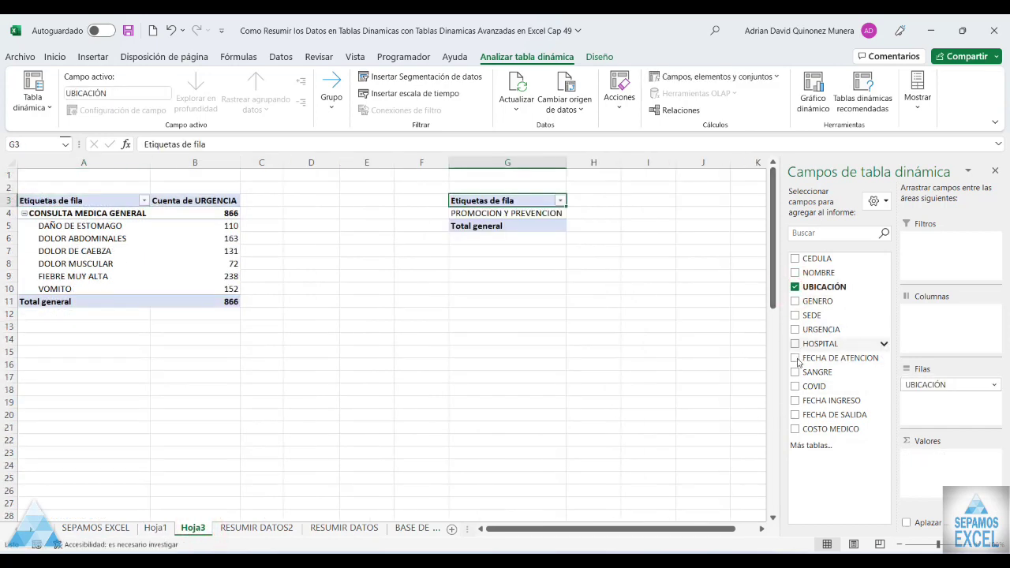
{"action": "left_click", "coordinate": [795, 330]}
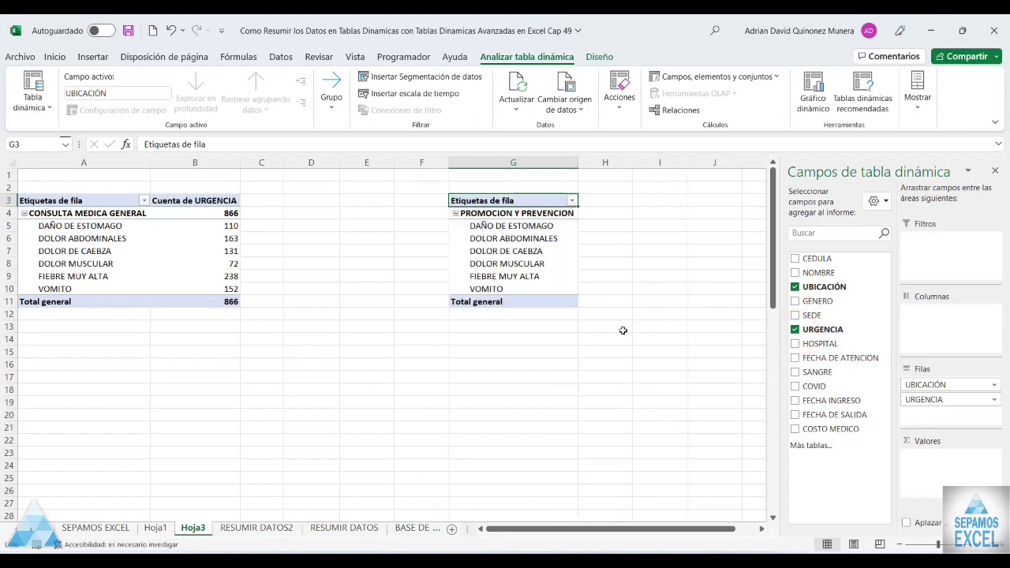
{"action": "left_click_drag", "start_coordinate": [822, 332], "coordinate": [920, 465]}
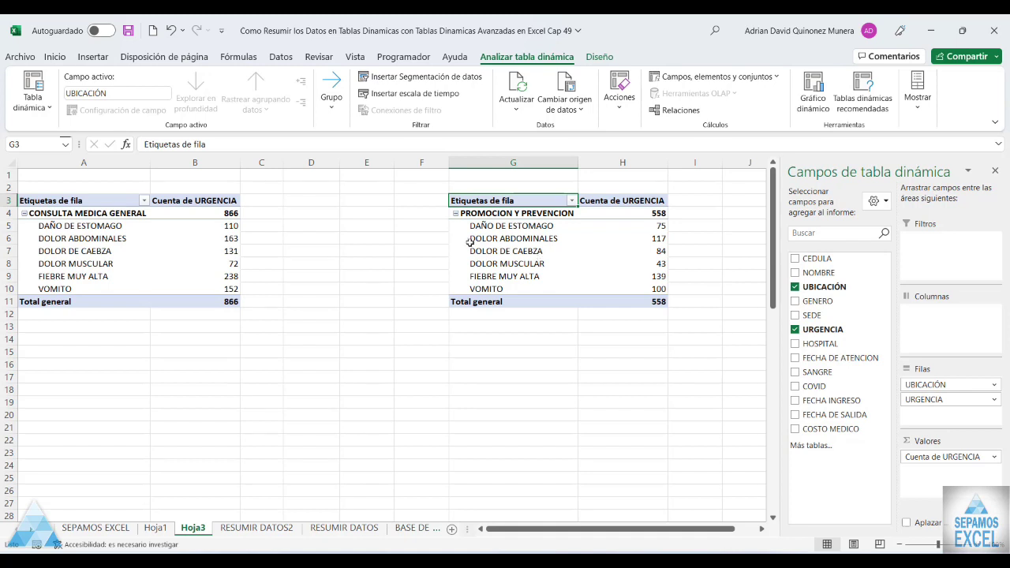
- Delete the empty columns between the two Hoja3 pivots so PROMOCION Y PREVENCION starts at column D
{"action": "left_click", "coordinate": [368, 163]}
{"action": "right_click", "coordinate": [368, 162]}
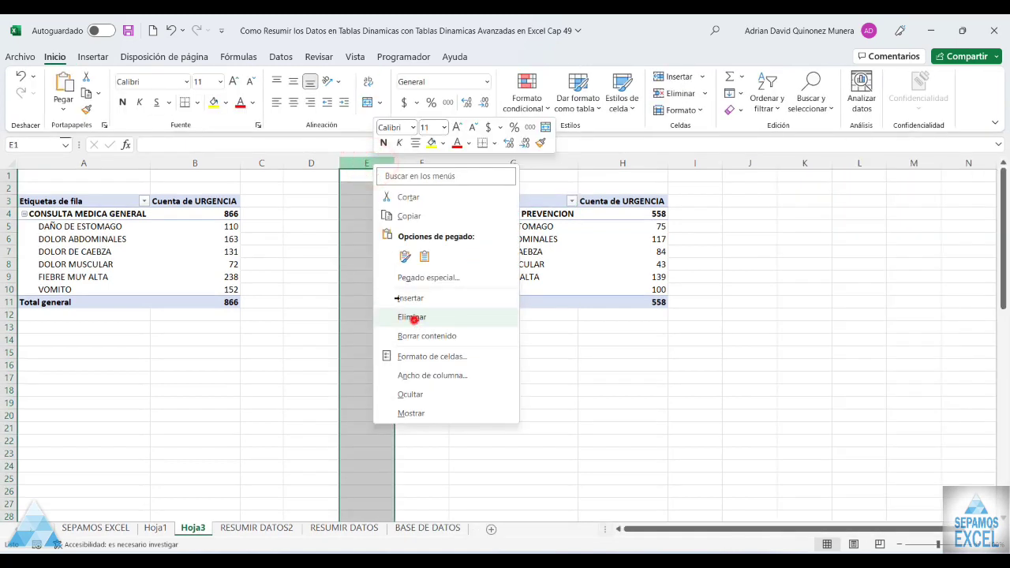
{"action": "left_click", "coordinate": [414, 319]}
{"action": "right_click", "coordinate": [313, 162]}
{"action": "left_click", "coordinate": [355, 315]}
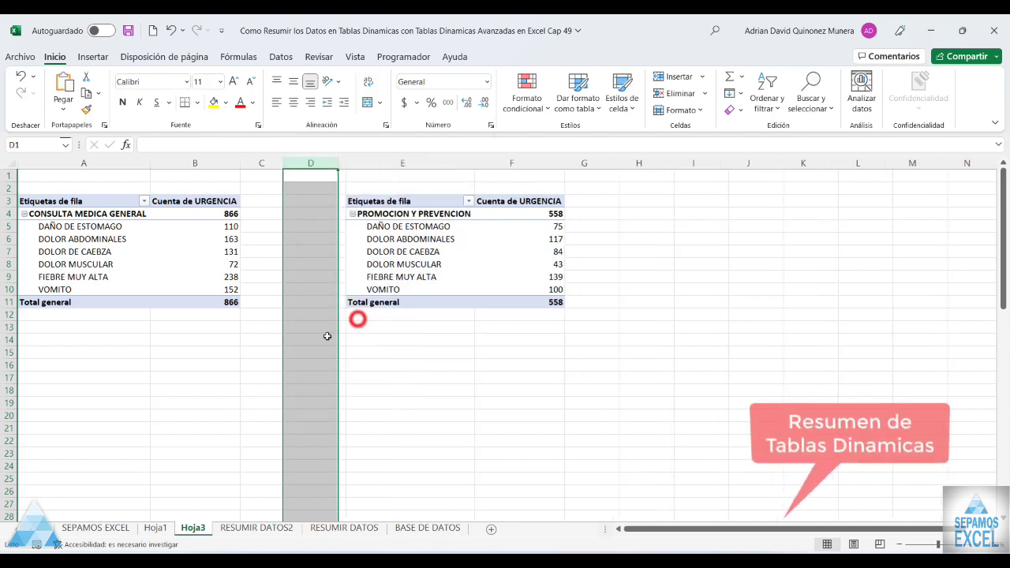
{"action": "left_click", "coordinate": [319, 342]}
{"action": "right_click", "coordinate": [310, 163]}
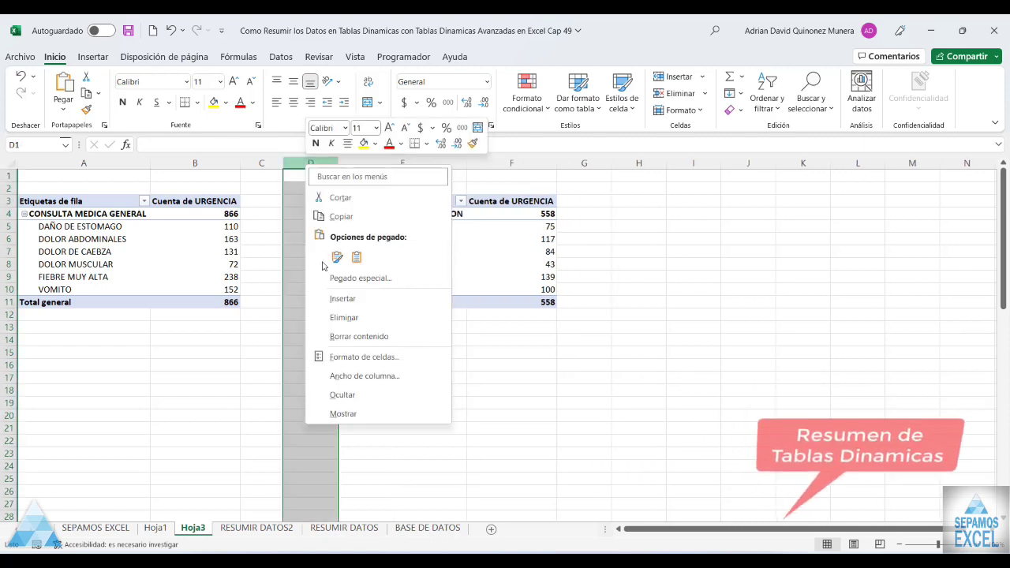
{"action": "left_click", "coordinate": [333, 319]}
{"action": "left_click", "coordinate": [229, 352]}
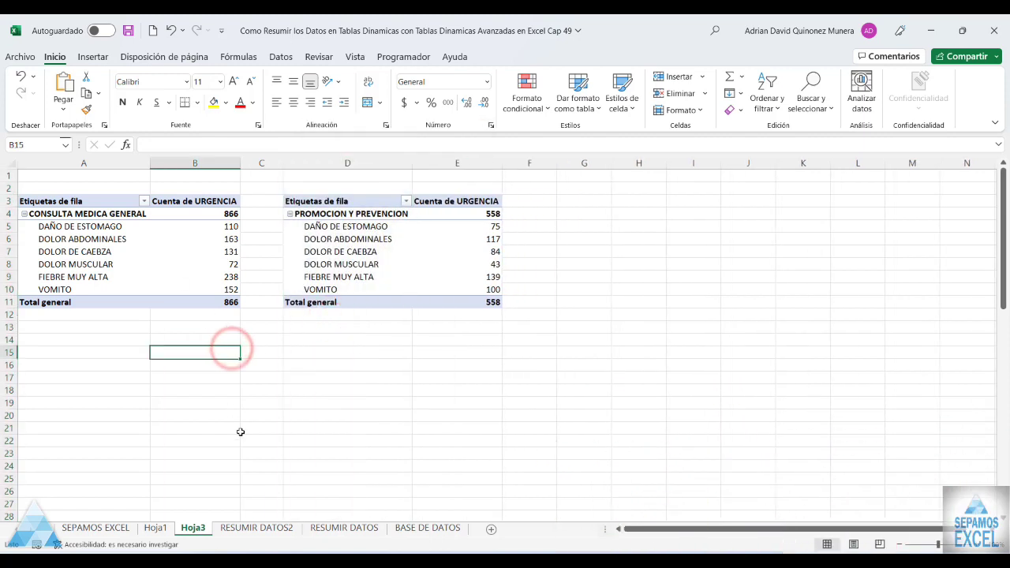
- Compare the DOLOR MUSCULAR count of 72 across the two Hoja3 pivots
{"action": "left_click", "coordinate": [162, 526]}
{"action": "scroll", "coordinate": [168, 287], "scroll_direction": "up", "scroll_amount": 12}
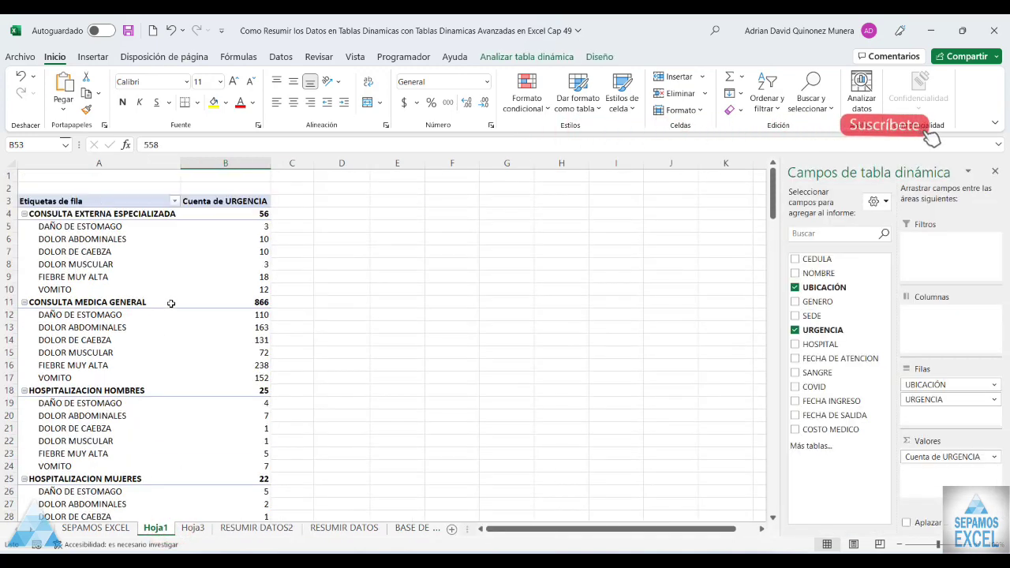
{"action": "left_click", "coordinate": [193, 528]}
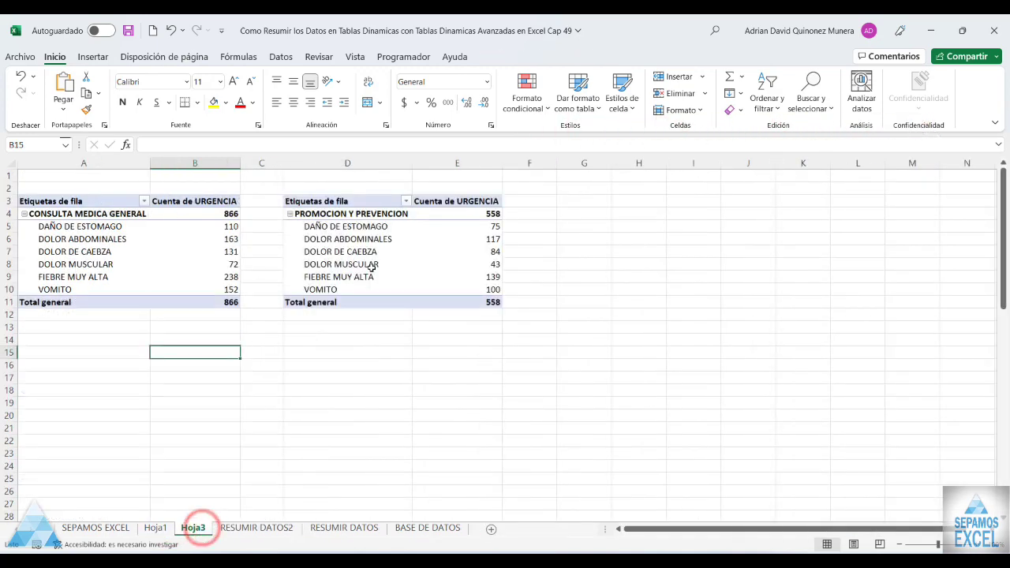
{"action": "left_click", "coordinate": [109, 260]}
{"action": "left_click", "coordinate": [339, 241]}
{"action": "left_click", "coordinate": [158, 264]}
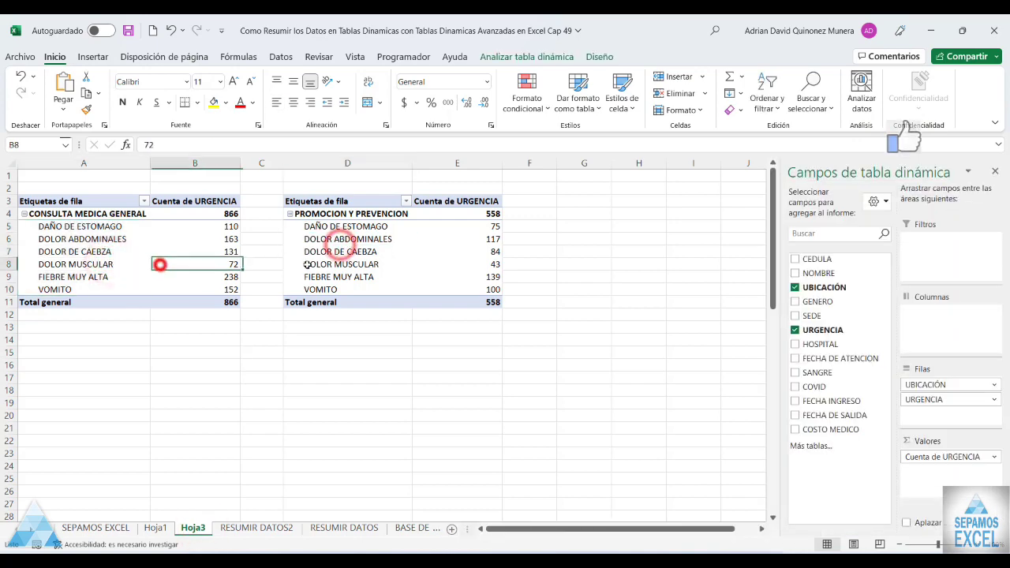
{"action": "left_click", "coordinate": [308, 265]}
- Remove UBICACIÓN and URGENCIA from the Hoja1 pivot, leaving it empty
{"action": "left_click", "coordinate": [155, 527]}
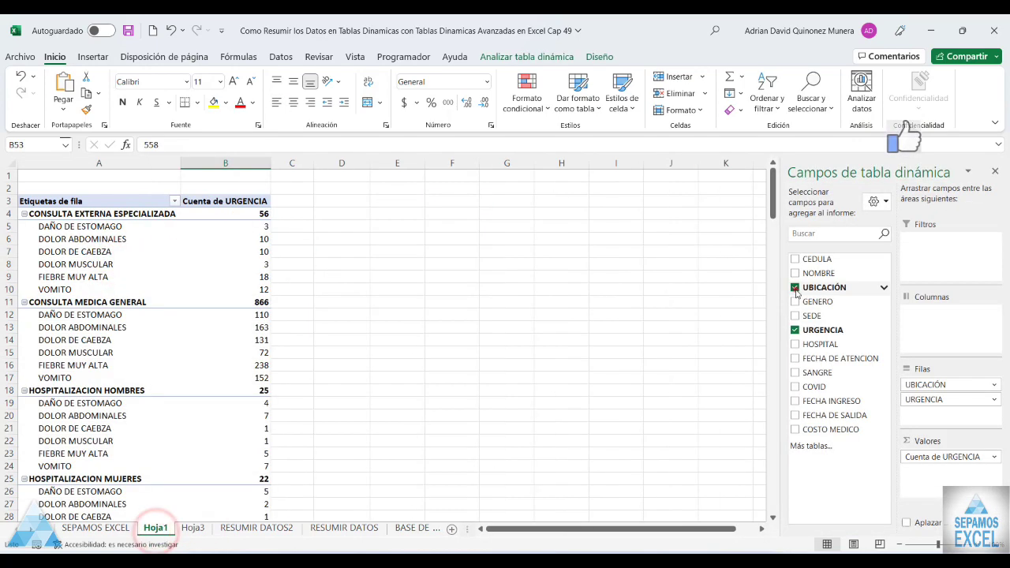
{"action": "left_click", "coordinate": [795, 288]}
{"action": "left_click", "coordinate": [794, 330]}
{"action": "left_click", "coordinate": [512, 313]}
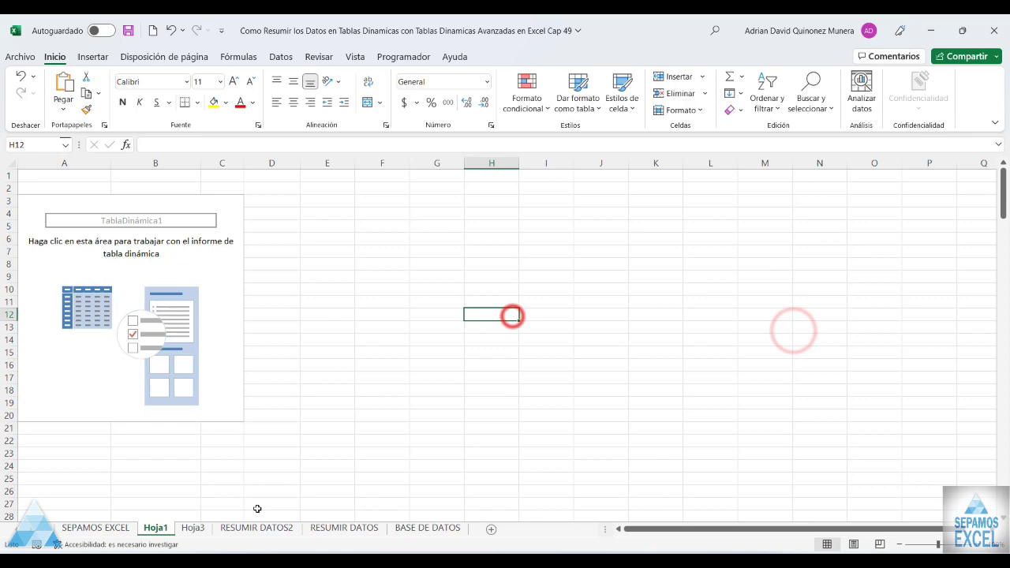
- Check Hoja3 and RESUMIR DATOS2, ending on the RESUMIR DATOS data sheet
{"action": "left_click", "coordinate": [197, 527]}
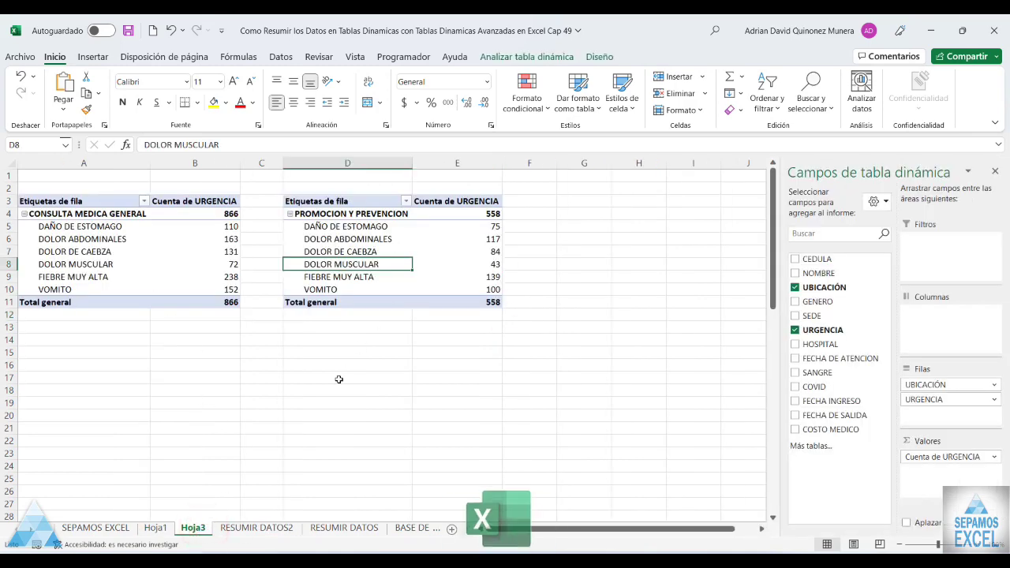
{"action": "left_click", "coordinate": [348, 528]}
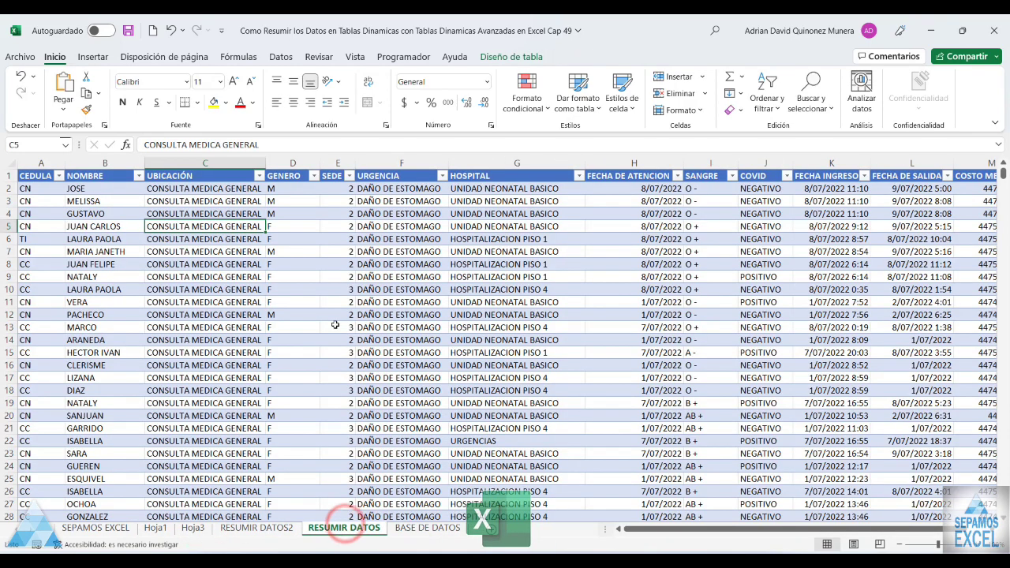
{"action": "left_click", "coordinate": [278, 528]}
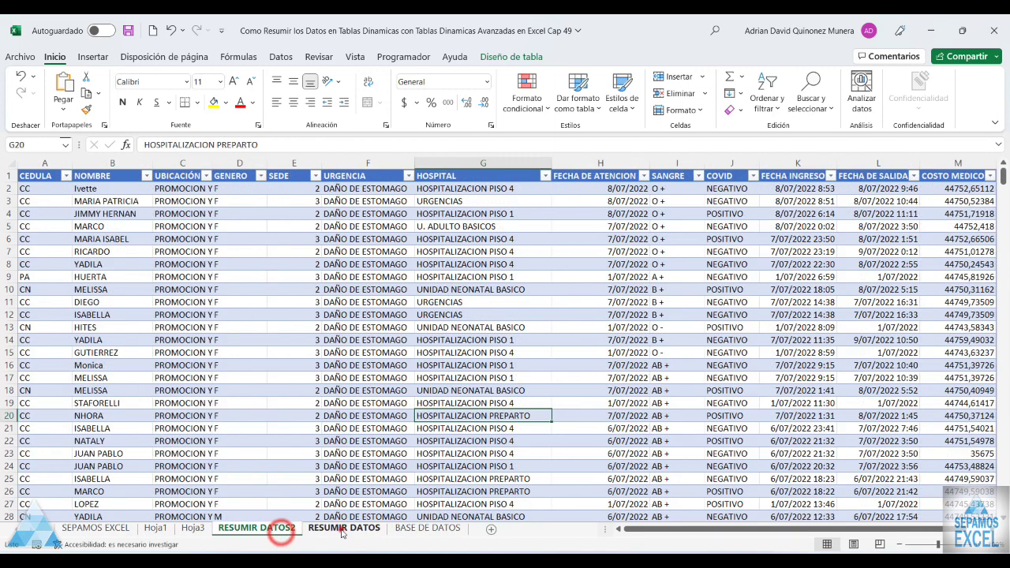
{"action": "left_click", "coordinate": [341, 528]}
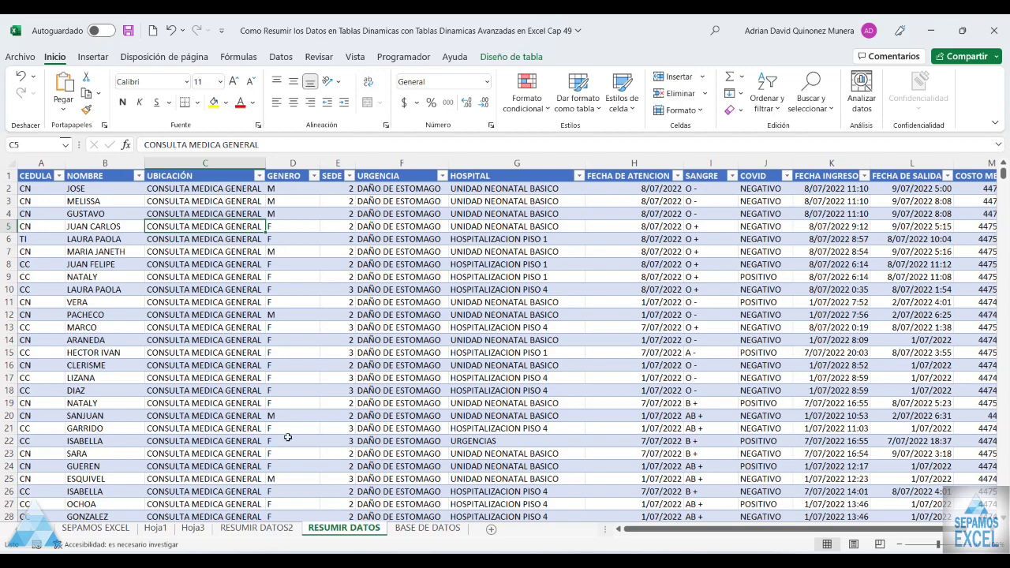
- Replace URGENCIA and UBICACIÓN in Hoja3's left pivot with COVID and SANGRE rows summing SEDE
{"action": "left_click", "coordinate": [156, 528]}
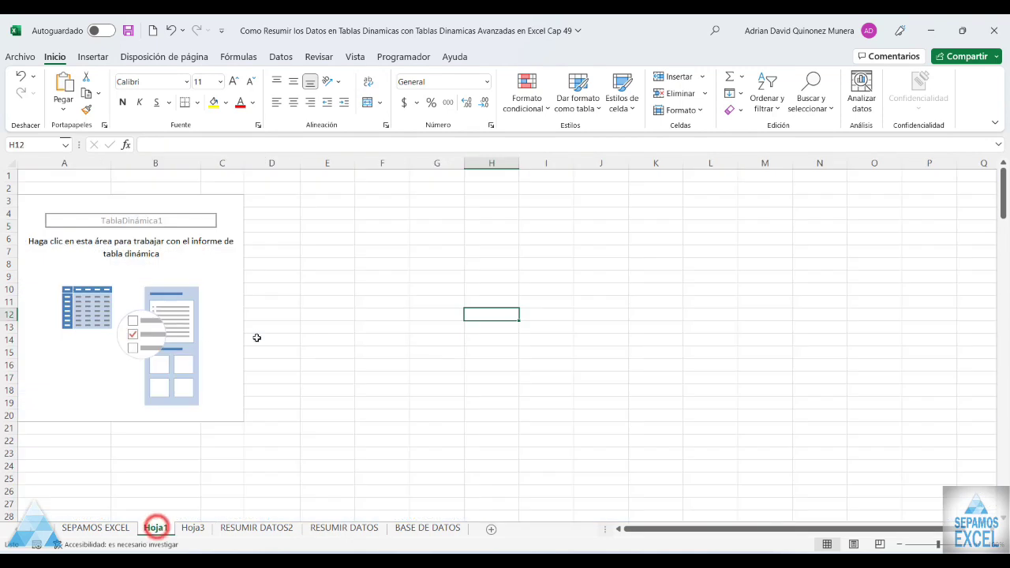
{"action": "left_click", "coordinate": [193, 529]}
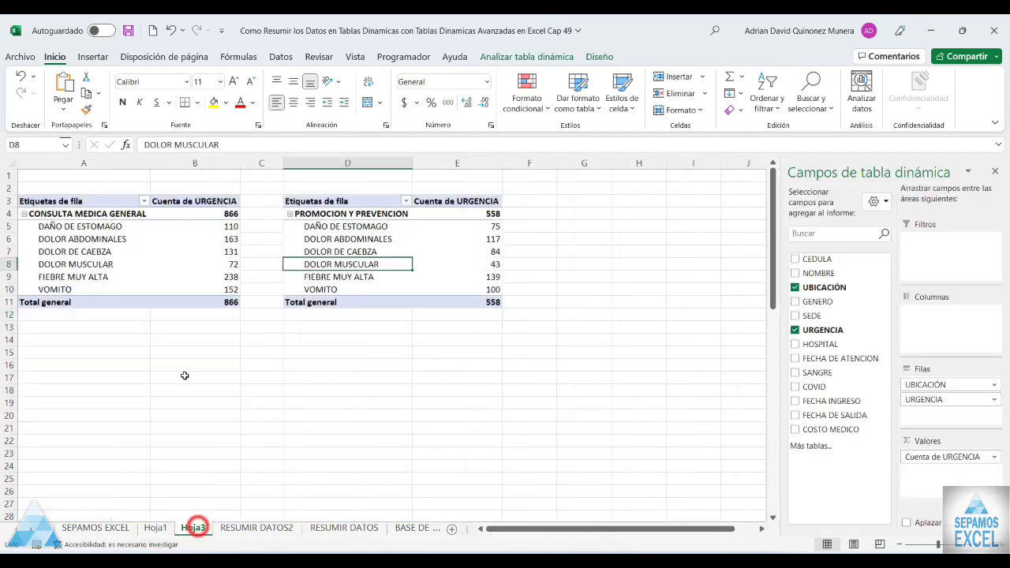
{"action": "left_click", "coordinate": [129, 273]}
{"action": "left_click", "coordinate": [795, 330]}
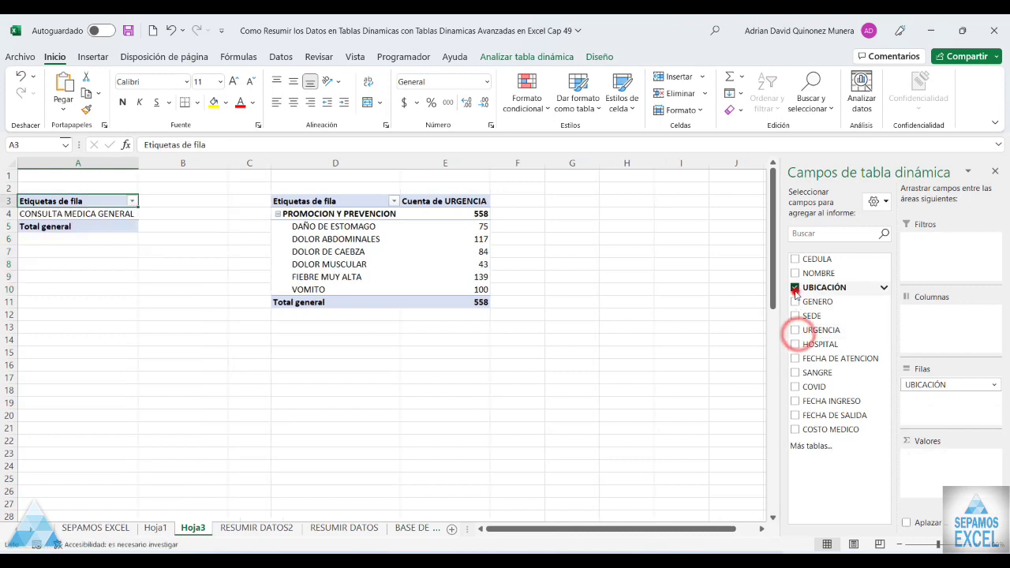
{"action": "left_click", "coordinate": [795, 287]}
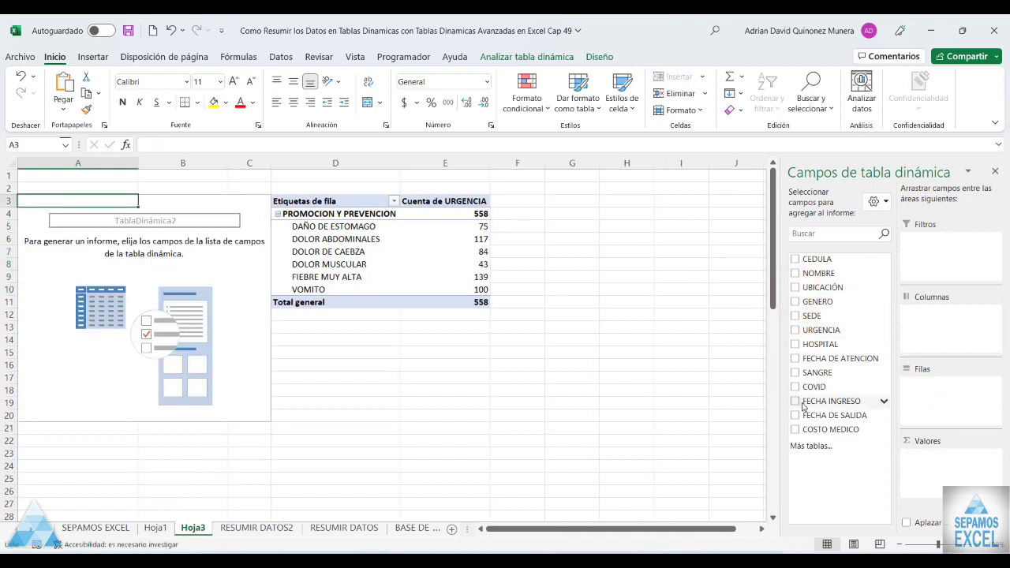
{"action": "left_click", "coordinate": [796, 387]}
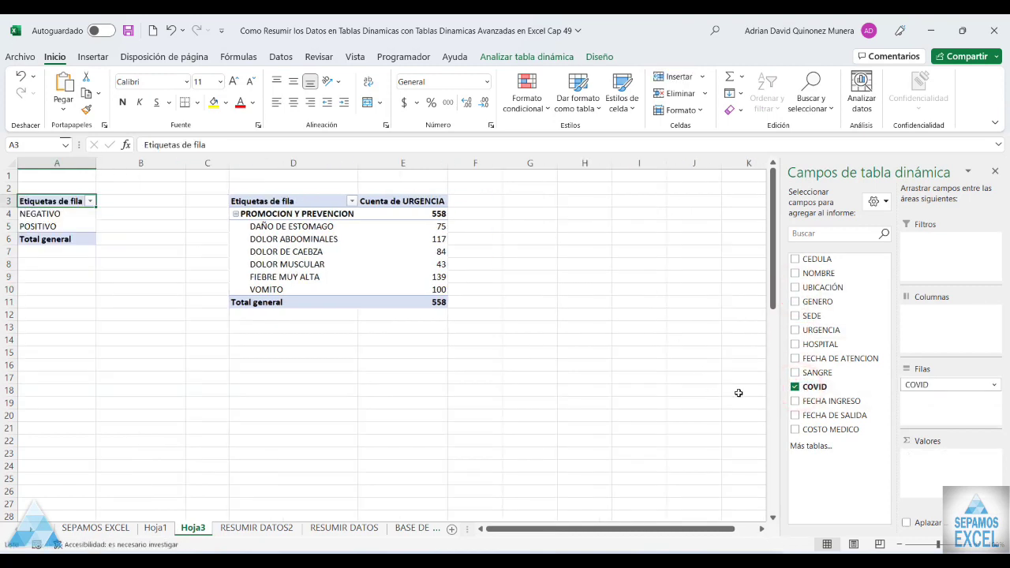
{"action": "left_click", "coordinate": [795, 372]}
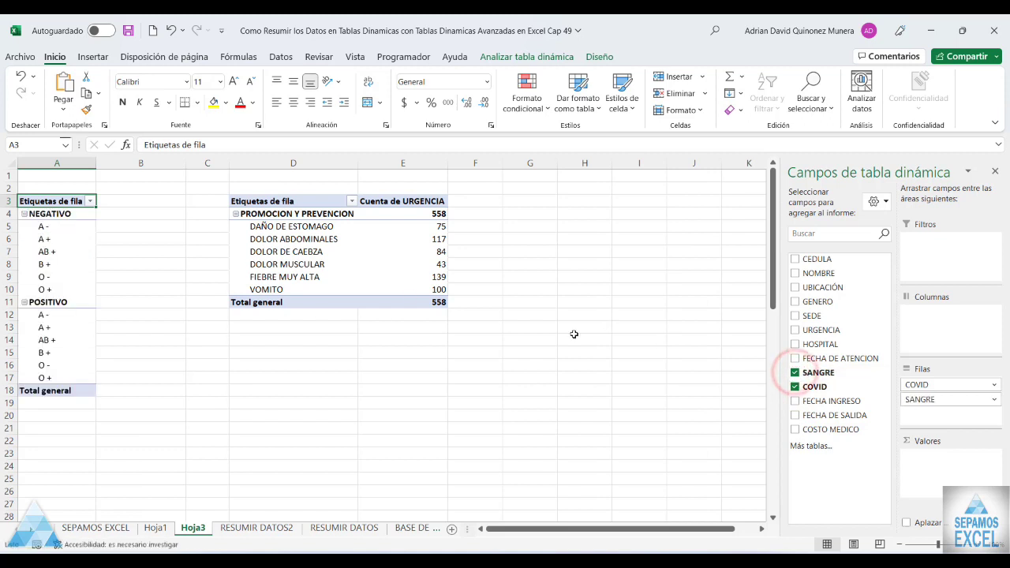
{"action": "left_click", "coordinate": [794, 316]}
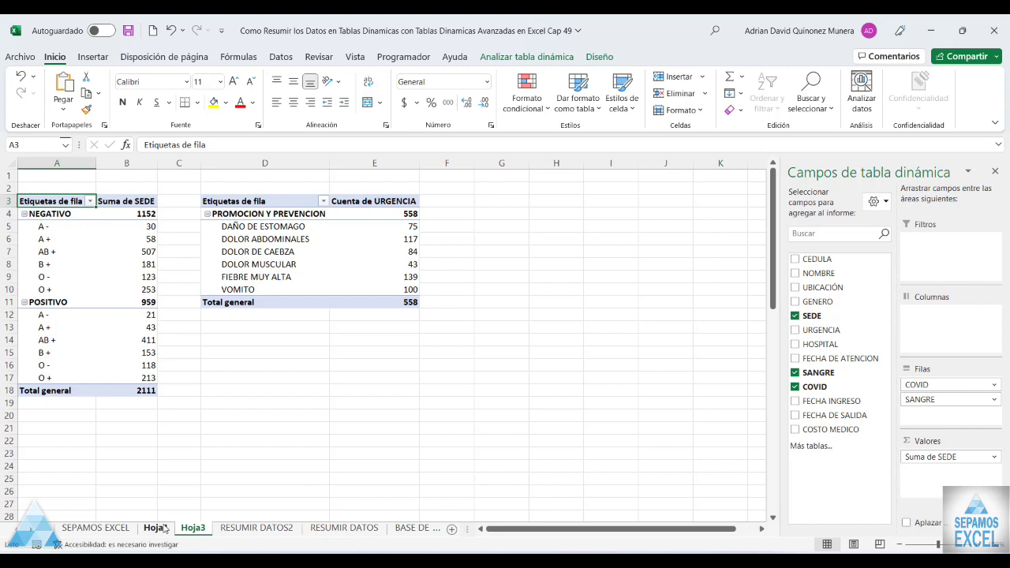
- Add Suma de SEDE, COVID rows and SANGRE blood types to the Hoja1 pivot
{"action": "left_click", "coordinate": [156, 527]}
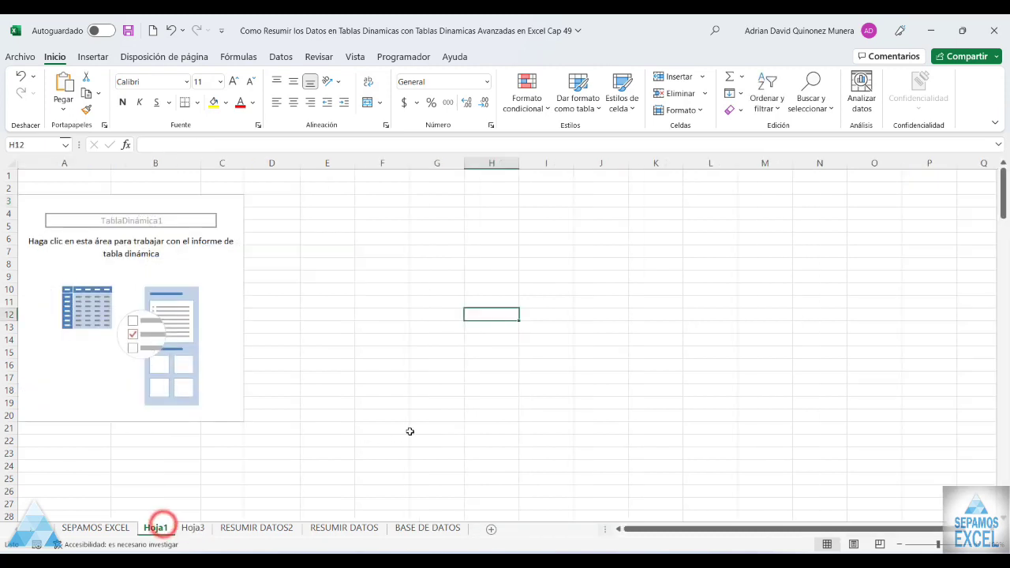
{"action": "left_click", "coordinate": [99, 341]}
{"action": "left_click", "coordinate": [793, 316]}
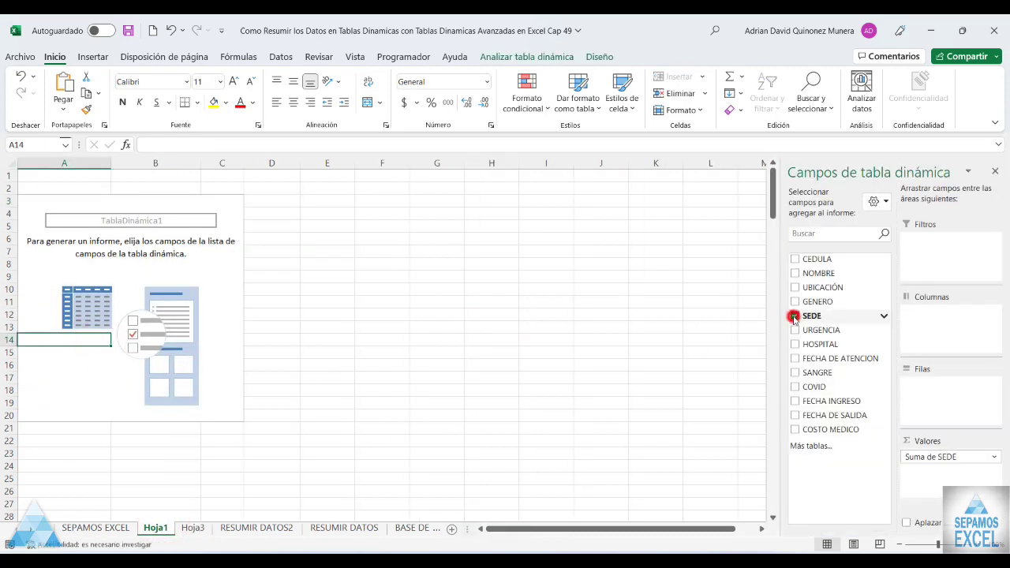
{"action": "left_click", "coordinate": [795, 386]}
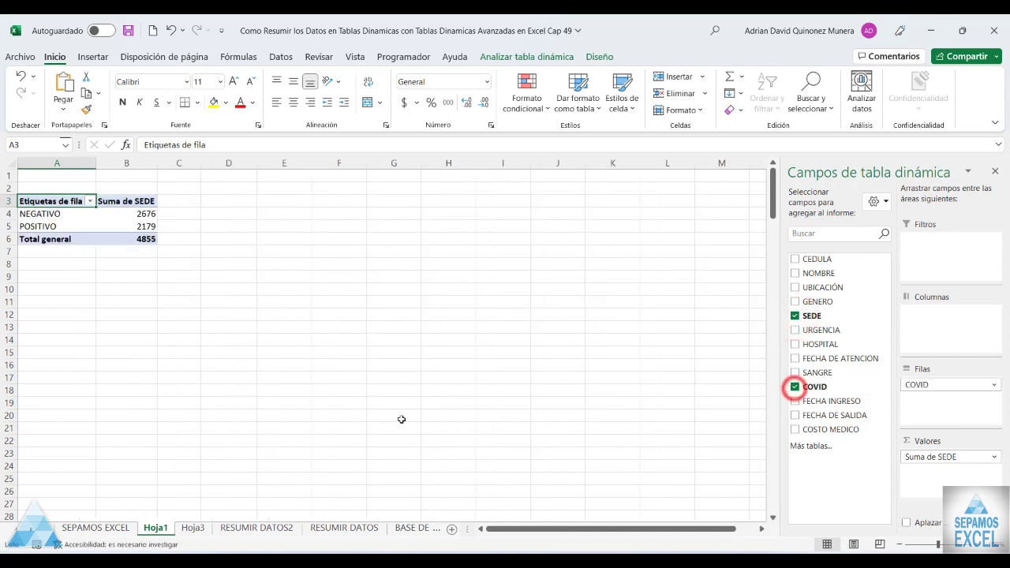
{"action": "left_click", "coordinate": [193, 528]}
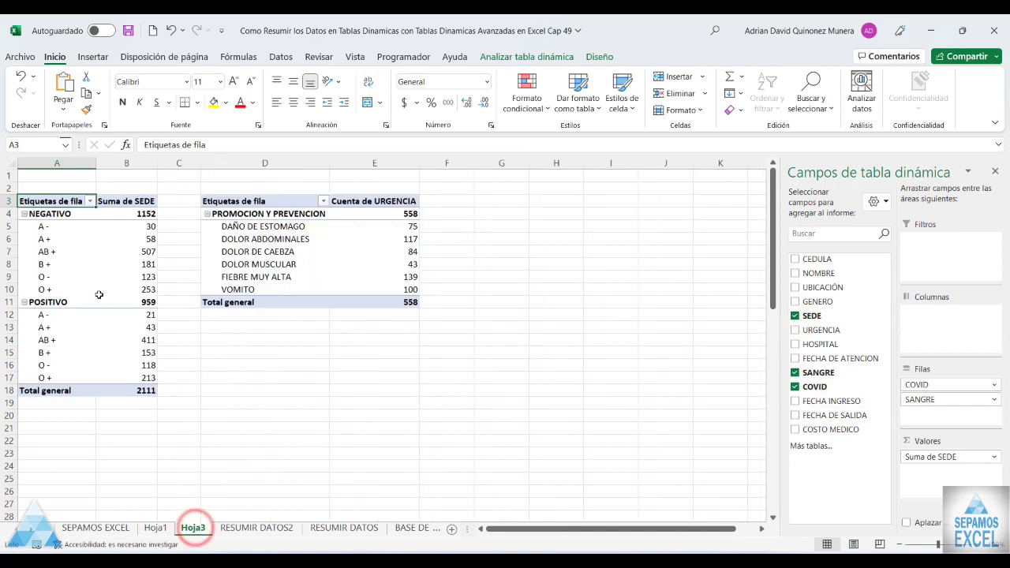
{"action": "left_click", "coordinate": [85, 268]}
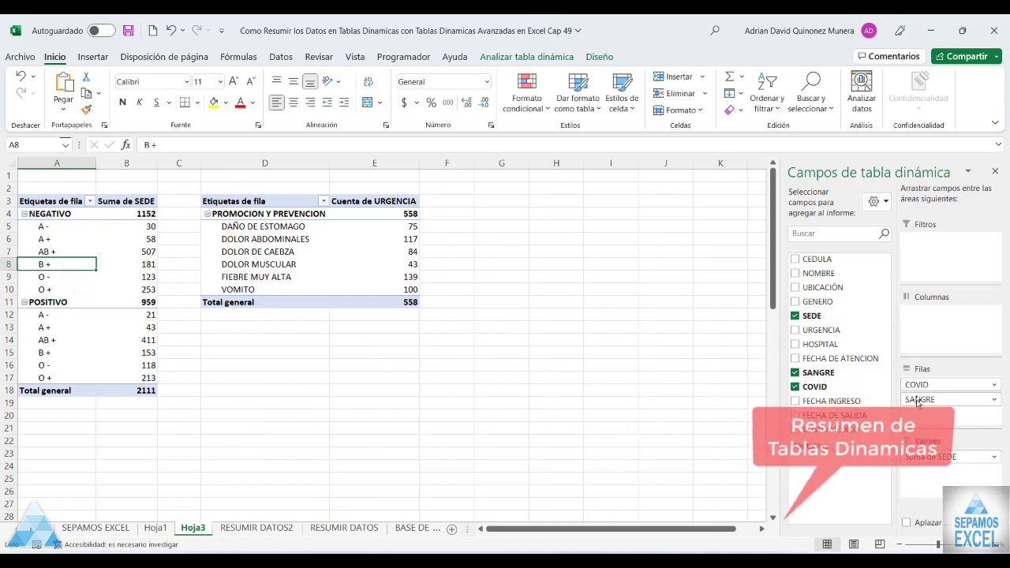
{"action": "left_click", "coordinate": [156, 527]}
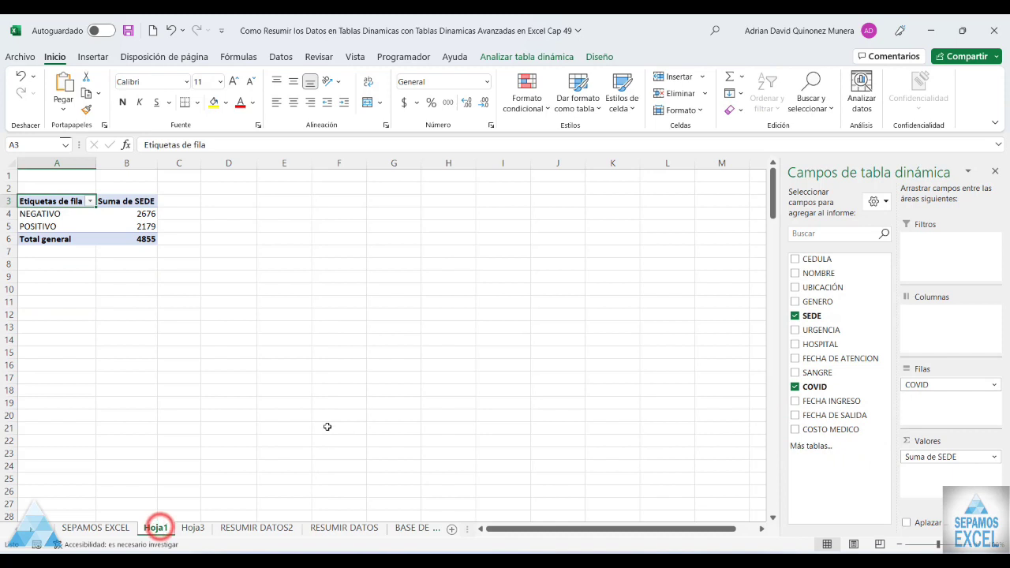
{"action": "left_click", "coordinate": [795, 373]}
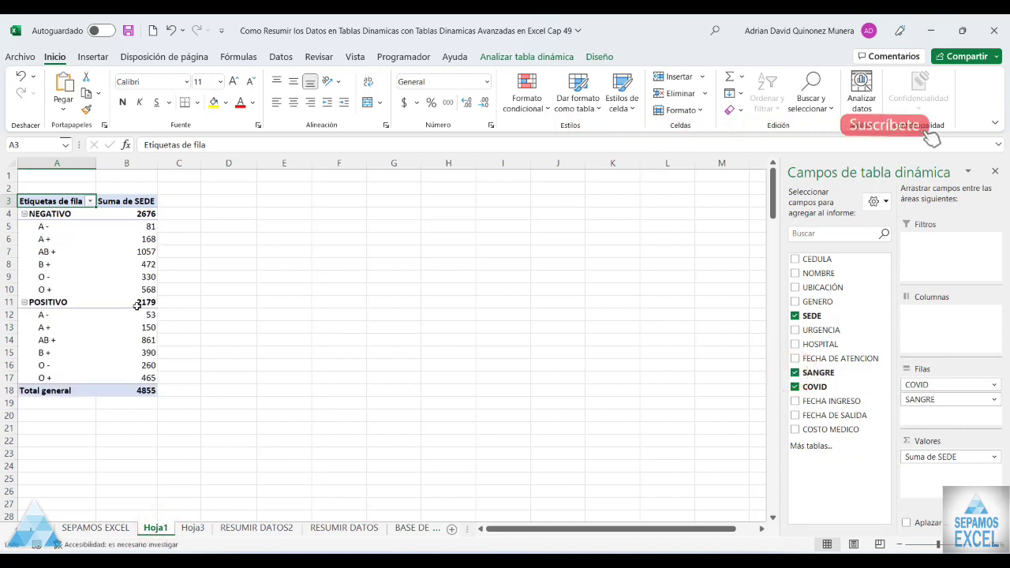
- Compare POSITIVO totals (2179 on Hoja1, 959 on Hoja3), then remove SANGRE and COVID from Hoja1
{"action": "left_click", "coordinate": [142, 302]}
{"action": "left_click", "coordinate": [193, 527]}
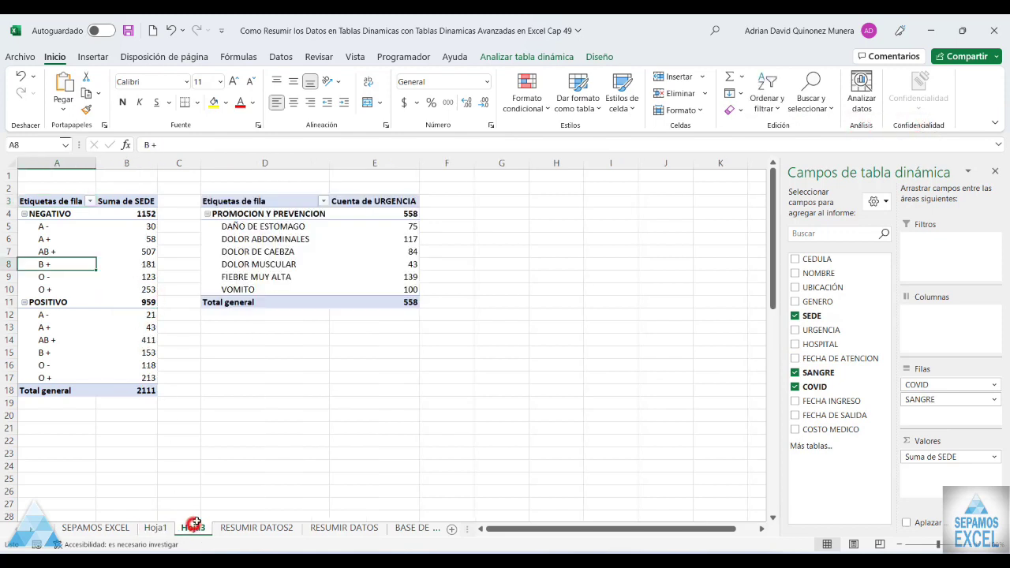
{"action": "left_click", "coordinate": [145, 302]}
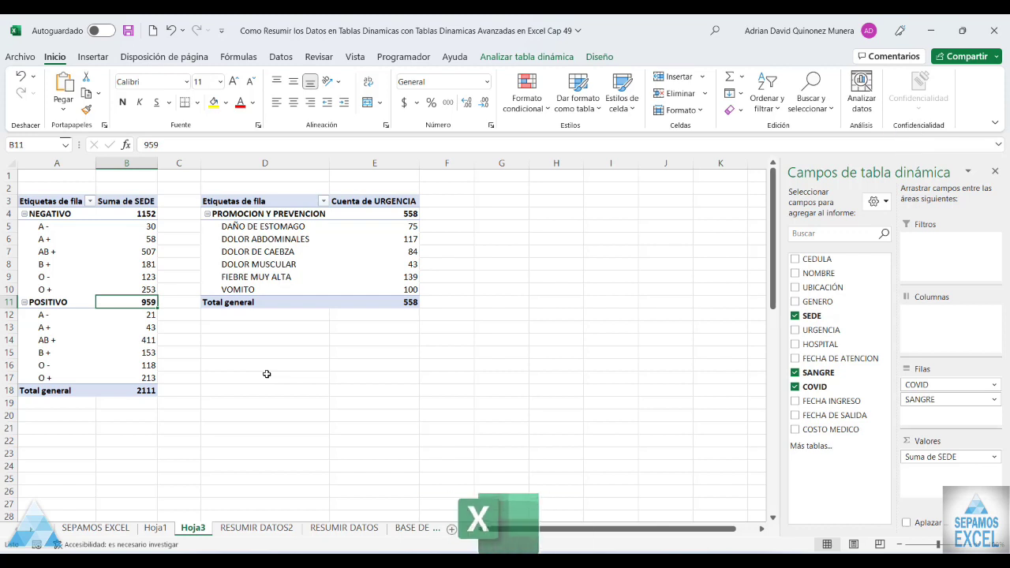
{"action": "left_click", "coordinate": [167, 530]}
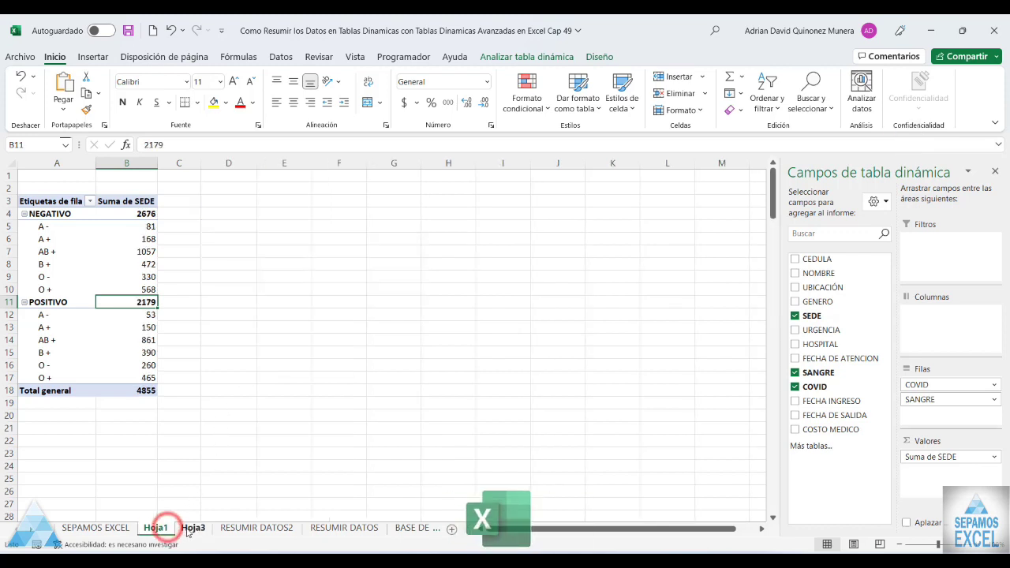
{"action": "left_click", "coordinate": [186, 529]}
{"action": "left_click", "coordinate": [158, 528]}
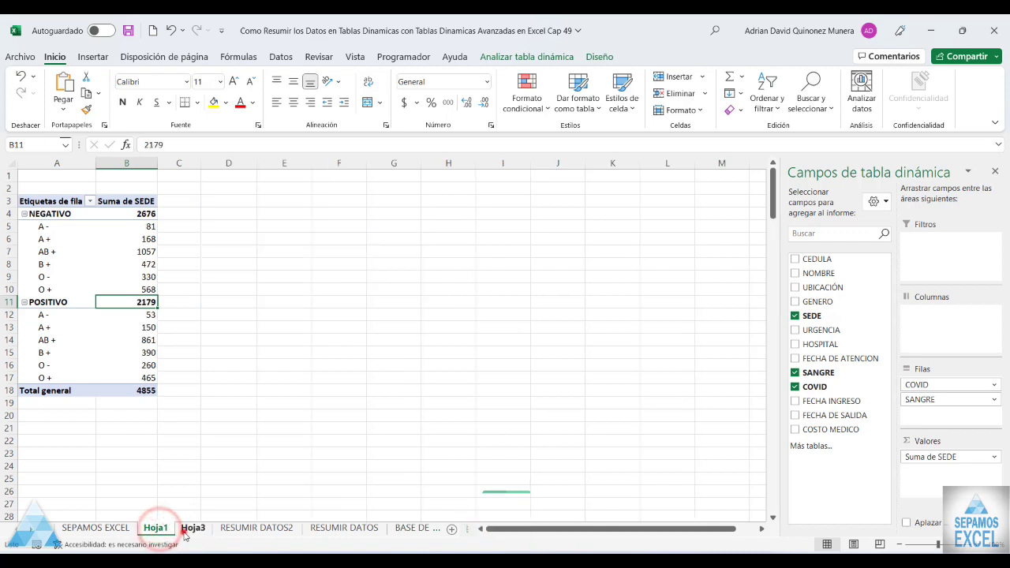
{"action": "left_click", "coordinate": [188, 528]}
{"action": "left_click", "coordinate": [158, 528]}
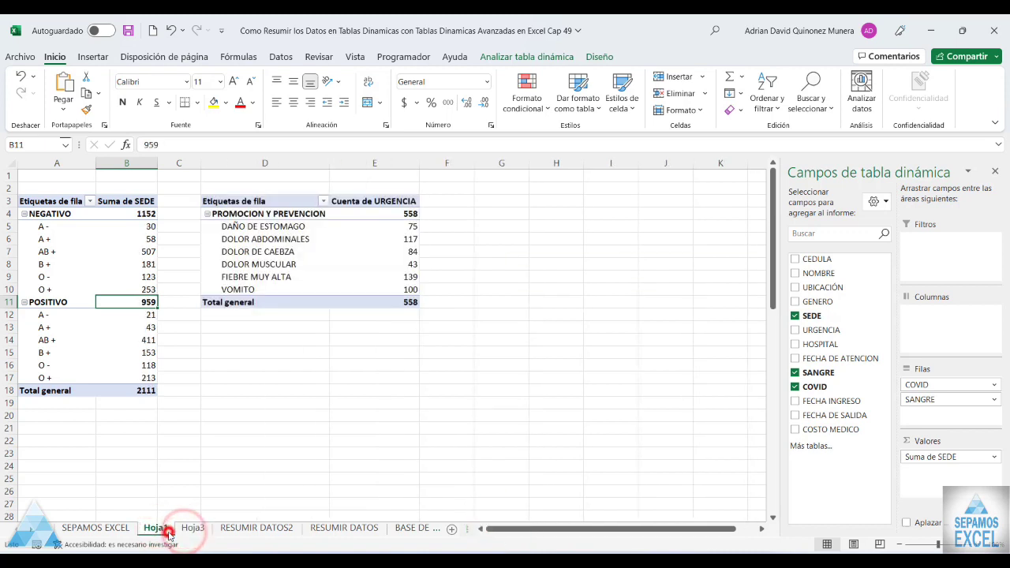
{"action": "left_click", "coordinate": [795, 372]}
{"action": "left_click", "coordinate": [794, 387]}
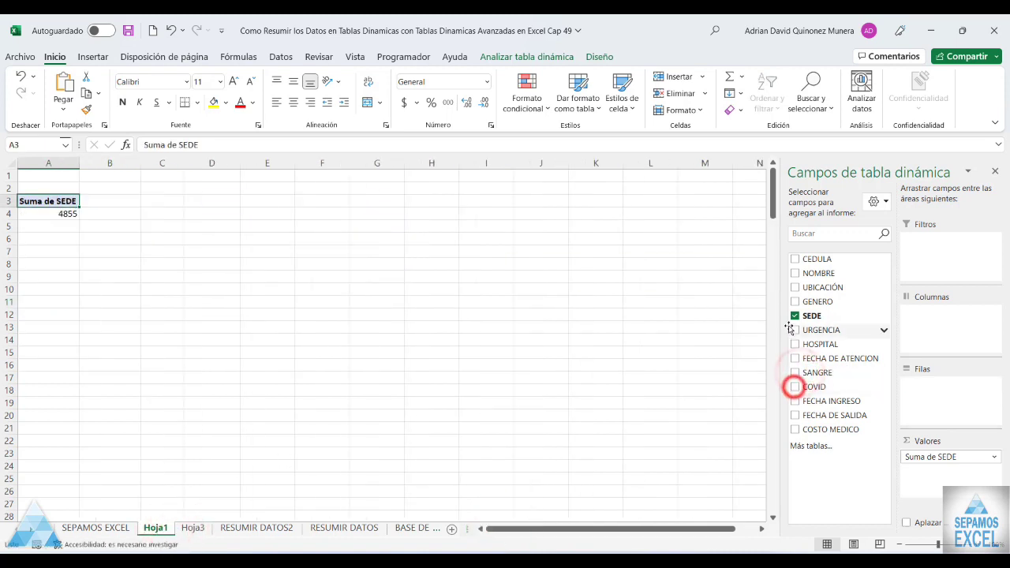
{"action": "left_click", "coordinate": [793, 316]}
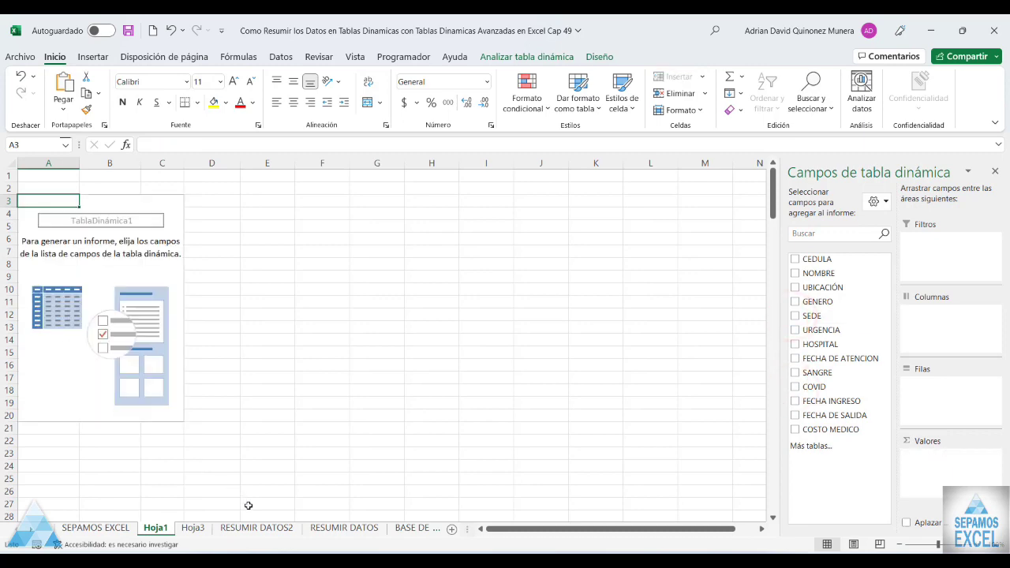
{"action": "left_click", "coordinate": [412, 528]}
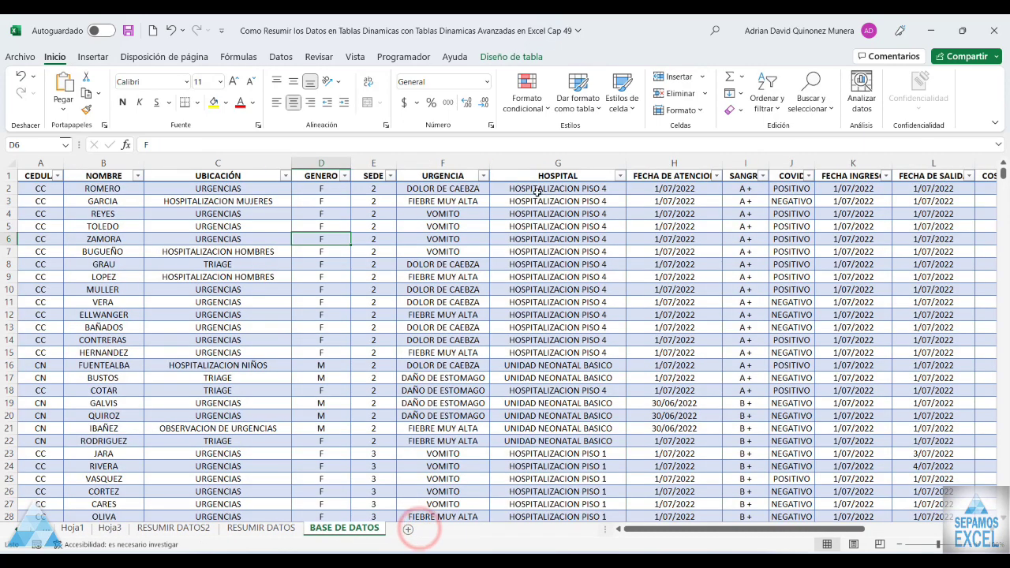
{"action": "mouse_move", "coordinate": [795, 528]}
{"action": "left_mouse_down"}
{"action": "mouse_move", "coordinate": [849, 528]}
{"action": "mouse_move", "coordinate": [790, 528]}
{"action": "left_mouse_up"}
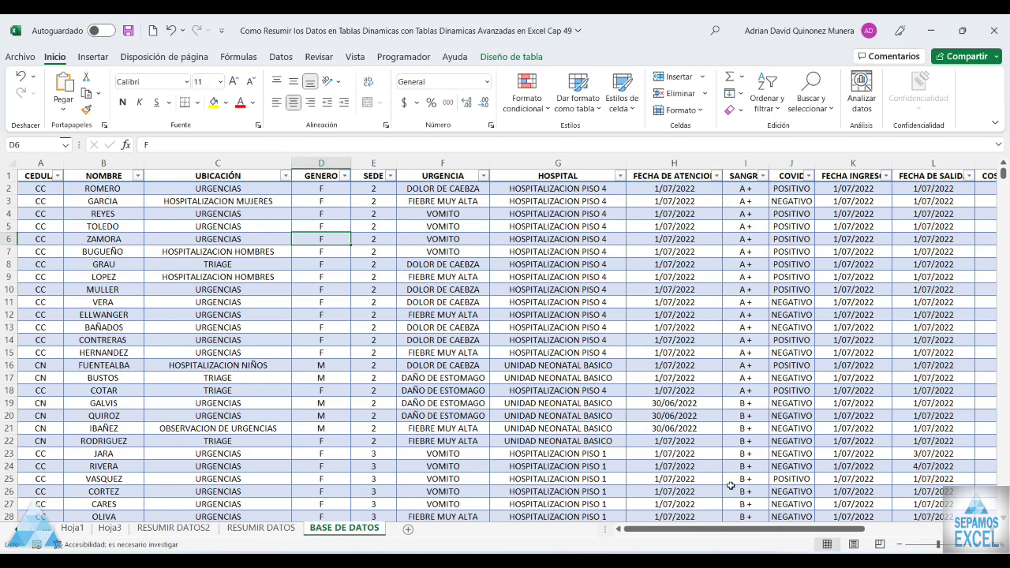
{"action": "left_click_drag", "start_coordinate": [728, 529], "coordinate": [725, 530]}
{"action": "left_click", "coordinate": [72, 528]}
{"action": "left_click", "coordinate": [105, 323]}
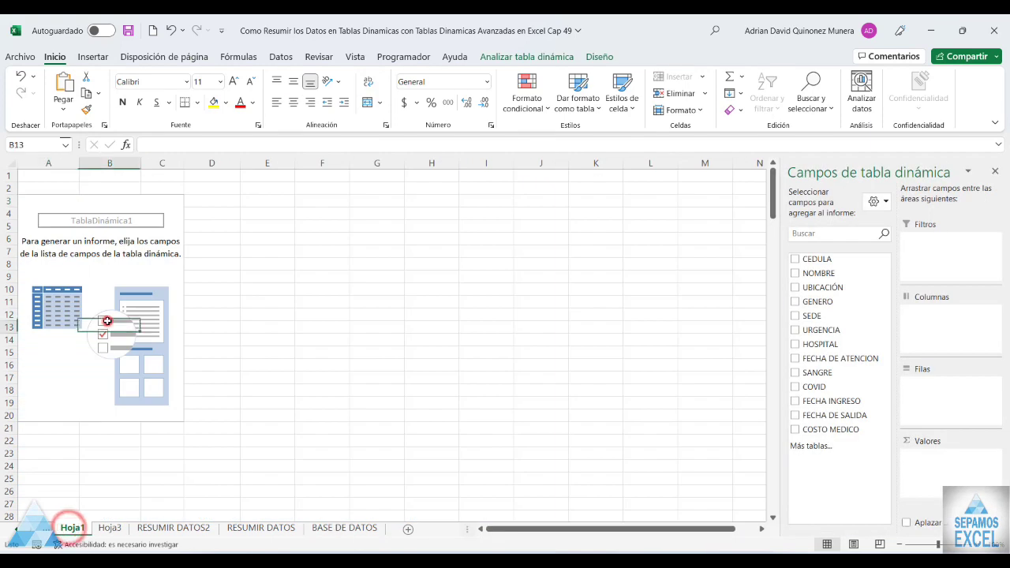
{"action": "left_click", "coordinate": [323, 535]}
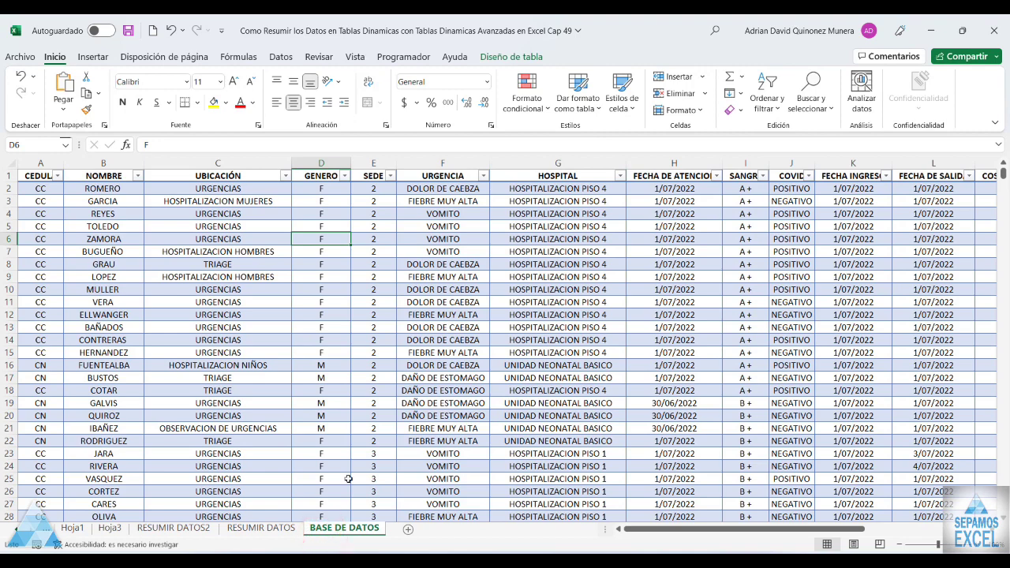
{"action": "left_click", "coordinate": [72, 528]}
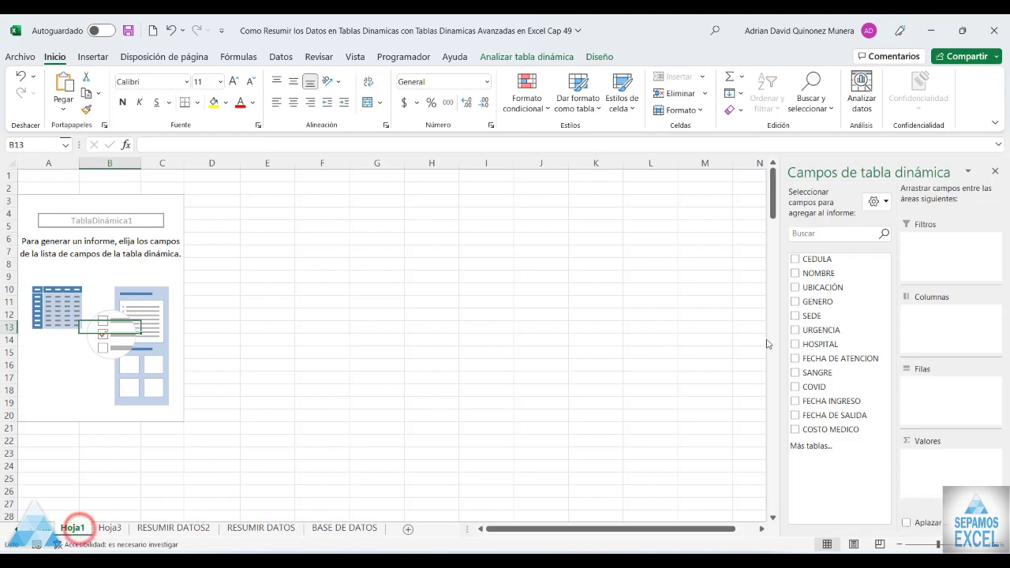
- List HOSPITAL as pivot rows and put GENERO across the columns
{"action": "left_click", "coordinate": [794, 345]}
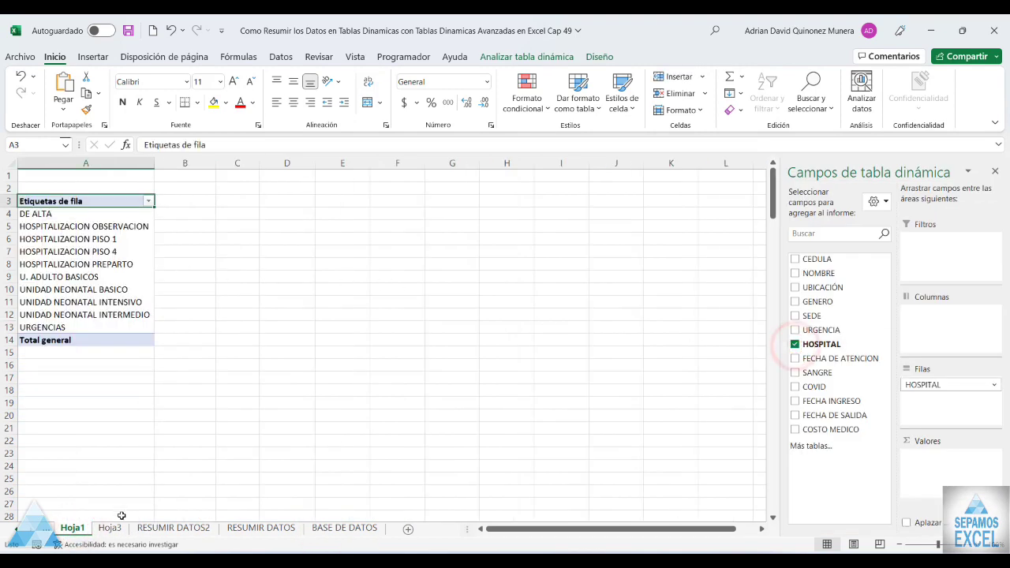
{"action": "left_click", "coordinate": [328, 528]}
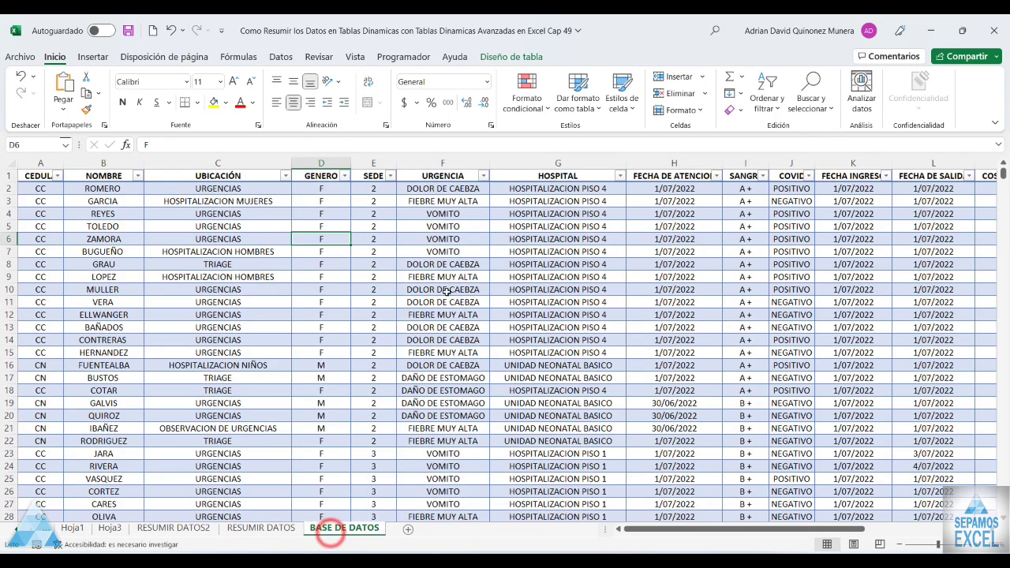
{"action": "left_click", "coordinate": [72, 528]}
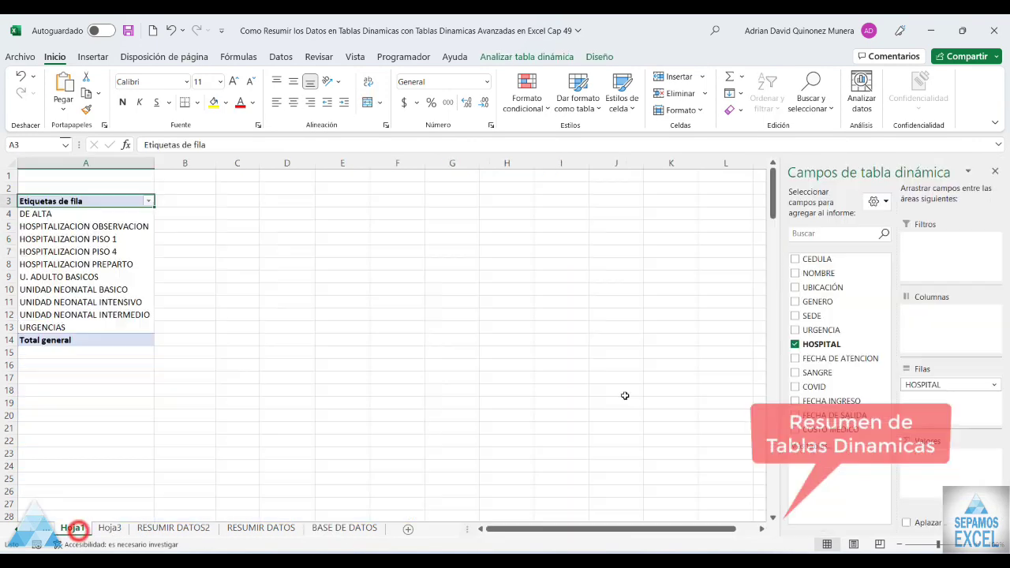
{"action": "left_click", "coordinate": [794, 302]}
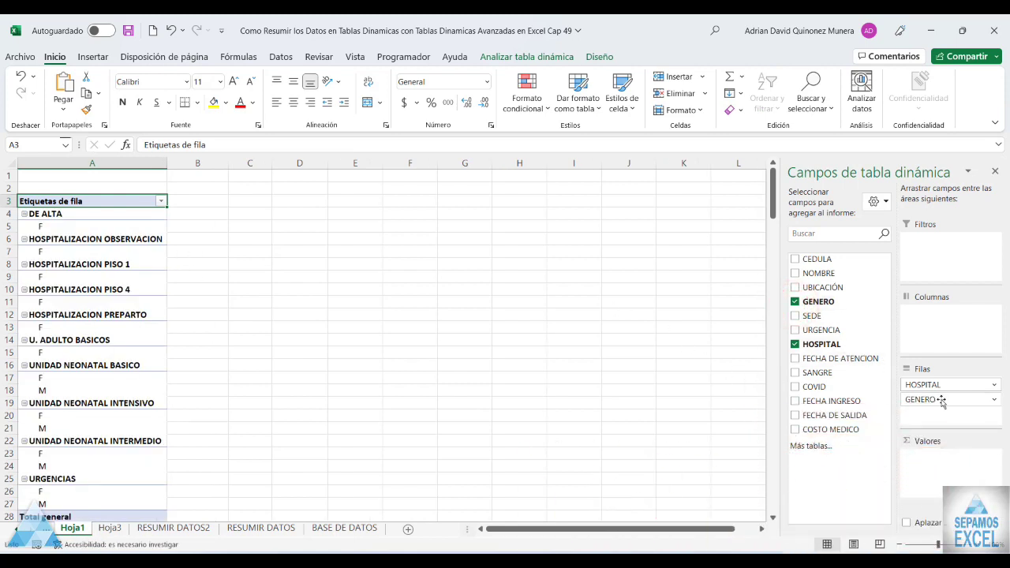
{"action": "left_click_drag", "start_coordinate": [939, 400], "coordinate": [951, 319]}
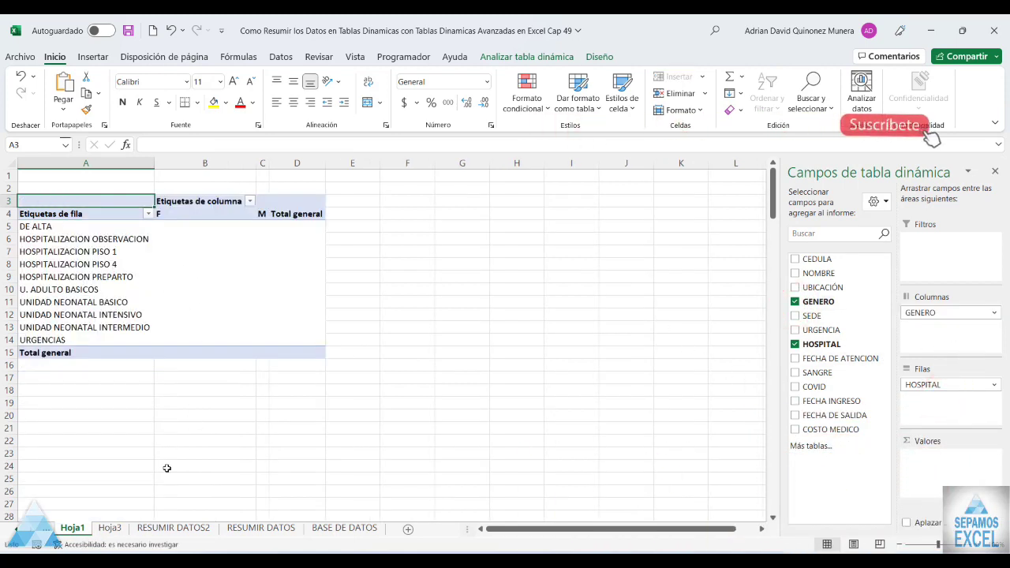
{"action": "left_click", "coordinate": [322, 527]}
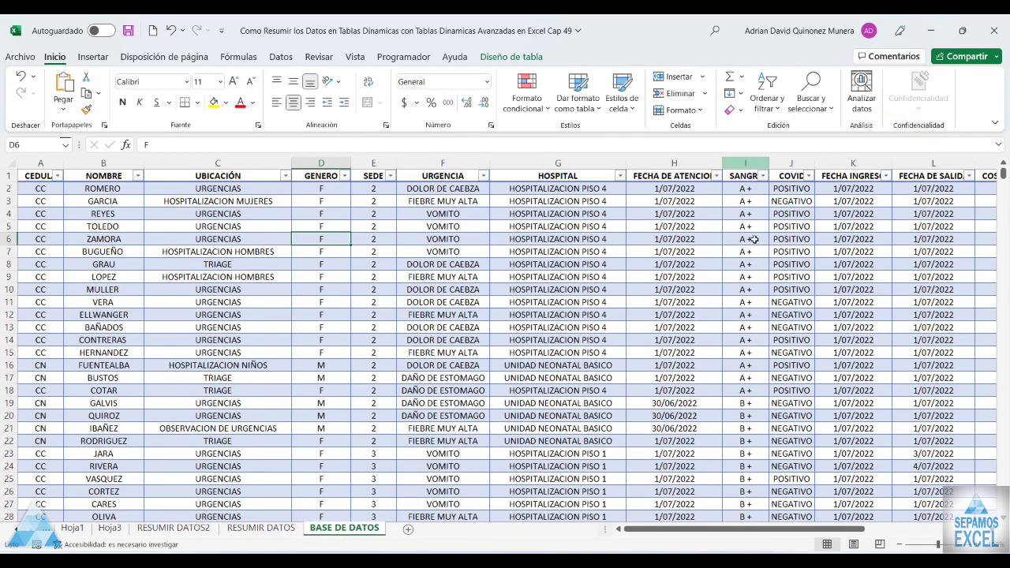
{"action": "left_click", "coordinate": [71, 529]}
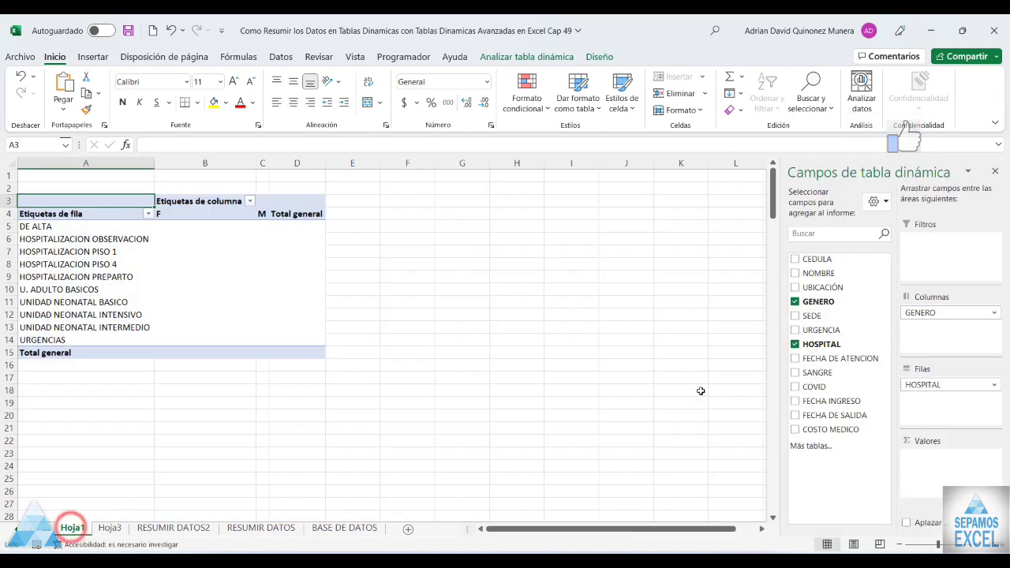
- Add SANGRE and COVID as row levels and sum COSTO MEDICO as the values
{"action": "left_click", "coordinate": [795, 376]}
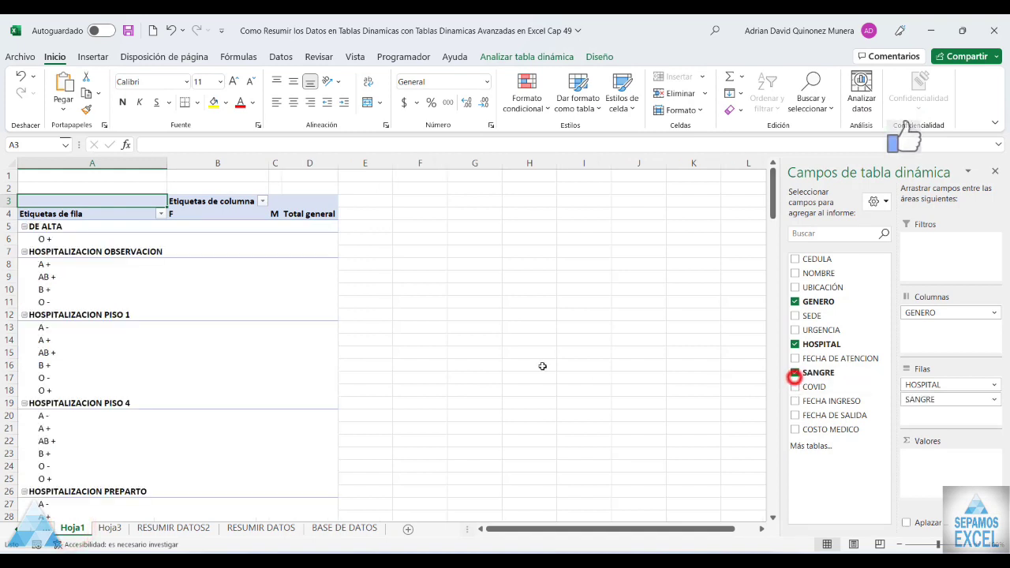
{"action": "scroll", "coordinate": [193, 355], "scroll_direction": "down", "scroll_amount": 5}
{"action": "scroll", "coordinate": [192, 355], "scroll_direction": "down", "scroll_amount": 6}
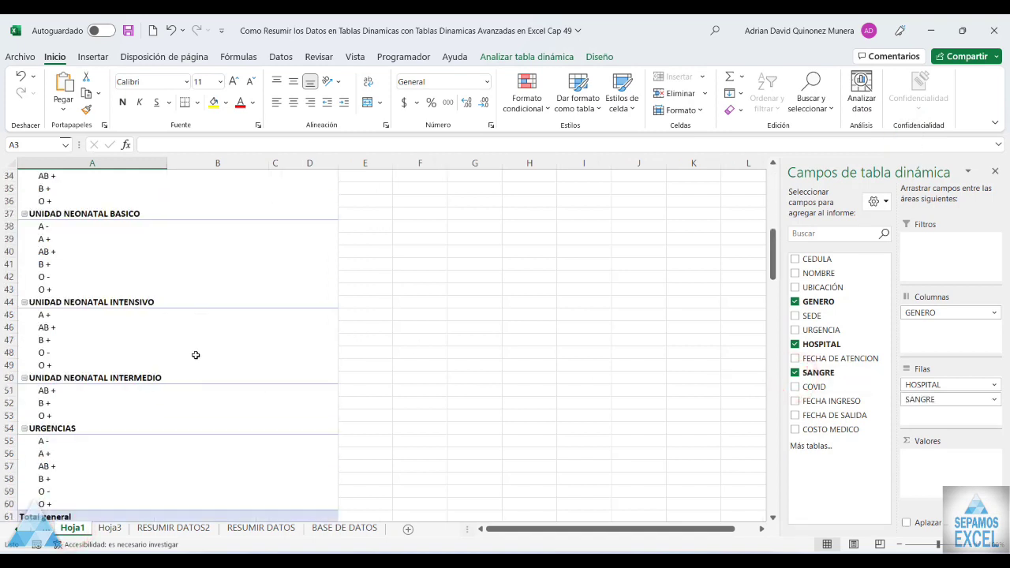
{"action": "scroll", "coordinate": [196, 356], "scroll_direction": "up", "scroll_amount": 11}
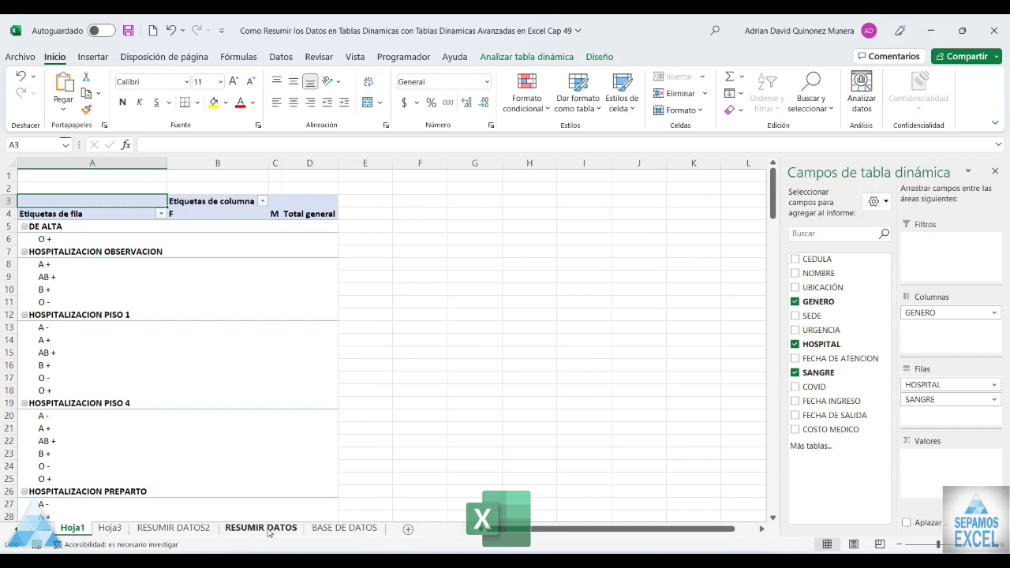
{"action": "left_click", "coordinate": [318, 528]}
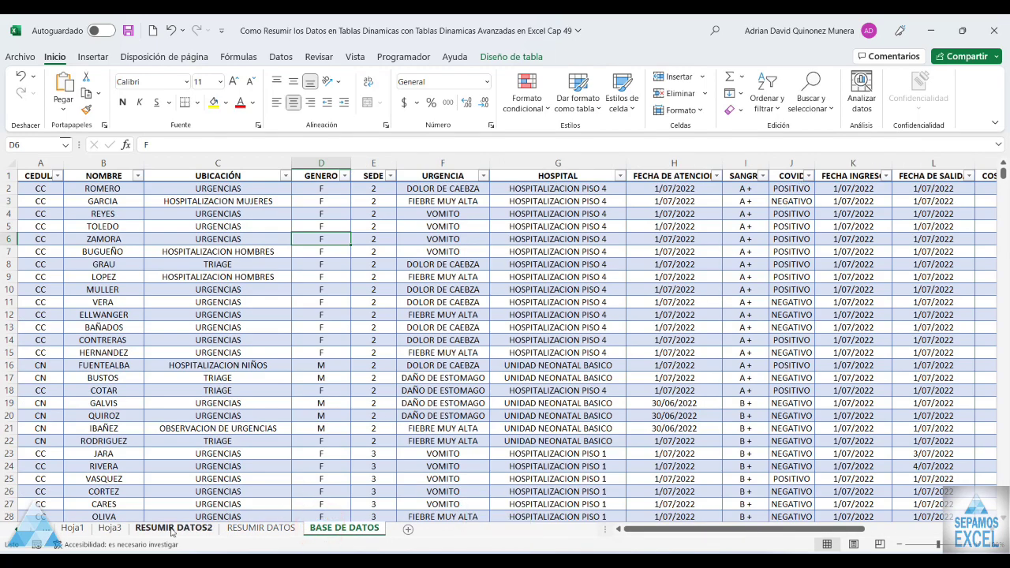
{"action": "left_click", "coordinate": [72, 528]}
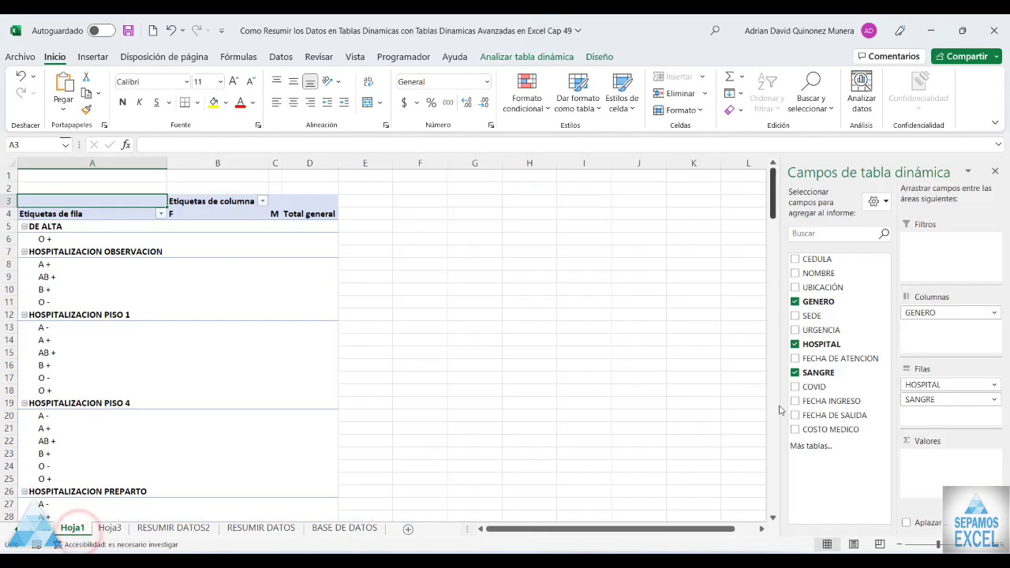
{"action": "left_click", "coordinate": [795, 387]}
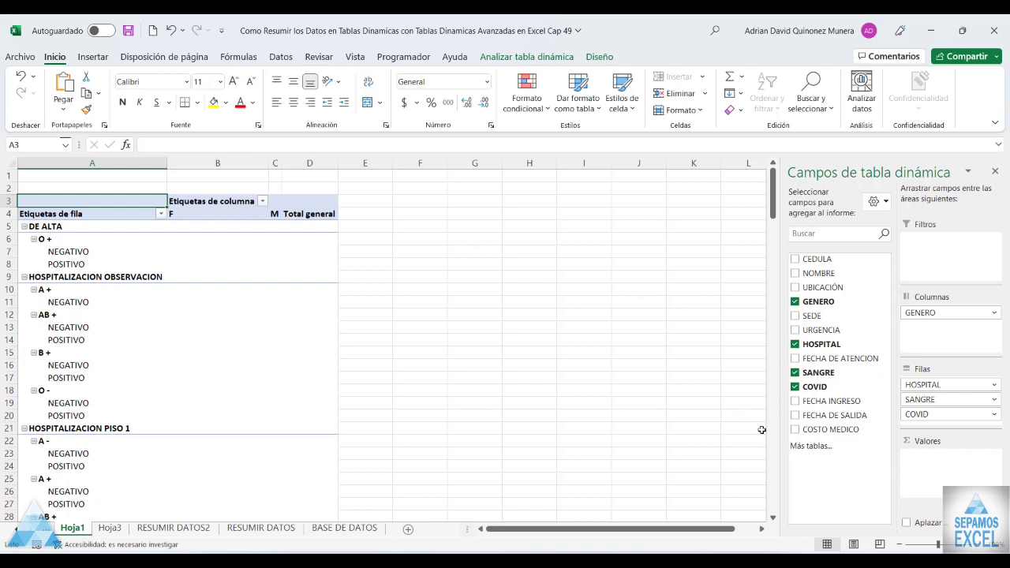
{"action": "left_click", "coordinate": [795, 429]}
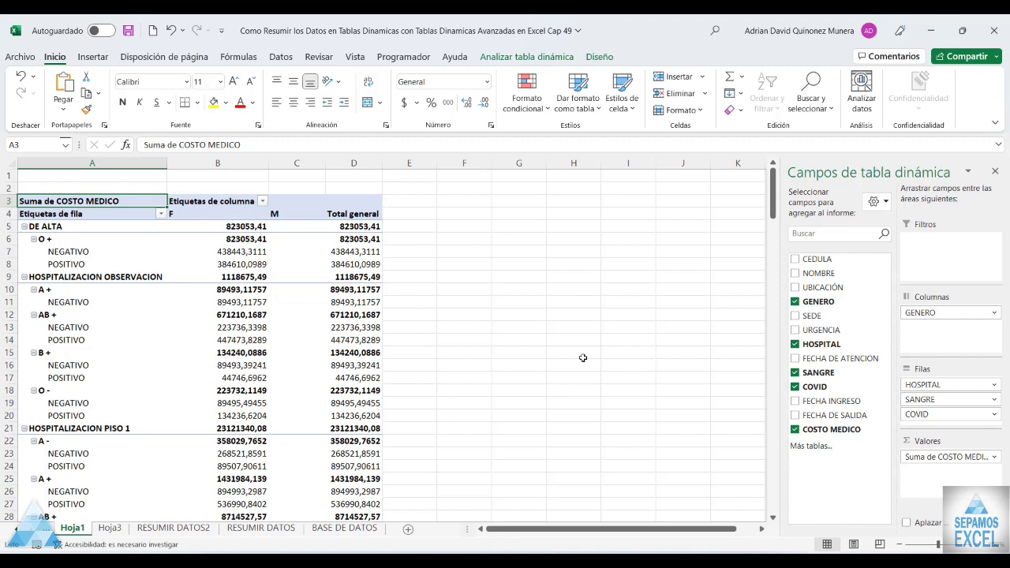
- Format the Suma de COSTO MEDICO values as Moneda with 0 decimal places
{"action": "right_click", "coordinate": [236, 252]}
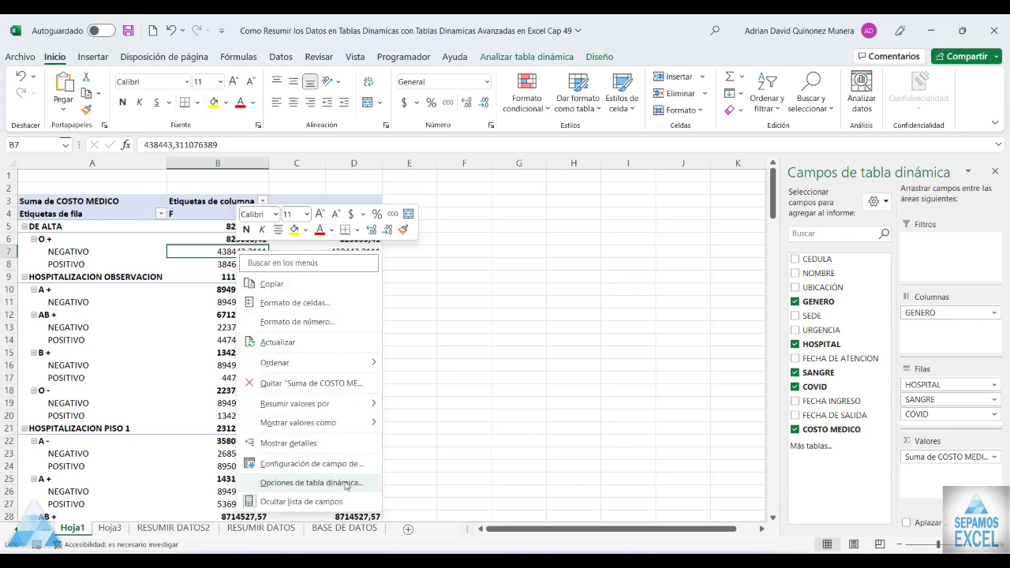
{"action": "left_click", "coordinate": [345, 467]}
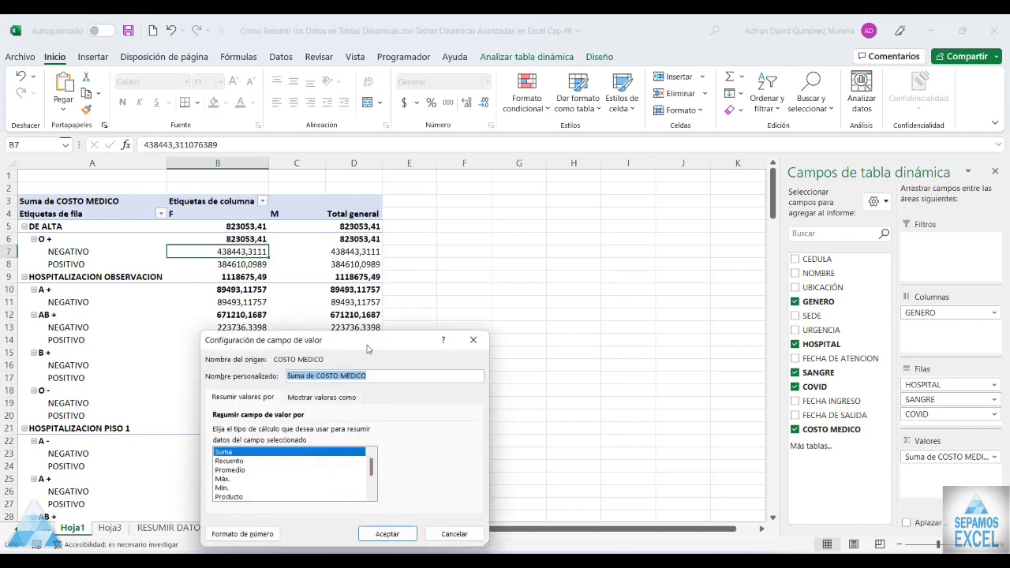
{"action": "left_click_drag", "start_coordinate": [367, 342], "coordinate": [584, 104]}
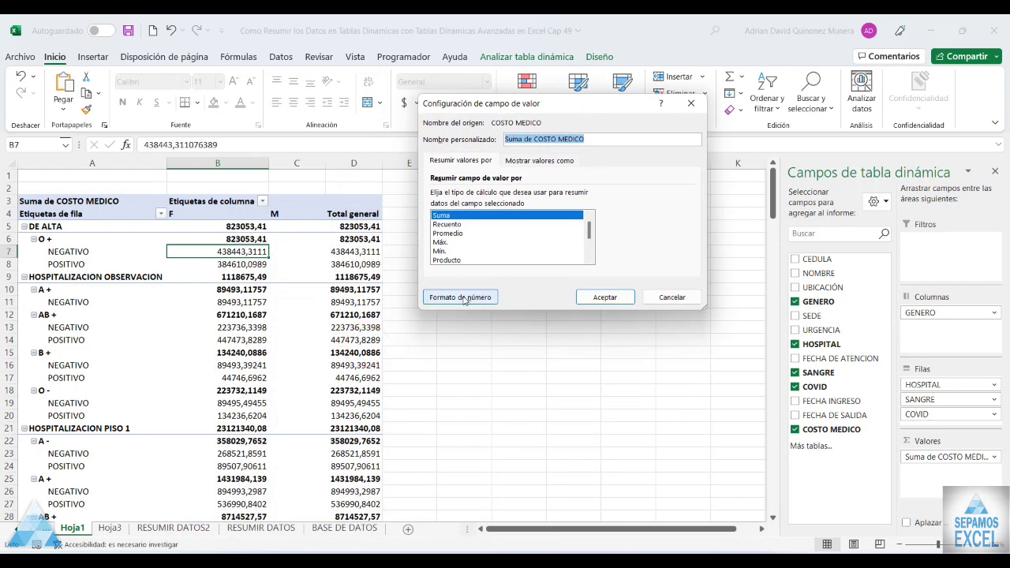
{"action": "left_click", "coordinate": [463, 297]}
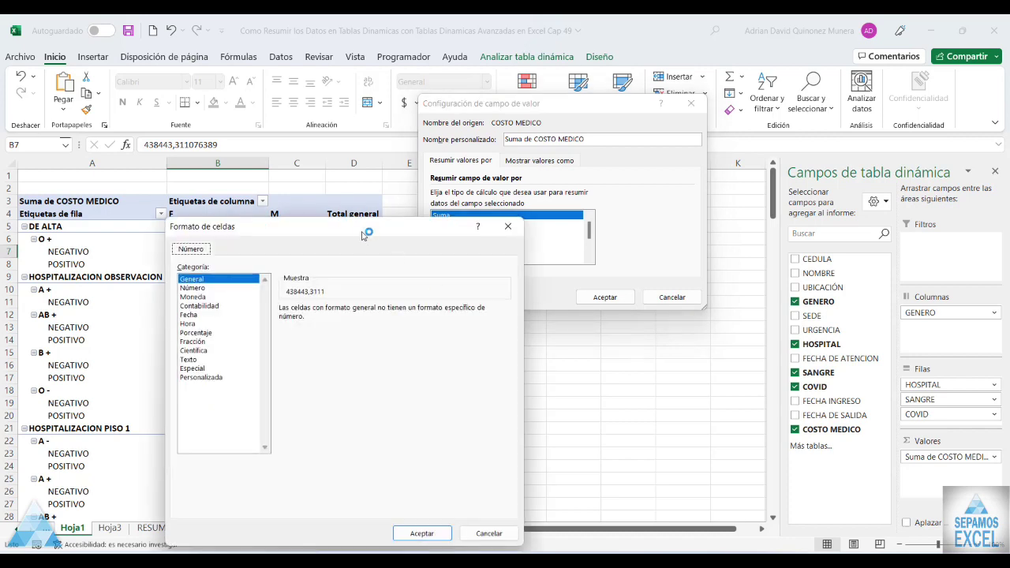
{"action": "left_click", "coordinate": [245, 232]}
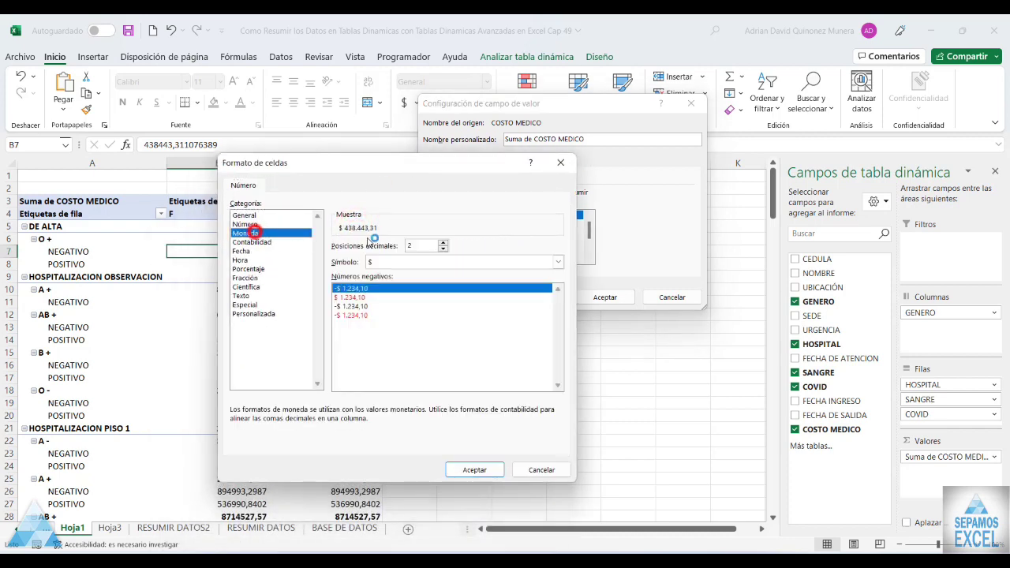
{"action": "left_click", "coordinate": [443, 249]}
{"action": "left_click", "coordinate": [444, 249]}
{"action": "left_click", "coordinate": [483, 470]}
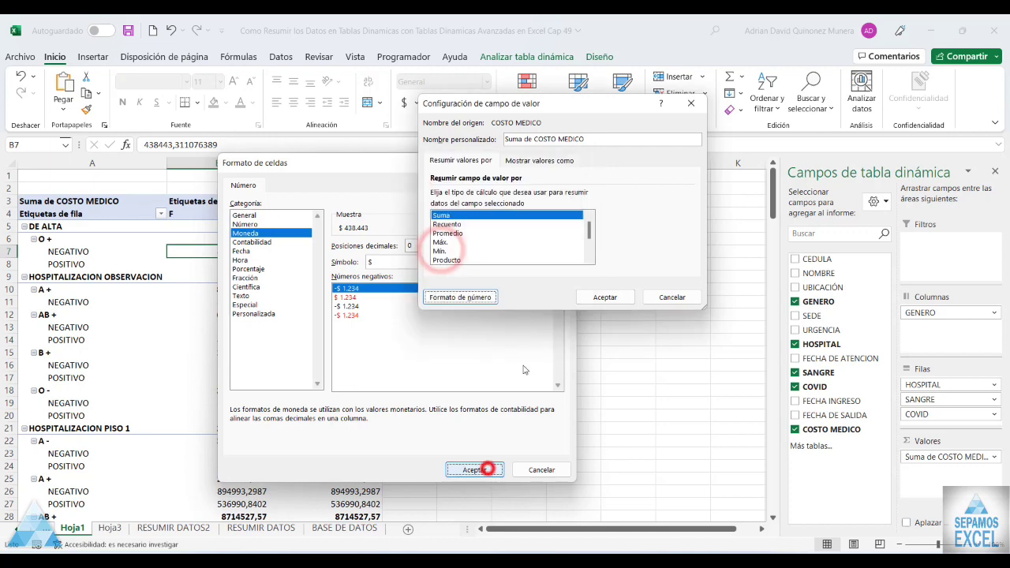
{"action": "left_click", "coordinate": [588, 297]}
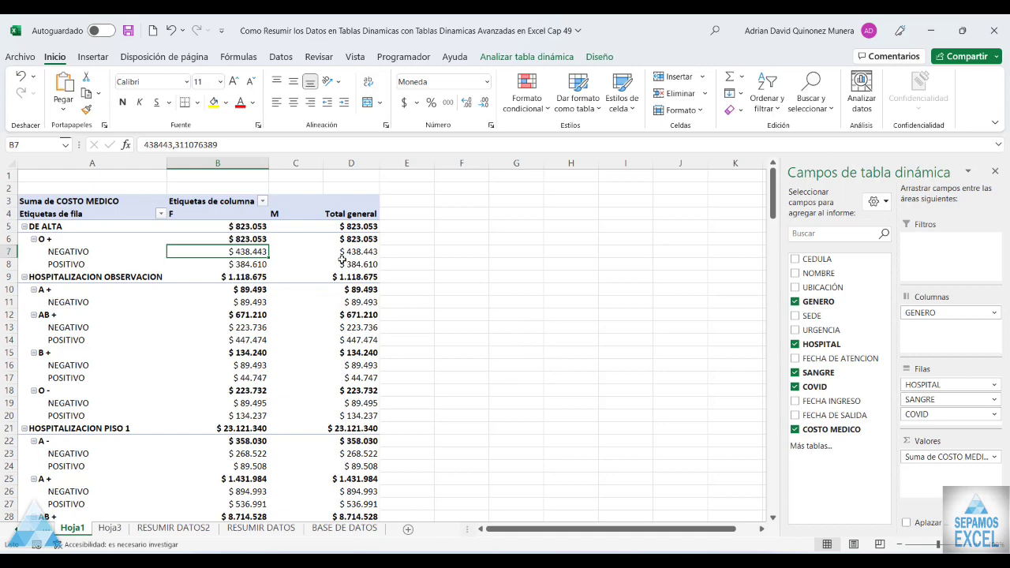
- Close the PivotTable Fields pane and scroll through the currency cost totals and back up
{"action": "left_click", "coordinate": [996, 170]}
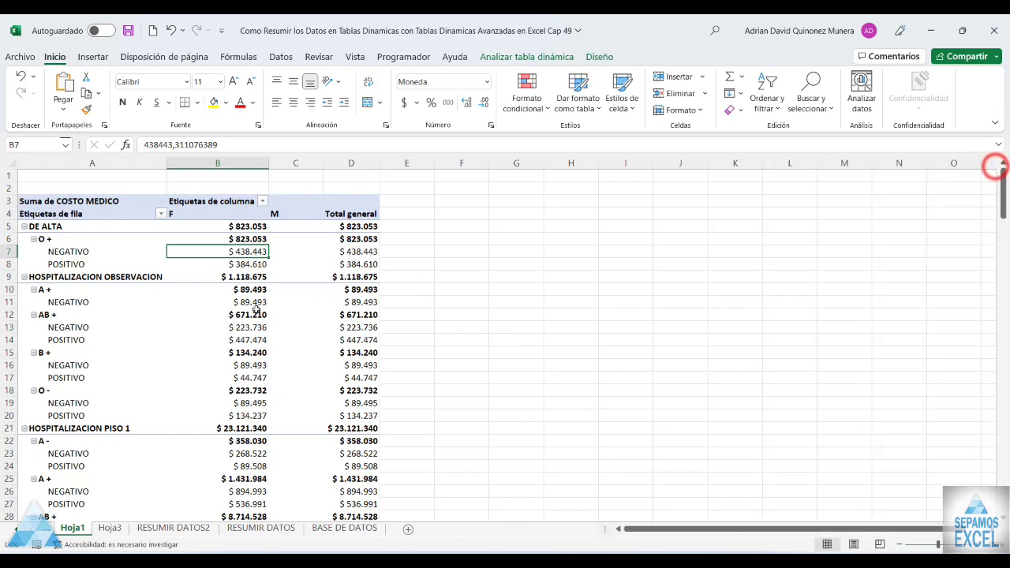
{"action": "scroll", "coordinate": [996, 169], "scroll_direction": "down", "scroll_amount": 4}
{"action": "scroll", "coordinate": [996, 170], "scroll_direction": "down", "scroll_amount": 5}
{"action": "scroll", "coordinate": [996, 169], "scroll_direction": "down", "scroll_amount": 5}
{"action": "scroll", "coordinate": [247, 327], "scroll_direction": "down", "scroll_amount": 6}
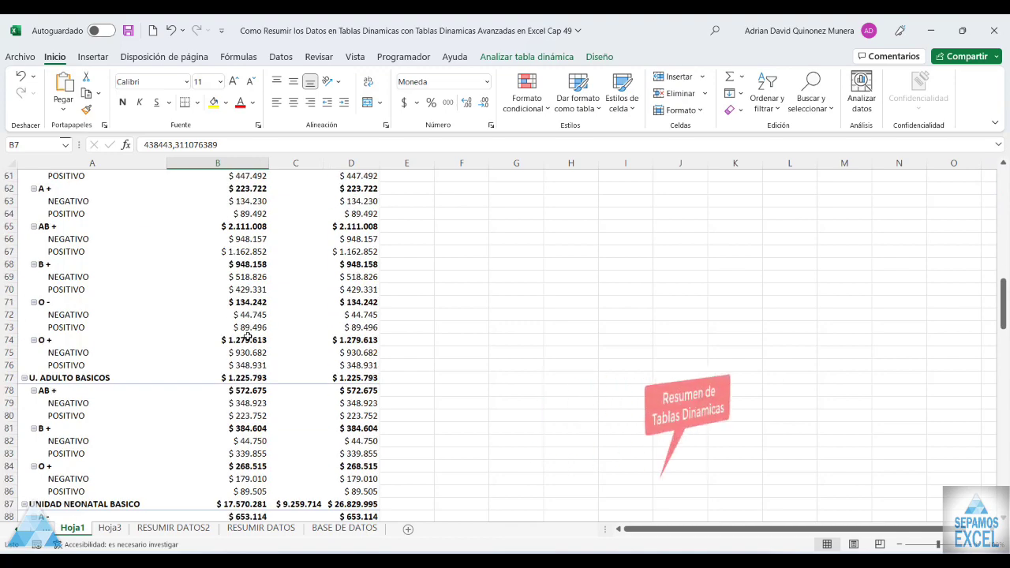
{"action": "scroll", "coordinate": [247, 327], "scroll_direction": "down", "scroll_amount": 5}
{"action": "scroll", "coordinate": [253, 330], "scroll_direction": "down", "scroll_amount": 5}
{"action": "scroll", "coordinate": [266, 334], "scroll_direction": "up", "scroll_amount": 4}
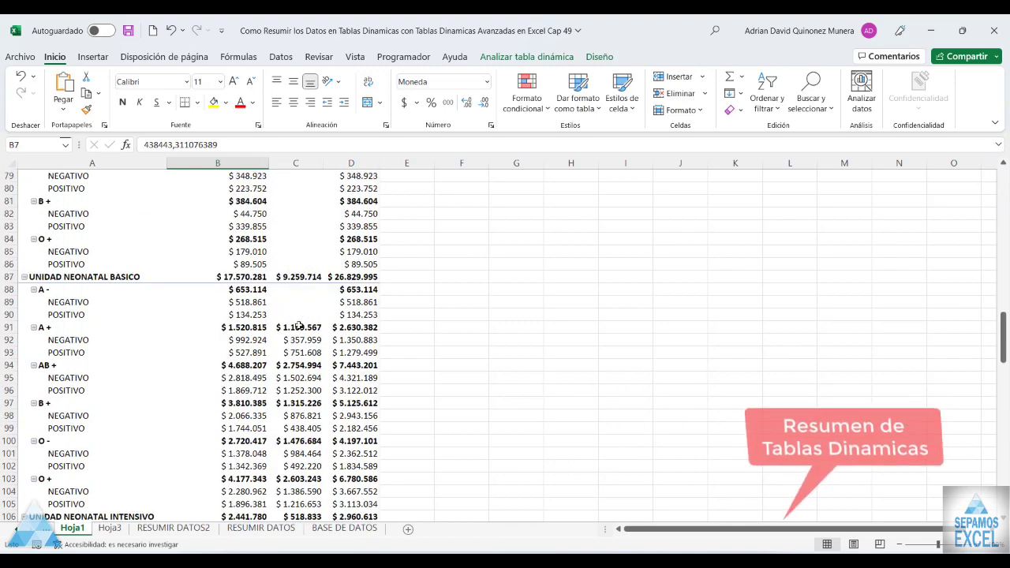
{"action": "scroll", "coordinate": [299, 326], "scroll_direction": "up", "scroll_amount": 5}
{"action": "scroll", "coordinate": [299, 325], "scroll_direction": "up", "scroll_amount": 7}
{"action": "scroll", "coordinate": [299, 326], "scroll_direction": "up", "scroll_amount": 14}
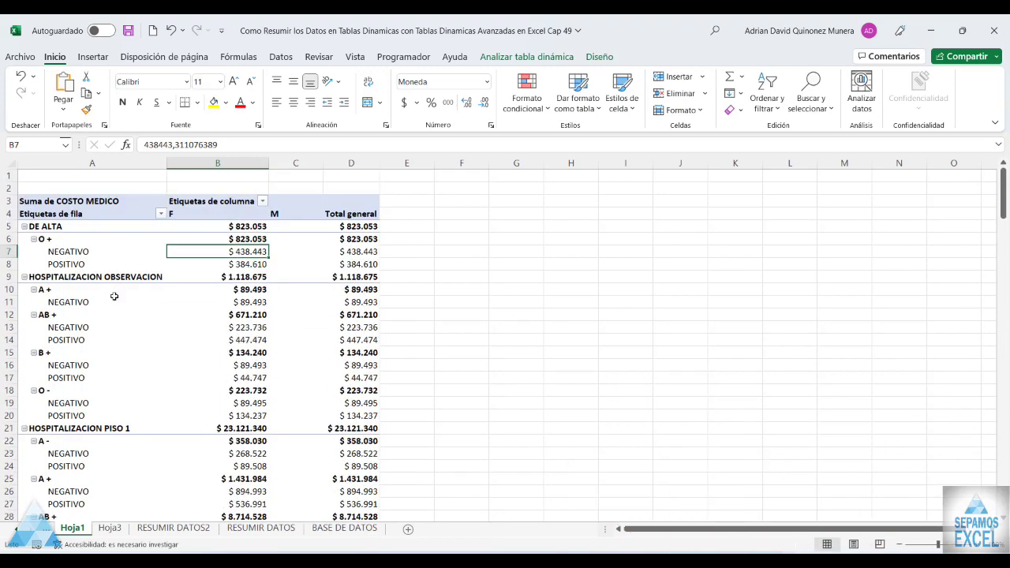
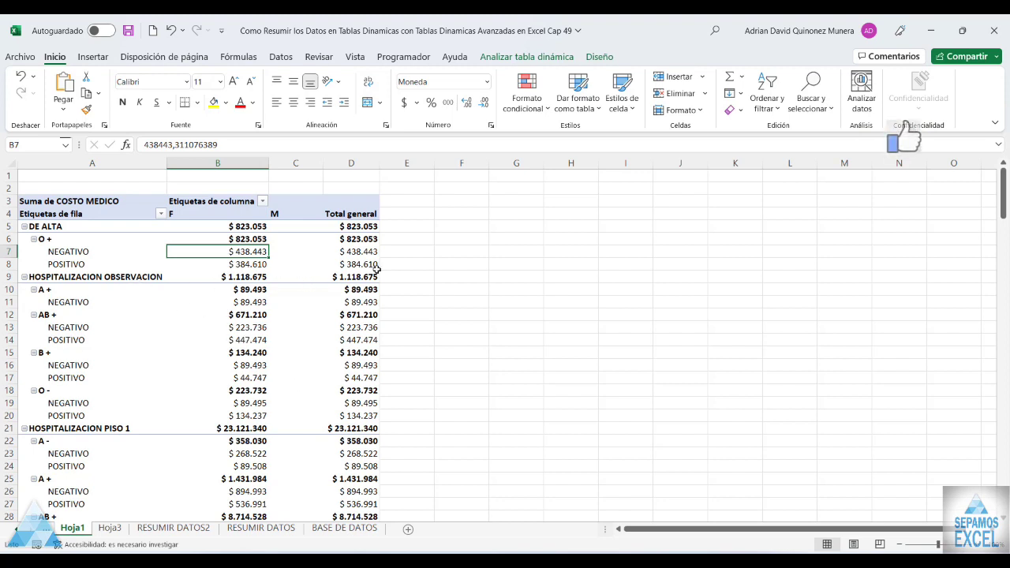
- Drill into the DE ALTA O+ NEGATIVO cost to list its records on new sheet Hoja5
{"action": "mouse_move", "coordinate": [243, 238]}
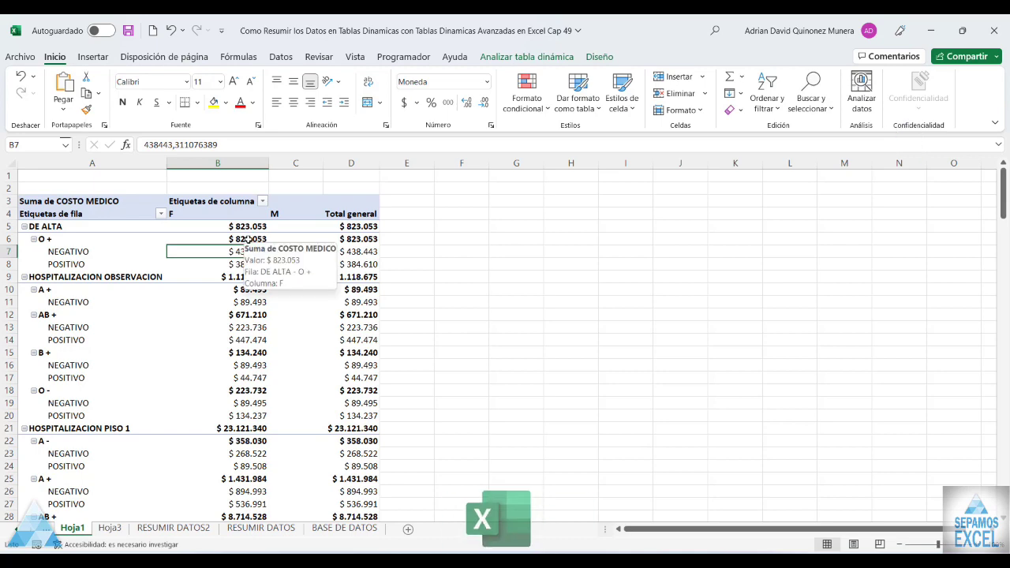
{"action": "double_click", "coordinate": [249, 251]}
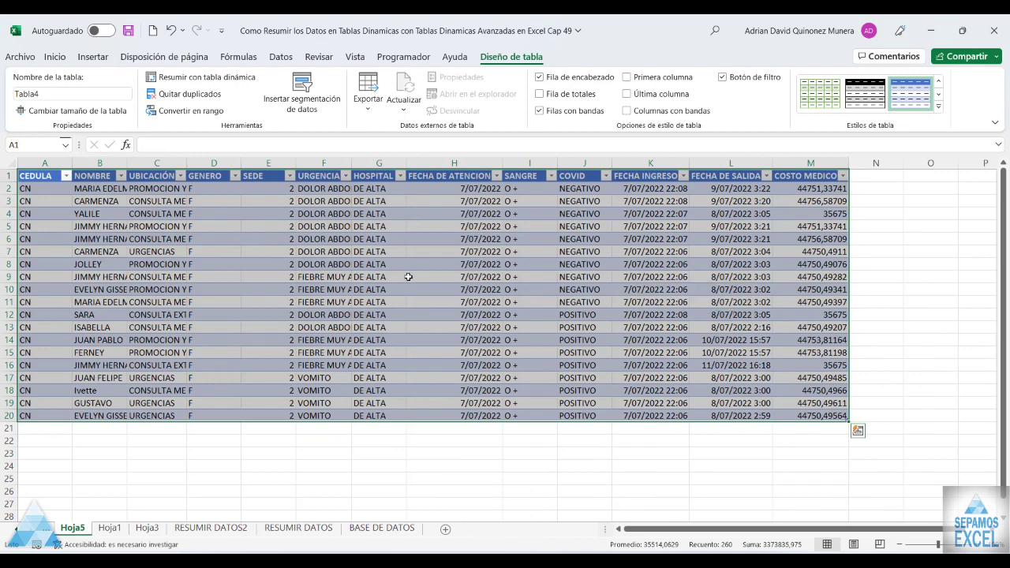
{"action": "left_click", "coordinate": [408, 277]}
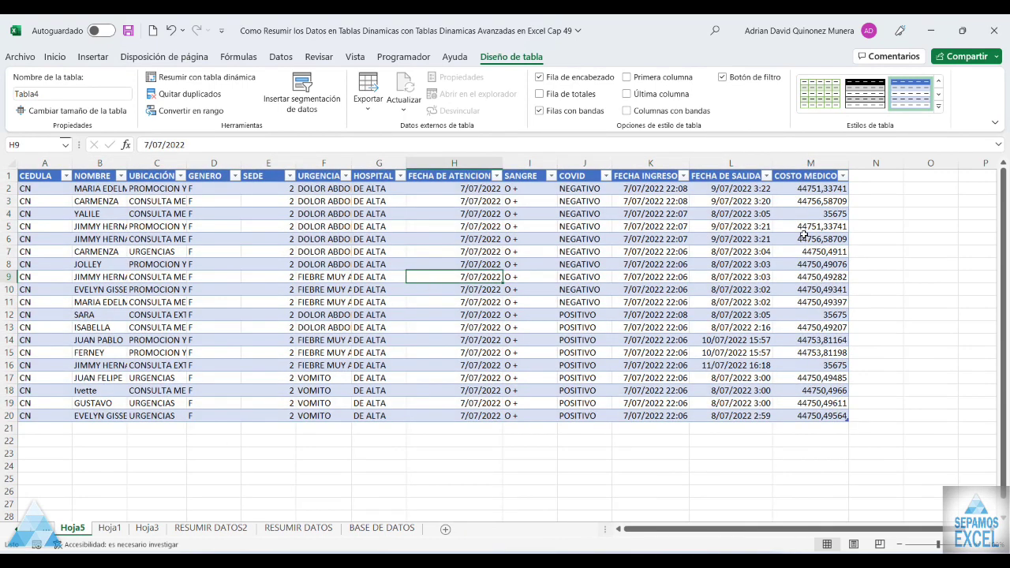
- Auto-fit the NOMBRE, UBICACIÓN and SEDE column widths of the Tabla4 detail table
{"action": "double_click", "coordinate": [125, 164]}
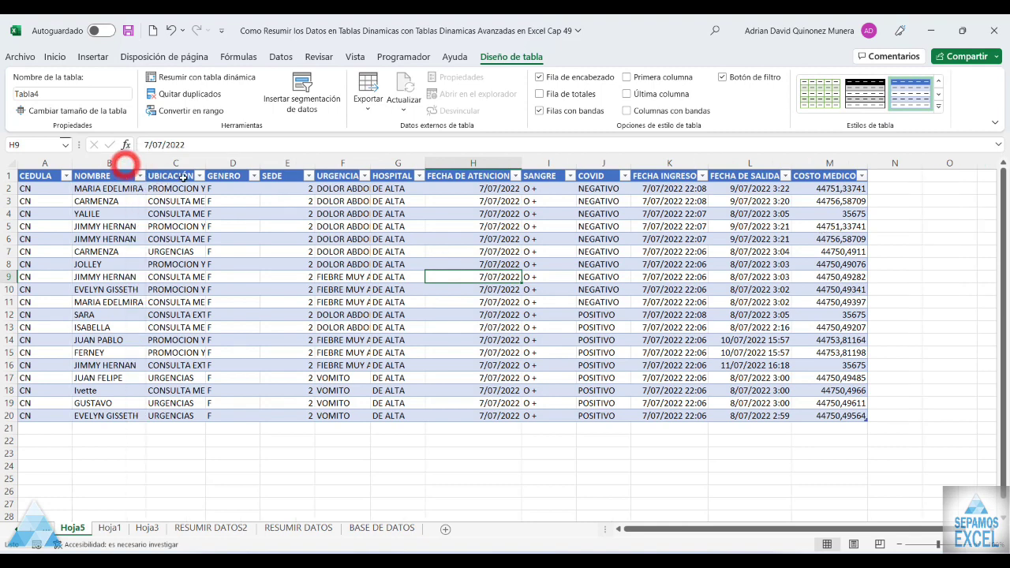
{"action": "double_click", "coordinate": [204, 163]}
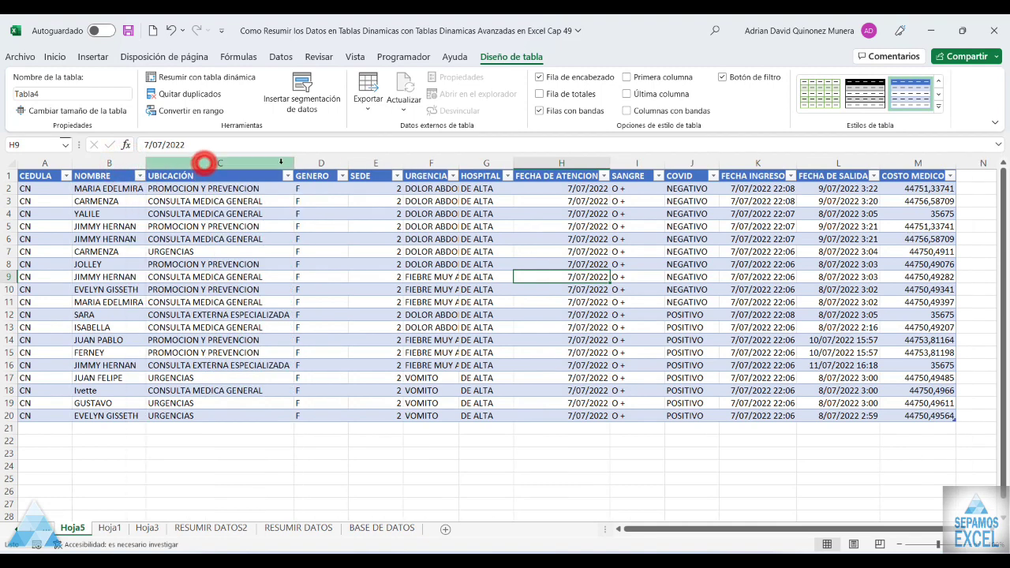
{"action": "double_click", "coordinate": [403, 162]}
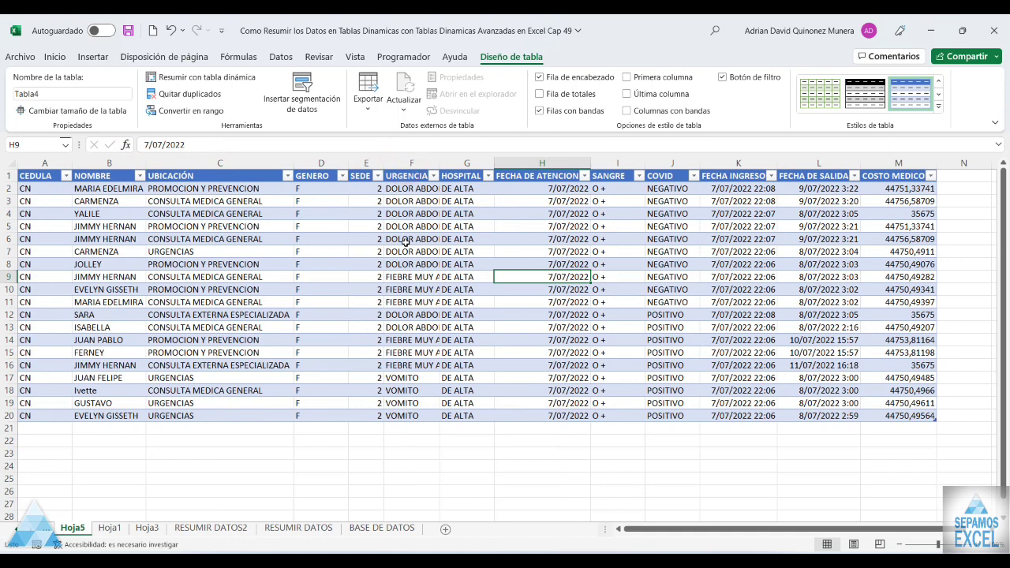
{"action": "left_click", "coordinate": [225, 263]}
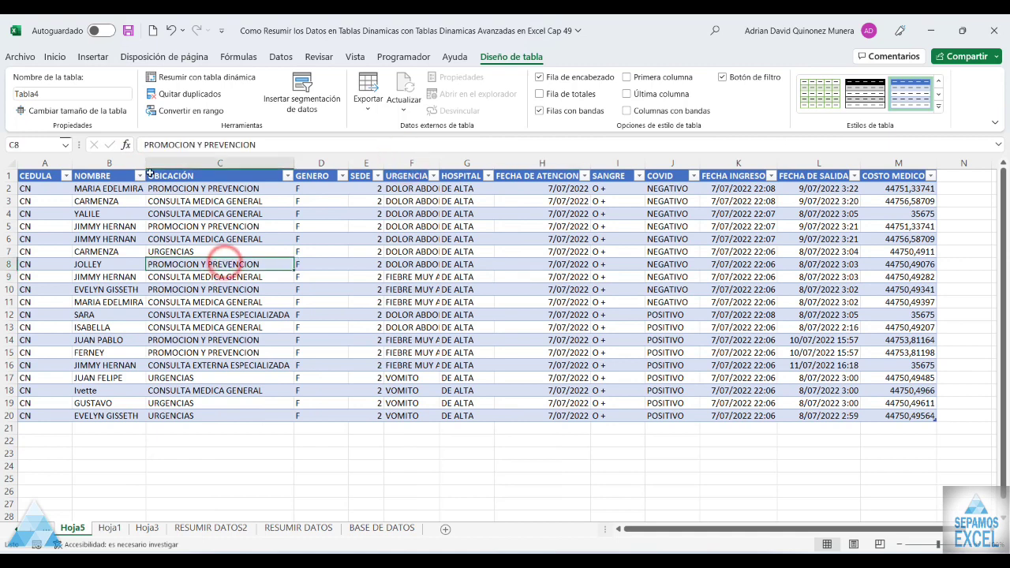
{"action": "left_click", "coordinate": [93, 57]}
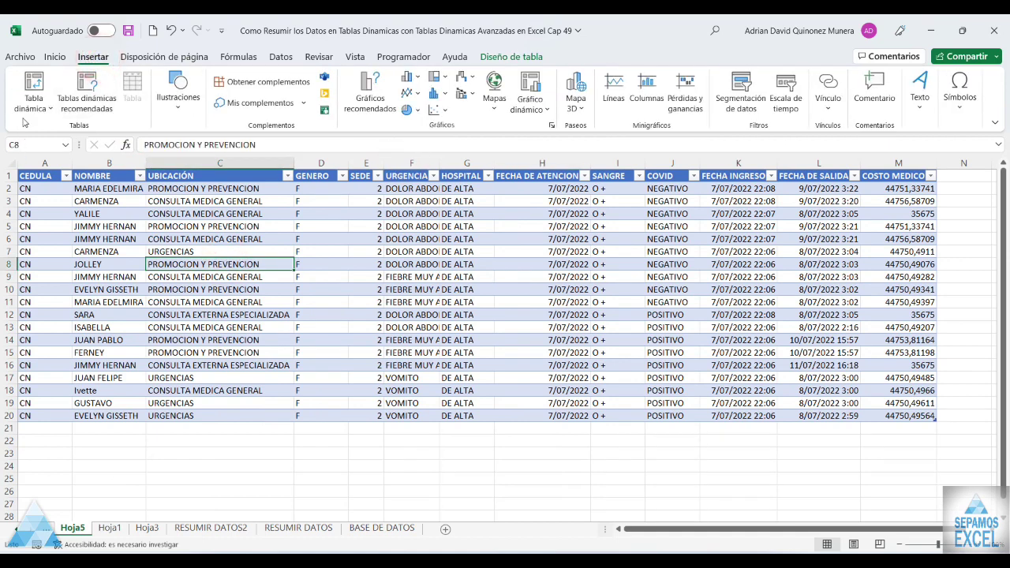
- Insert an empty pivot table from Tabla4 onto the existing sheet Hoja3 at H3
{"action": "left_click", "coordinate": [32, 86]}
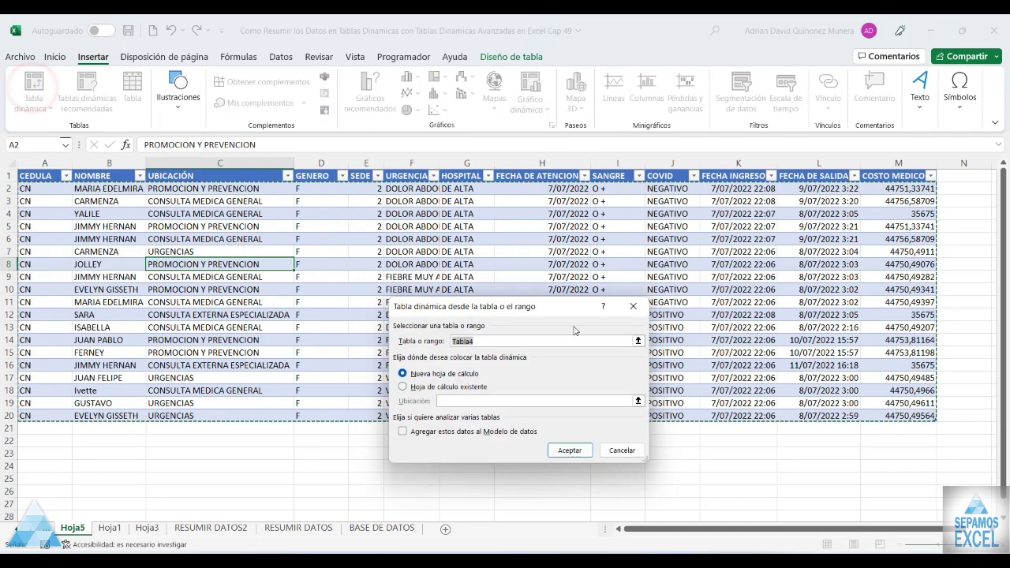
{"action": "left_click_drag", "start_coordinate": [561, 306], "coordinate": [534, 233]}
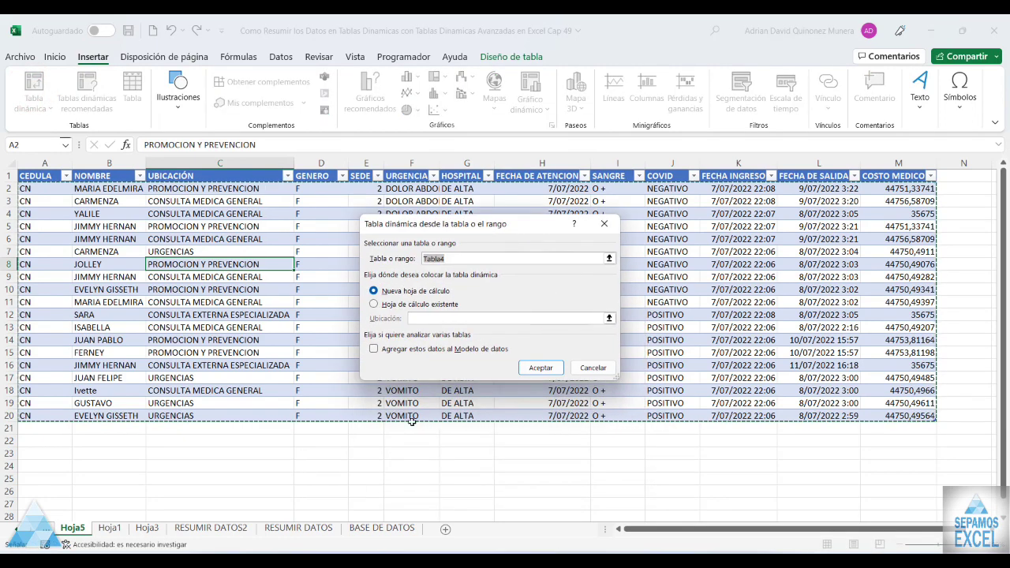
{"action": "left_click", "coordinate": [377, 304]}
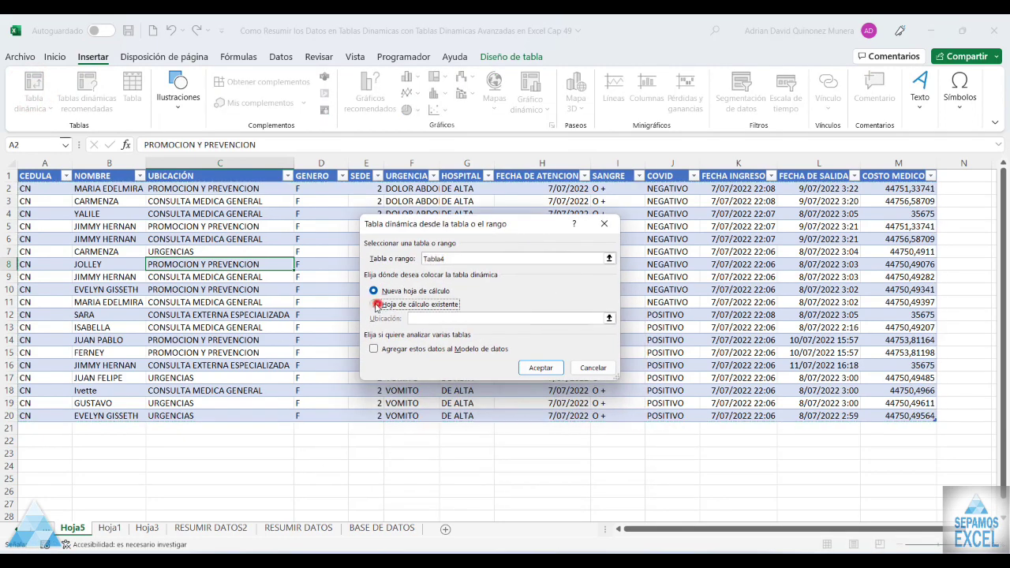
{"action": "left_click", "coordinate": [148, 529]}
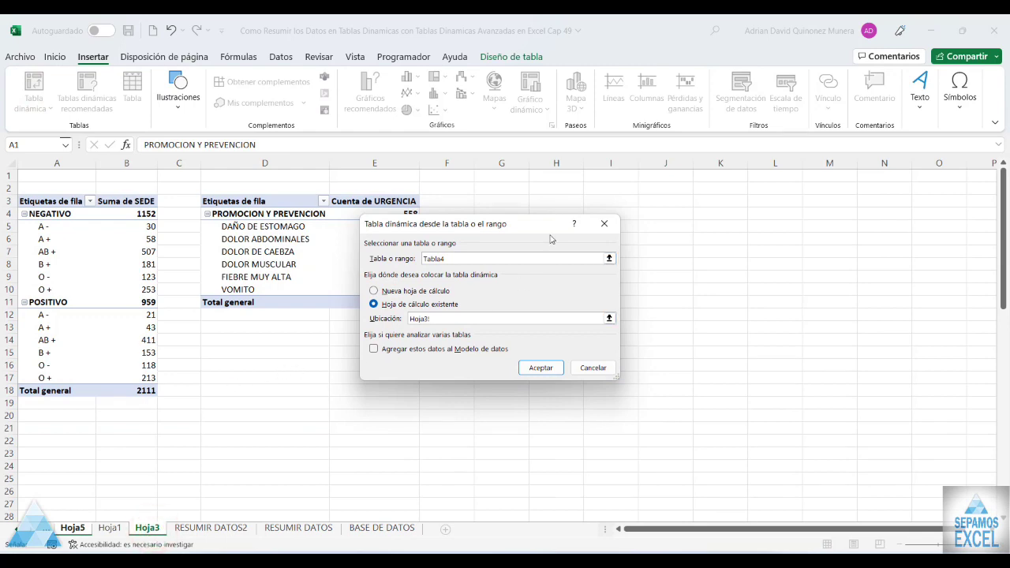
{"action": "left_click", "coordinate": [540, 368]}
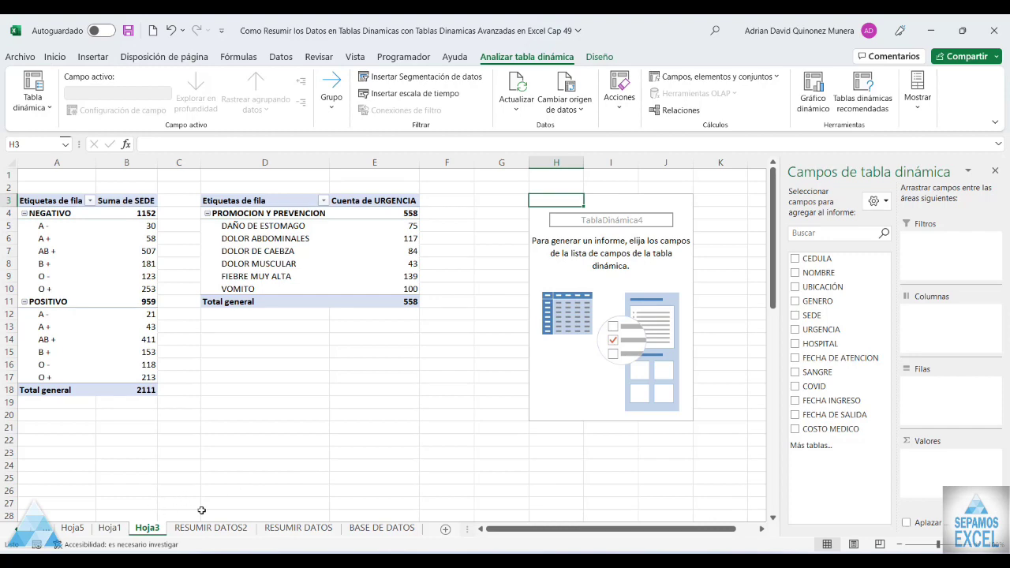
- Auto-fit the URGENCIA column on Hoja5 so its full text shows
{"action": "left_click", "coordinate": [71, 528]}
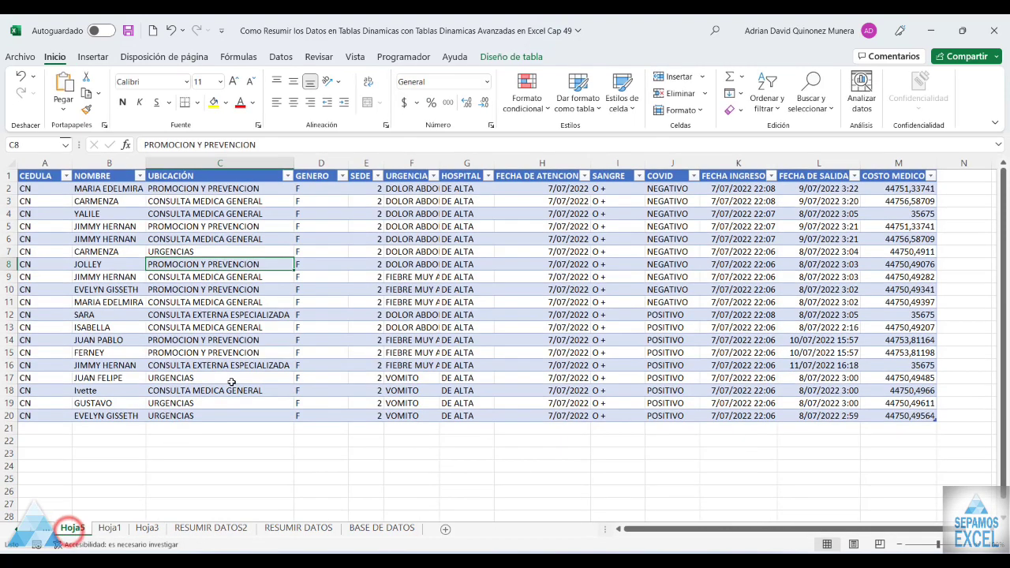
{"action": "left_click", "coordinate": [446, 163]}
{"action": "double_click", "coordinate": [440, 163]}
{"action": "left_click", "coordinate": [426, 238]}
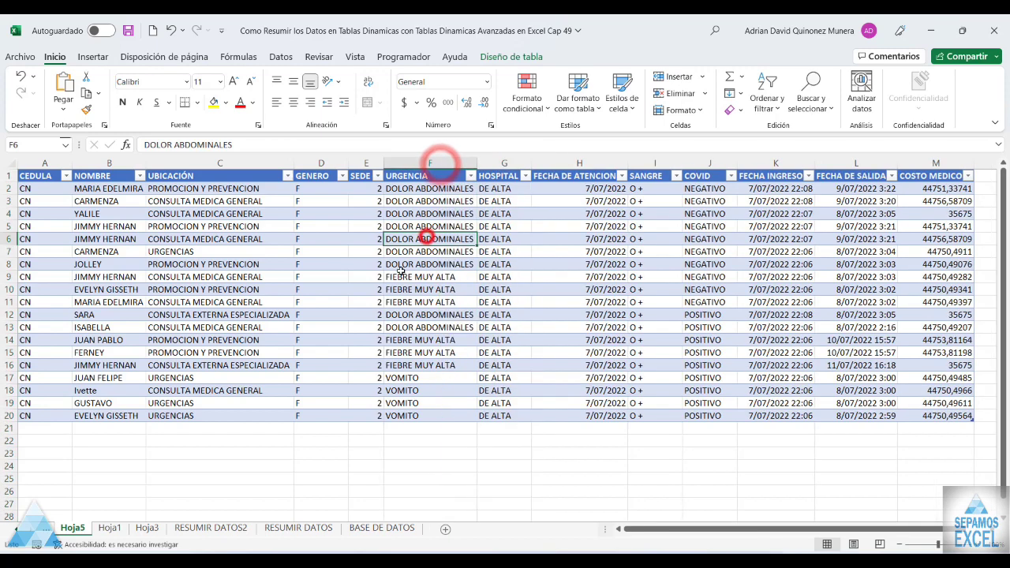
- Give the Hoja3 pivot URGENCIA and HOSPITAL rows with Cuenta de HOSPITAL values, totalling 19
{"action": "left_click", "coordinate": [146, 528]}
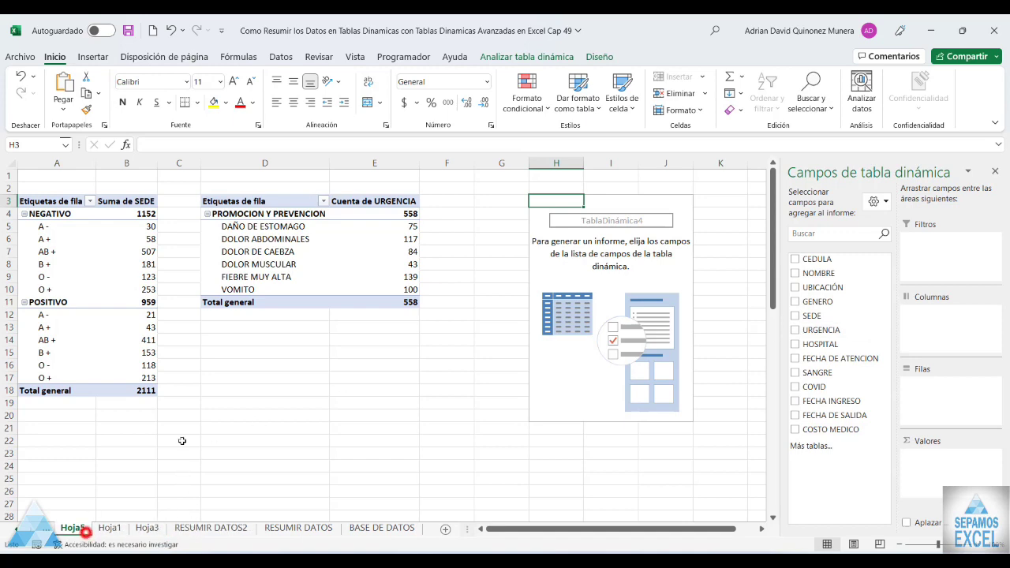
{"action": "left_click", "coordinate": [72, 528]}
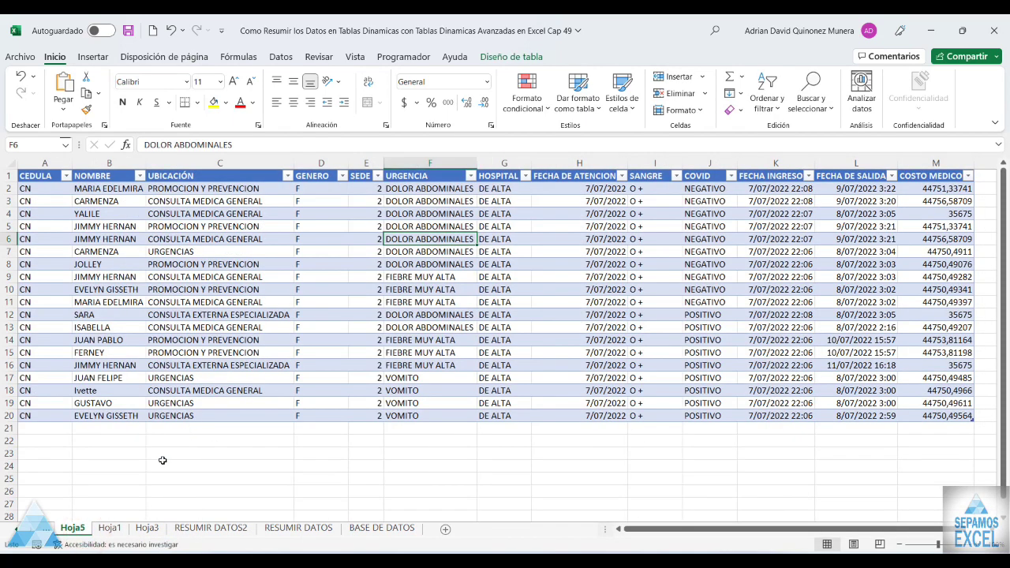
{"action": "left_click", "coordinate": [146, 528]}
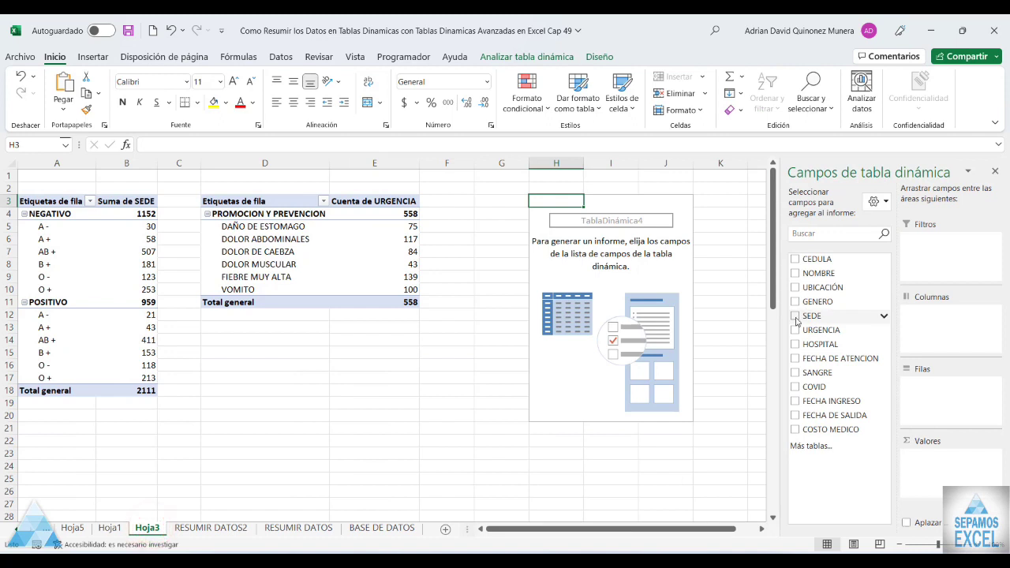
{"action": "left_click", "coordinate": [795, 331]}
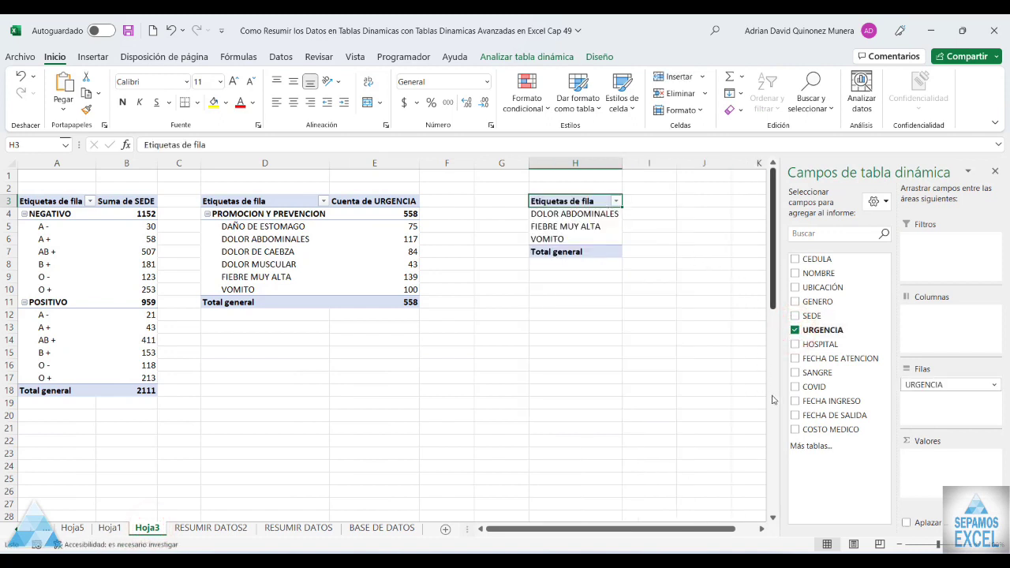
{"action": "left_click", "coordinate": [795, 344]}
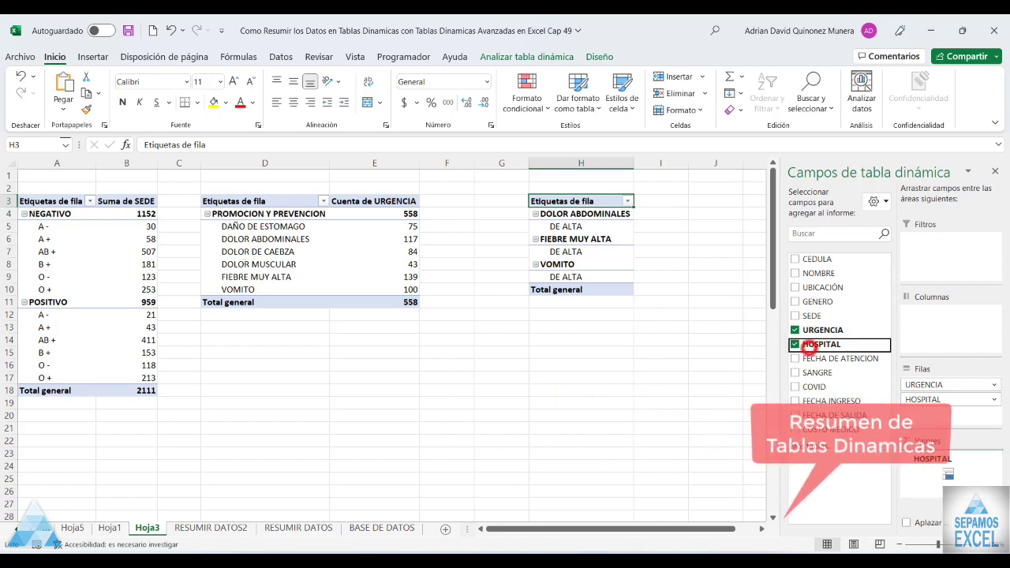
{"action": "left_click_drag", "start_coordinate": [822, 344], "coordinate": [951, 462]}
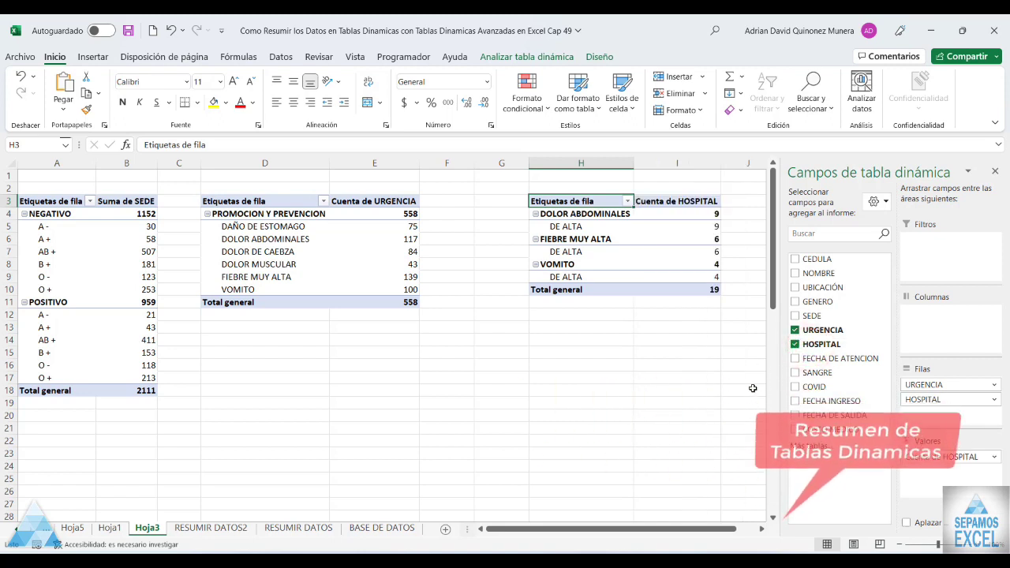
{"action": "left_click", "coordinate": [754, 388]}
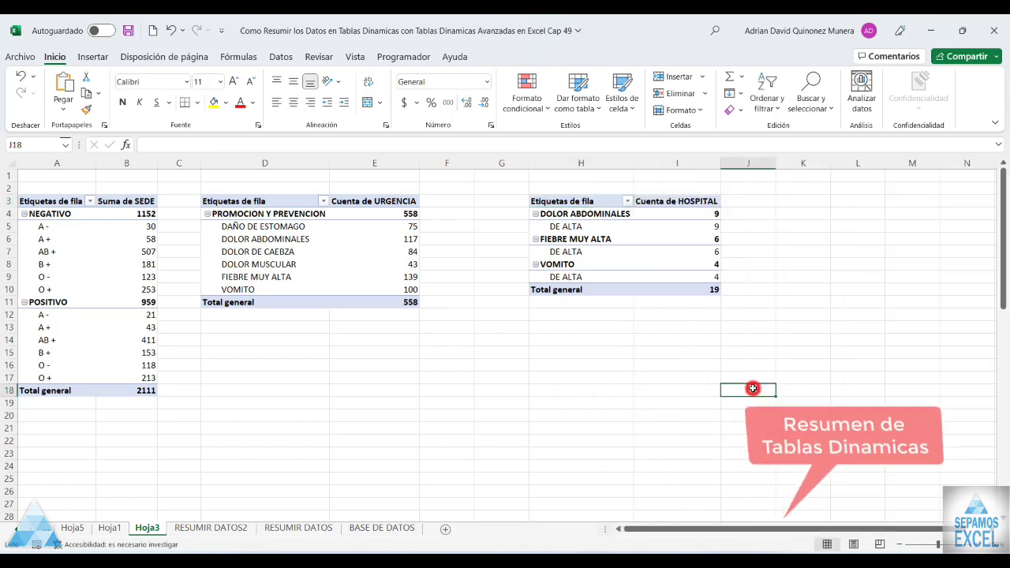
- After reviewing Hoja1 and Hoja5, untick URGENCIA and HOSPITAL from TablaDinámica4 on Hoja3
{"action": "left_click", "coordinate": [597, 229]}
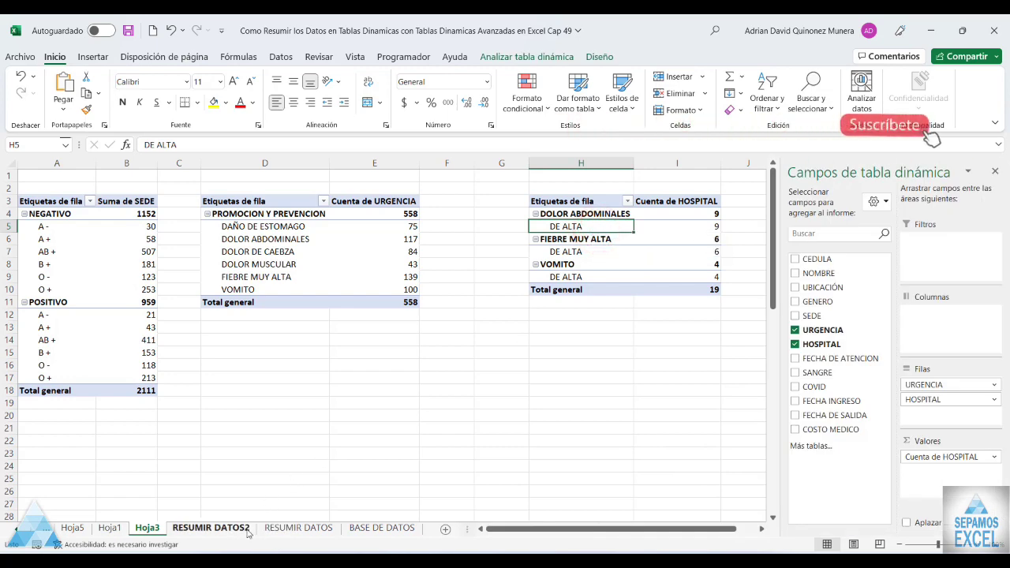
{"action": "left_click", "coordinate": [110, 528]}
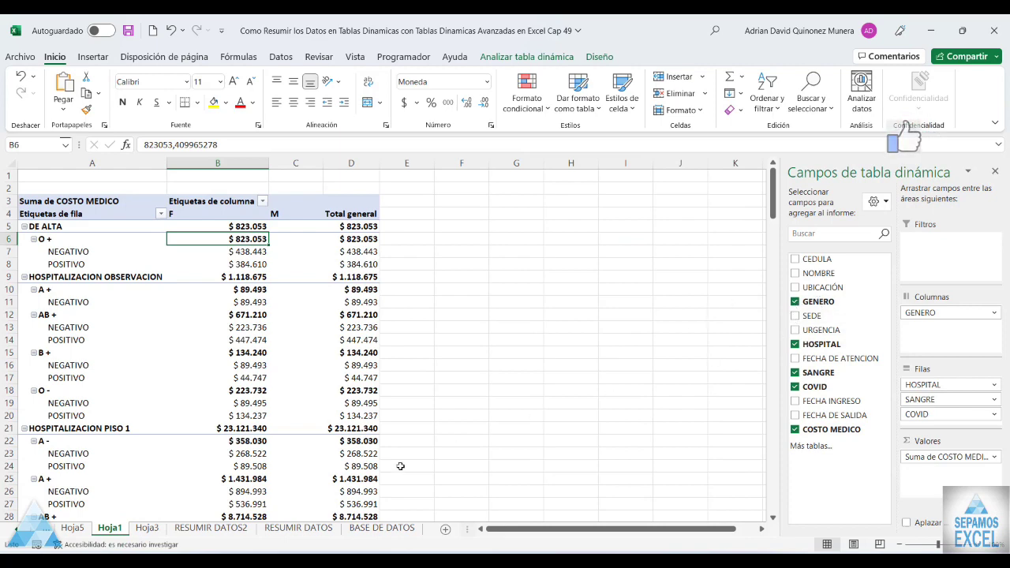
{"action": "left_click", "coordinate": [74, 529]}
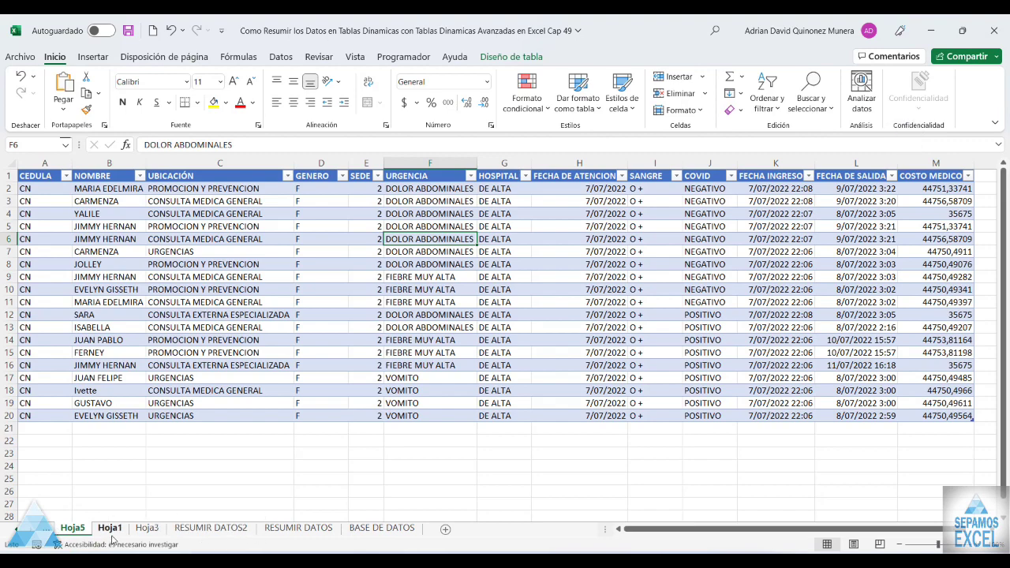
{"action": "left_click", "coordinate": [111, 529]}
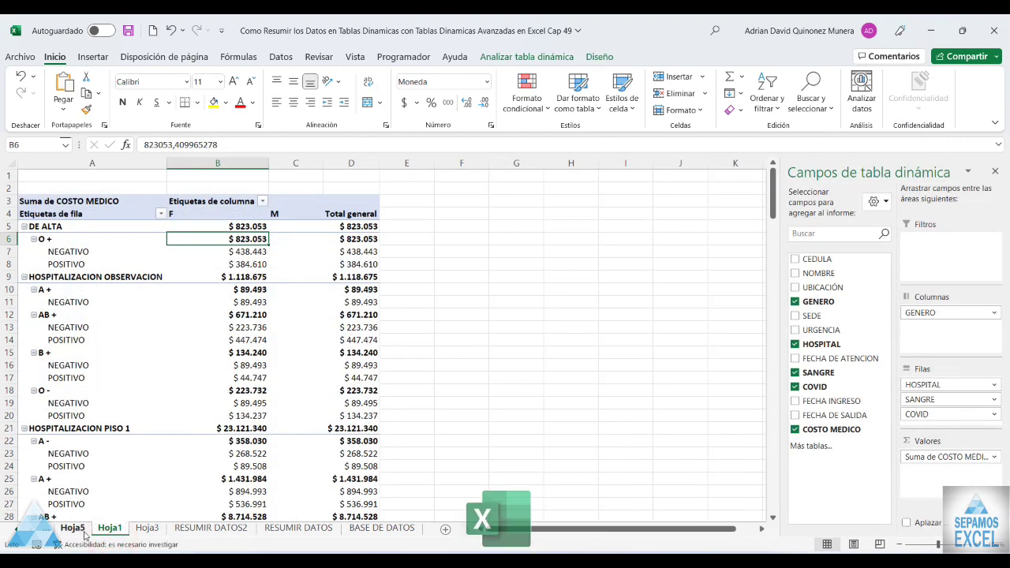
{"action": "left_click", "coordinate": [145, 528]}
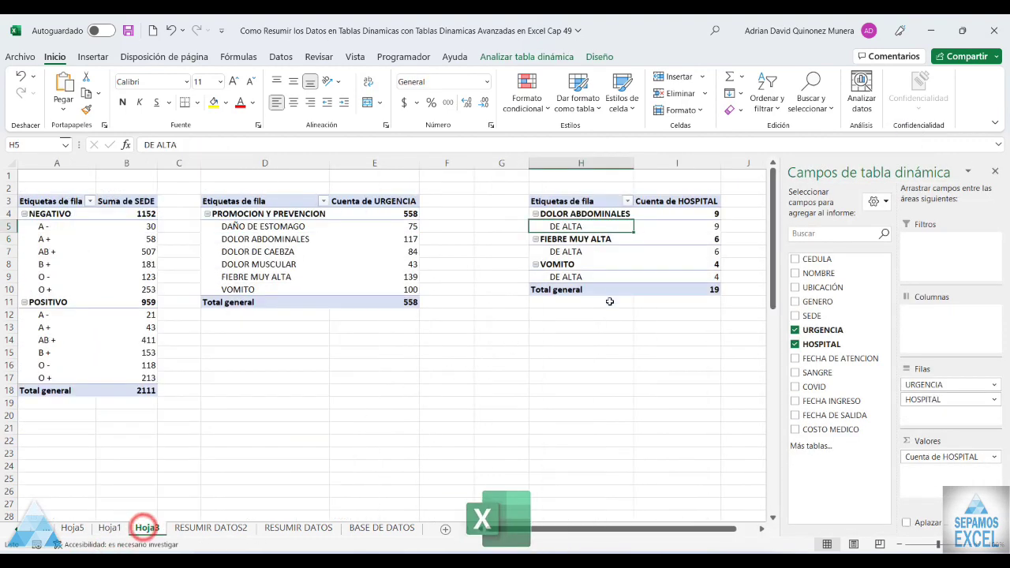
{"action": "left_click", "coordinate": [795, 331]}
{"action": "left_click", "coordinate": [795, 344]}
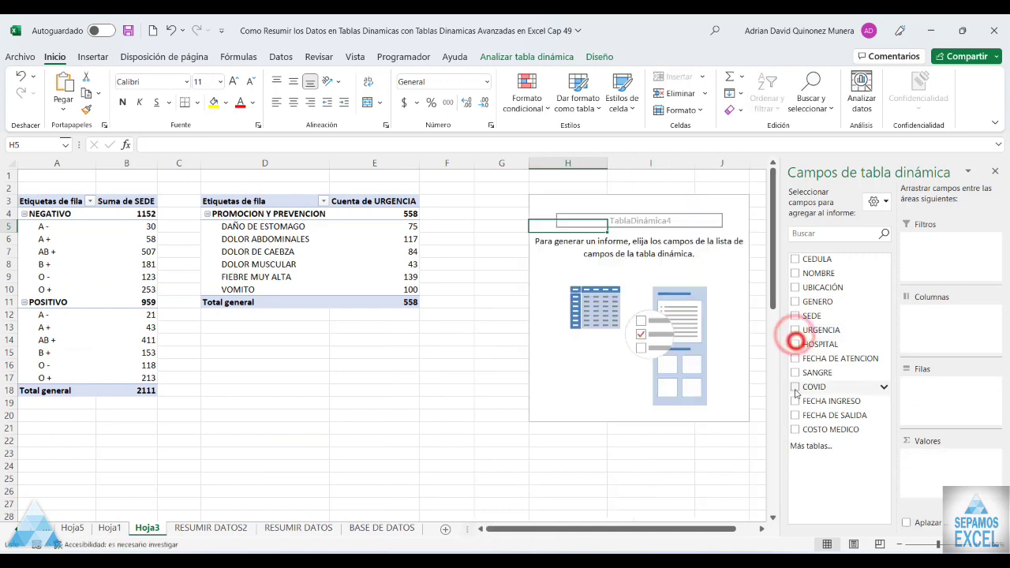
- Add SEDE sums with HOSPITAL rows and nested SANGRE rows to the Hoja3 pivot
{"action": "left_click", "coordinate": [108, 529]}
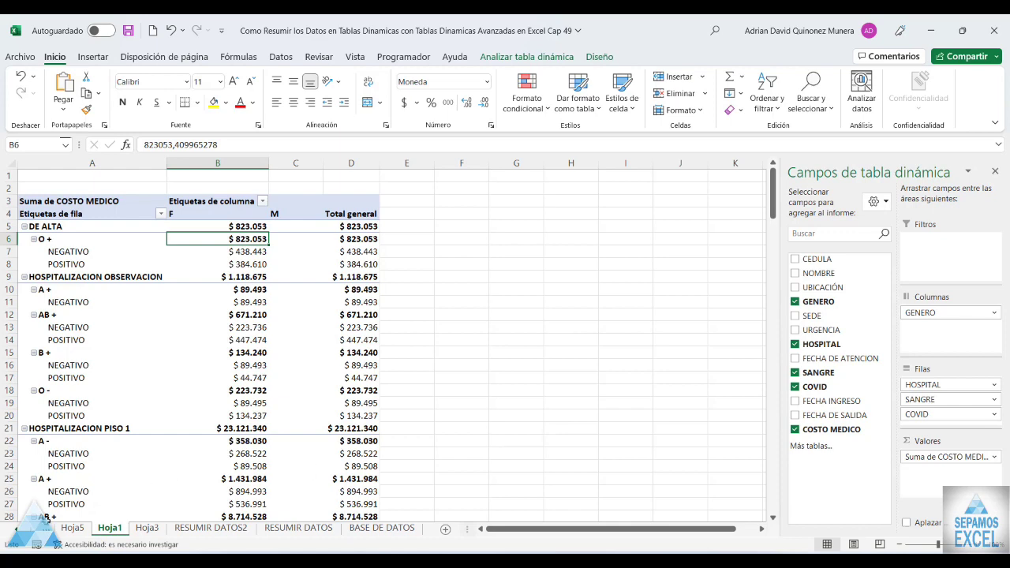
{"action": "left_click", "coordinate": [73, 528]}
{"action": "left_click", "coordinate": [146, 528]}
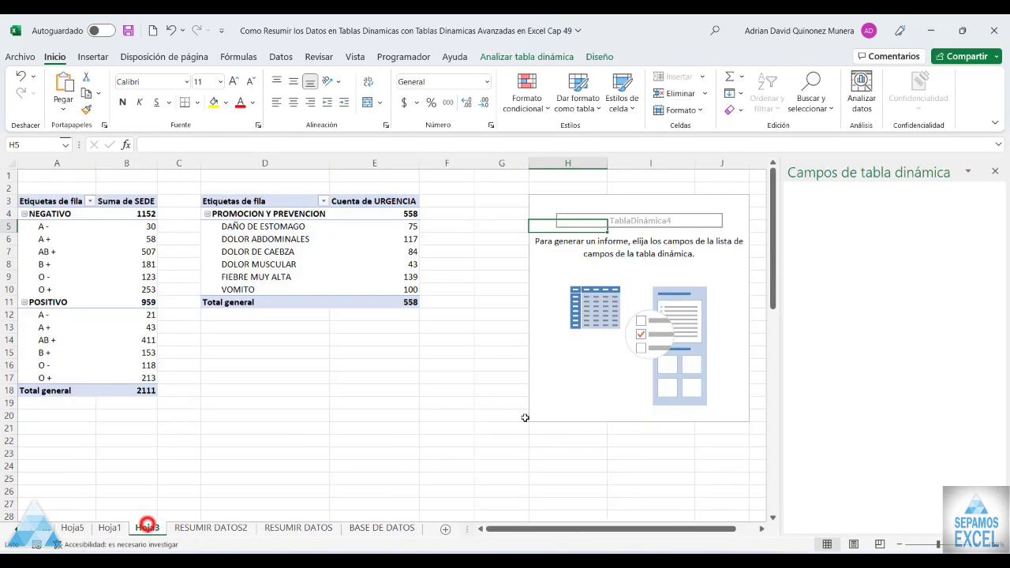
{"action": "left_click", "coordinate": [795, 315]}
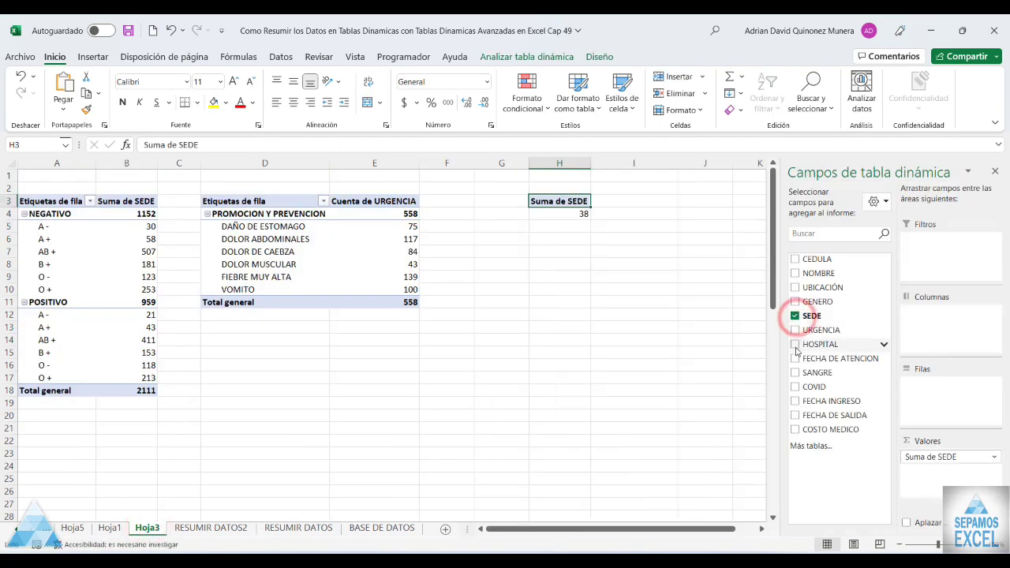
{"action": "left_click", "coordinate": [795, 345]}
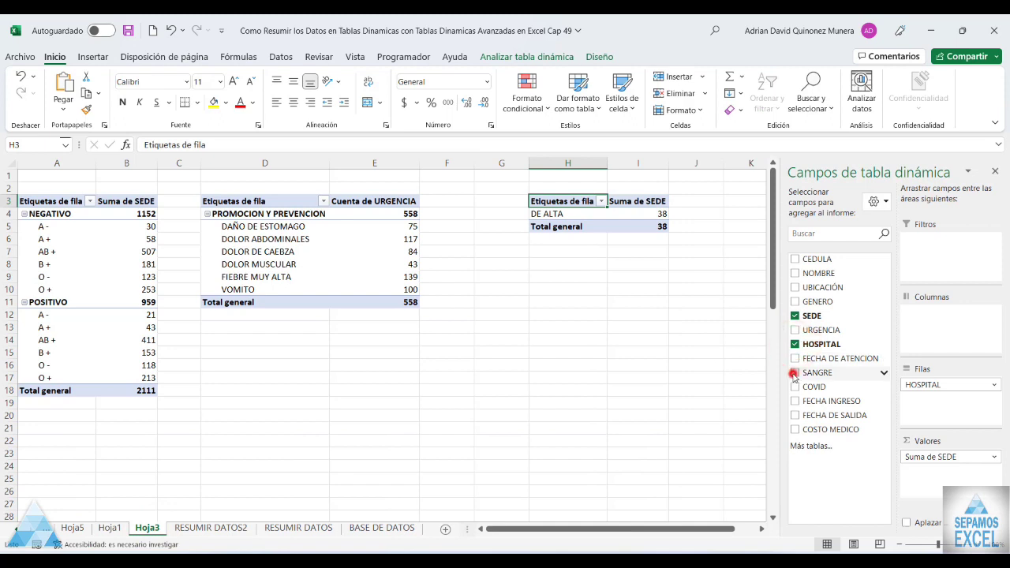
{"action": "left_click", "coordinate": [794, 374]}
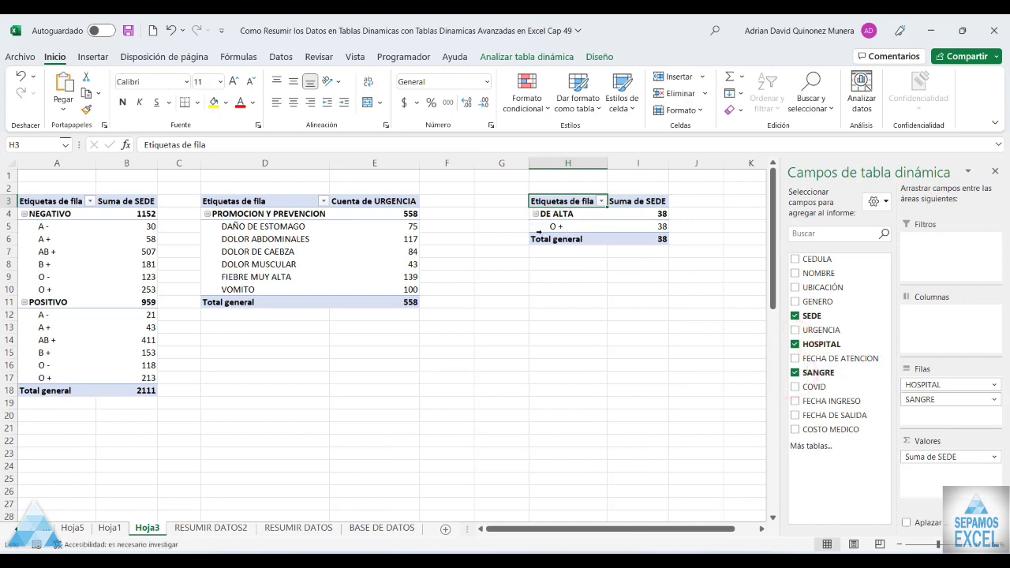
- Add COVID rows and COSTO MEDICO sums, giving a 823053,41 total, then go to Hoja1
{"action": "left_click", "coordinate": [117, 528]}
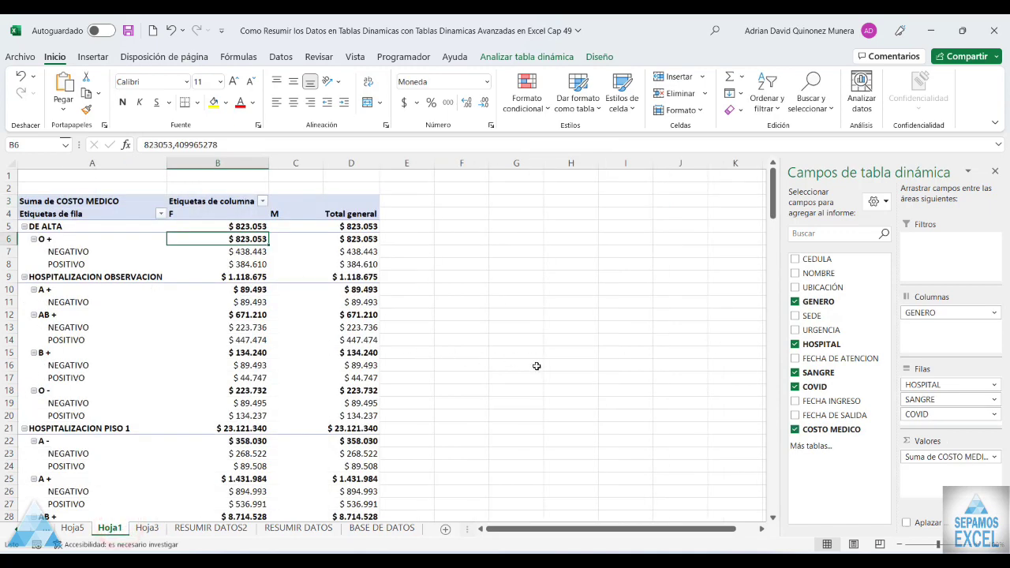
{"action": "left_click", "coordinate": [86, 529]}
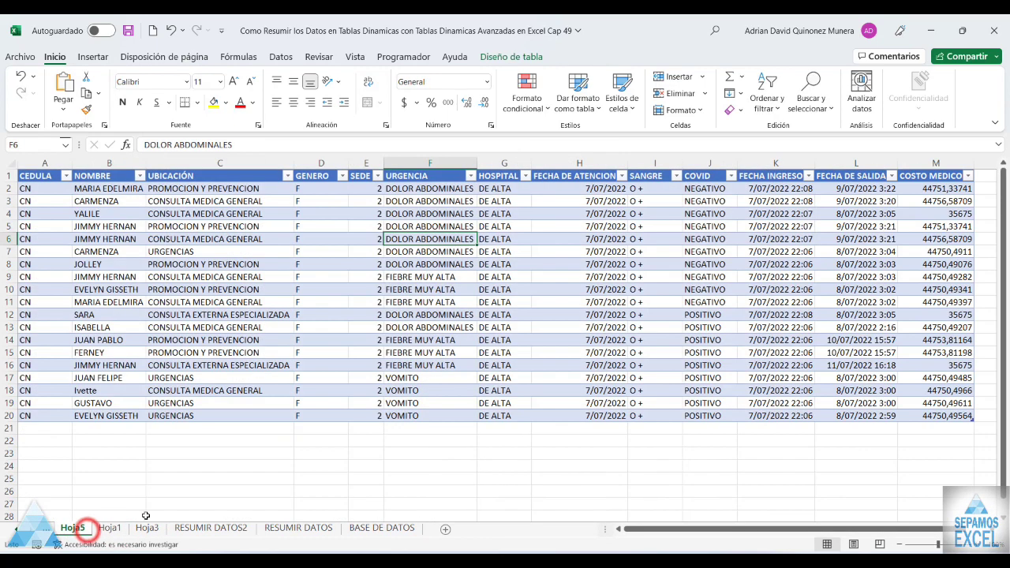
{"action": "left_click", "coordinate": [147, 527]}
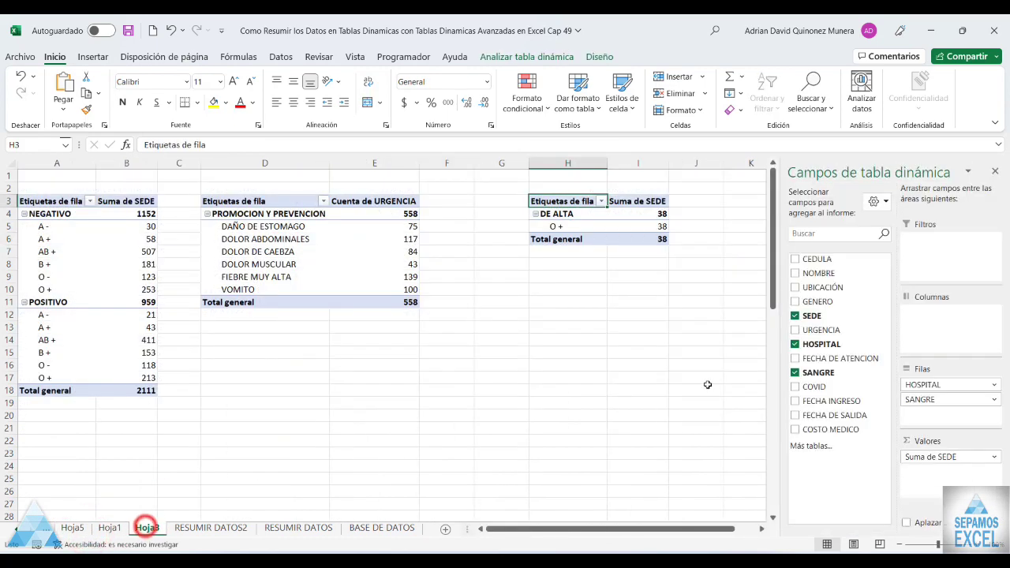
{"action": "left_click", "coordinate": [795, 387]}
{"action": "left_click", "coordinate": [795, 429]}
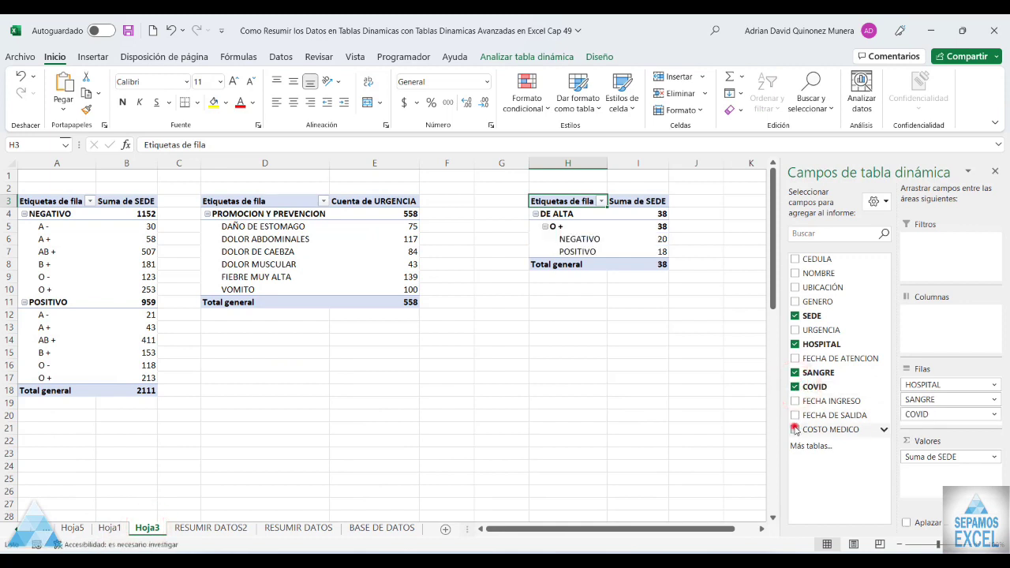
{"action": "left_click", "coordinate": [683, 377]}
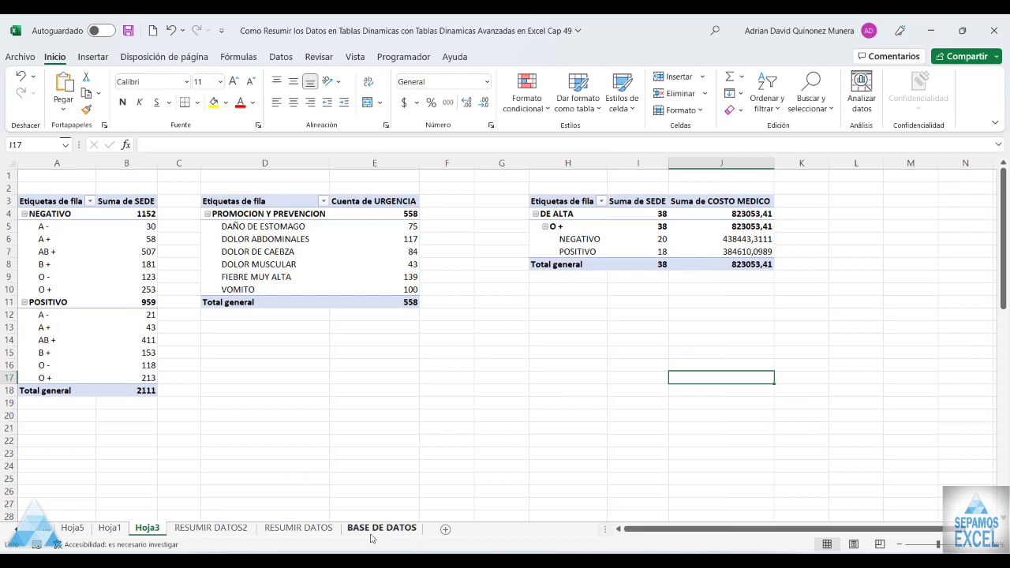
{"action": "left_click", "coordinate": [110, 527]}
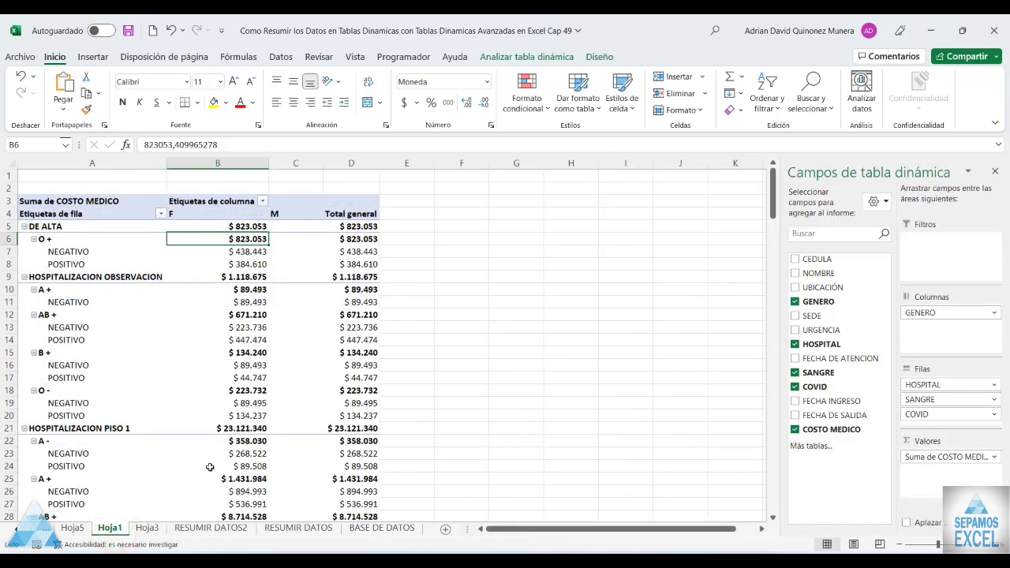
- Compare Hoja1's COSTO MEDICO pivot against Hoja3, RESUMIR DATOS, Hoja5 and RESUMIR DATOS2
{"action": "left_click", "coordinate": [282, 288]}
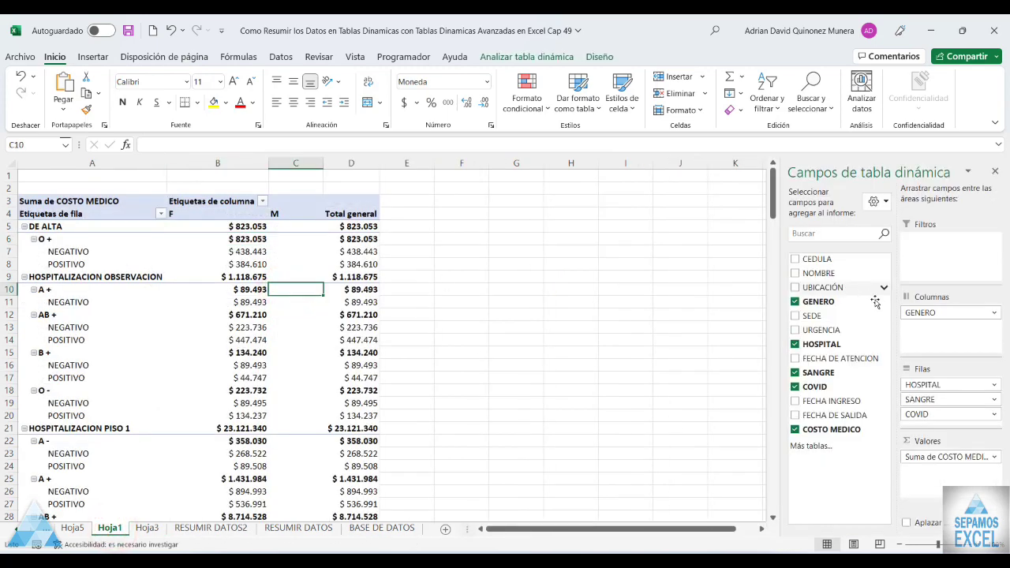
{"action": "left_click", "coordinate": [161, 529]}
{"action": "left_click", "coordinate": [658, 225]}
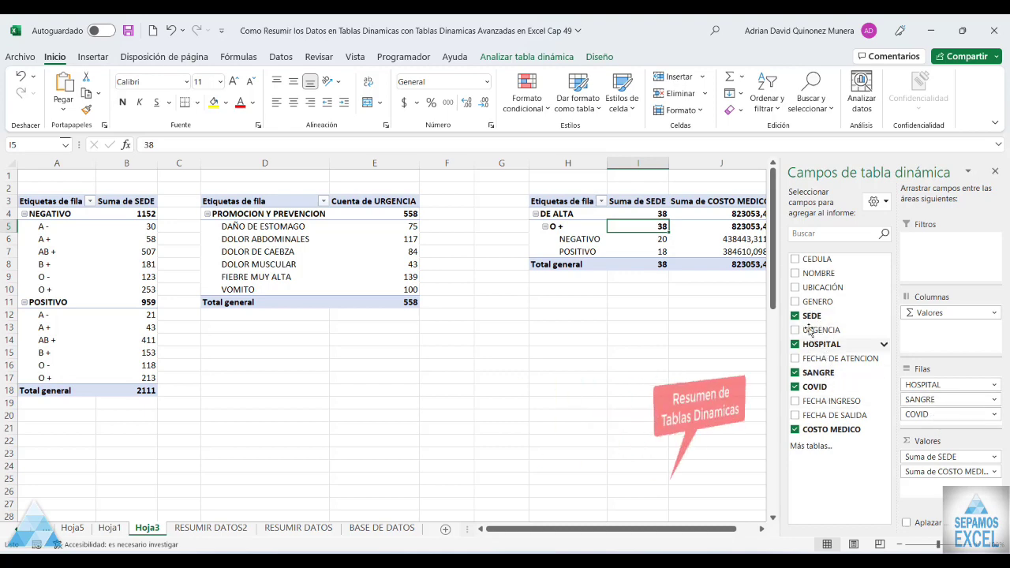
{"action": "left_click", "coordinate": [279, 527]}
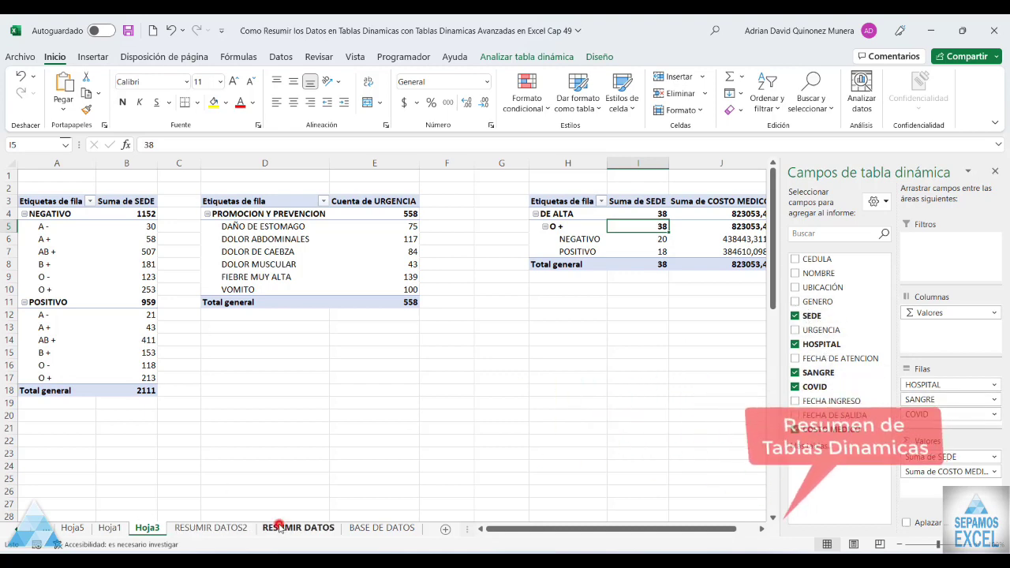
{"action": "left_click", "coordinate": [147, 527]}
{"action": "left_click", "coordinate": [109, 527]}
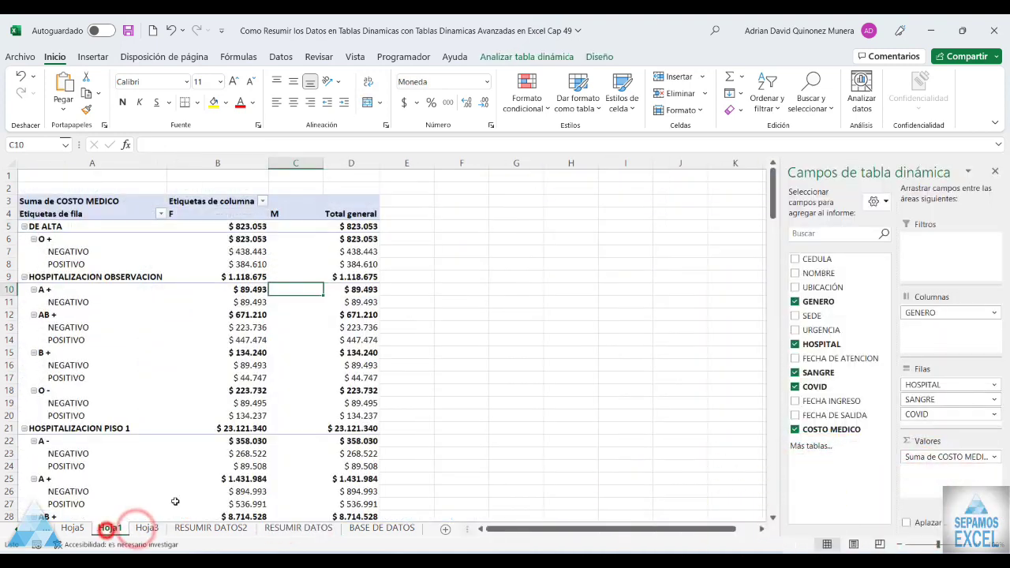
{"action": "left_click", "coordinate": [72, 528]}
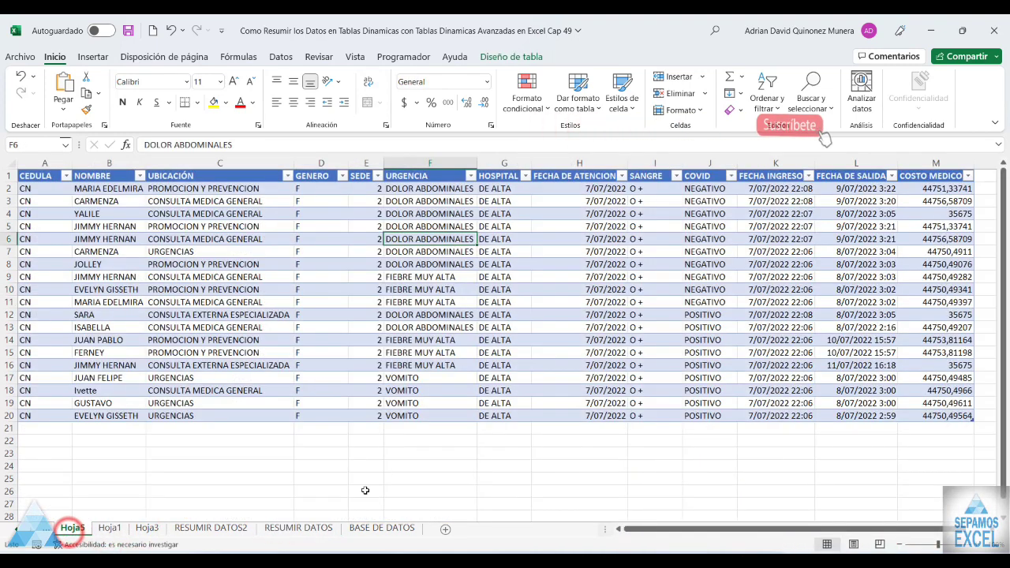
{"action": "left_click", "coordinate": [219, 530]}
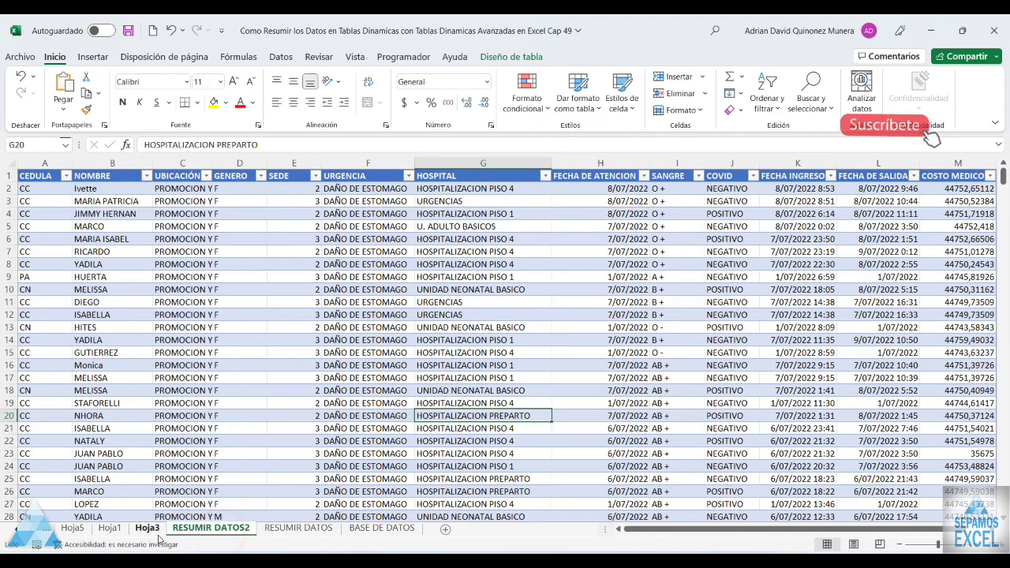
{"action": "left_click", "coordinate": [155, 532]}
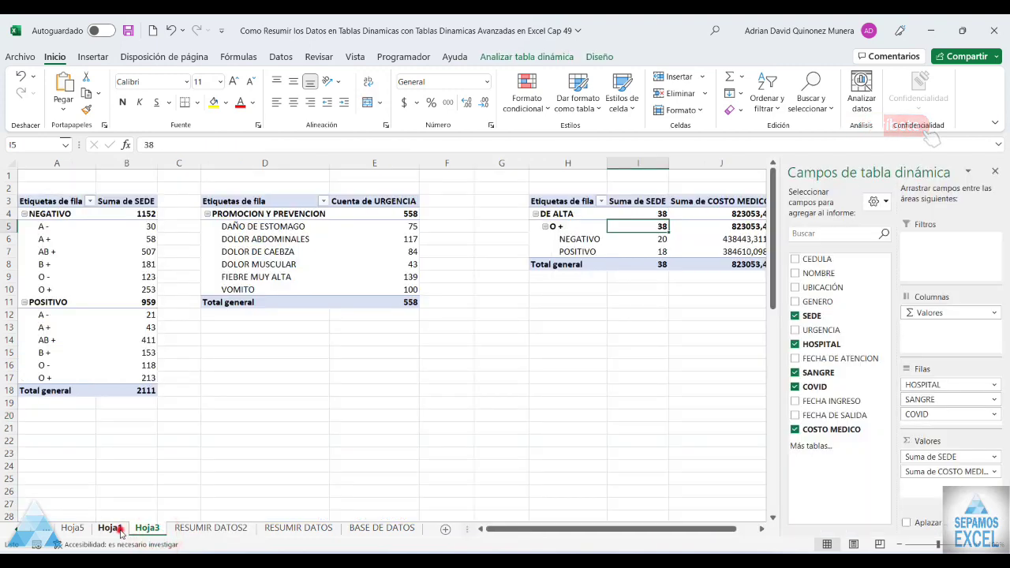
{"action": "left_click", "coordinate": [118, 531]}
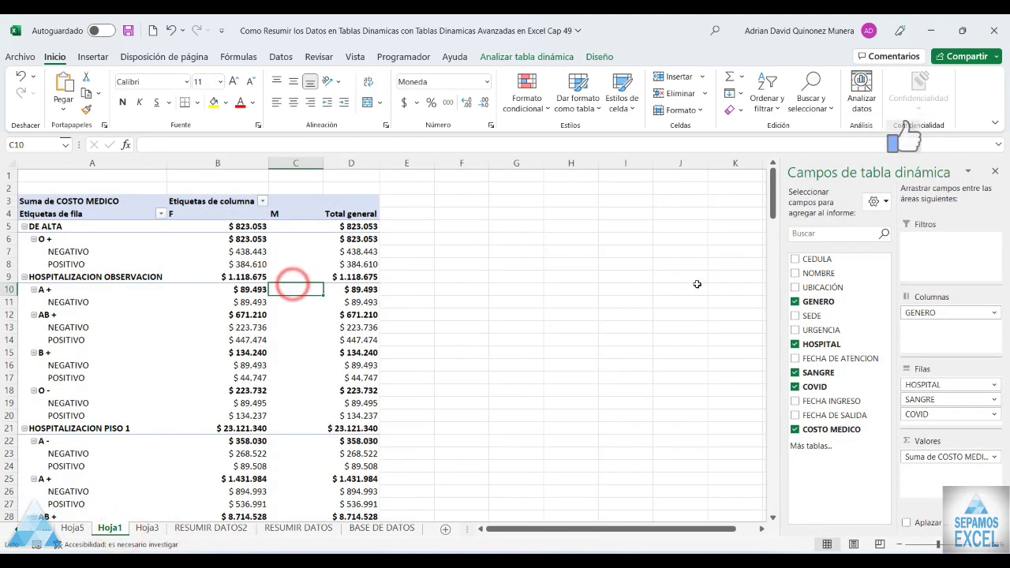
{"action": "left_click", "coordinate": [146, 529]}
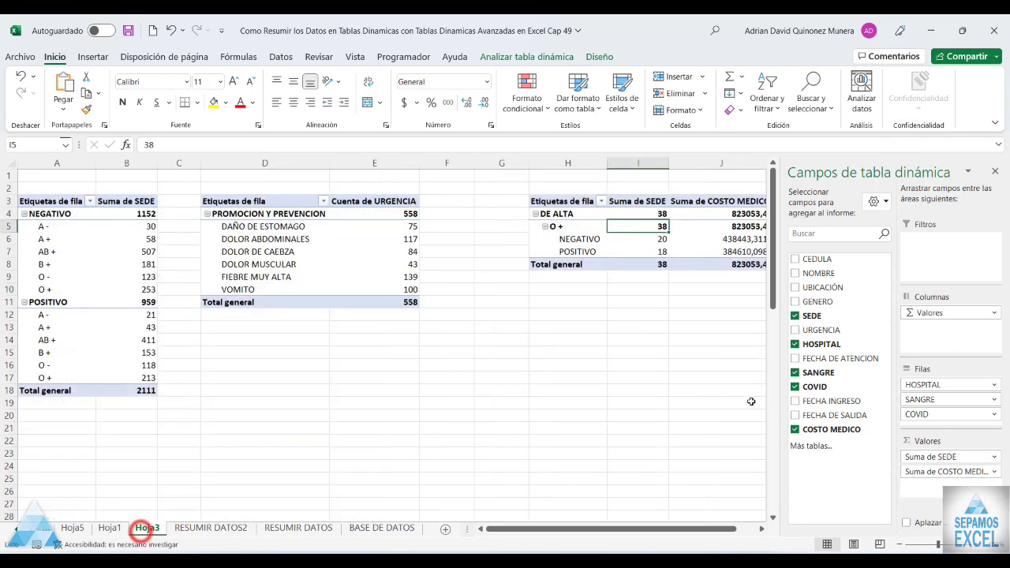
{"action": "left_click", "coordinate": [795, 430]}
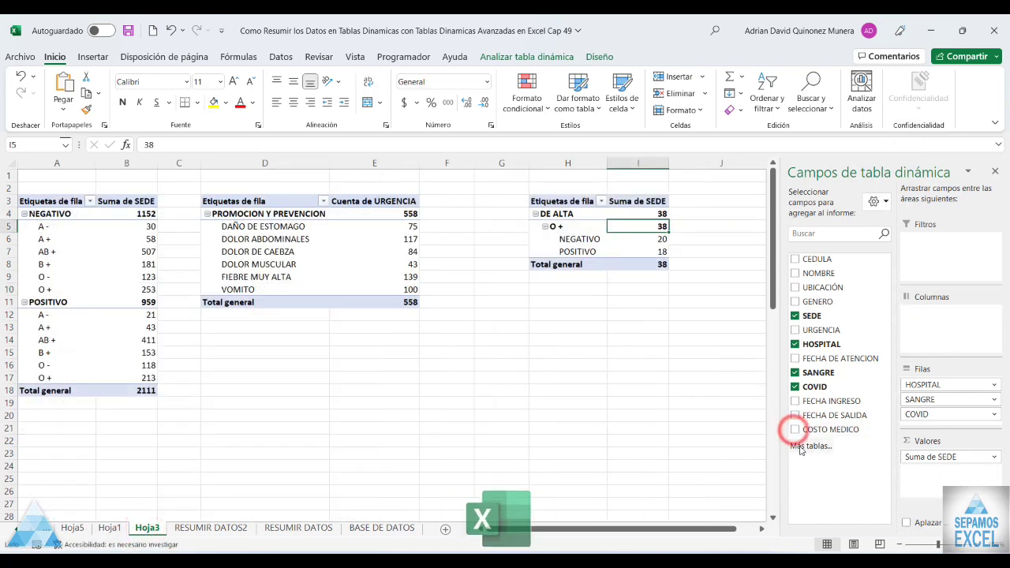
{"action": "left_click", "coordinate": [796, 302]}
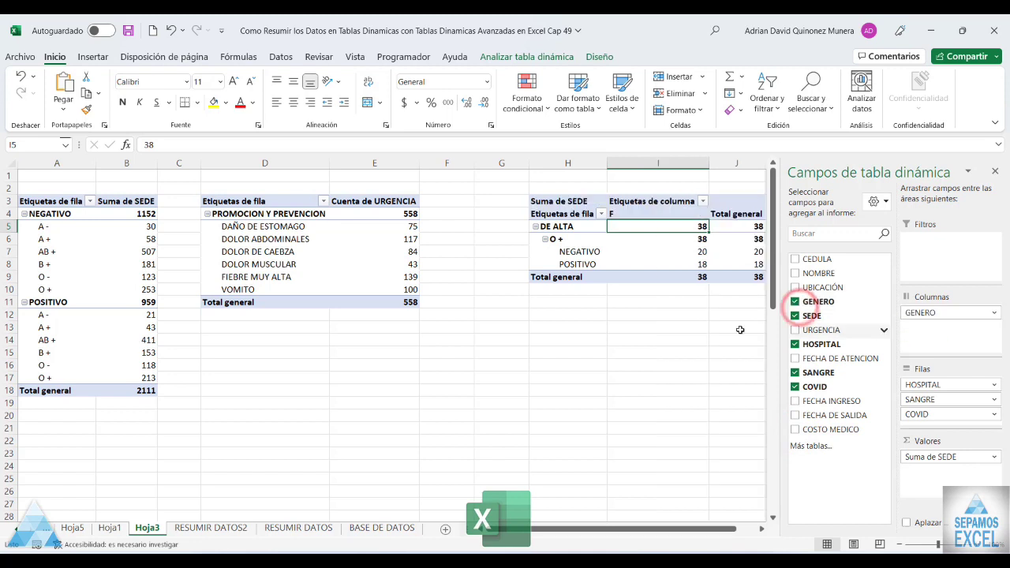
{"action": "left_click", "coordinate": [672, 340]}
{"action": "left_click", "coordinate": [739, 250]}
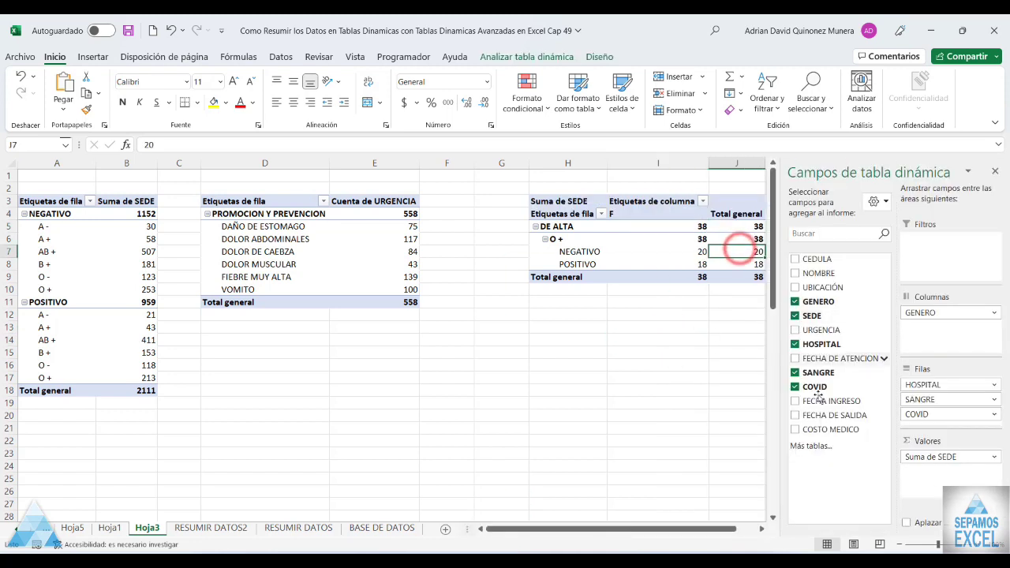
{"action": "left_click", "coordinate": [794, 429]}
{"action": "left_click", "coordinate": [681, 370]}
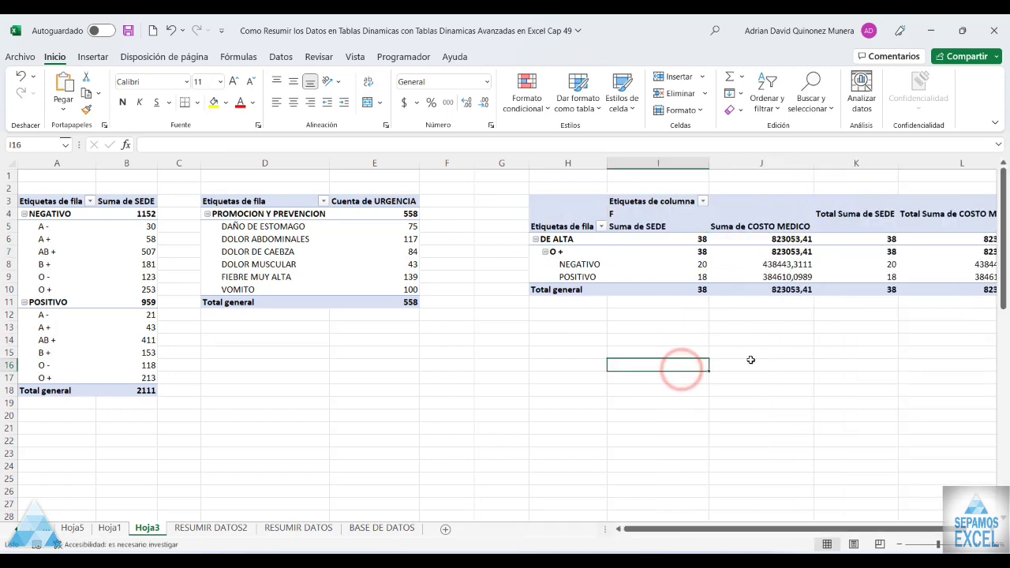
{"action": "left_click", "coordinate": [747, 261]}
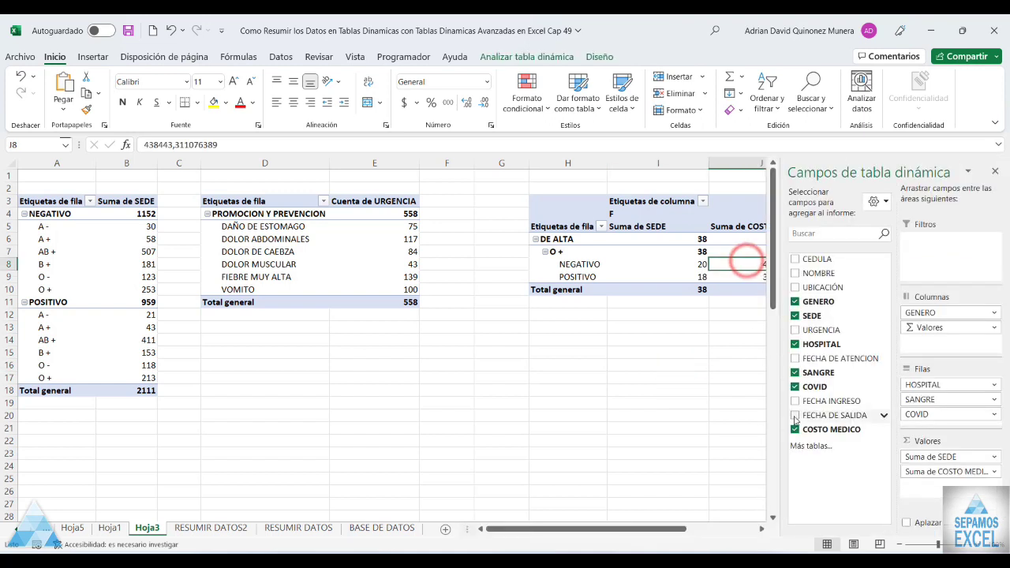
{"action": "left_click", "coordinate": [796, 303]}
{"action": "left_click", "coordinate": [706, 335]}
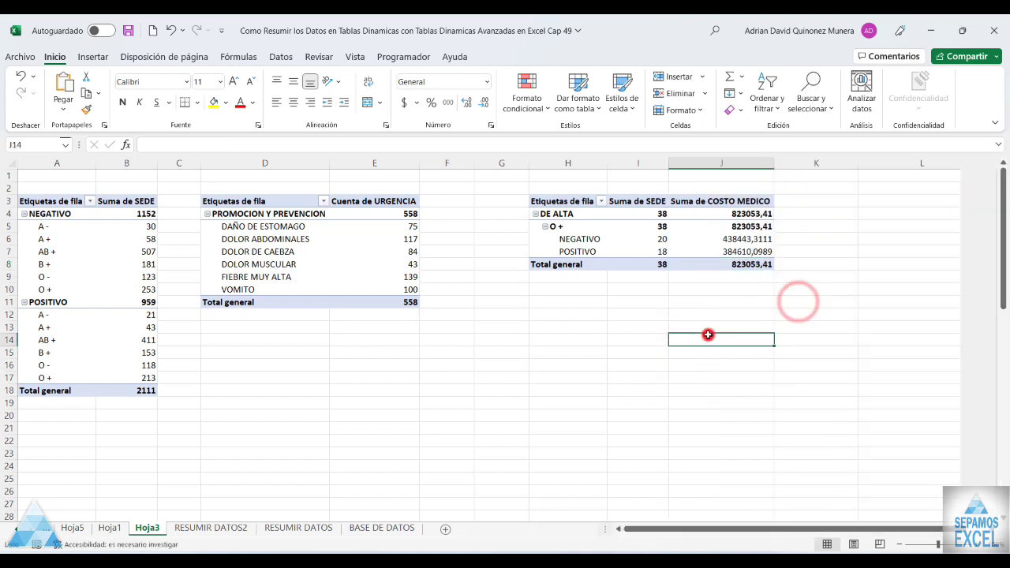
- Format the Suma de COSTO MEDICO values as Contabilidad with 0 decimals, e.g. $ 823.053
{"action": "right_click", "coordinate": [742, 225]}
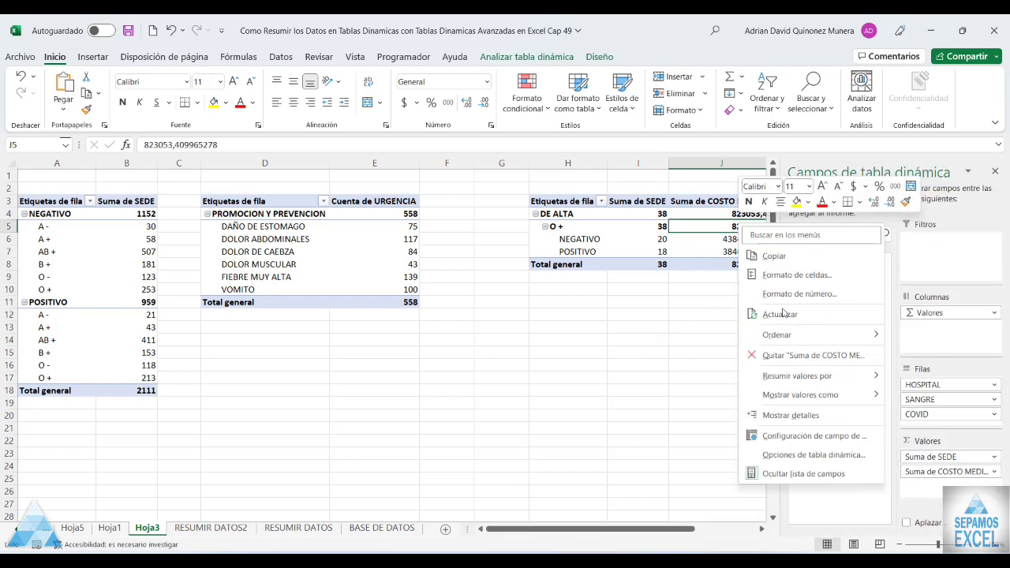
{"action": "left_click", "coordinate": [810, 454]}
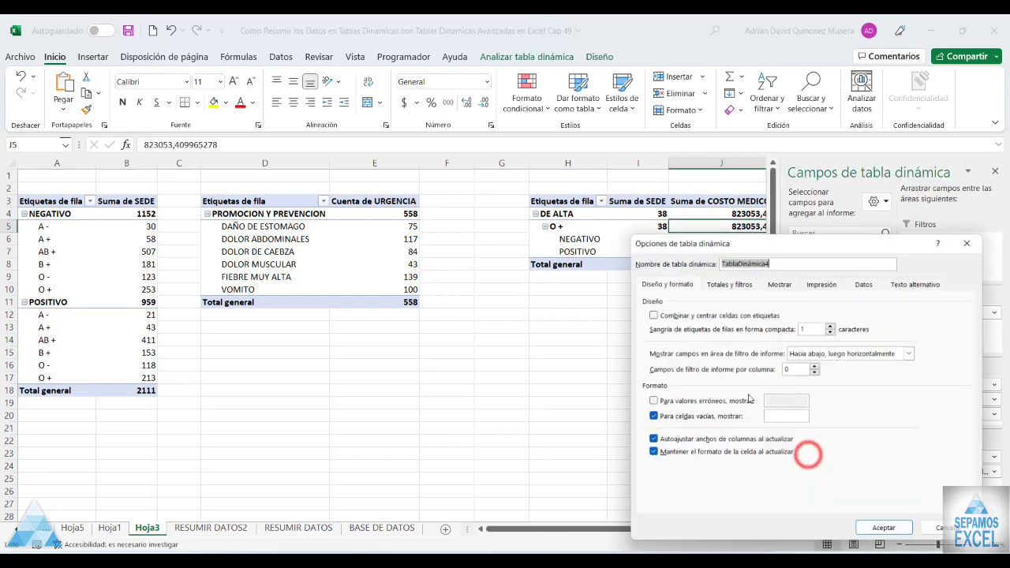
{"action": "left_click", "coordinate": [974, 238]}
{"action": "right_click", "coordinate": [745, 229]}
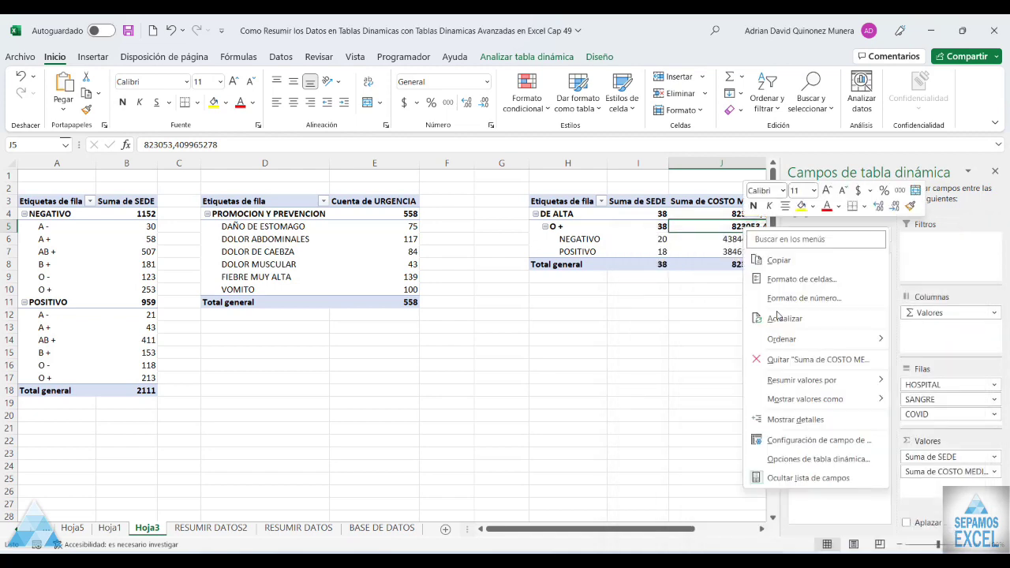
{"action": "left_click", "coordinate": [803, 440]}
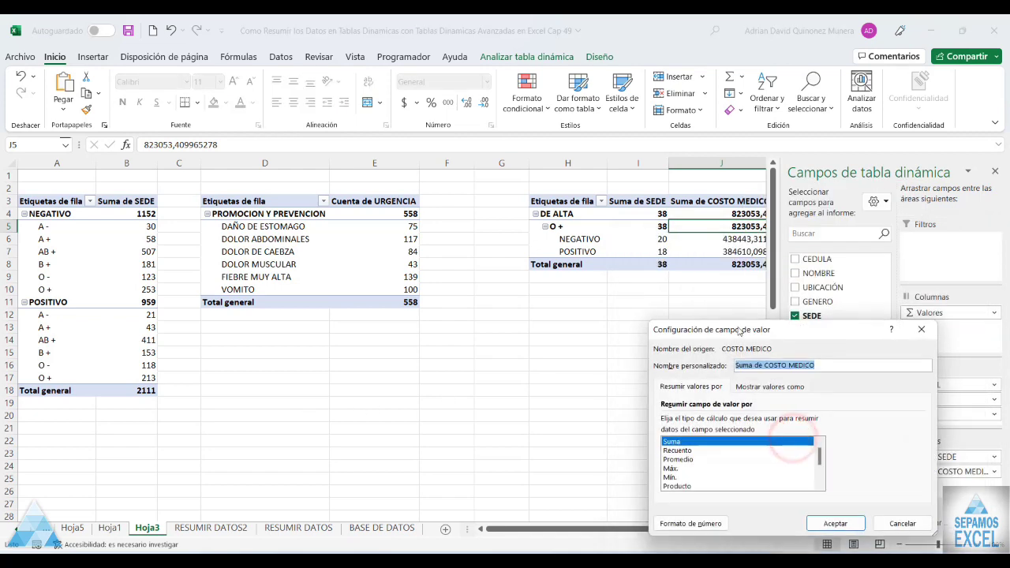
{"action": "mouse_move", "coordinate": [742, 335]}
{"action": "left_mouse_down"}
{"action": "mouse_move", "coordinate": [710, 338]}
{"action": "mouse_move", "coordinate": [415, 189]}
{"action": "left_mouse_up"}
{"action": "left_click", "coordinate": [350, 374]}
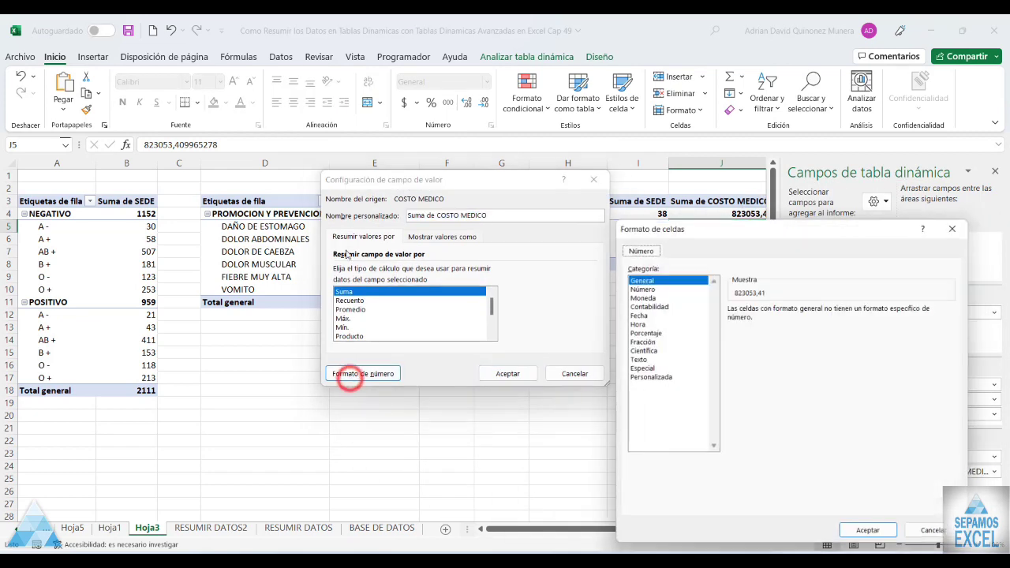
{"action": "left_click", "coordinate": [641, 305]}
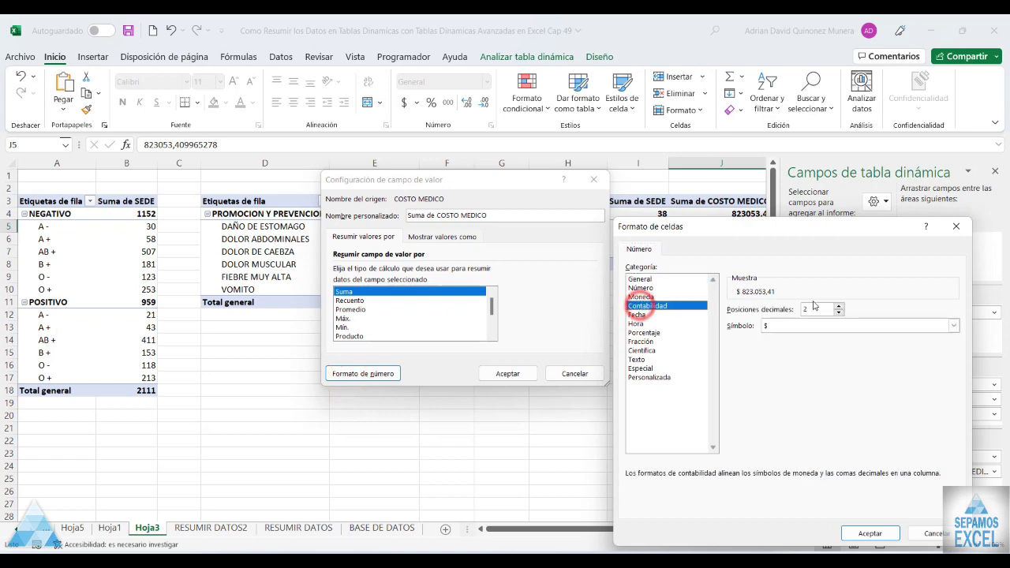
{"action": "left_click", "coordinate": [860, 533]}
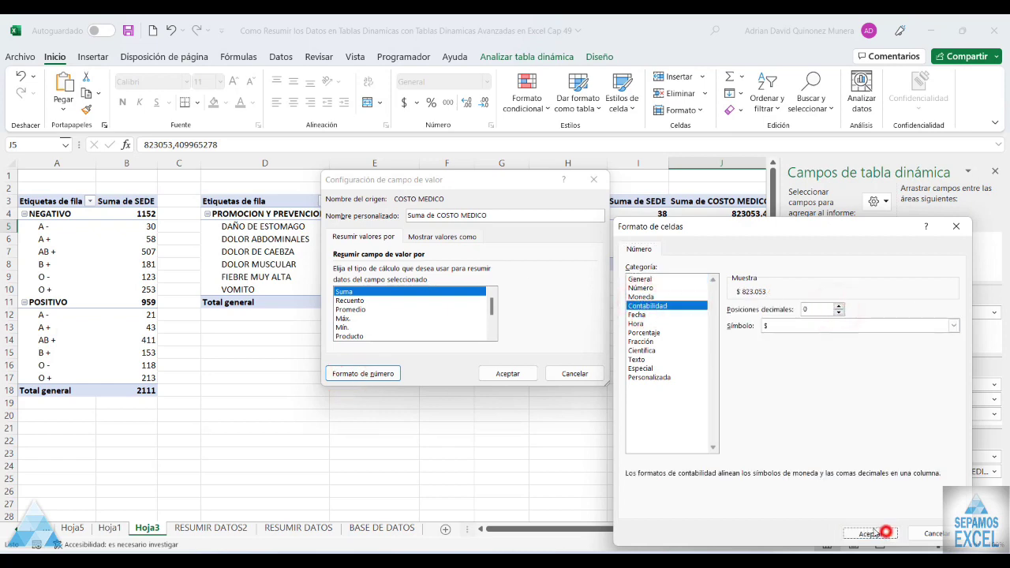
{"action": "left_click", "coordinate": [512, 372]}
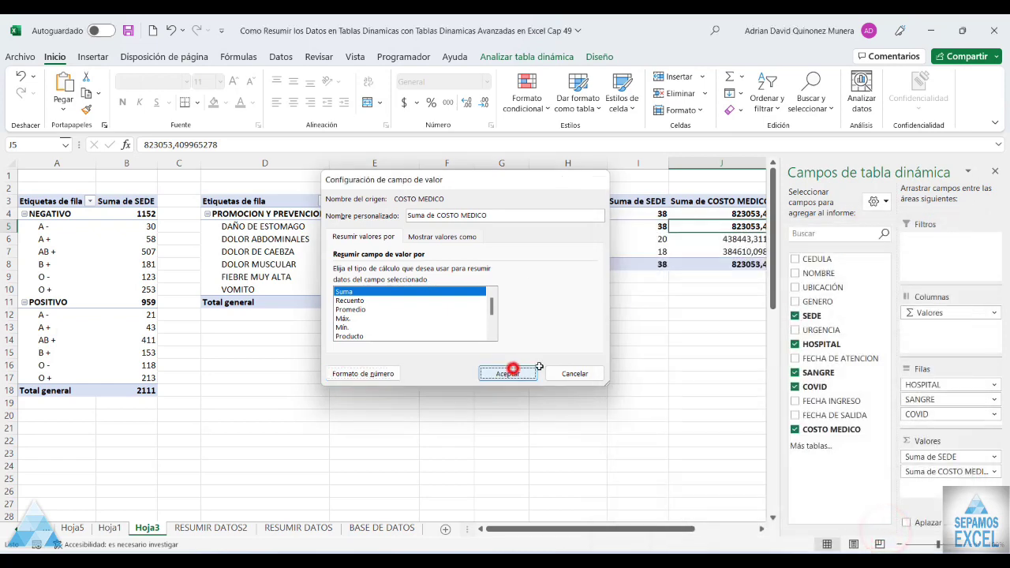
- Close the PivotTable Fields pane and compare Hoja1's COSTO MEDICO value with Hoja3
{"action": "left_click", "coordinate": [996, 173]}
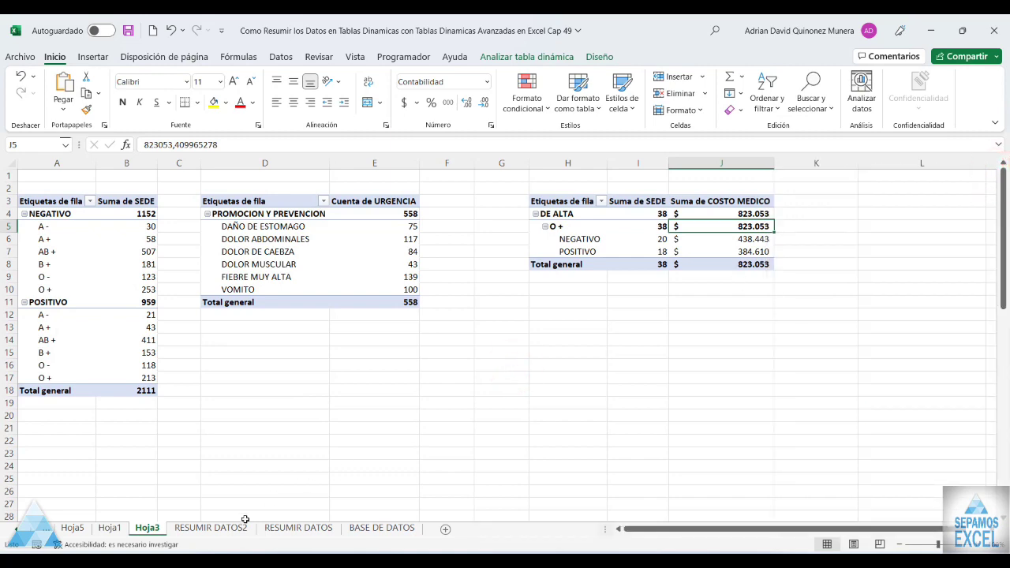
{"action": "left_click", "coordinate": [109, 528]}
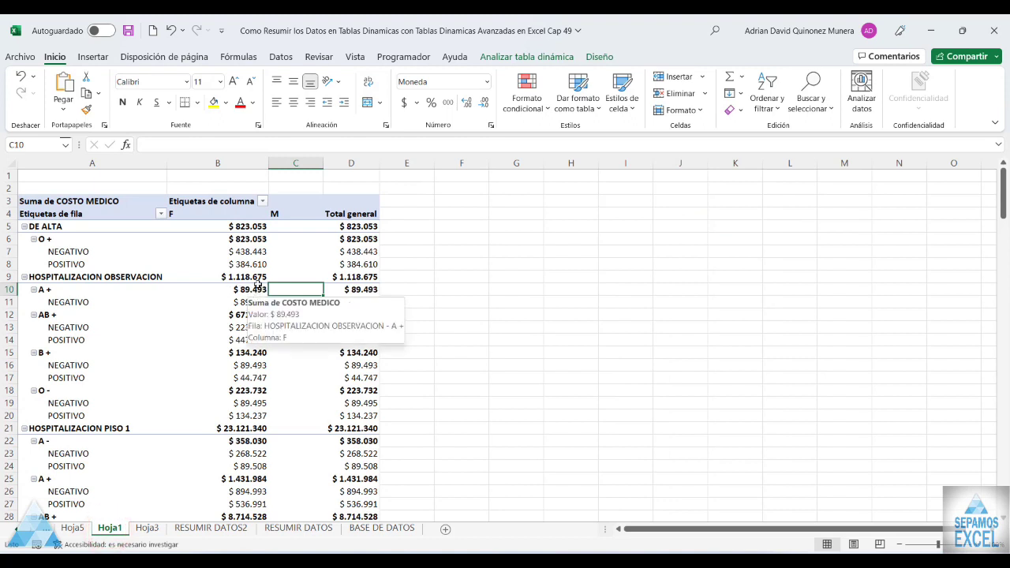
{"action": "left_click", "coordinate": [245, 240]}
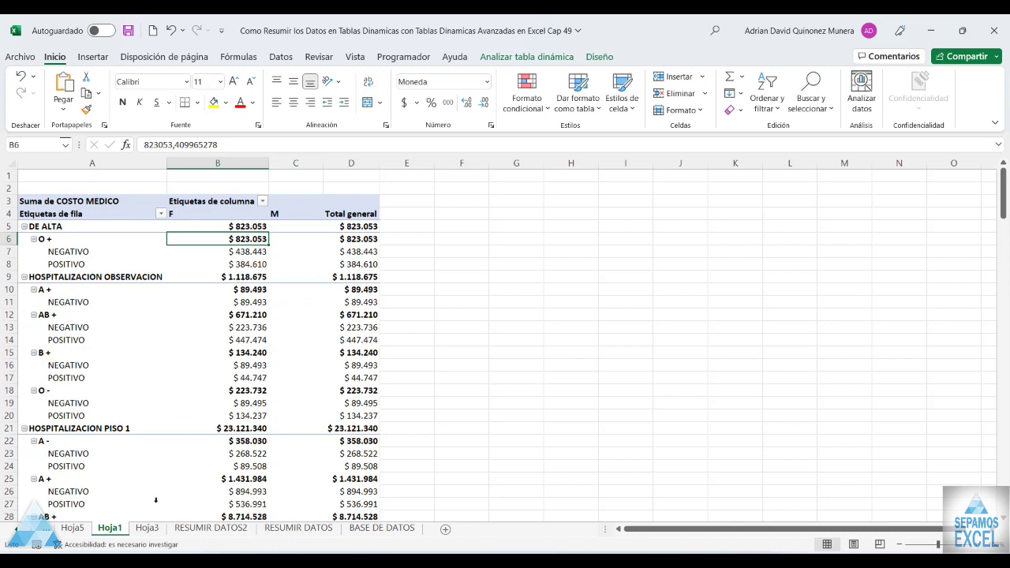
{"action": "left_click", "coordinate": [84, 528]}
{"action": "left_click", "coordinate": [147, 527]}
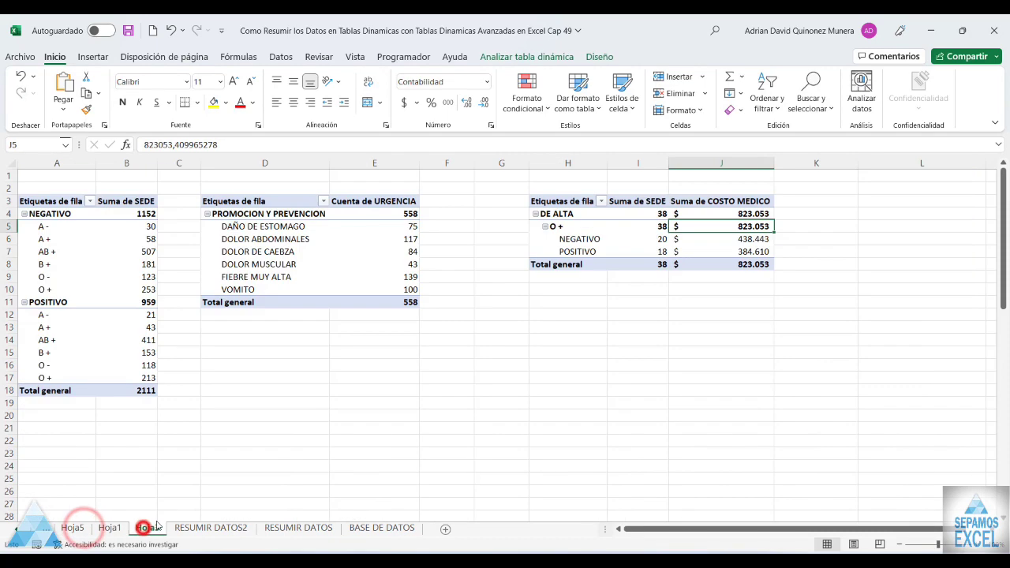
{"action": "mouse_move", "coordinate": [751, 267]}
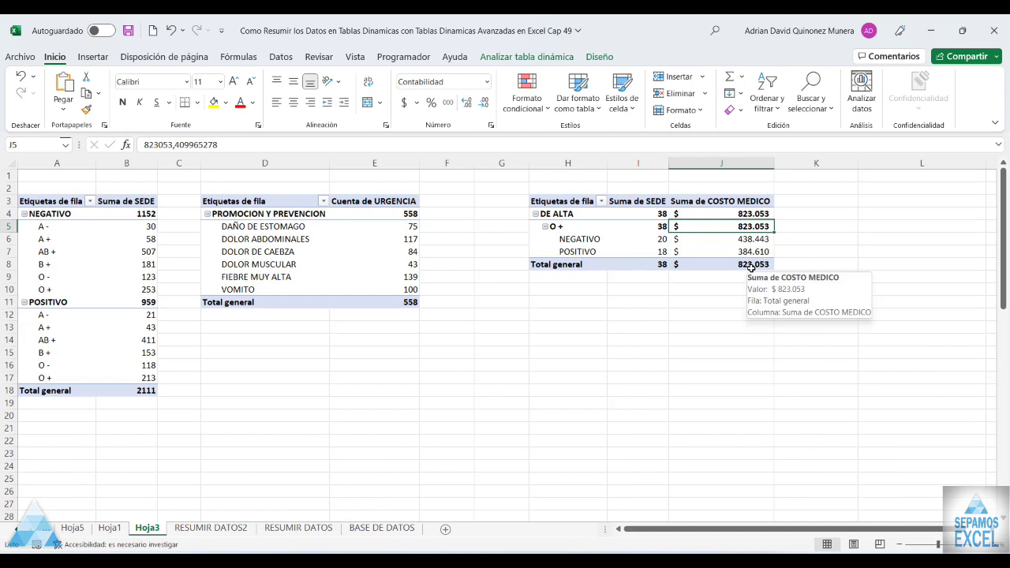
- Review Hoja1, RESUMIR DATOS2, RESUMIR DATOS, BASE DE DATOS and Hoja5, ending on Hoja3's SEDE pivot
{"action": "left_click", "coordinate": [124, 529]}
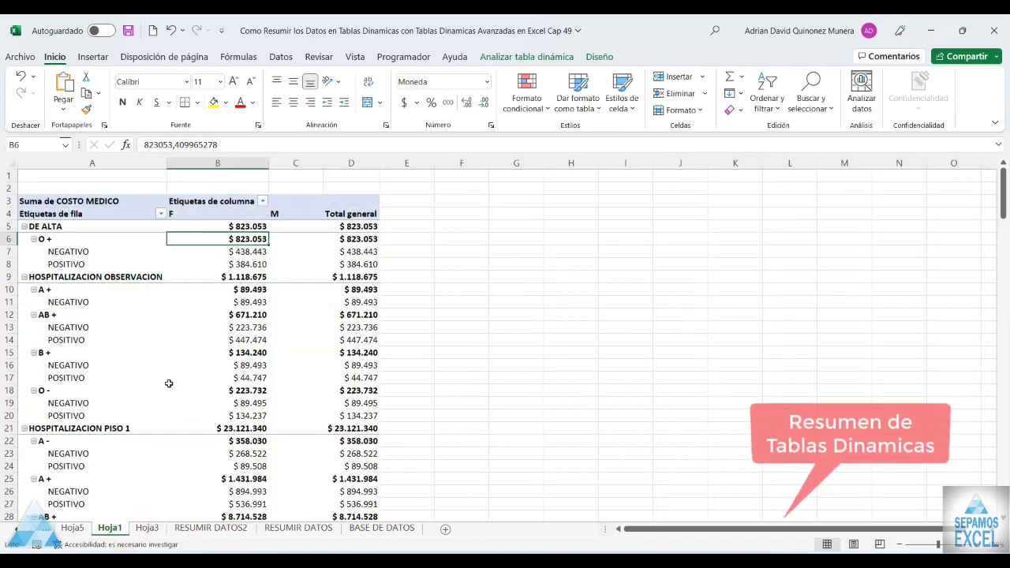
{"action": "left_click", "coordinate": [209, 528]}
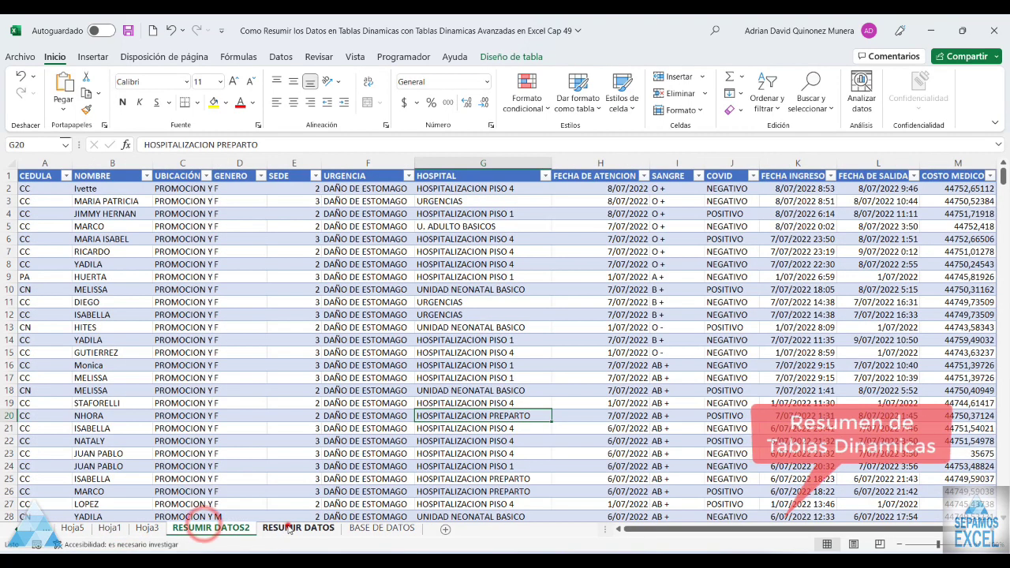
{"action": "left_click", "coordinate": [289, 528]}
{"action": "left_click", "coordinate": [381, 528]}
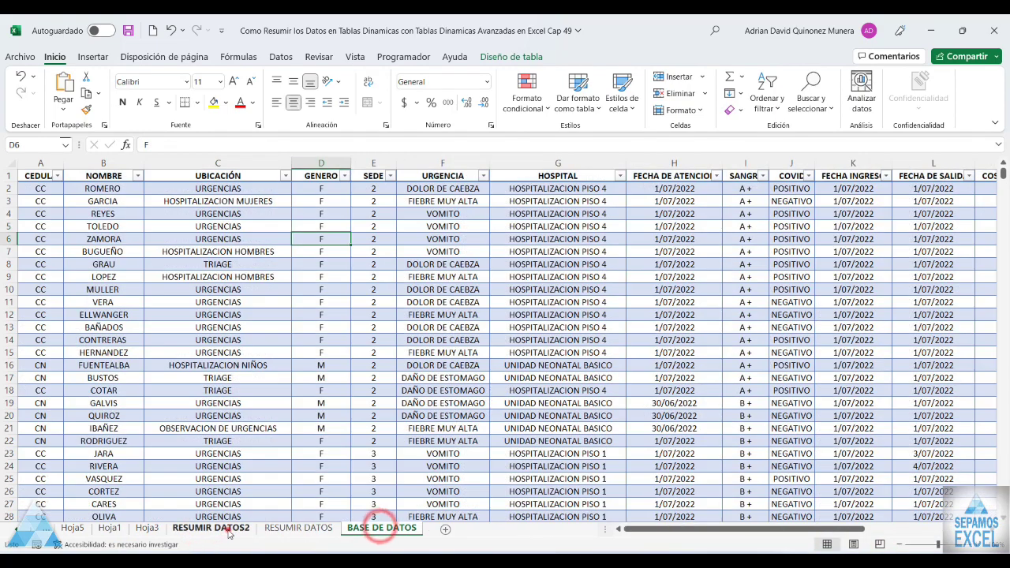
{"action": "left_click", "coordinate": [210, 528]}
{"action": "left_click", "coordinate": [147, 528]}
{"action": "left_click", "coordinate": [109, 528]}
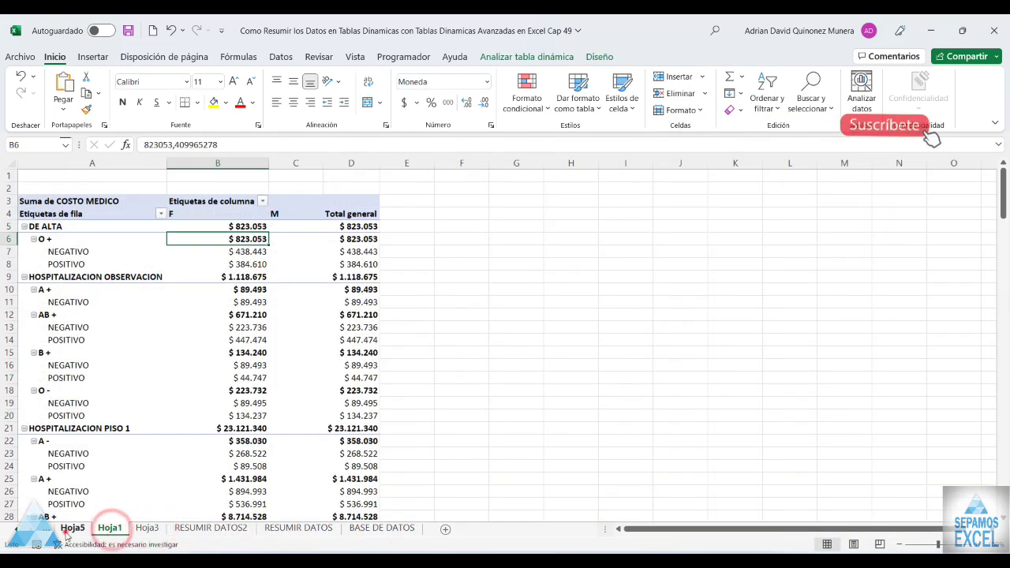
{"action": "left_click", "coordinate": [68, 531]}
{"action": "left_click", "coordinate": [147, 529]}
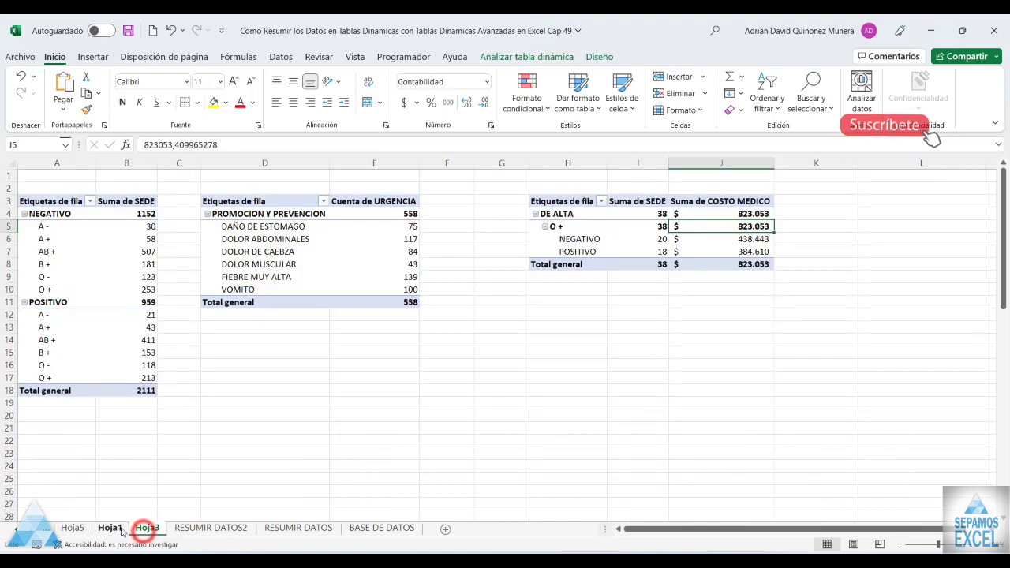
{"action": "left_click", "coordinate": [84, 261]}
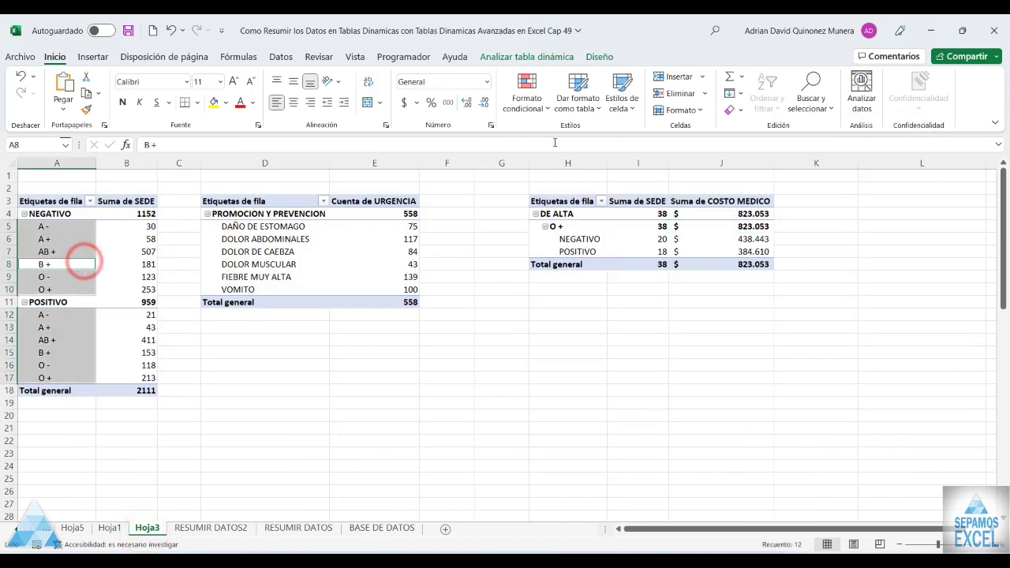
- Move the Suma de SEDE pivot to Hoja1 cell F4 and auto-fit column G
{"action": "left_click", "coordinate": [600, 56]}
{"action": "left_click", "coordinate": [505, 57]}
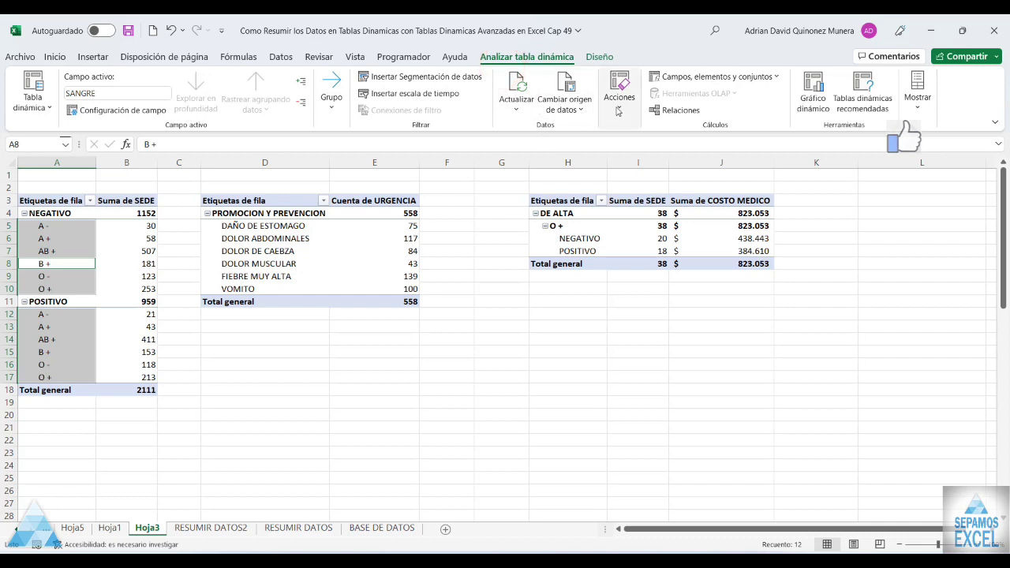
{"action": "left_click", "coordinate": [617, 109]}
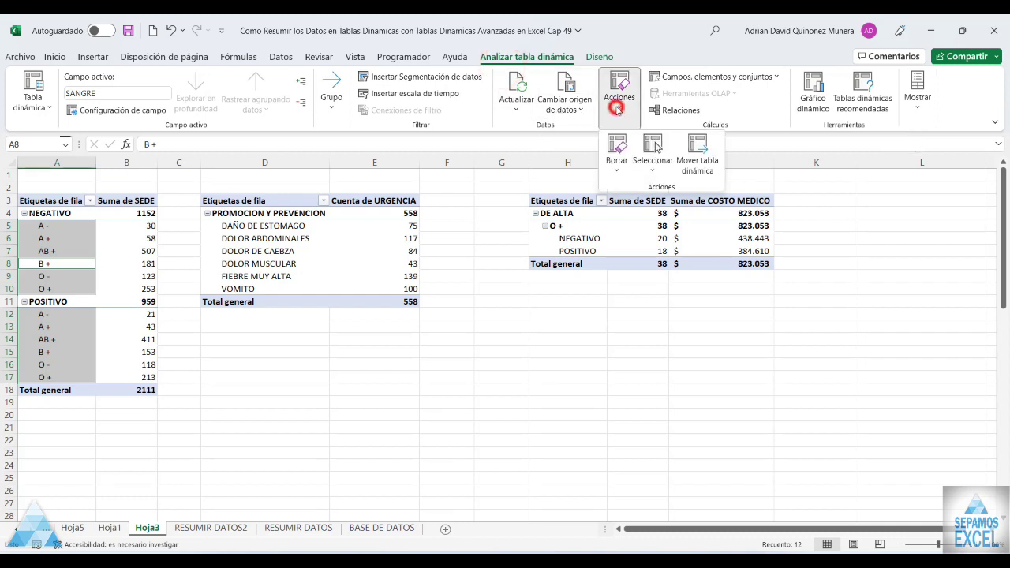
{"action": "left_click", "coordinate": [689, 163]}
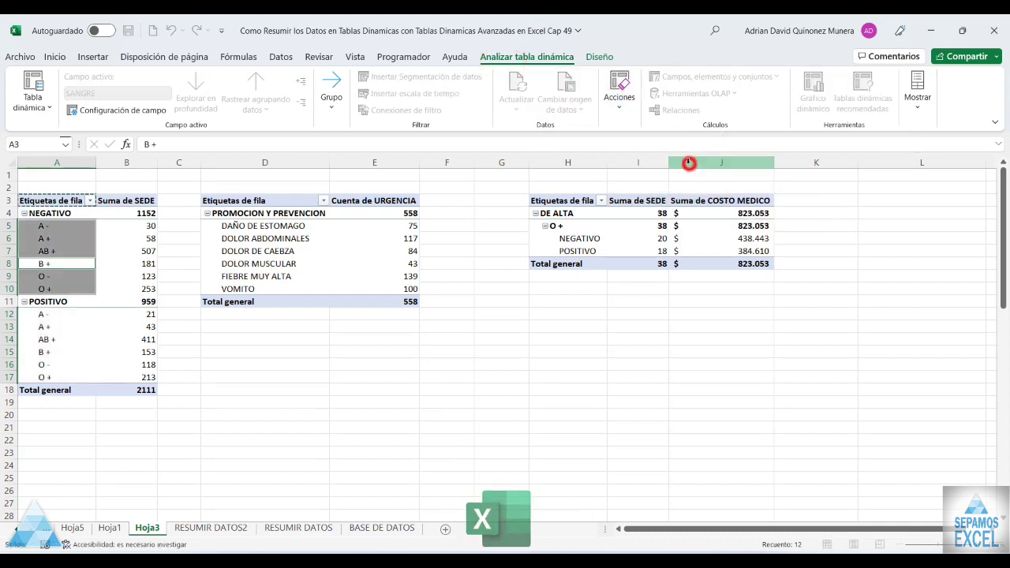
{"action": "left_click", "coordinate": [109, 528]}
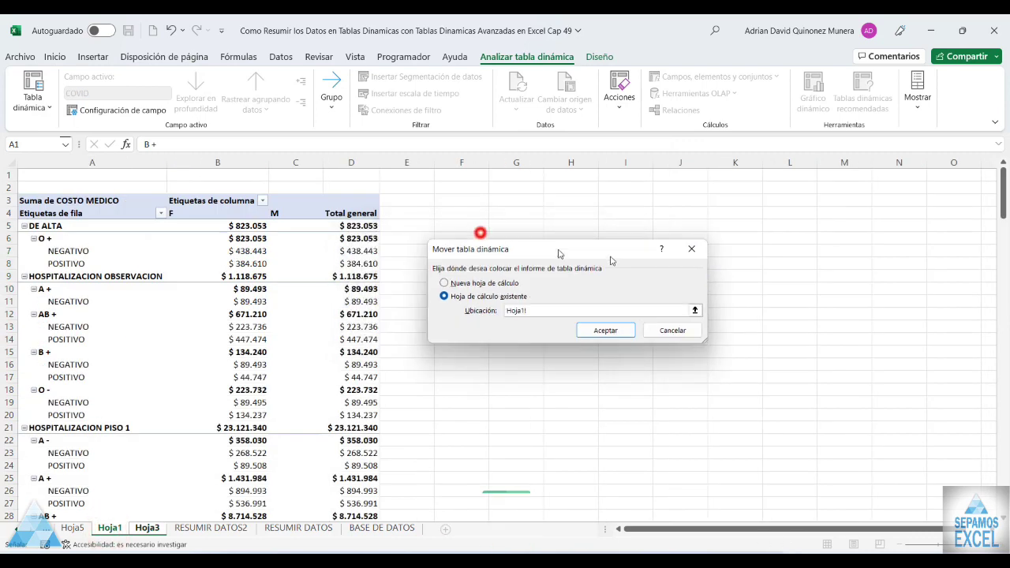
{"action": "left_click", "coordinate": [458, 213]}
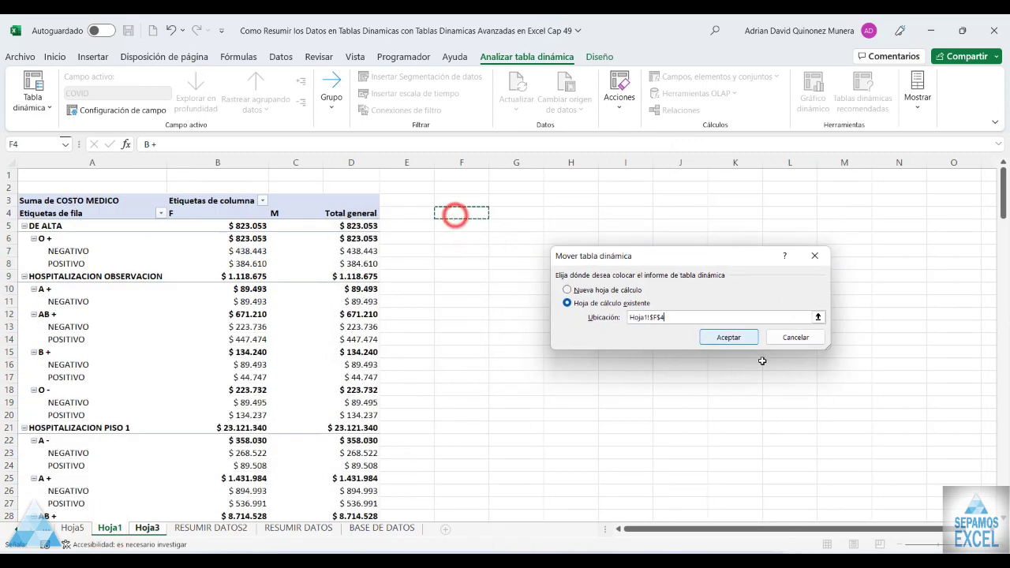
{"action": "left_click", "coordinate": [729, 337]}
{"action": "left_click", "coordinate": [587, 278]}
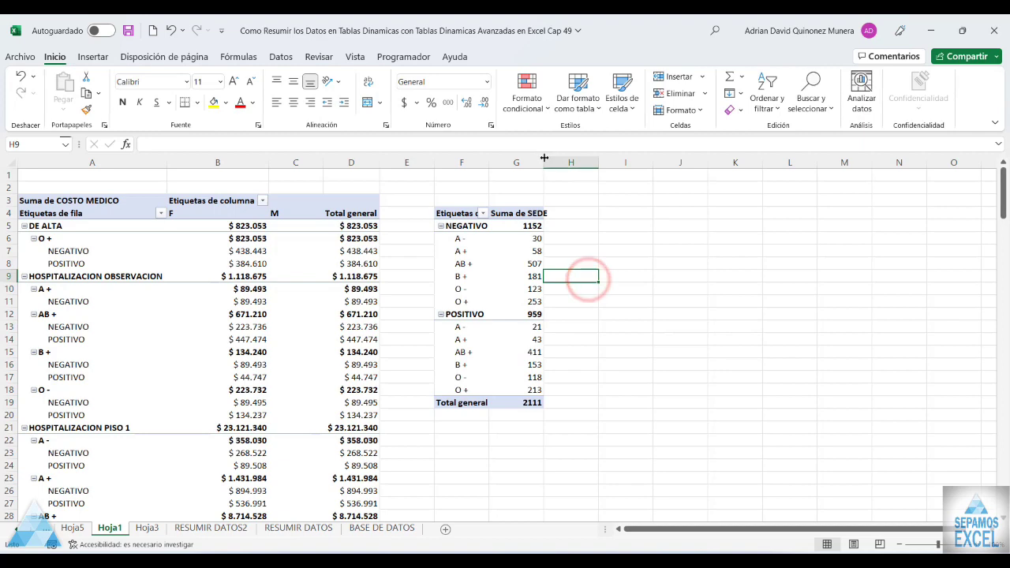
{"action": "double_click", "coordinate": [543, 160]}
- Move the Cuenta de URGENCIA pivot table from Hoja3 to Hoja1 at I4
{"action": "left_click", "coordinate": [147, 528]}
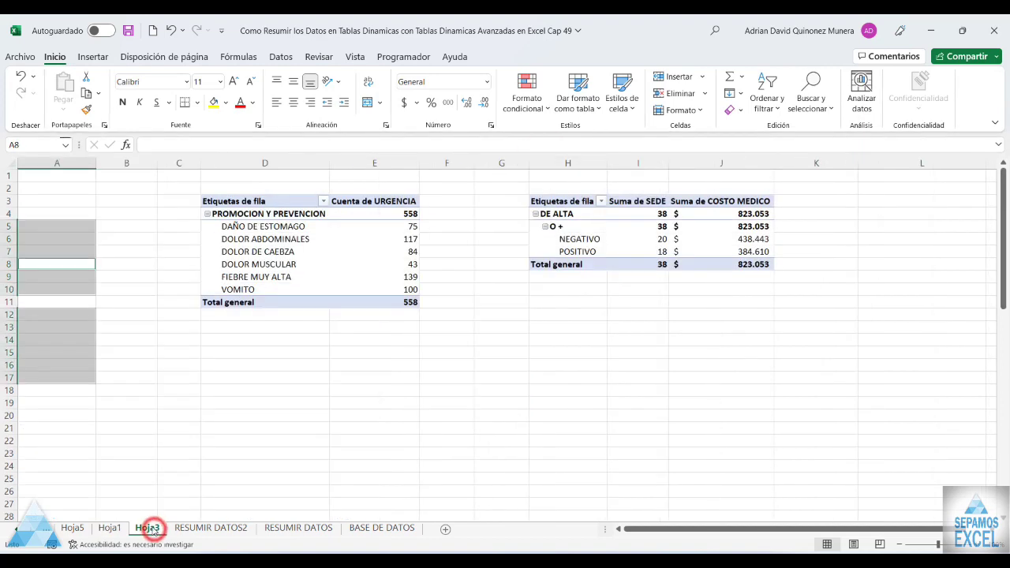
{"action": "left_click", "coordinate": [273, 266]}
{"action": "left_click", "coordinate": [281, 201]}
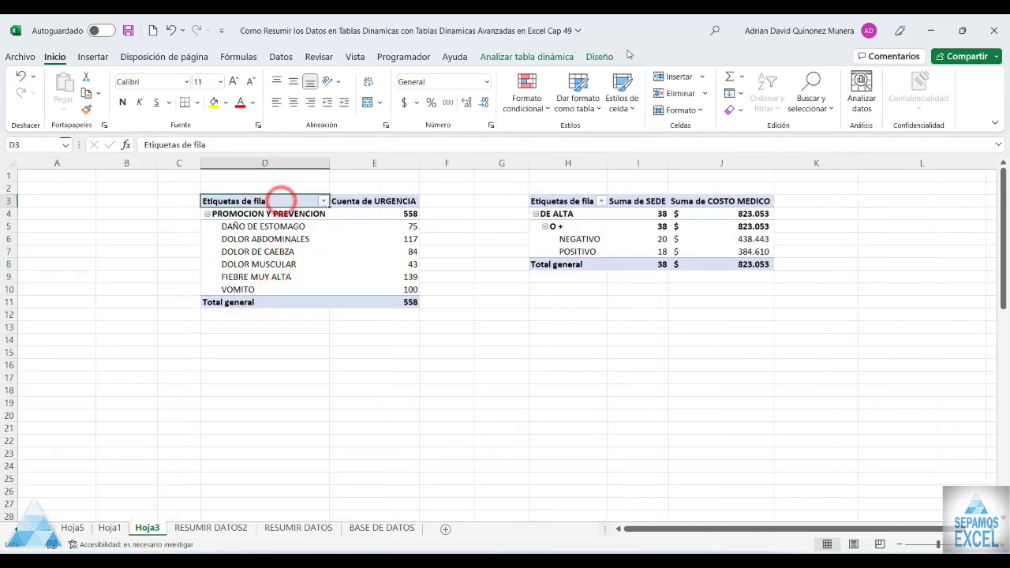
{"action": "left_click", "coordinate": [602, 57]}
{"action": "left_click", "coordinate": [527, 57]}
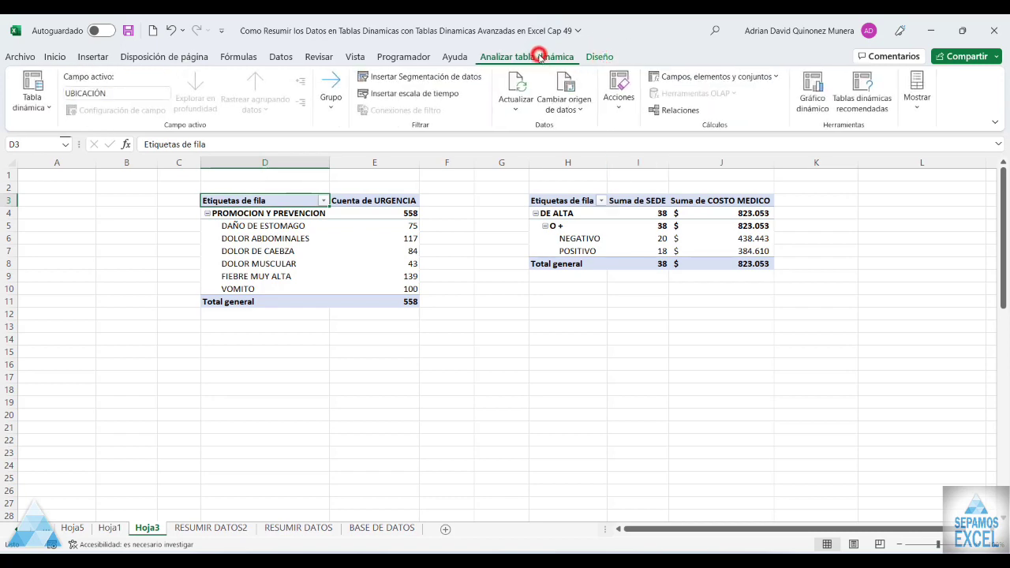
{"action": "left_click", "coordinate": [617, 104]}
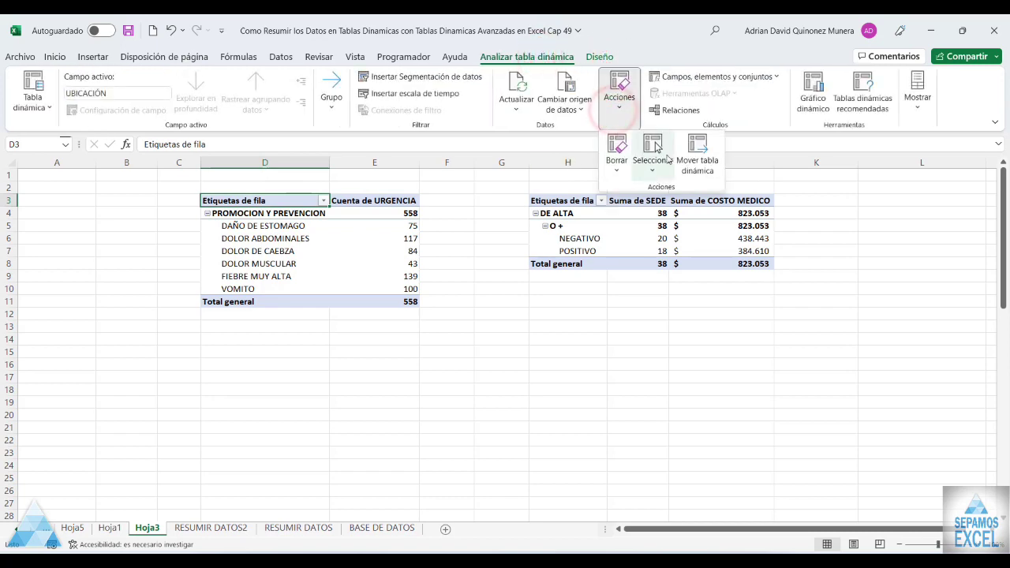
{"action": "left_click", "coordinate": [695, 154]}
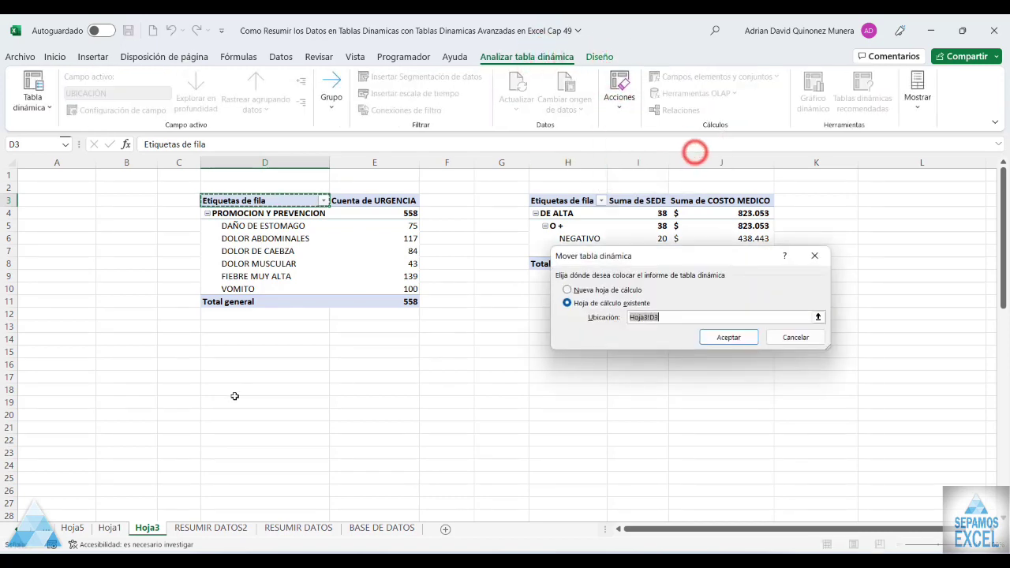
{"action": "left_click", "coordinate": [122, 528]}
{"action": "scroll", "coordinate": [616, 197], "scroll_direction": "up", "scroll_amount": 2}
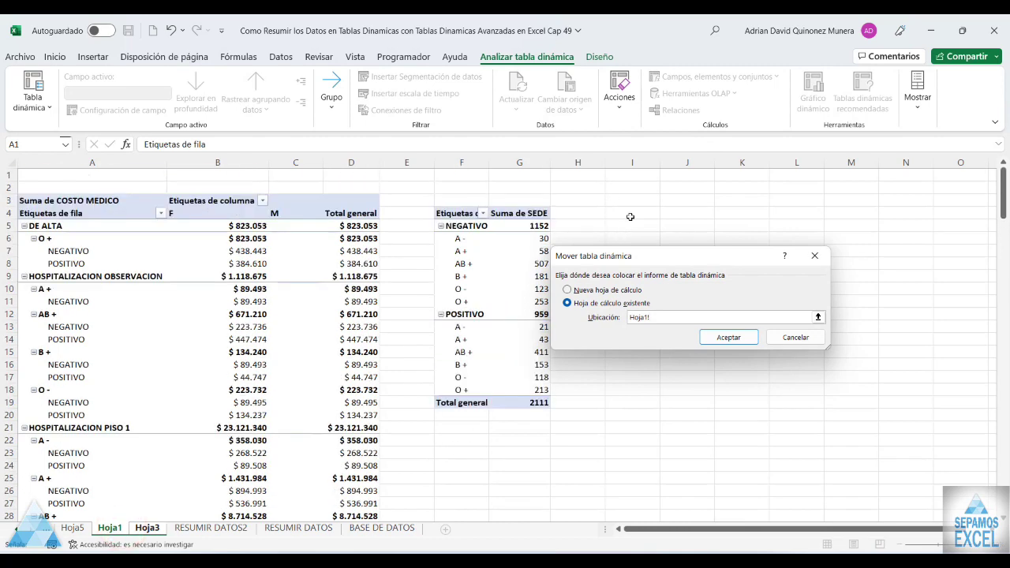
{"action": "left_click", "coordinate": [720, 339]}
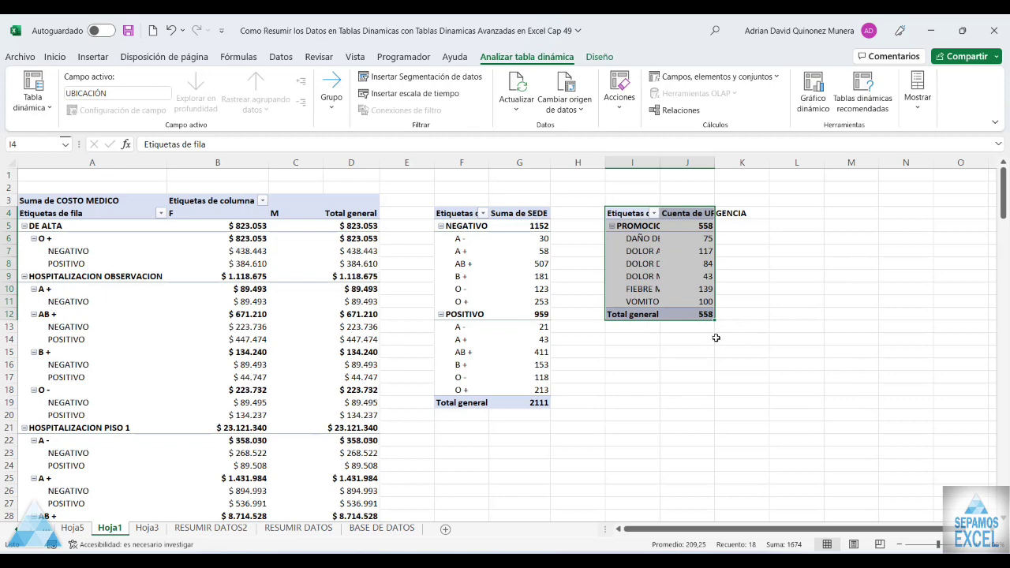
- Auto-fit columns J and I so Cuenta de URGENCIA and PROMOCION Y PREVENCION show fully
{"action": "double_click", "coordinate": [715, 163]}
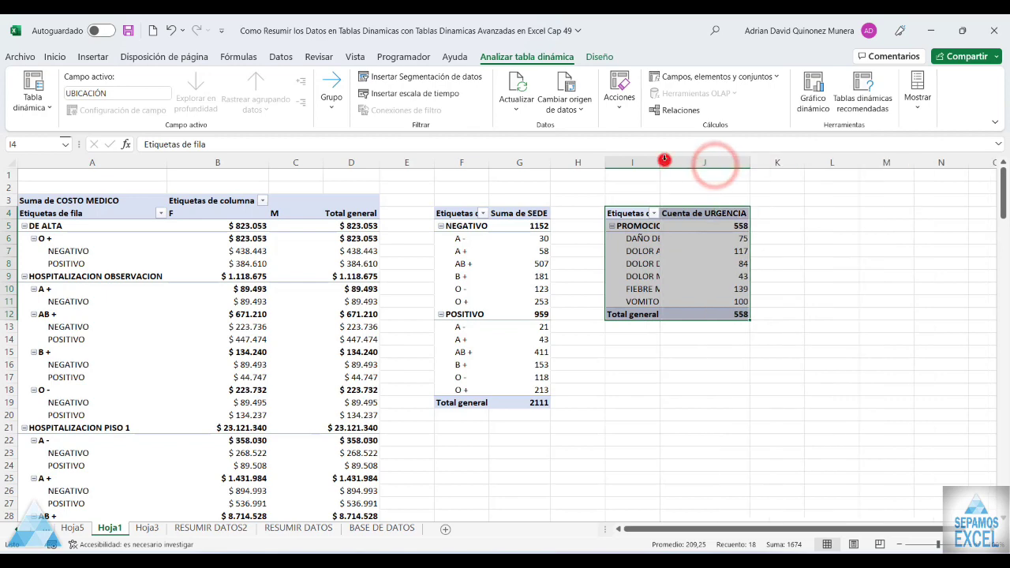
{"action": "double_click", "coordinate": [661, 163]}
{"action": "left_click", "coordinate": [72, 528]}
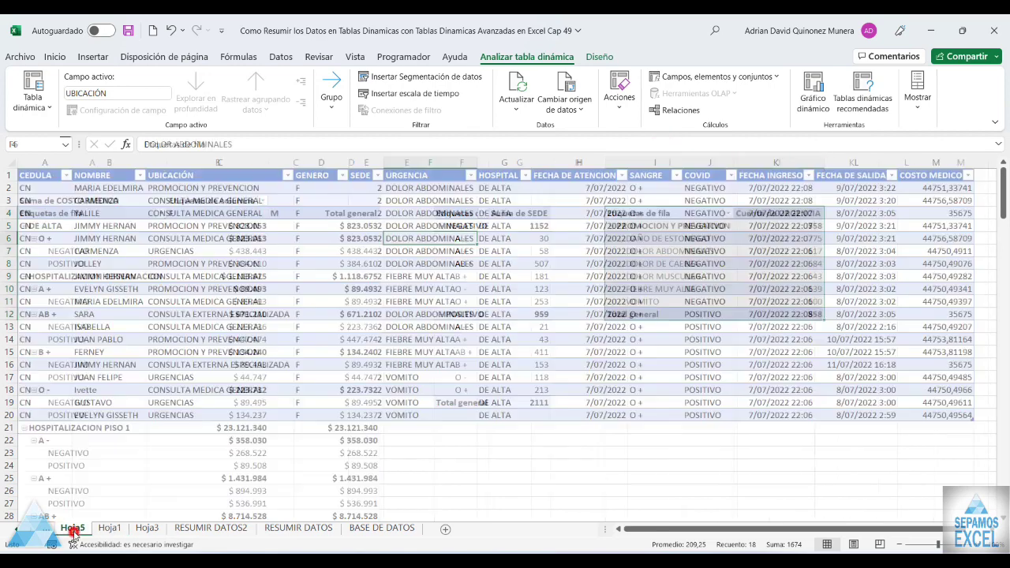
- Move the Hoja3 Suma de SEDE/COSTO MEDICO pivot to Hoja1!$I$16 and autofit column K
{"action": "left_click", "coordinate": [147, 529]}
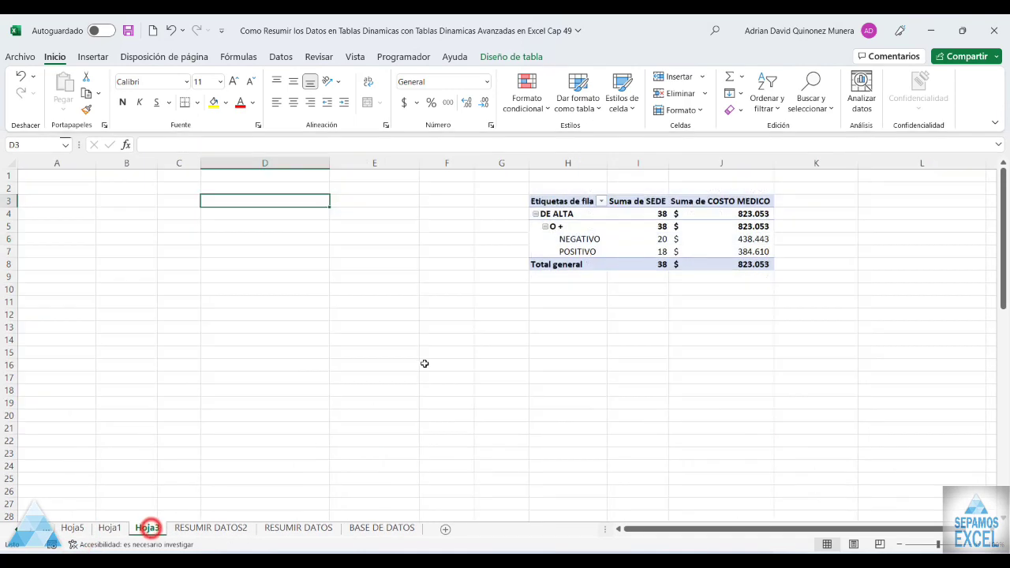
{"action": "left_click", "coordinate": [577, 228]}
{"action": "left_click", "coordinate": [598, 56]}
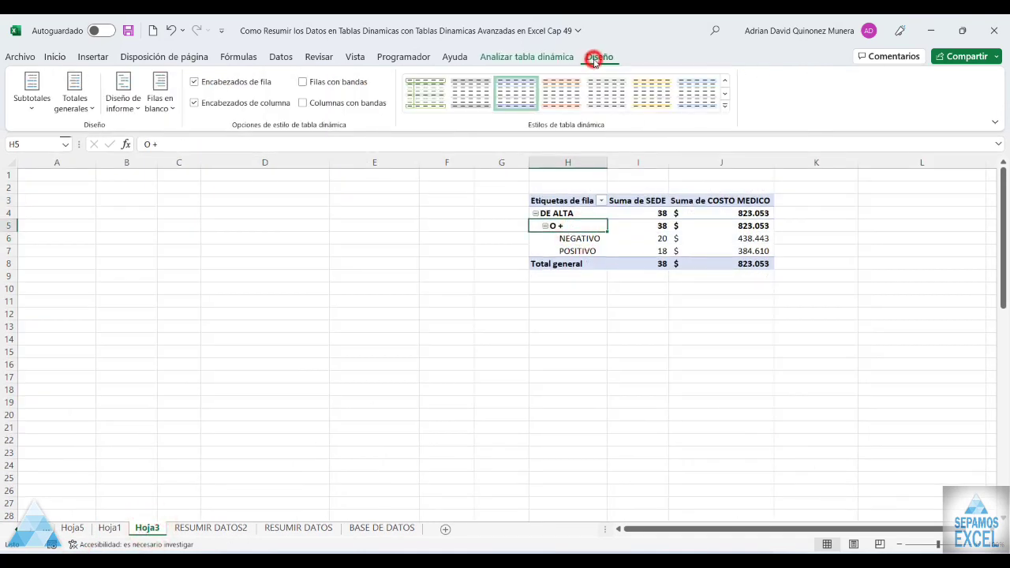
{"action": "left_click", "coordinate": [526, 57]}
{"action": "left_click", "coordinate": [615, 105]}
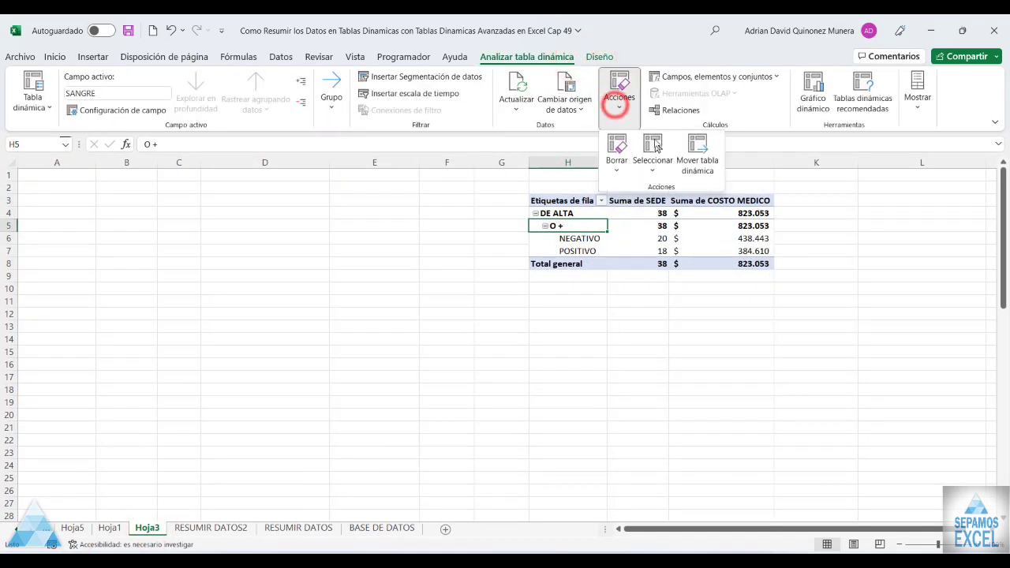
{"action": "left_click", "coordinate": [693, 152]}
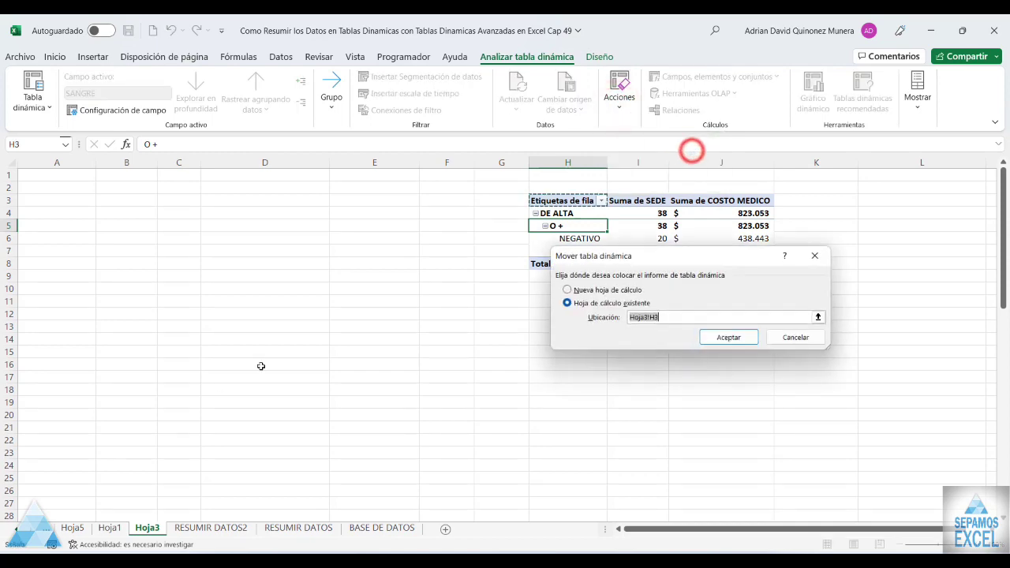
{"action": "left_click", "coordinate": [110, 529]}
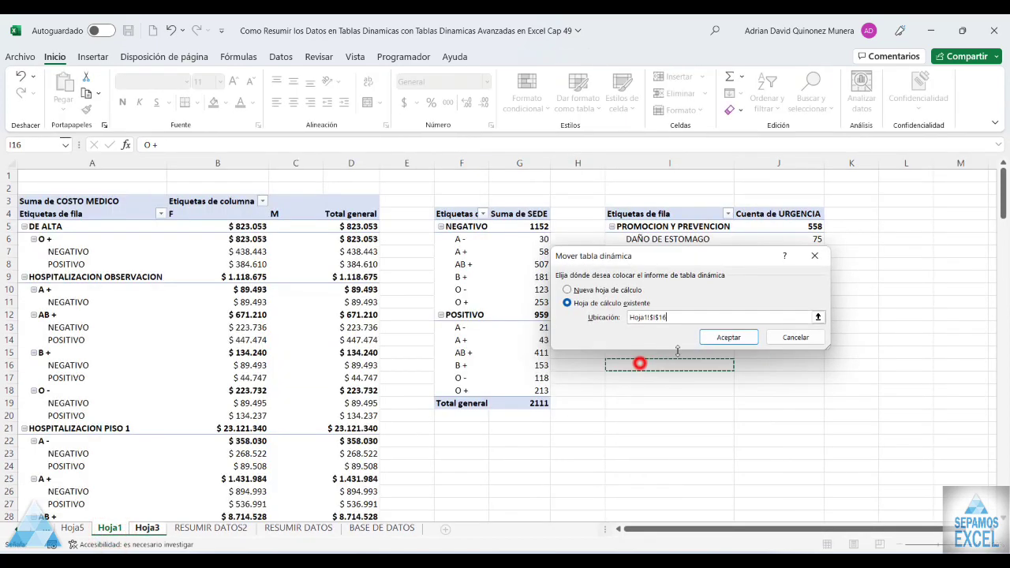
{"action": "left_click", "coordinate": [714, 337]}
{"action": "left_click", "coordinate": [882, 317]}
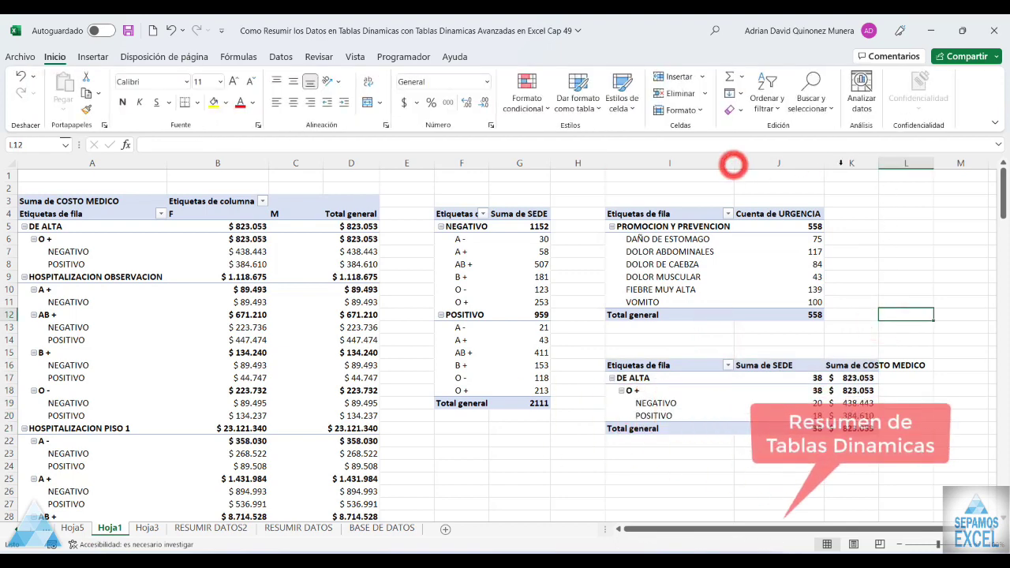
{"action": "double_click", "coordinate": [878, 163]}
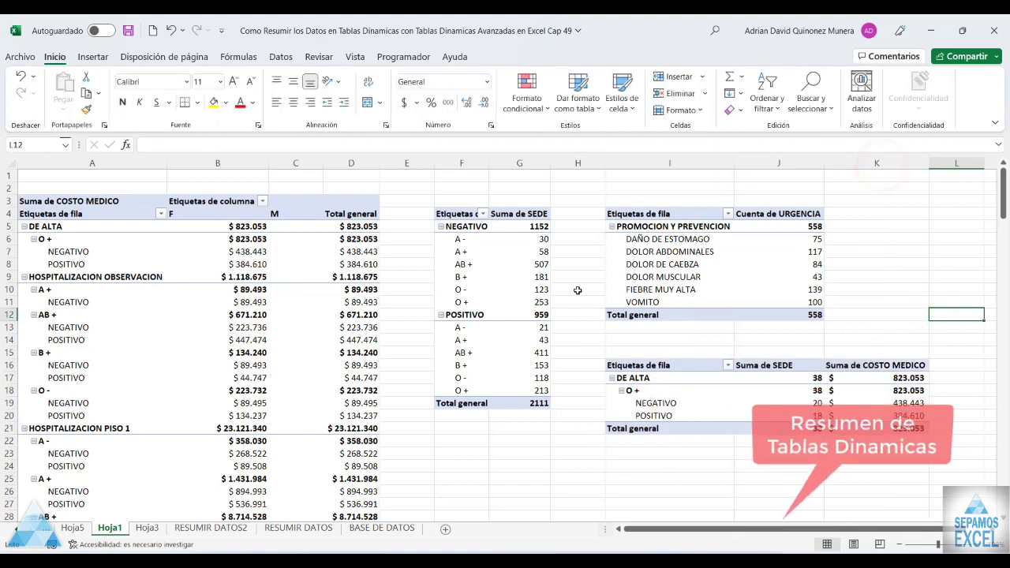
- Look through the Hoja5, SEPAMOS EXCEL, Hoja3 and Hoja1 sheets, ending on Hoja1
{"action": "scroll", "coordinate": [568, 286], "scroll_direction": "down", "scroll_amount": 3}
{"action": "scroll", "coordinate": [568, 286], "scroll_direction": "up", "scroll_amount": 3}
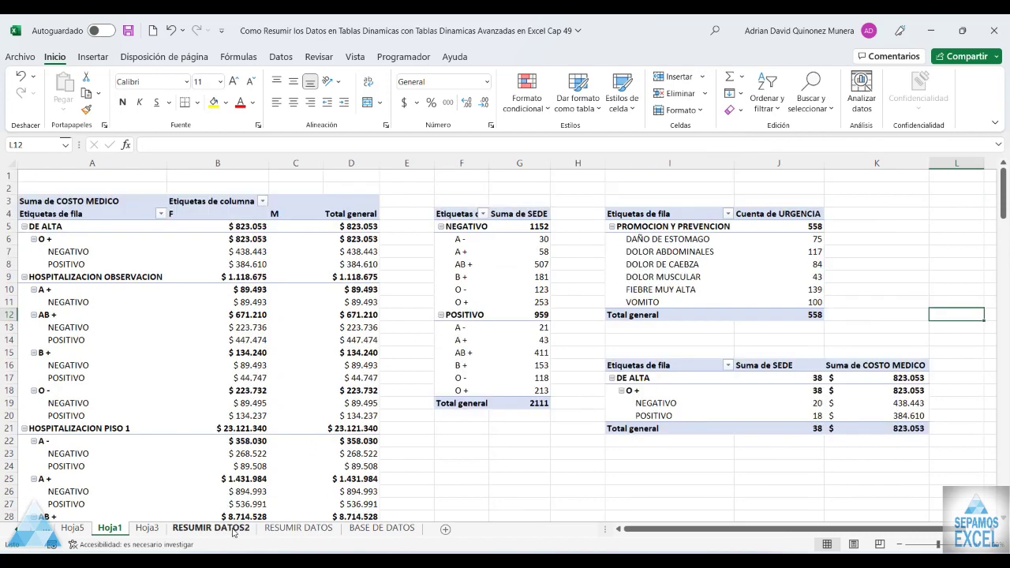
{"action": "left_click", "coordinate": [147, 527]}
{"action": "left_click", "coordinate": [72, 527]}
{"action": "right_click", "coordinate": [72, 528]}
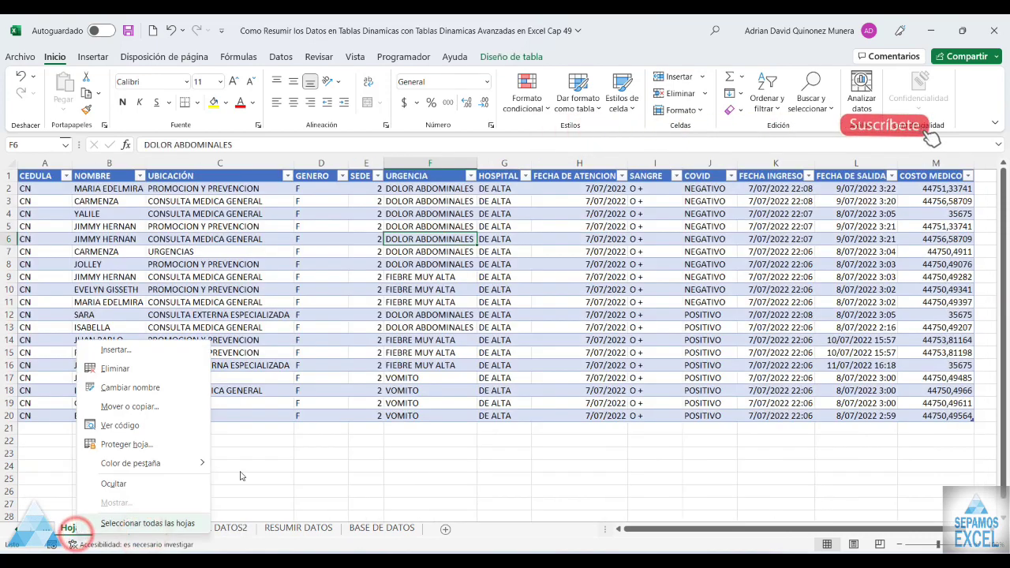
{"action": "left_click", "coordinate": [311, 460]}
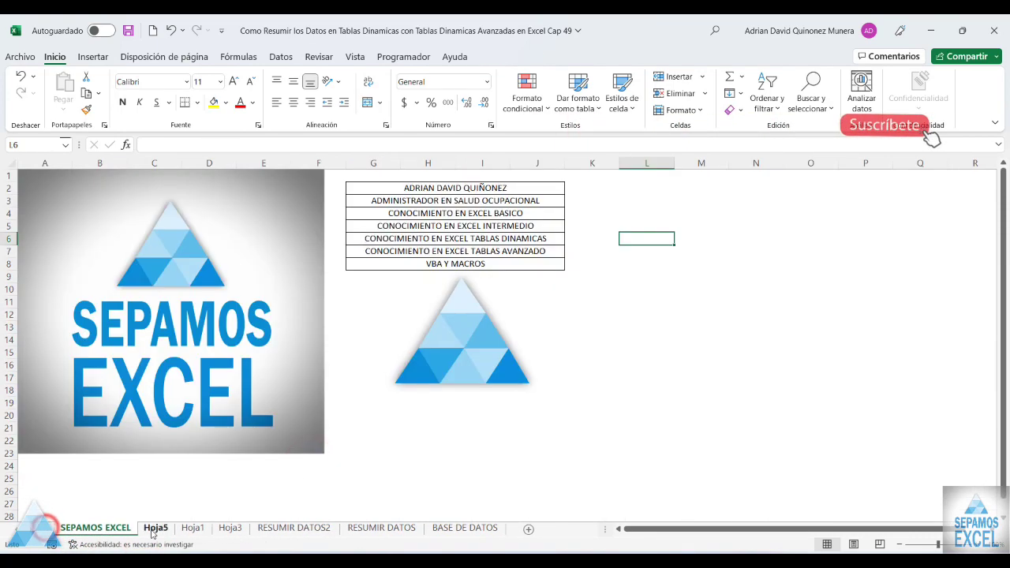
{"action": "left_click", "coordinate": [156, 527]}
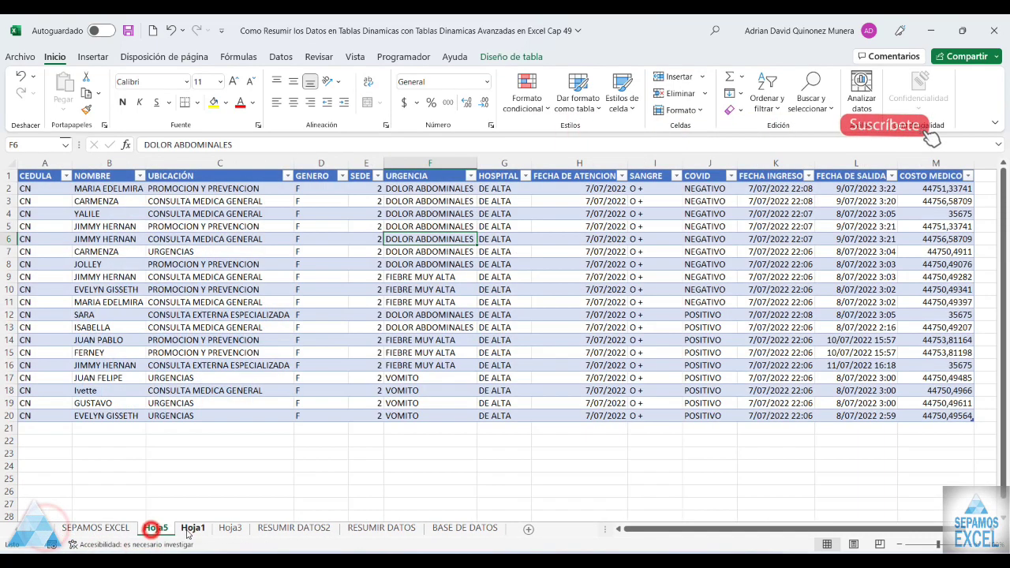
{"action": "left_click", "coordinate": [189, 528]}
{"action": "left_click", "coordinate": [229, 528]}
{"action": "left_click", "coordinate": [193, 528]}
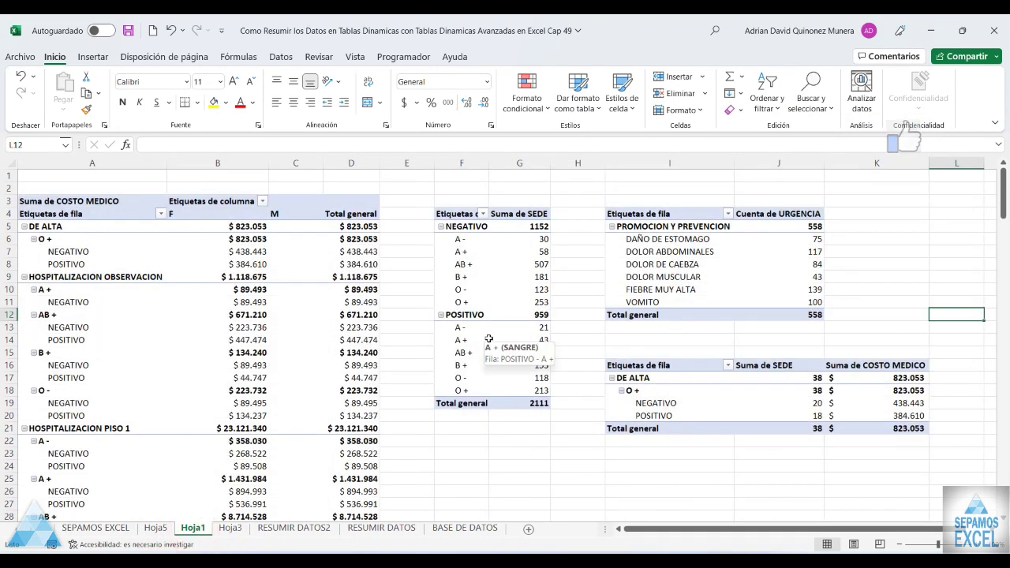
- Autofit Hoja1's column F so the Etiquetas de fila heading shows in full
{"action": "scroll", "coordinate": [581, 270], "scroll_direction": "down", "scroll_amount": 1}
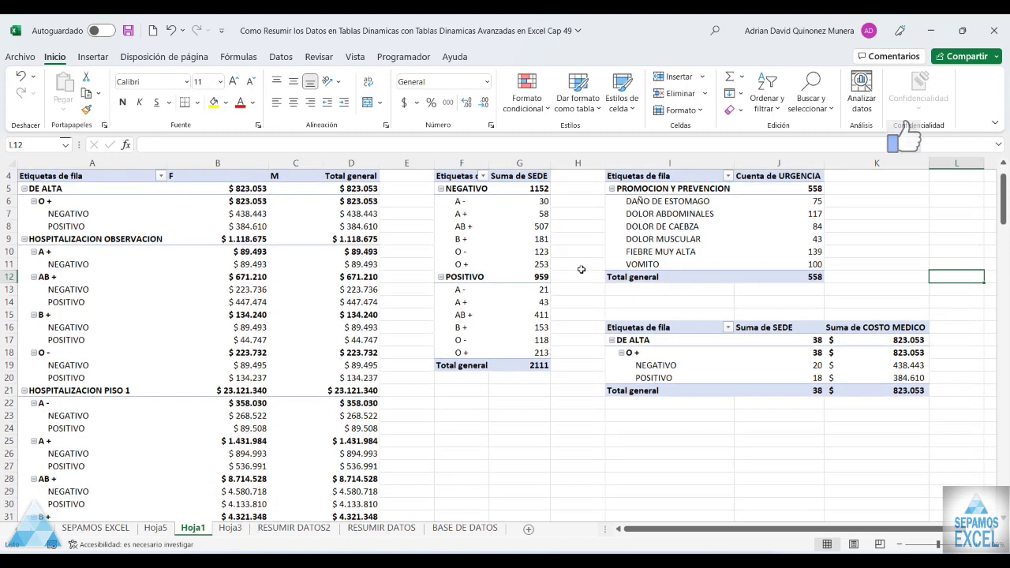
{"action": "scroll", "coordinate": [495, 175], "scroll_direction": "up", "scroll_amount": 1}
{"action": "double_click", "coordinate": [490, 167]}
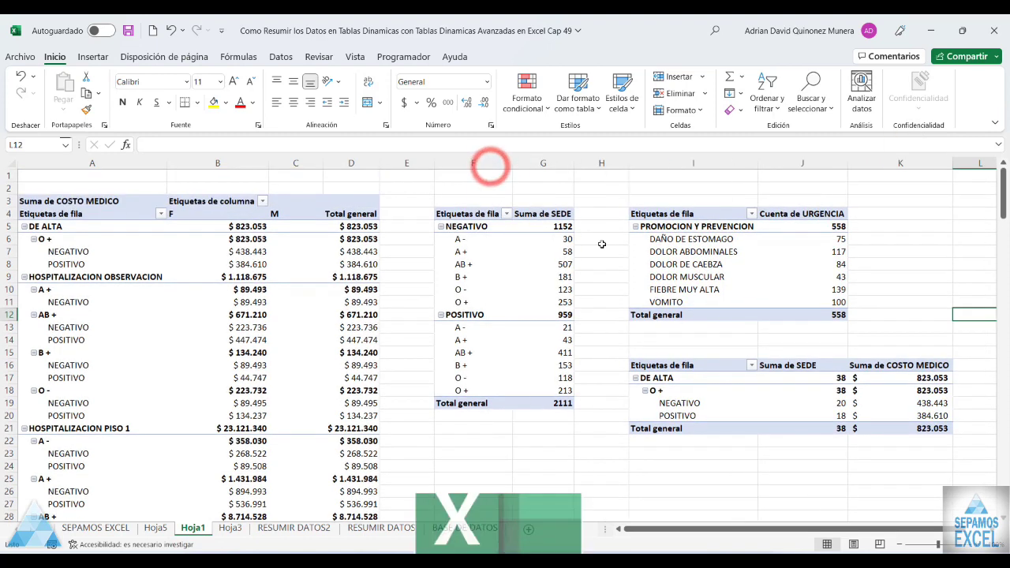
{"action": "scroll", "coordinate": [251, 339], "scroll_direction": "down", "scroll_amount": 5}
{"action": "scroll", "coordinate": [250, 339], "scroll_direction": "up", "scroll_amount": 5}
- Show the Campos de tabla dinámica field list for the COSTO MEDICO pivot table
{"action": "left_click", "coordinate": [249, 339]}
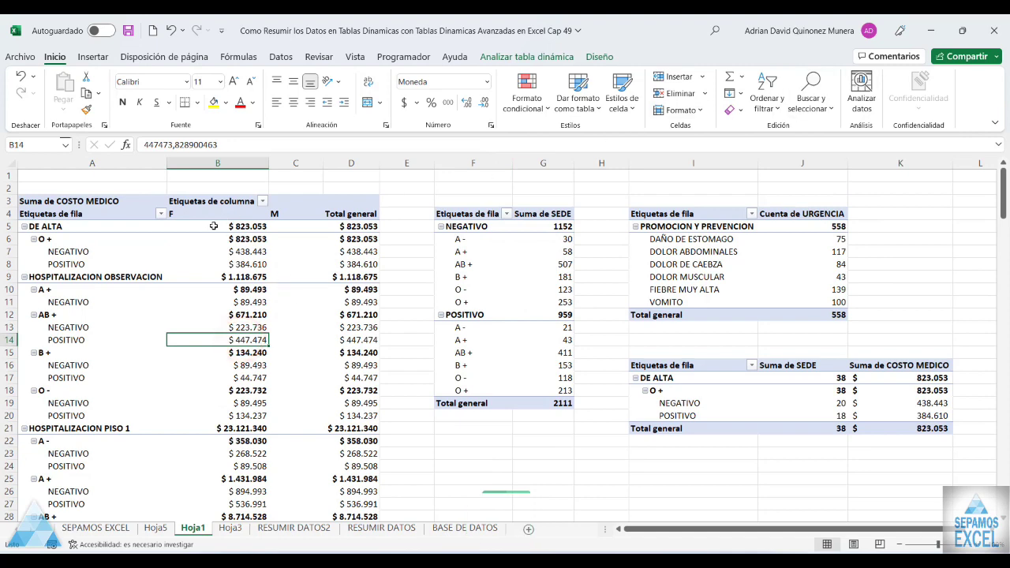
{"action": "left_click", "coordinate": [213, 251]}
{"action": "left_click", "coordinate": [599, 57]}
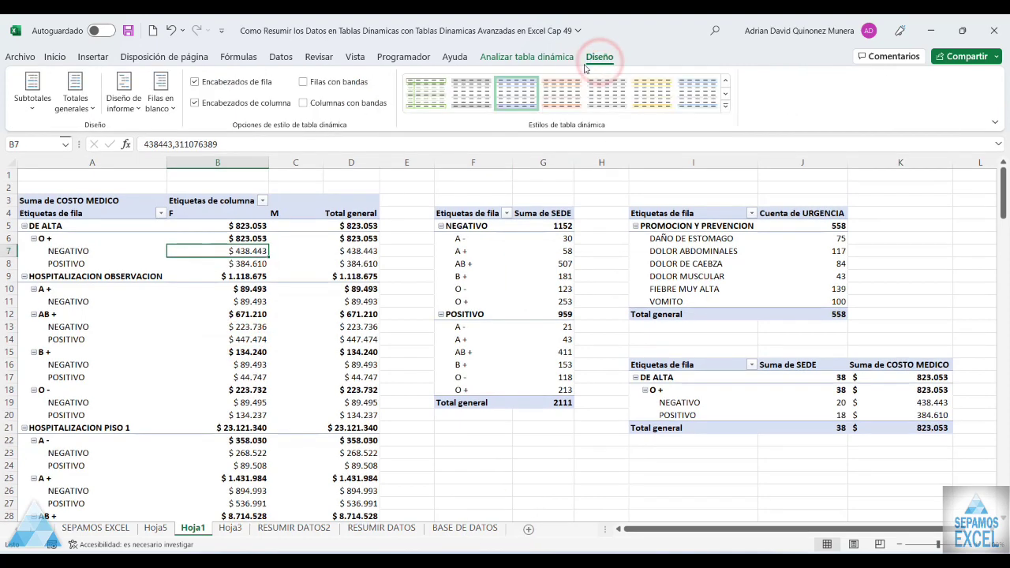
{"action": "left_click", "coordinate": [526, 57]}
{"action": "left_click", "coordinate": [915, 91]}
{"action": "left_click", "coordinate": [910, 137]}
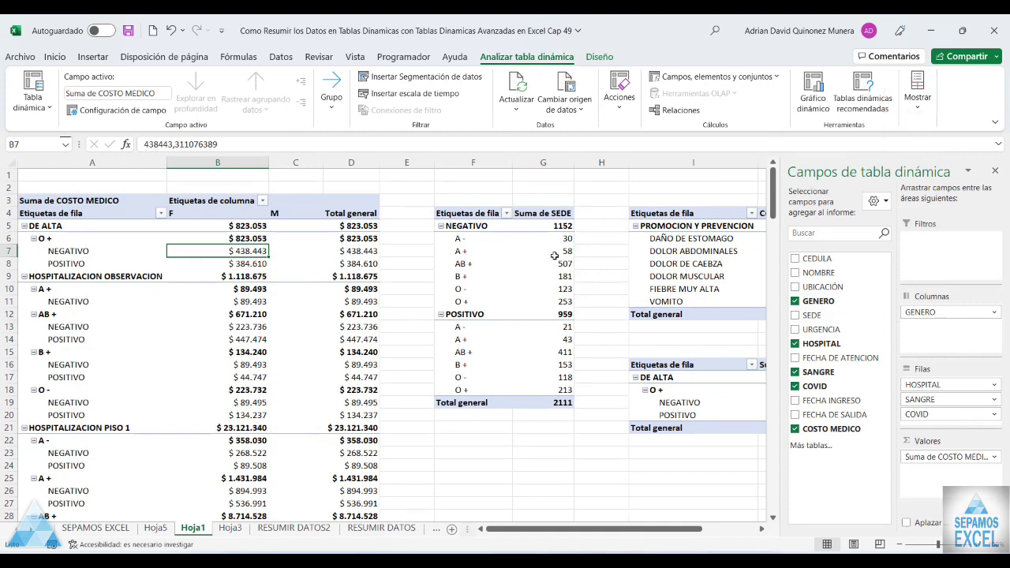
- Review the RESUMIR DATOS and BASE DE DATOS sheets, then open the empty Hoja3
{"action": "left_click", "coordinate": [371, 530]}
{"action": "left_click", "coordinate": [464, 527]}
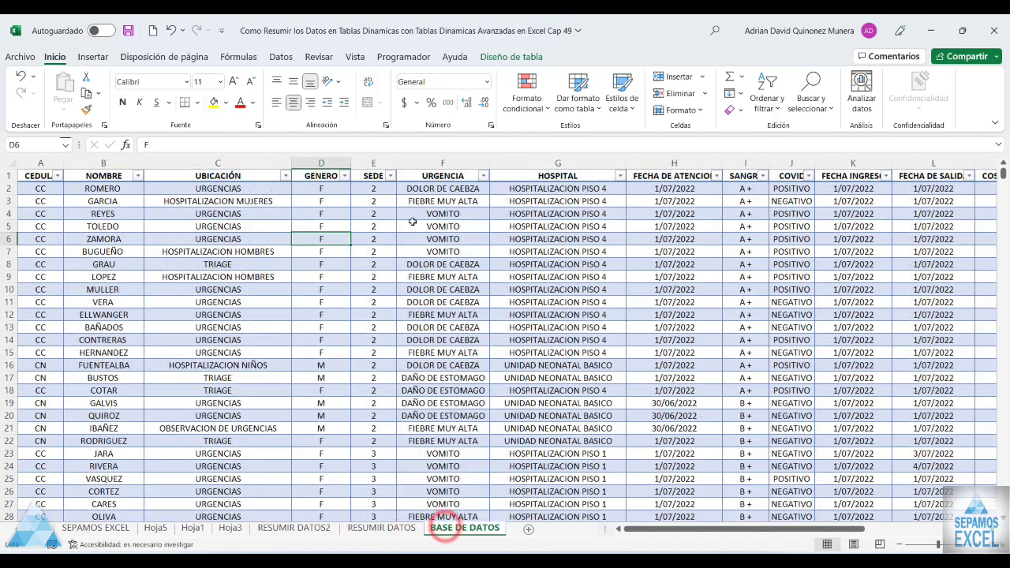
{"action": "scroll", "coordinate": [504, 301], "scroll_direction": "down", "scroll_amount": 3}
{"action": "scroll", "coordinate": [504, 300], "scroll_direction": "down", "scroll_amount": 10}
{"action": "scroll", "coordinate": [506, 332], "scroll_direction": "up", "scroll_amount": 7}
{"action": "scroll", "coordinate": [508, 364], "scroll_direction": "up", "scroll_amount": 6}
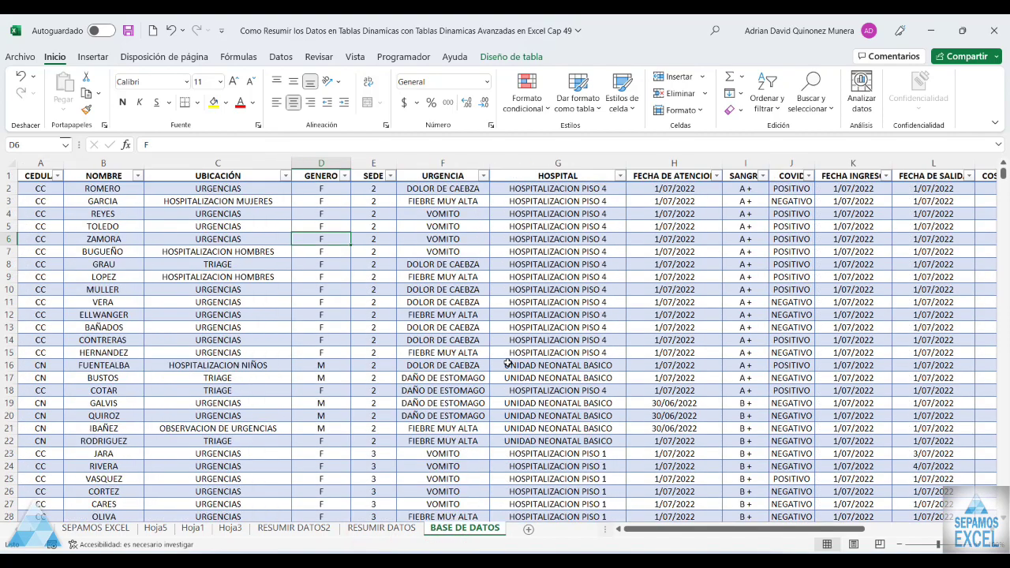
{"action": "left_click", "coordinate": [230, 528]}
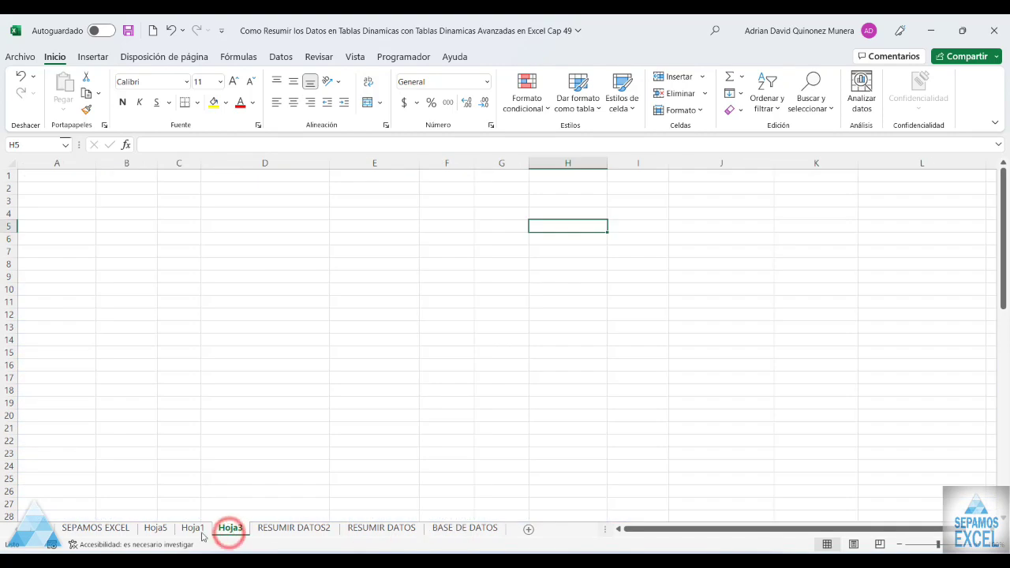
- Delete Hoja3, return to Hoja1, and close the Campos de tabla dinámica pane
{"action": "right_click", "coordinate": [232, 530]}
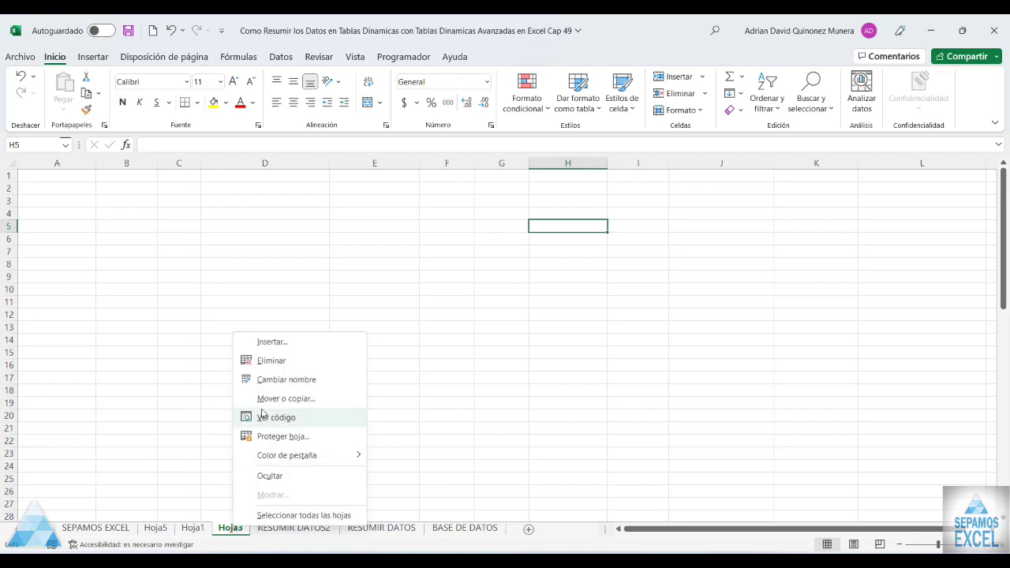
{"action": "left_click", "coordinate": [274, 364]}
{"action": "left_click", "coordinate": [479, 326]}
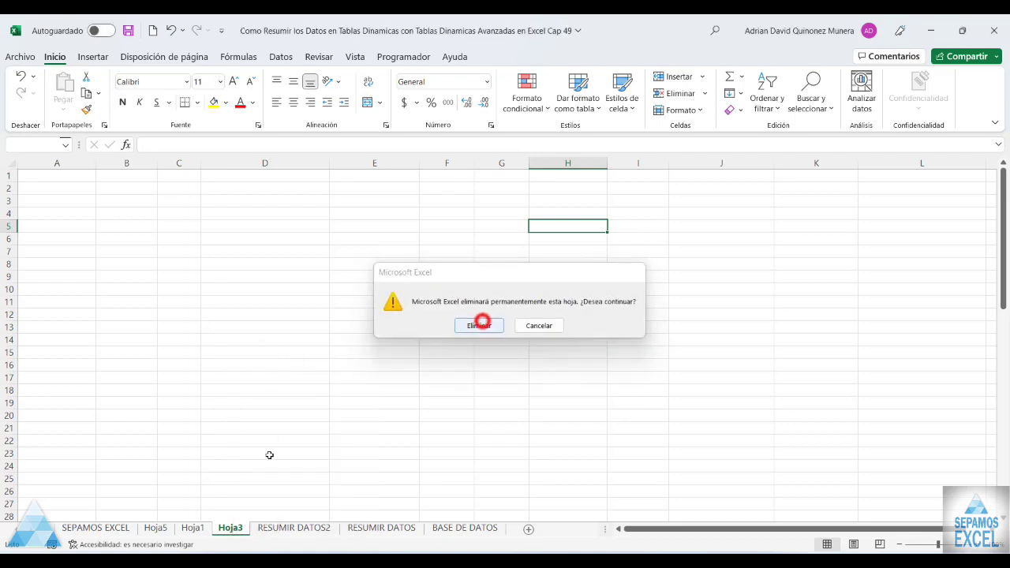
{"action": "left_click", "coordinate": [190, 528]}
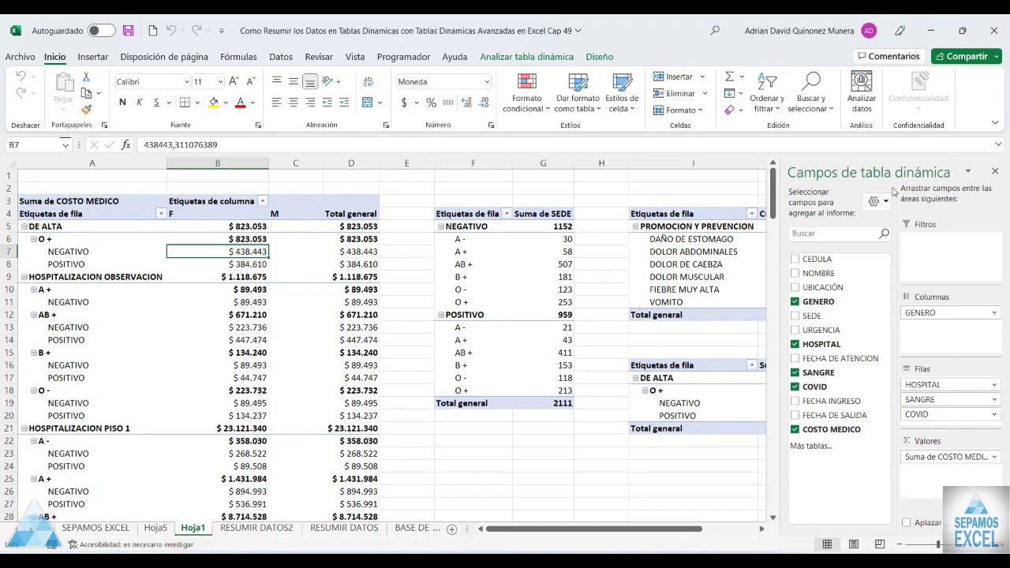
{"action": "left_click", "coordinate": [996, 169]}
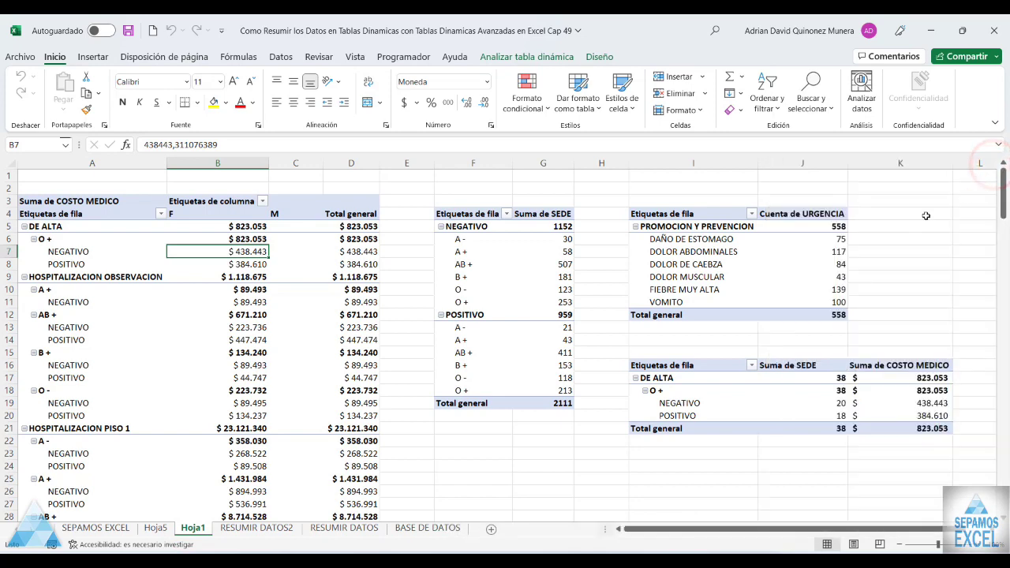
- Set the ribbon display option to Mostrar solo pestañas
{"action": "left_click", "coordinate": [995, 124]}
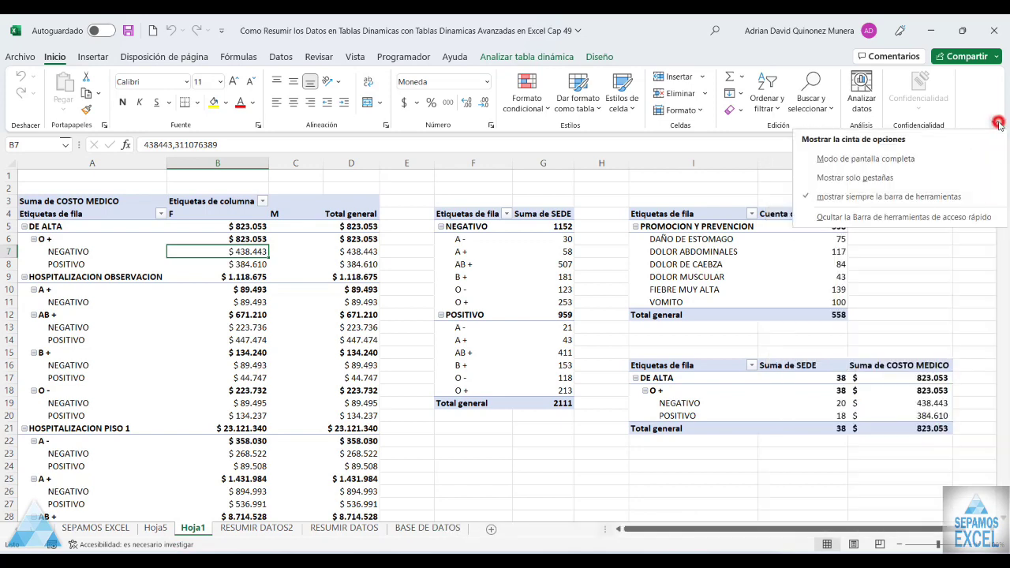
{"action": "left_click", "coordinate": [894, 176]}
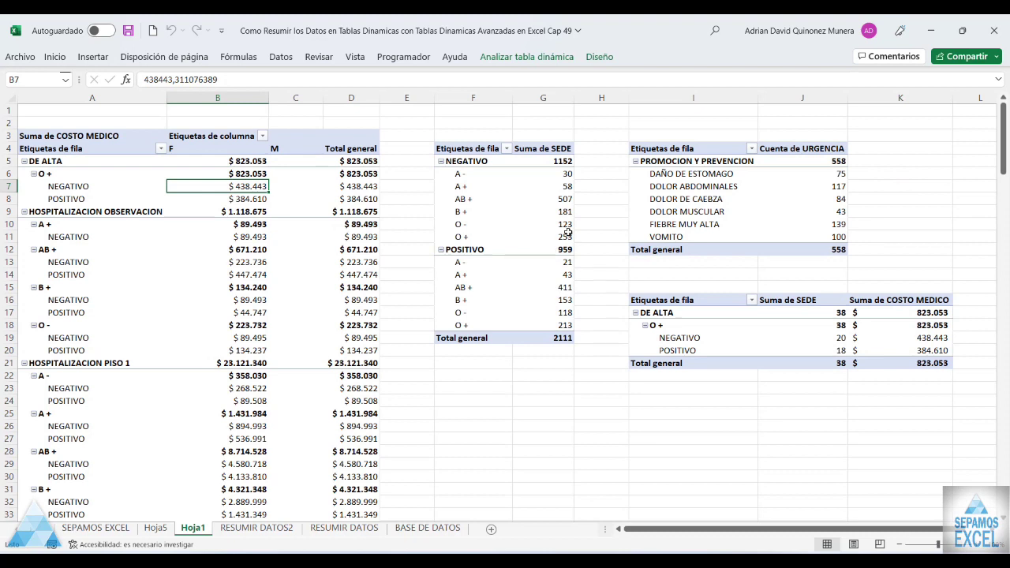
{"action": "mouse_move", "coordinate": [567, 231]}
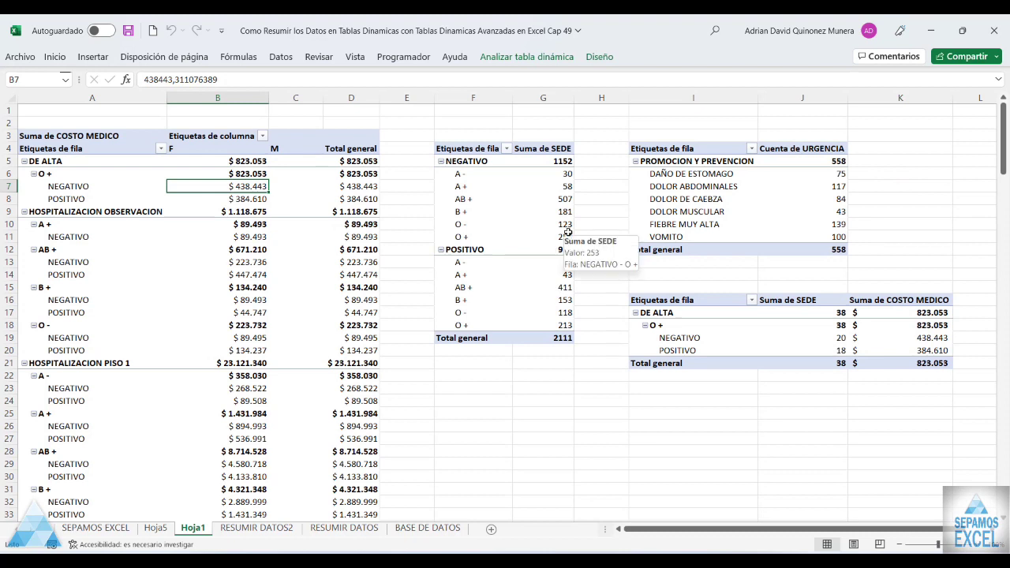